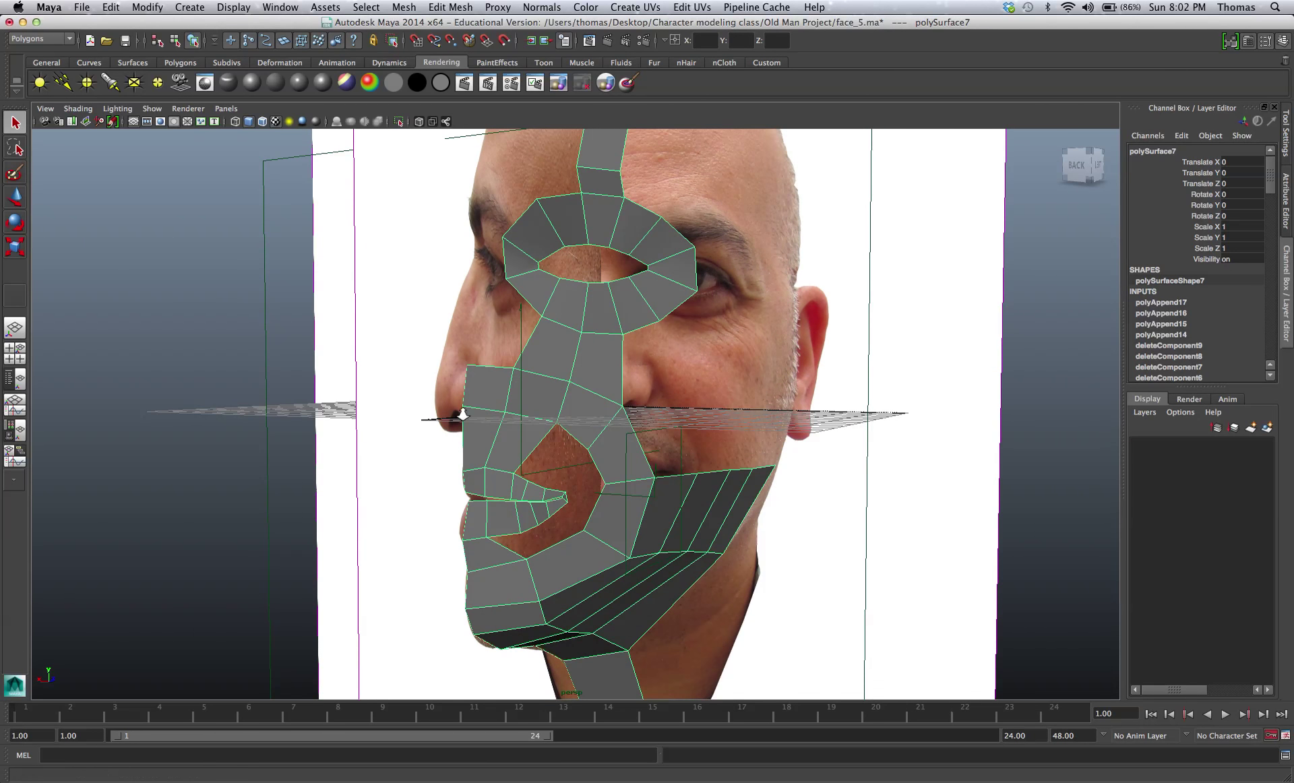
Detach the Edit Mesh menu as a floating window beside the face model.
right_click_drag(463, 414, 617, 424, "alt")
middle_click_drag(598, 417, 612, 331, "alt")
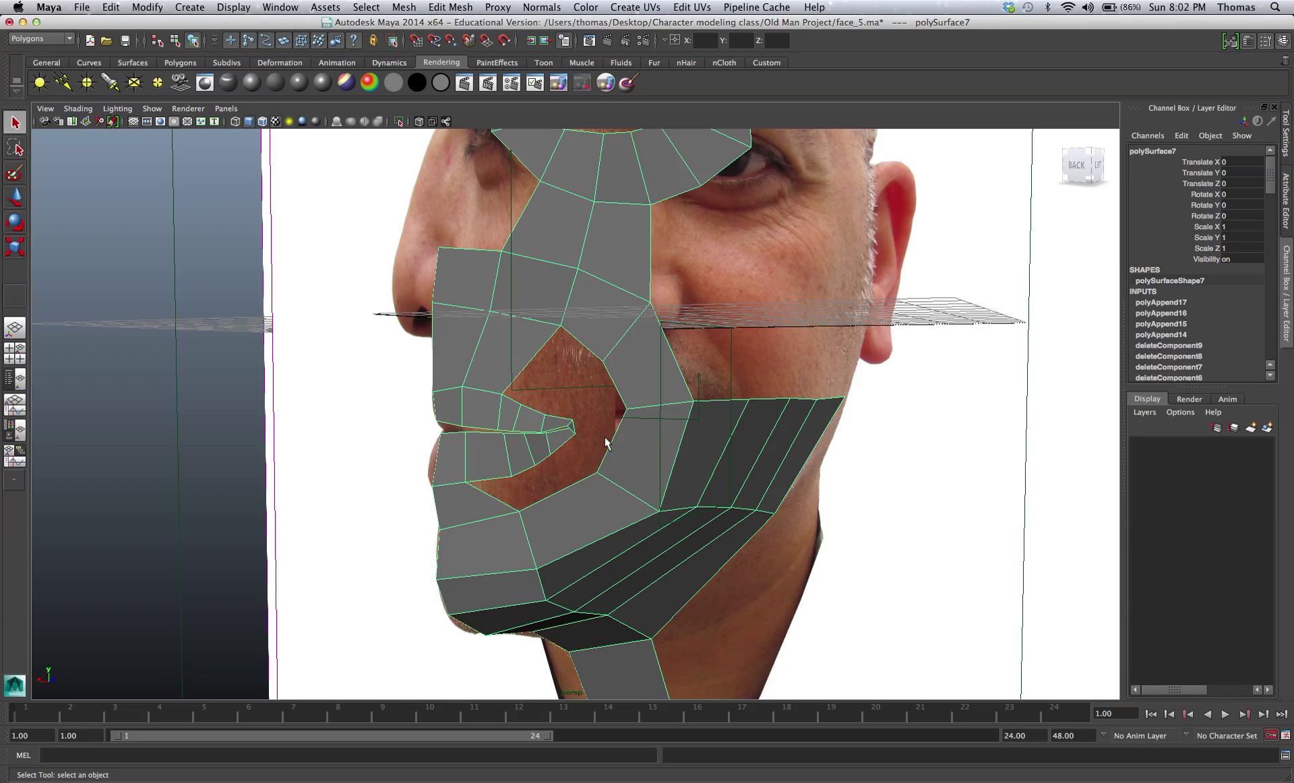
left_click_drag(842, 342, 802, 350, "alt")
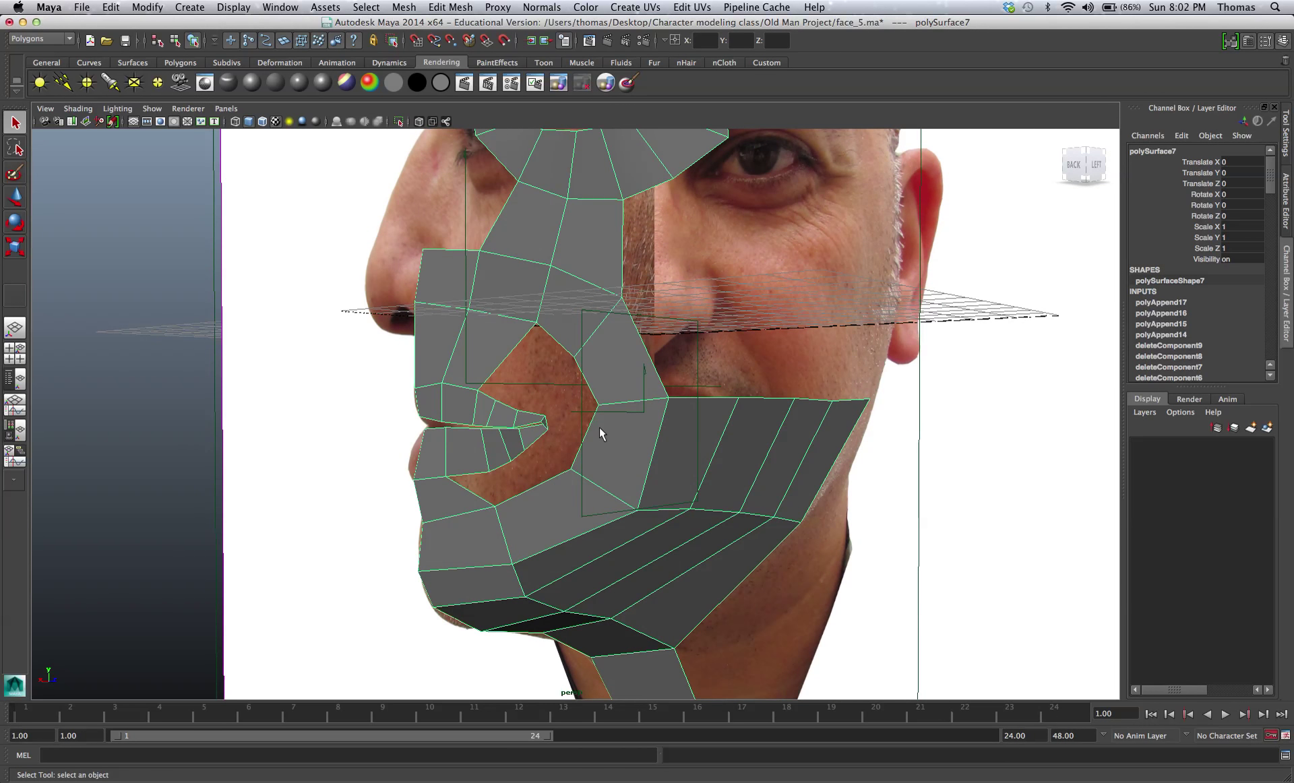
scroll(431, 432, "up", 3)
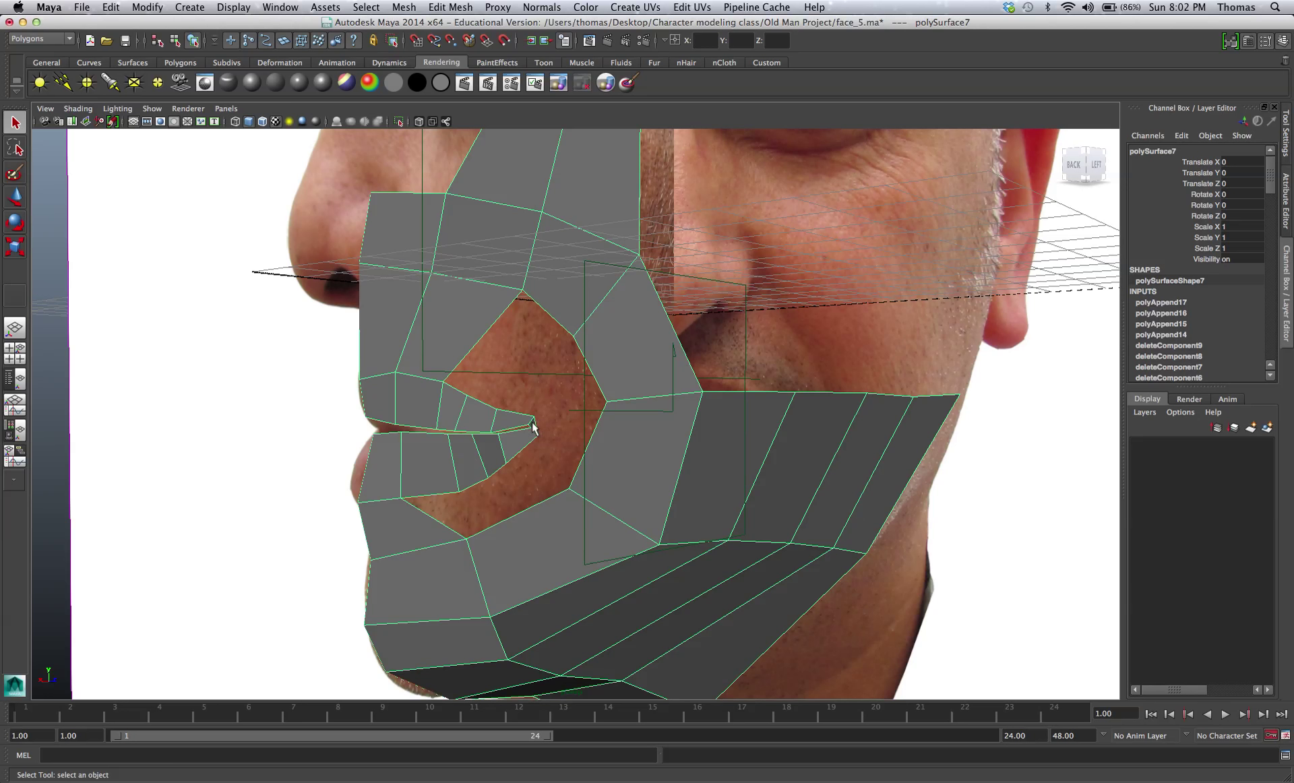
mouse_move(453, 439)
left_mouse_down("alt")
mouse_move(432, 437)
mouse_move(465, 433)
left_mouse_up("alt")
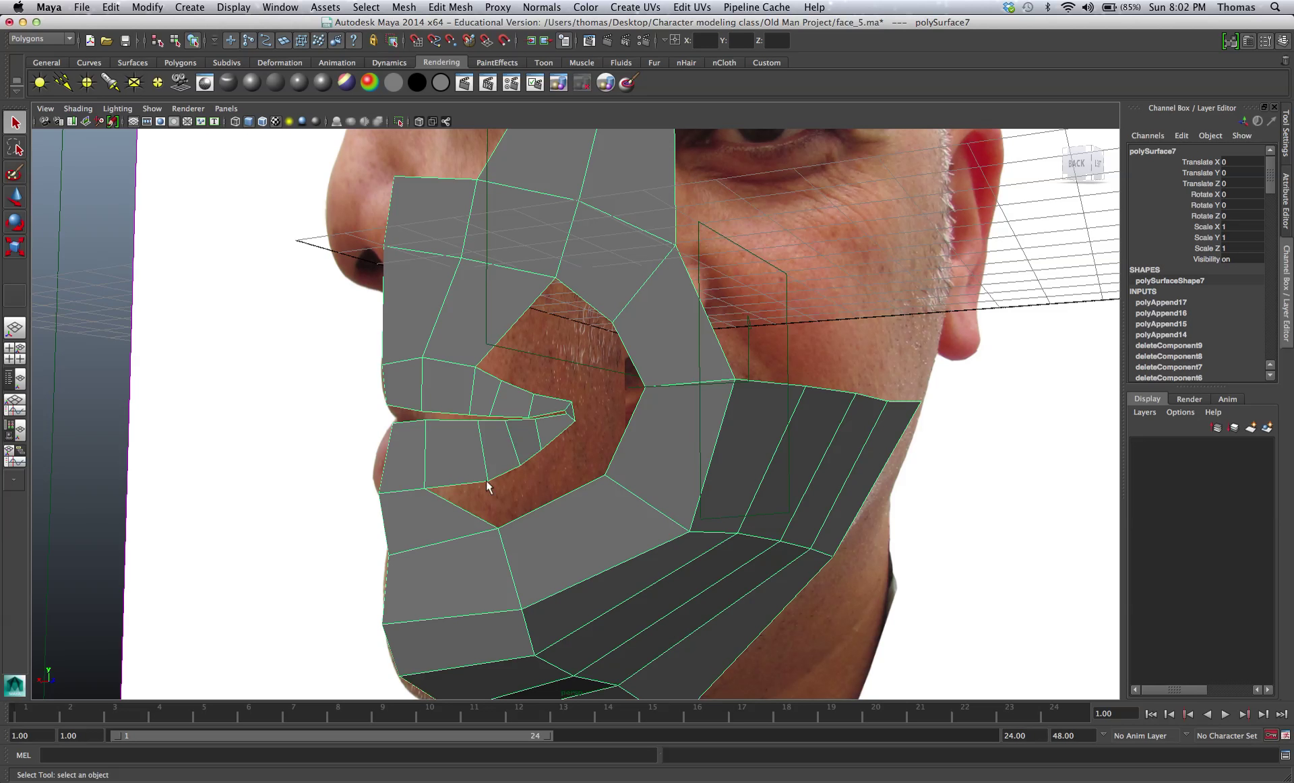
right_click_drag(488, 486, 630, 464, "alt")
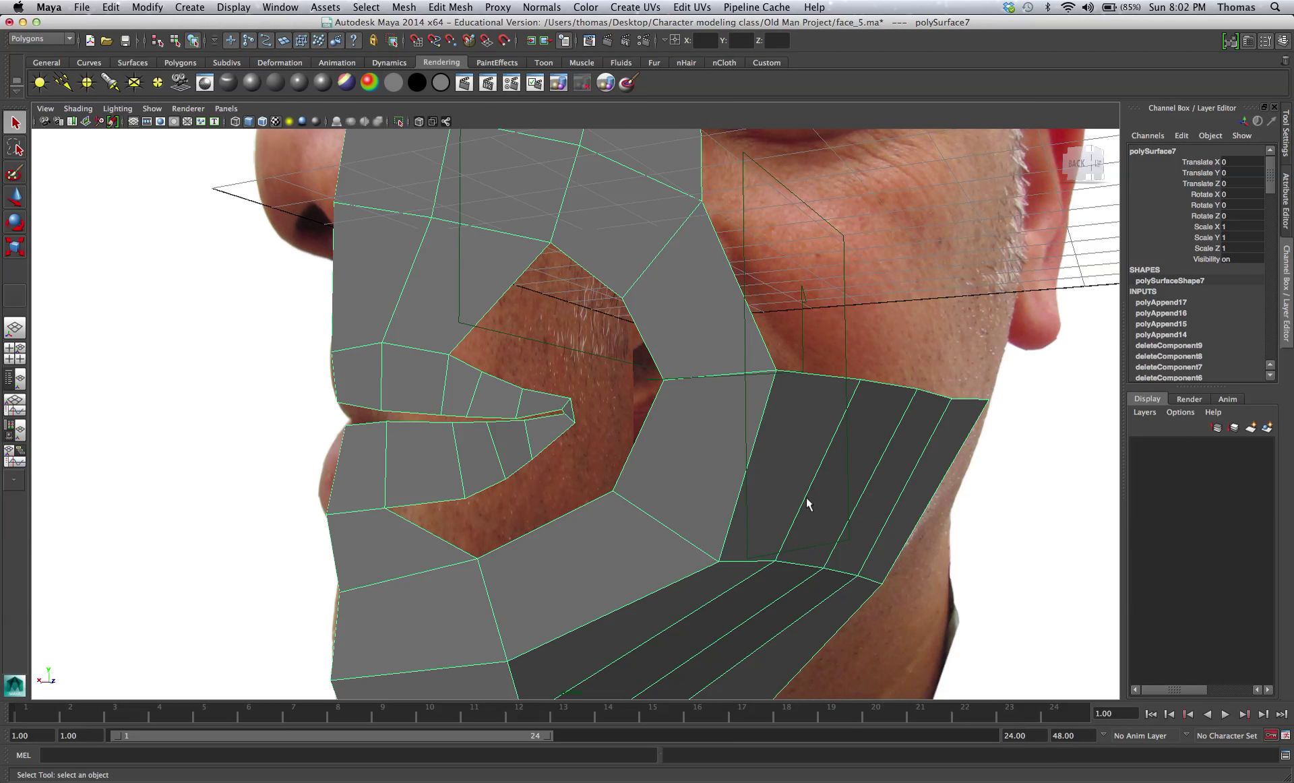
left_click(457, 10)
left_click(461, 24)
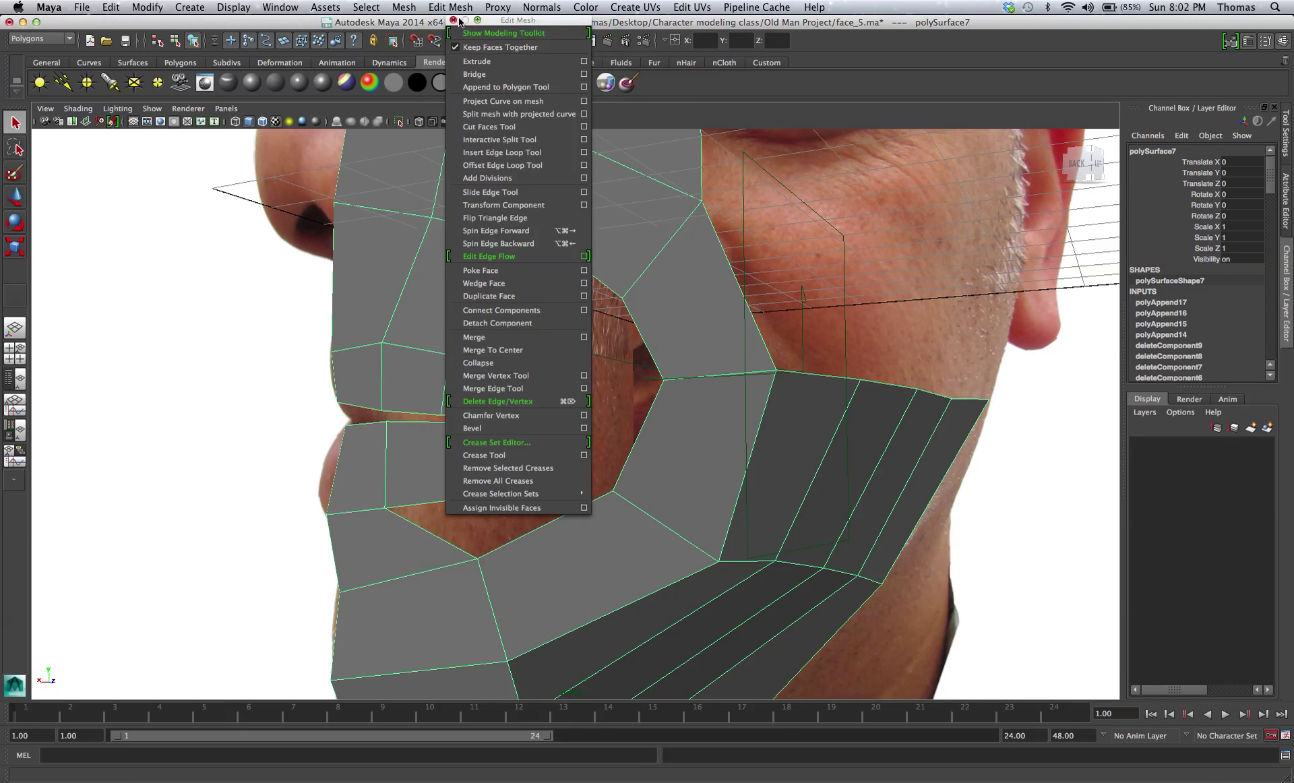
left_click_drag(460, 22, 1142, 157)
Append a polygon bridging the outer mouth-corner edge to the facing edge of the cheek loop.
left_click(1181, 223)
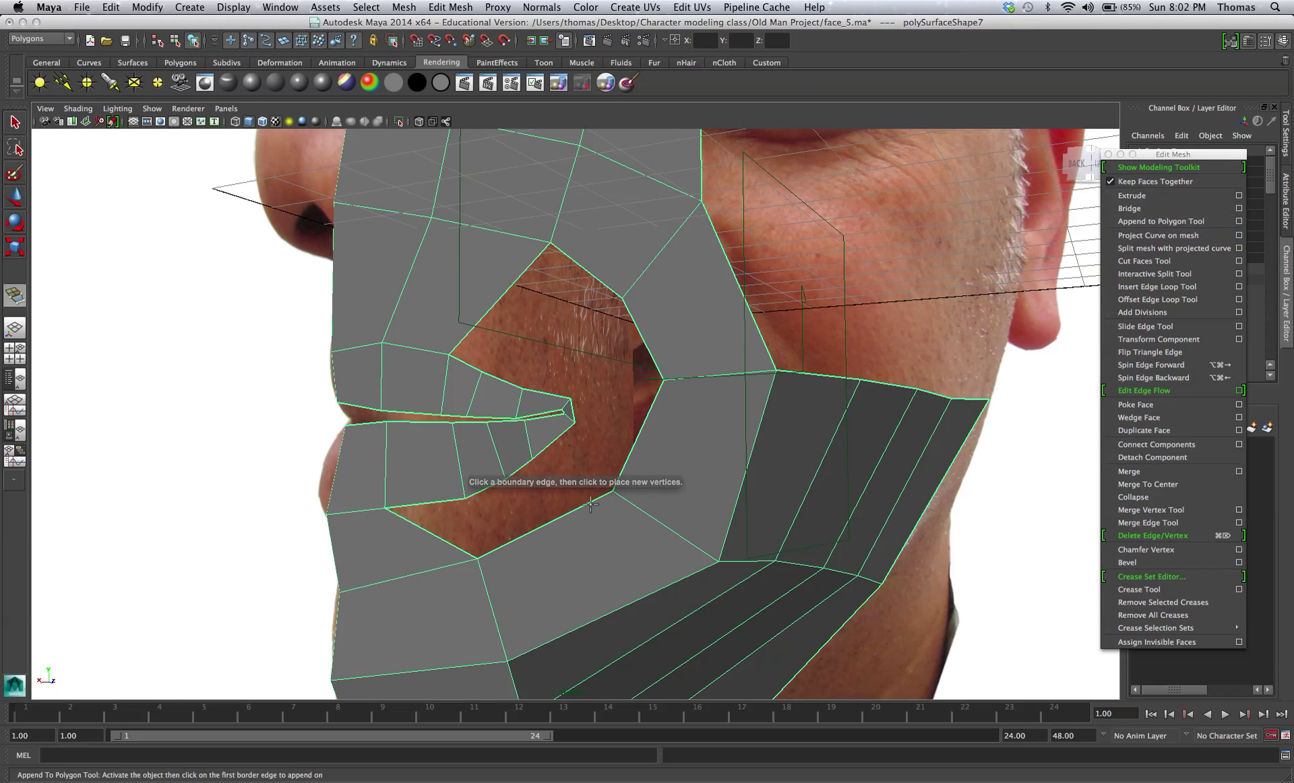
left_click(572, 411)
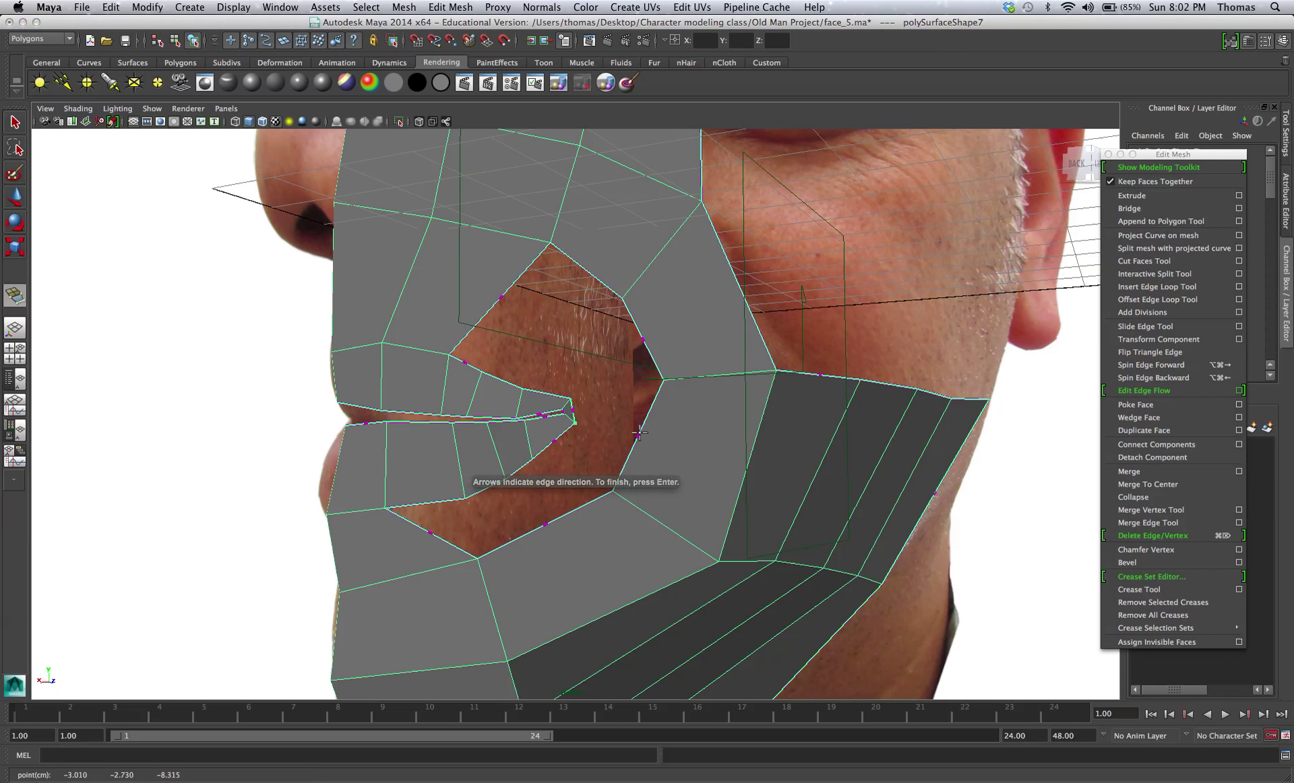
scroll(639, 435, "down", 3)
scroll(638, 435, "up", 8)
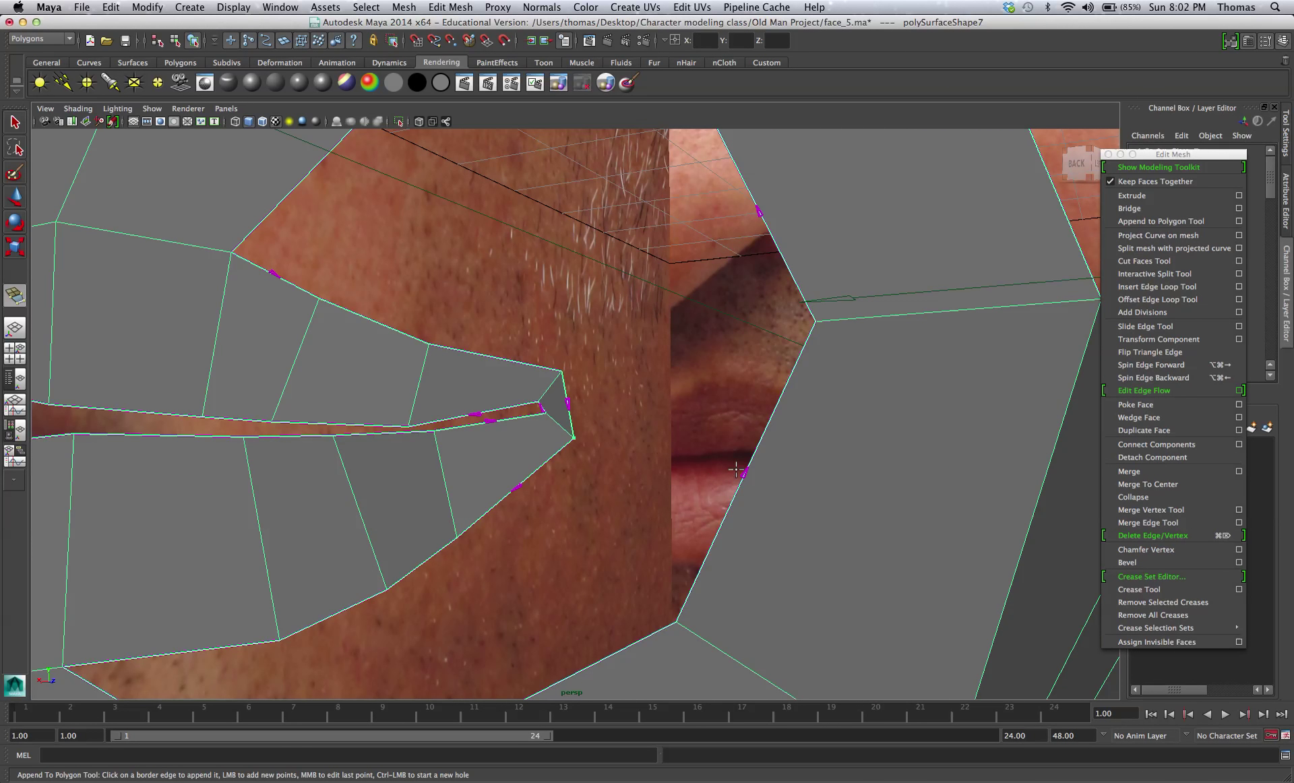
left_click(746, 472)
key("Return")
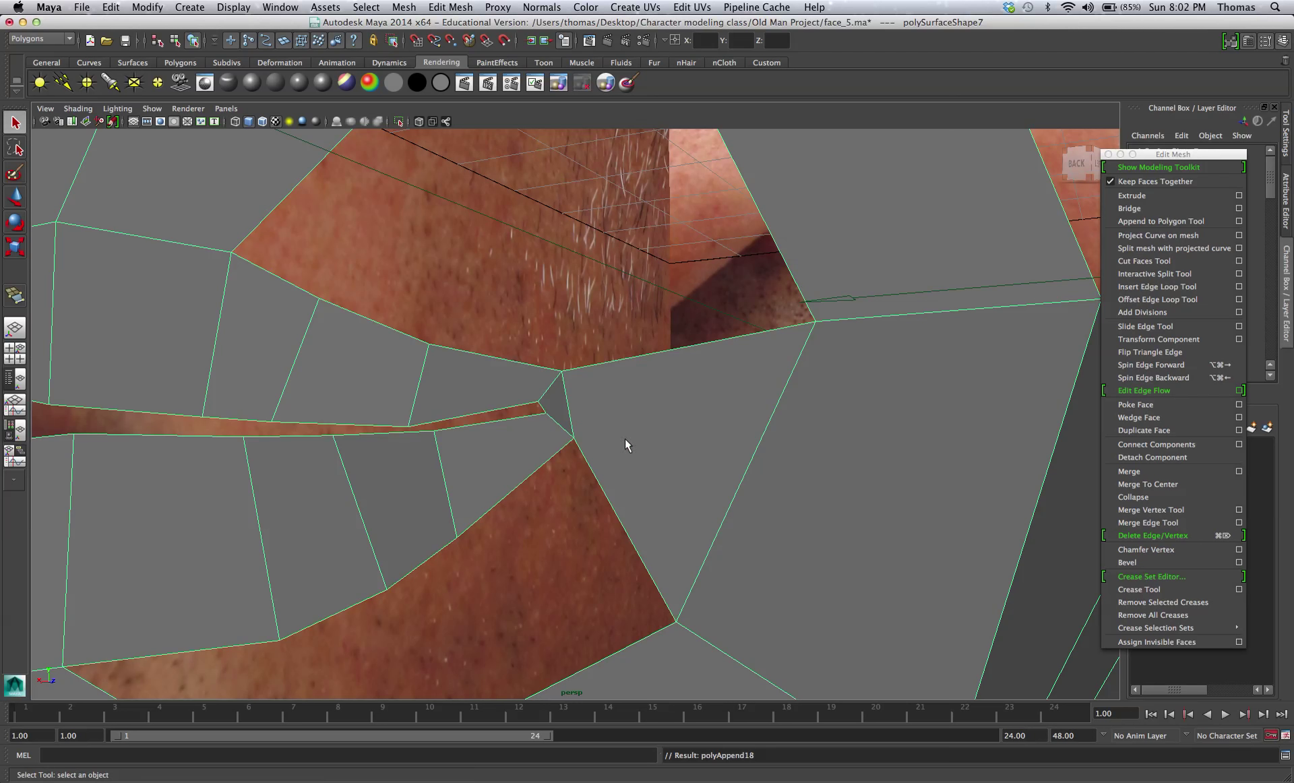
Append a matching polygon between the mouth corner and the cheek loop on the opposite half of the face.
right_click_drag(581, 439, 549, 438)
left_click(575, 440)
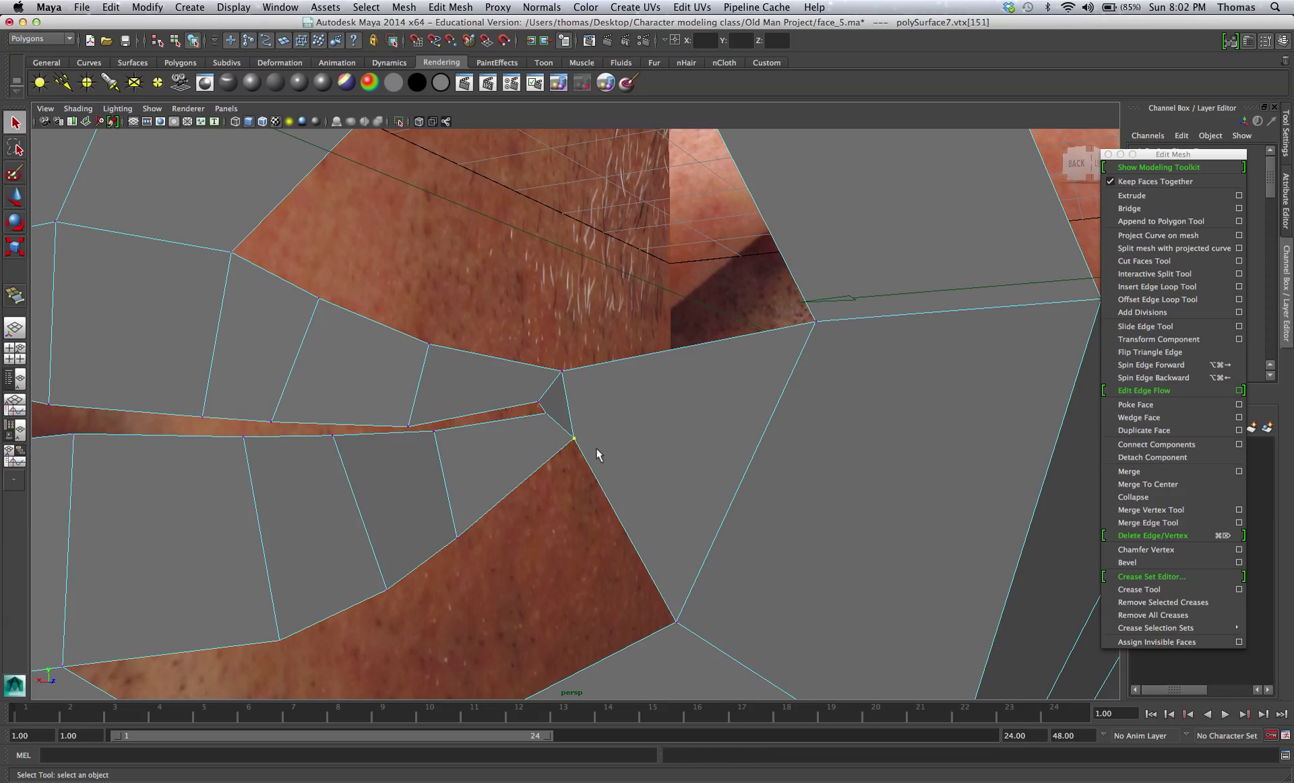
right_click_drag(644, 446, 593, 447, "alt")
left_click_drag(686, 447, 491, 542, "alt")
left_click_drag(650, 510, 959, 566, "alt")
left_click_drag(742, 541, 703, 528, "alt")
scroll(523, 494, "up", 8)
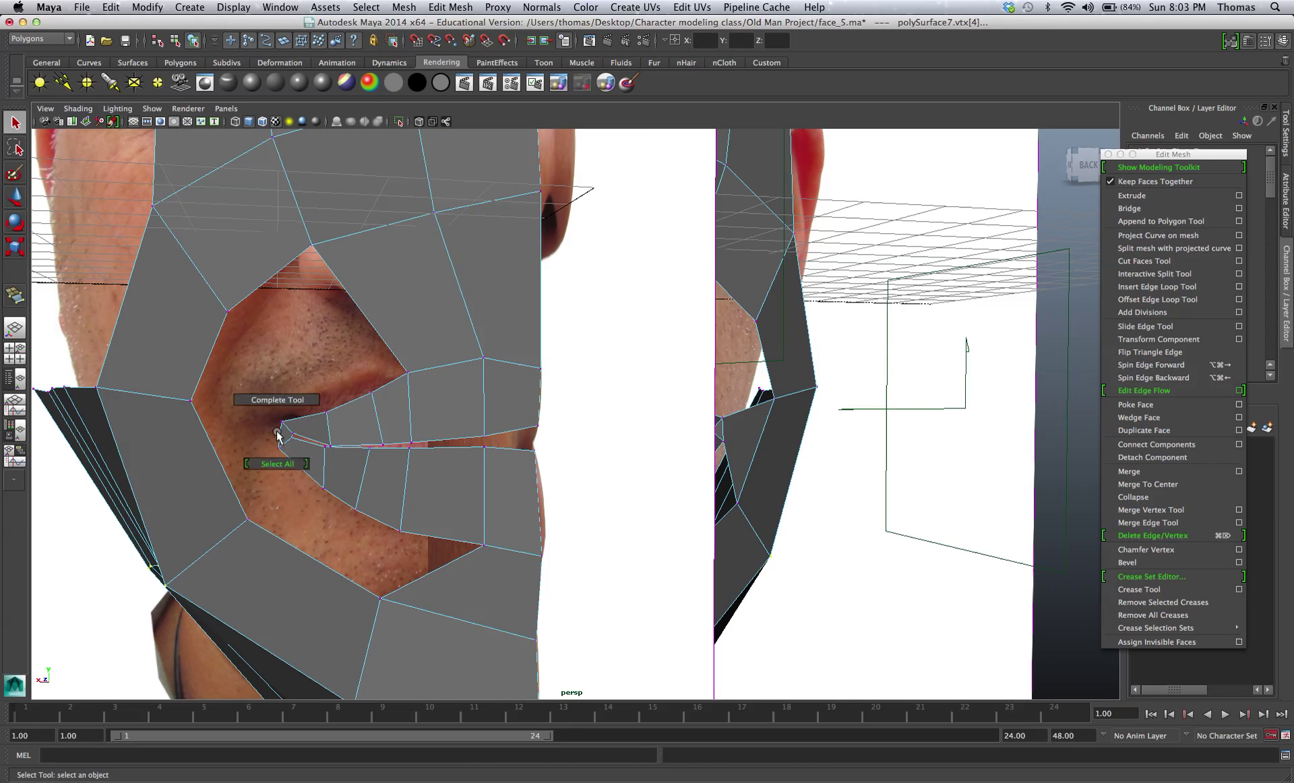
right_click_drag(285, 432, 305, 423)
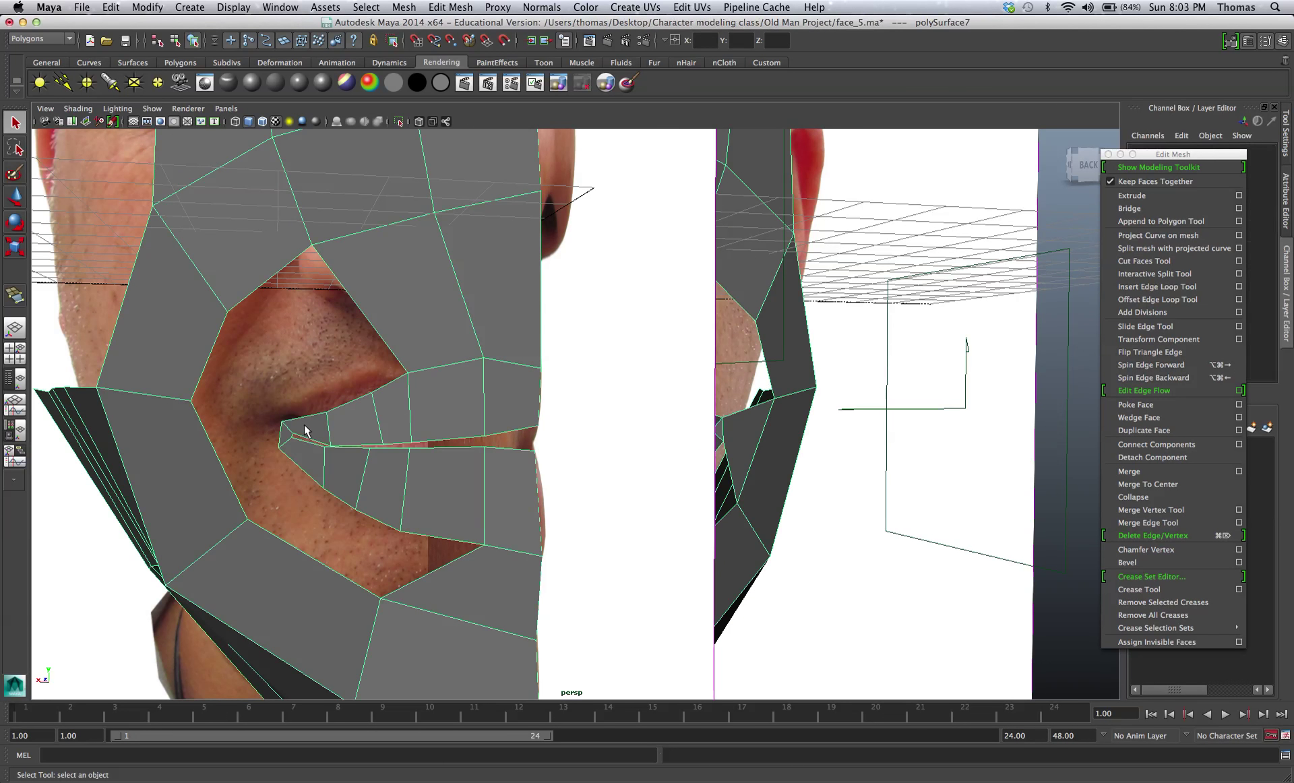
left_click(1174, 223)
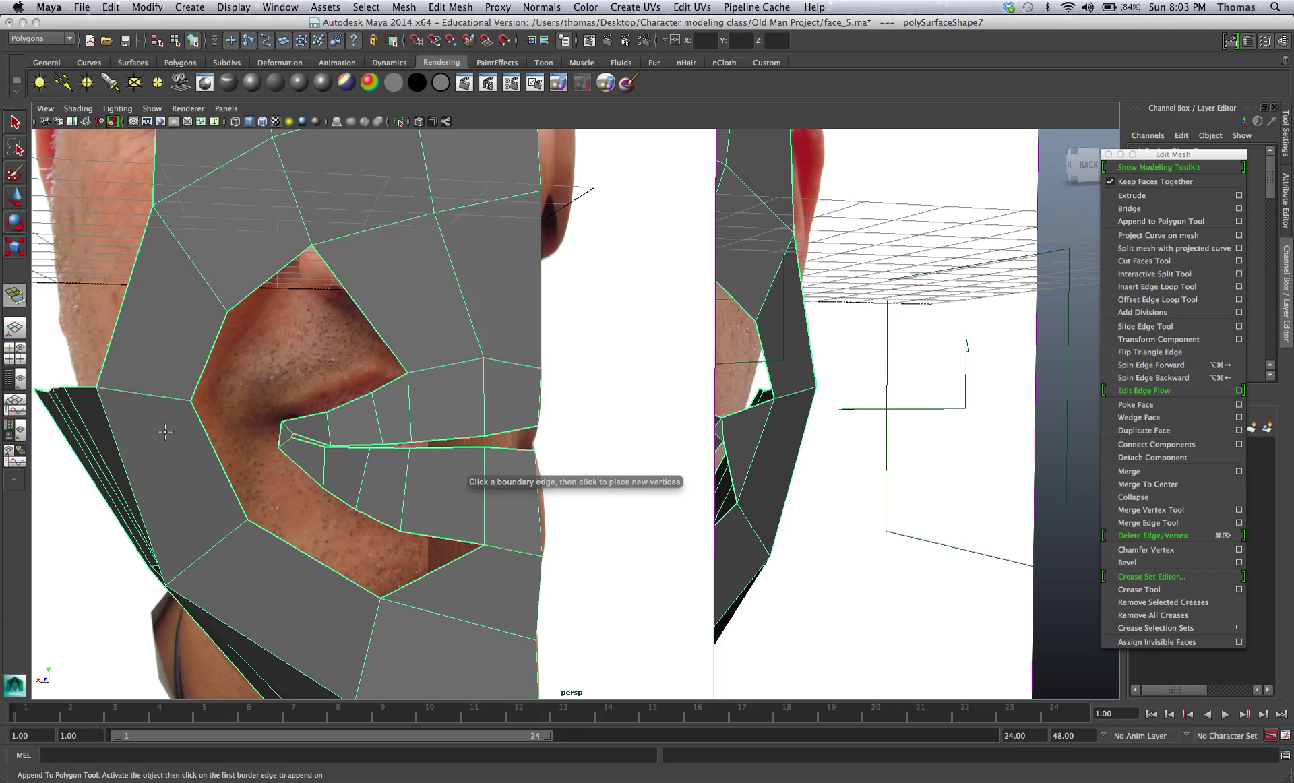
left_click(280, 436)
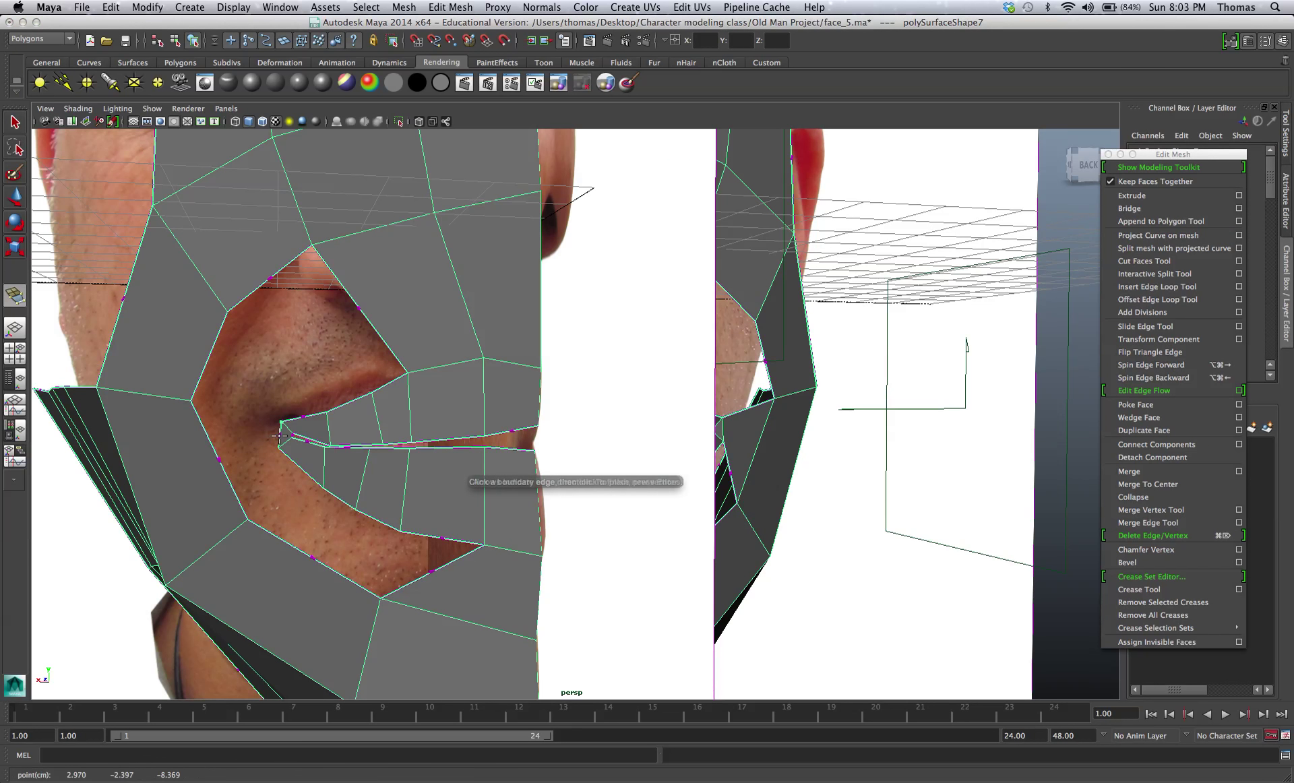
left_click(218, 459)
key("Return")
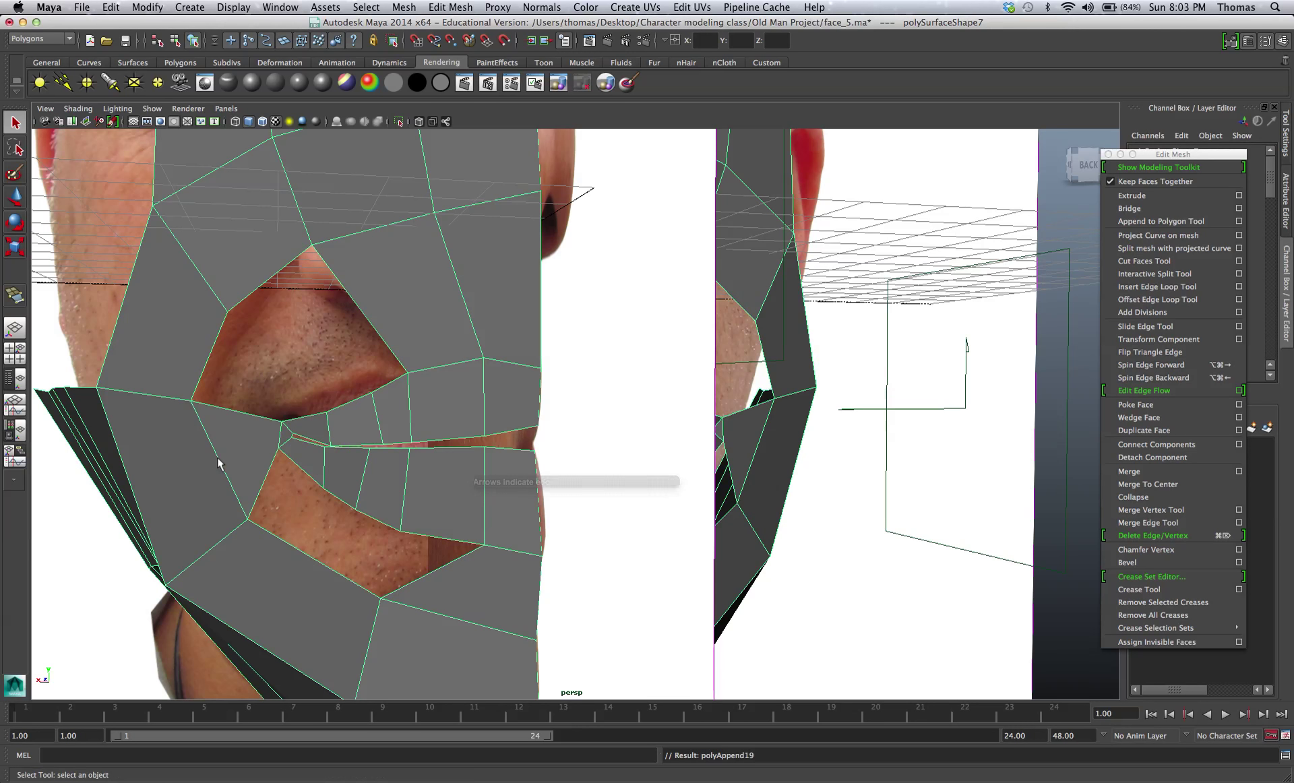
Select the cheek-loop vertex at the upper outer corner of the new polygon and activate the Move tool.
right_click_drag(220, 439, 303, 446)
left_click_drag(303, 447, 280, 445, "alt")
left_click_drag(586, 418, 587, 418)
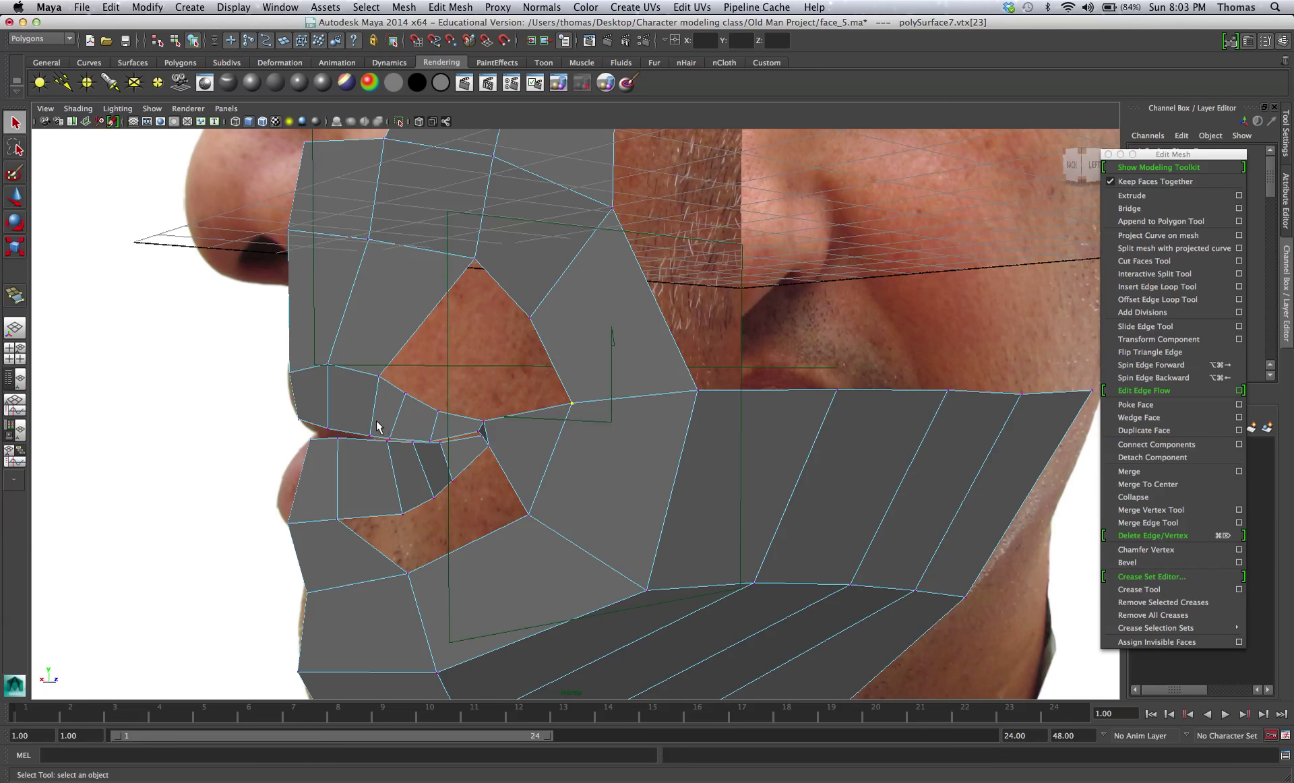
left_click_drag(377, 422, 495, 433, "alt")
key("w")
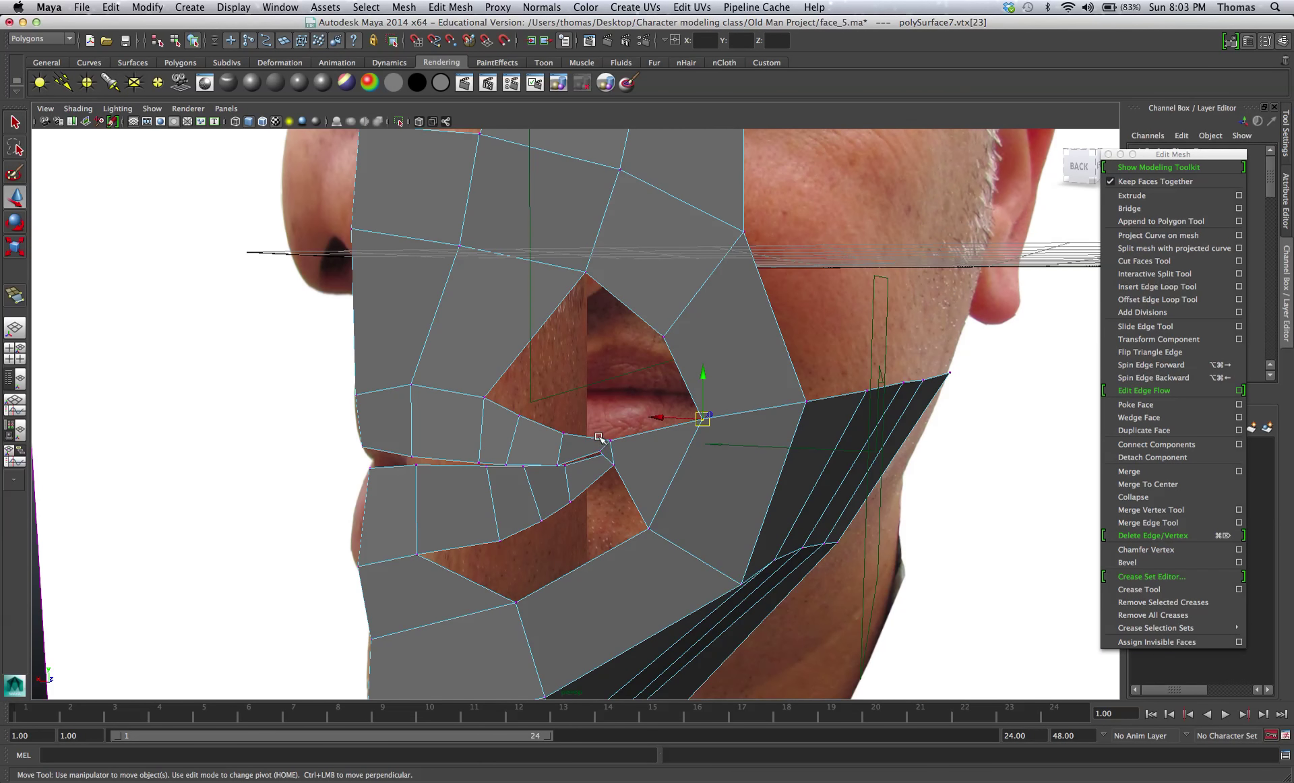
left_click_drag(701, 424, 593, 434, "alt")
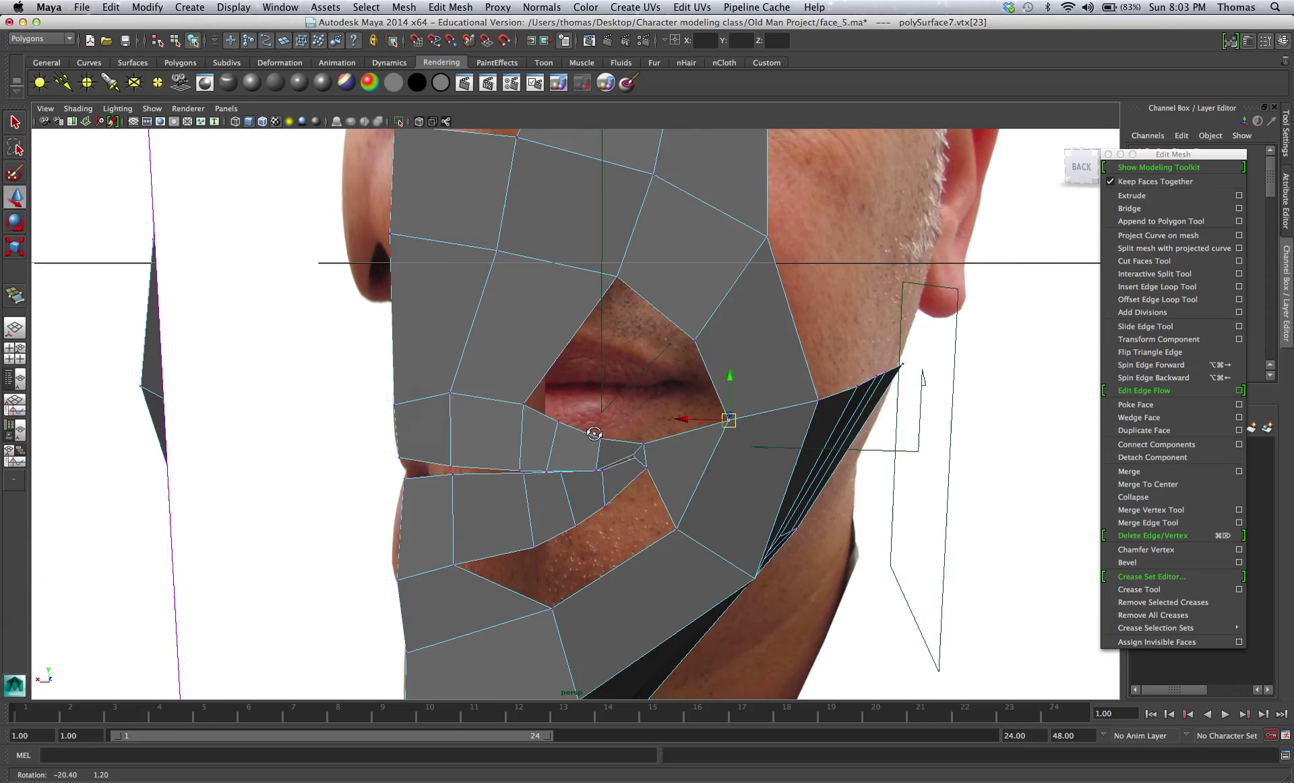
Enable Reflection in the Move tool settings so vertex edits mirror across both halves of the face.
left_click(1264, 43)
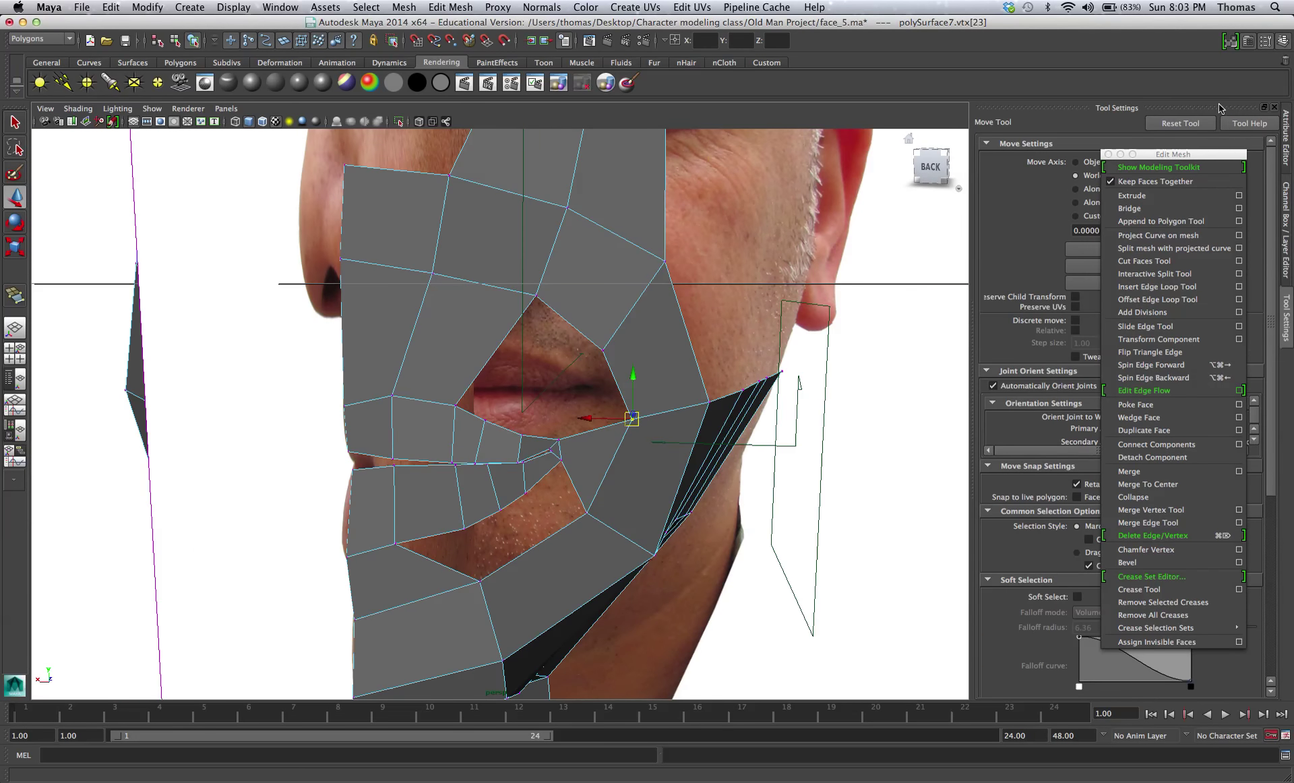
left_click_drag(1171, 158, 1092, 640)
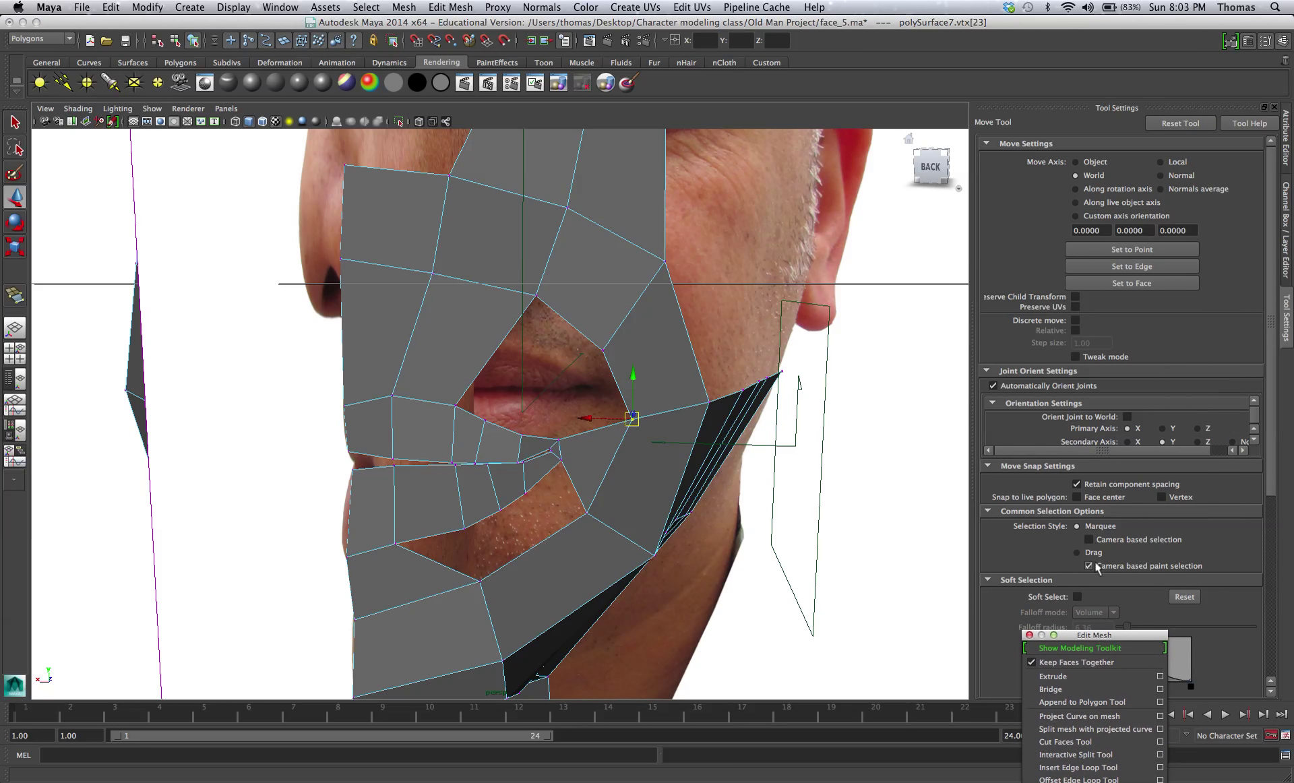
scroll(1106, 516, "down", 5)
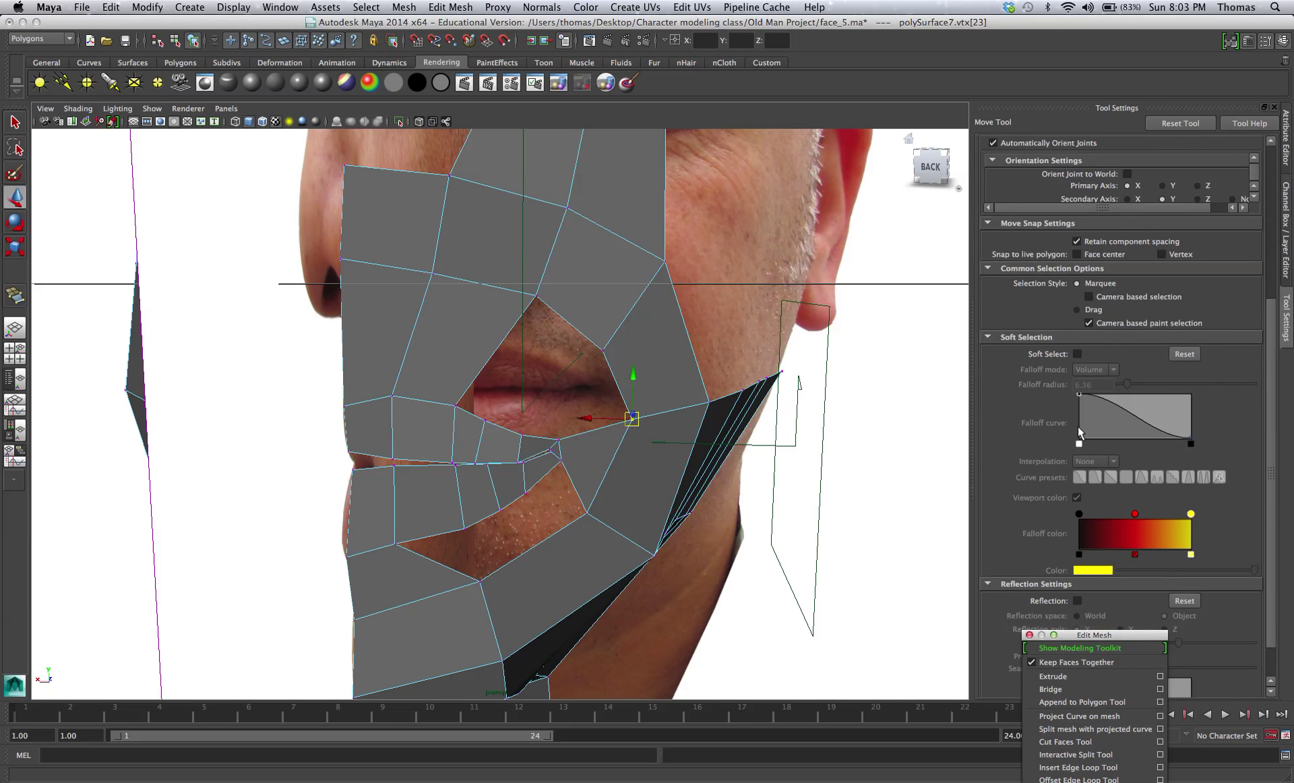
scroll(1084, 367, "down", 1)
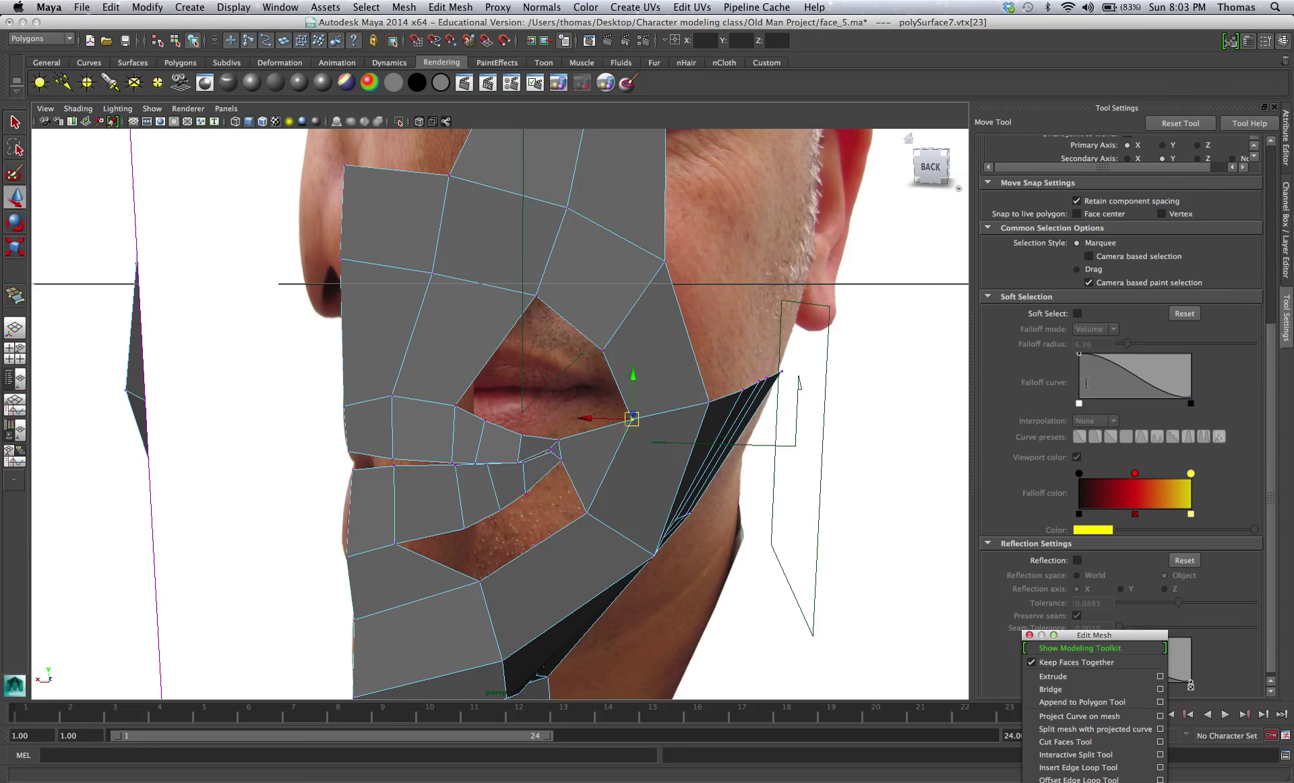
left_click(1077, 556)
mouse_move(523, 311)
left_mouse_down("alt")
mouse_move(598, 304)
mouse_move(523, 317)
left_mouse_up("alt")
left_click_drag(584, 401, 623, 419, "alt")
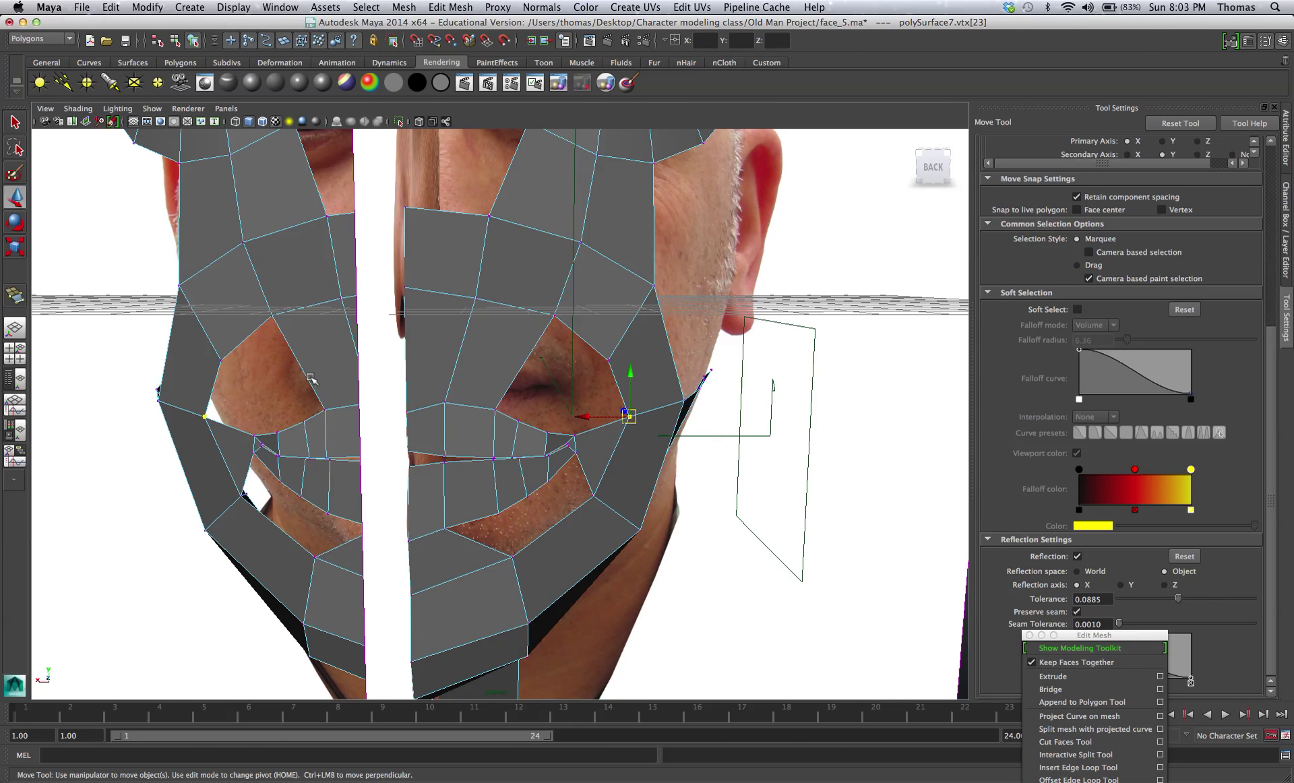
middle_click_drag(310, 378, 426, 372, "alt")
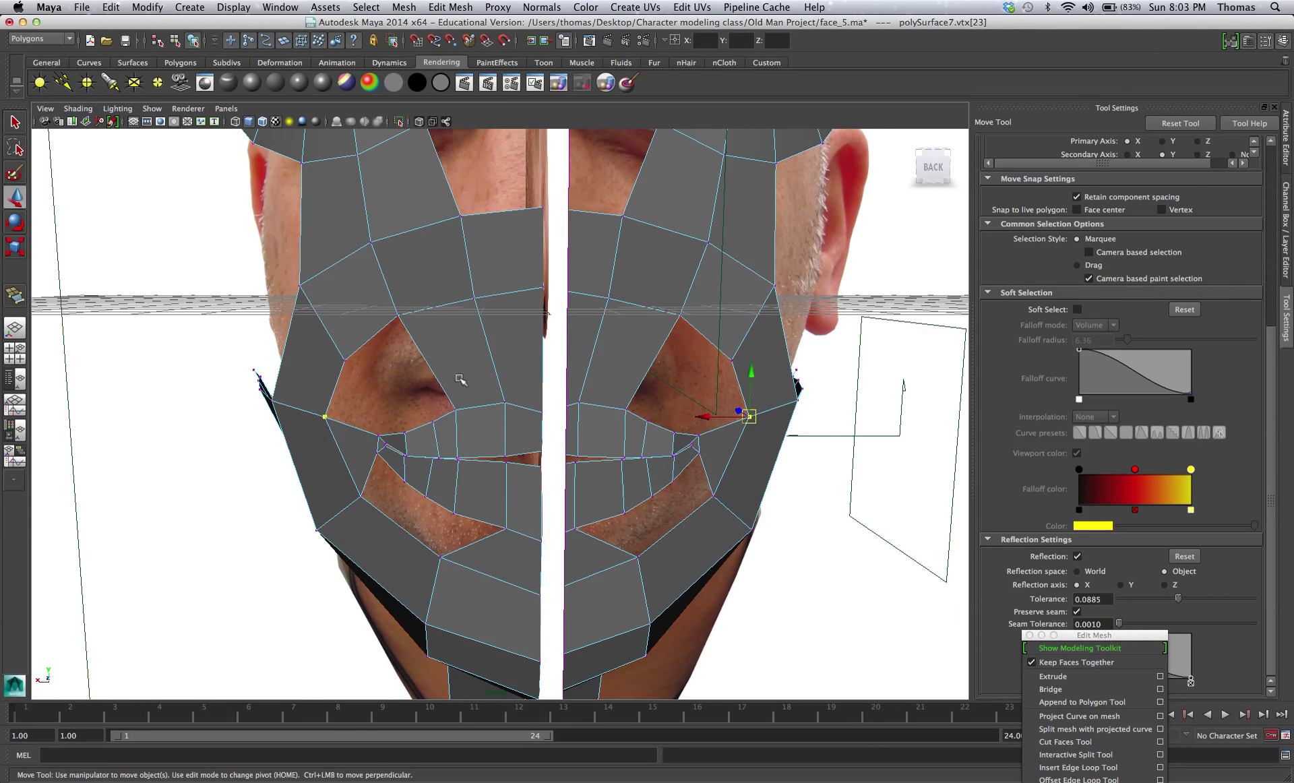
In the orthographic face view, move the cheek-loop vertex below the mouth corner up and outward, just below mouth-corner height.
left_click_drag(582, 399, 588, 433, "alt")
key("space")
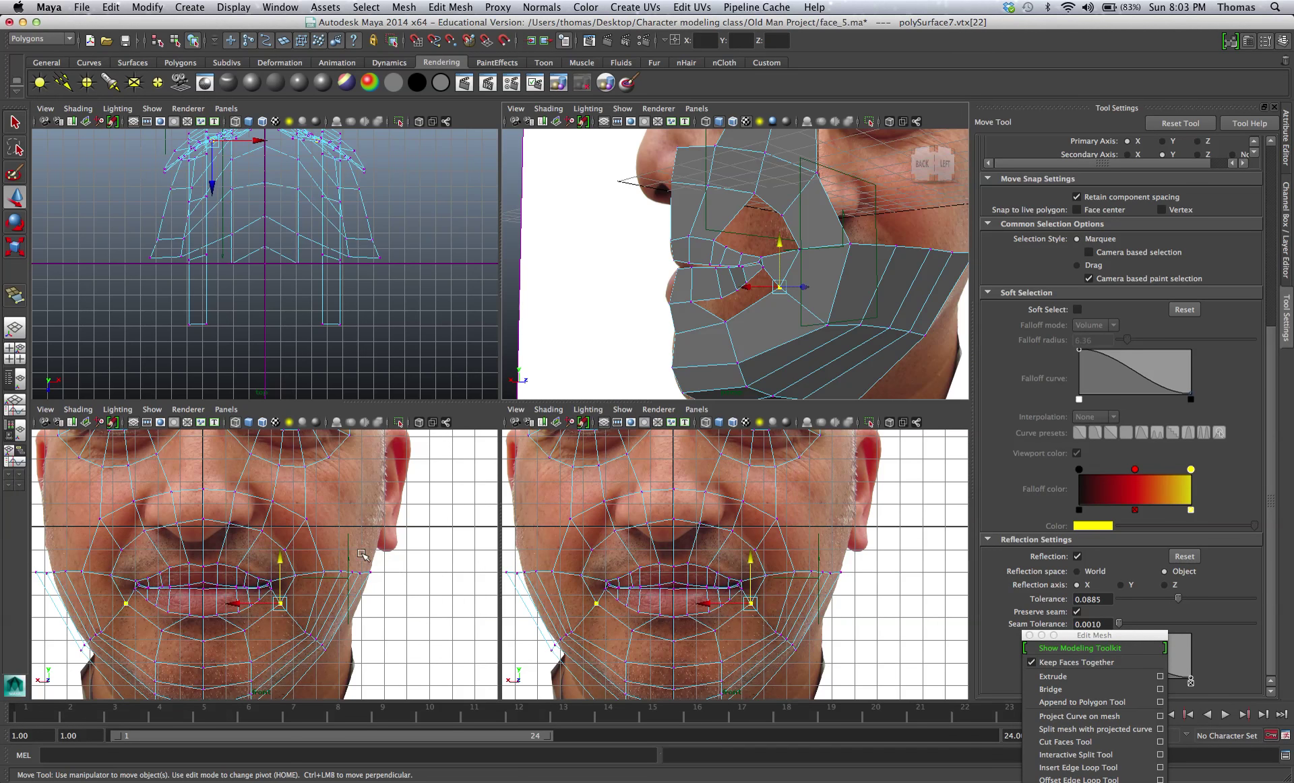
key("space")
middle_click_drag(524, 519, 462, 460, "alt")
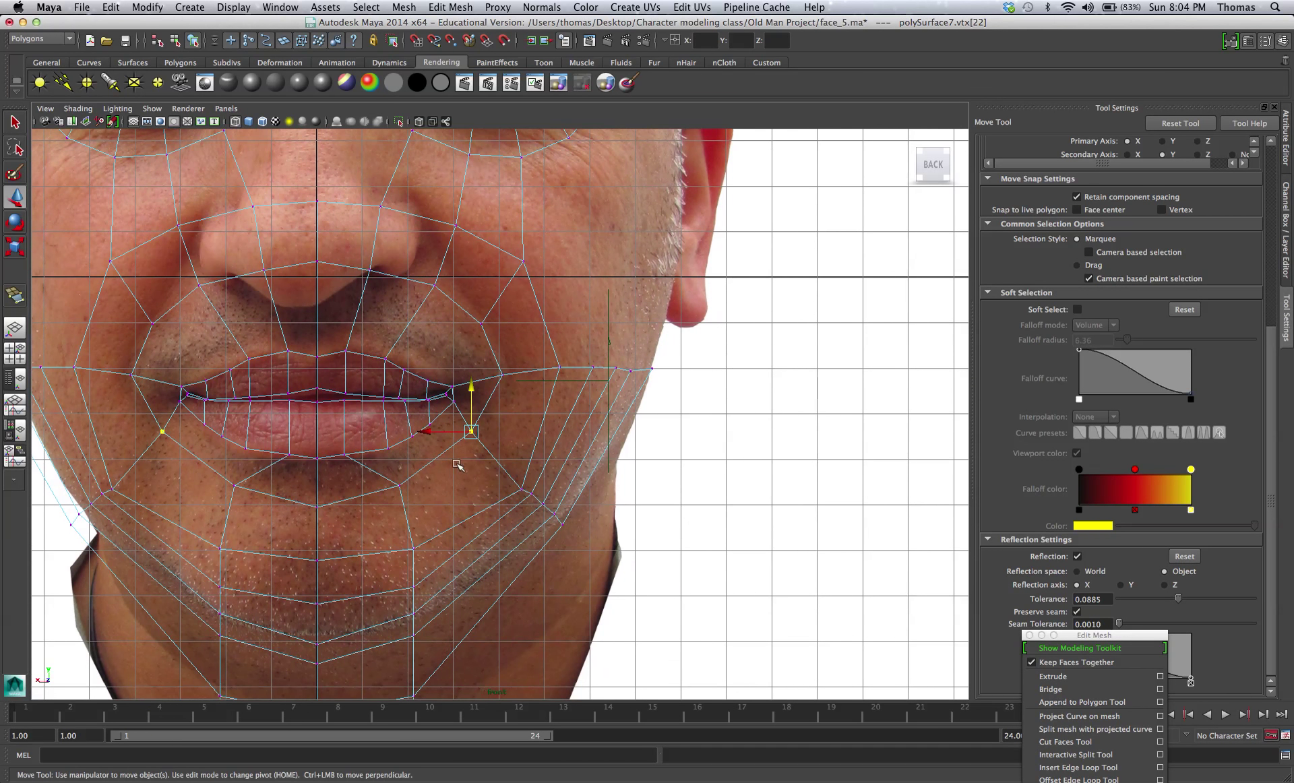
right_click_drag(462, 460, 624, 465, "alt")
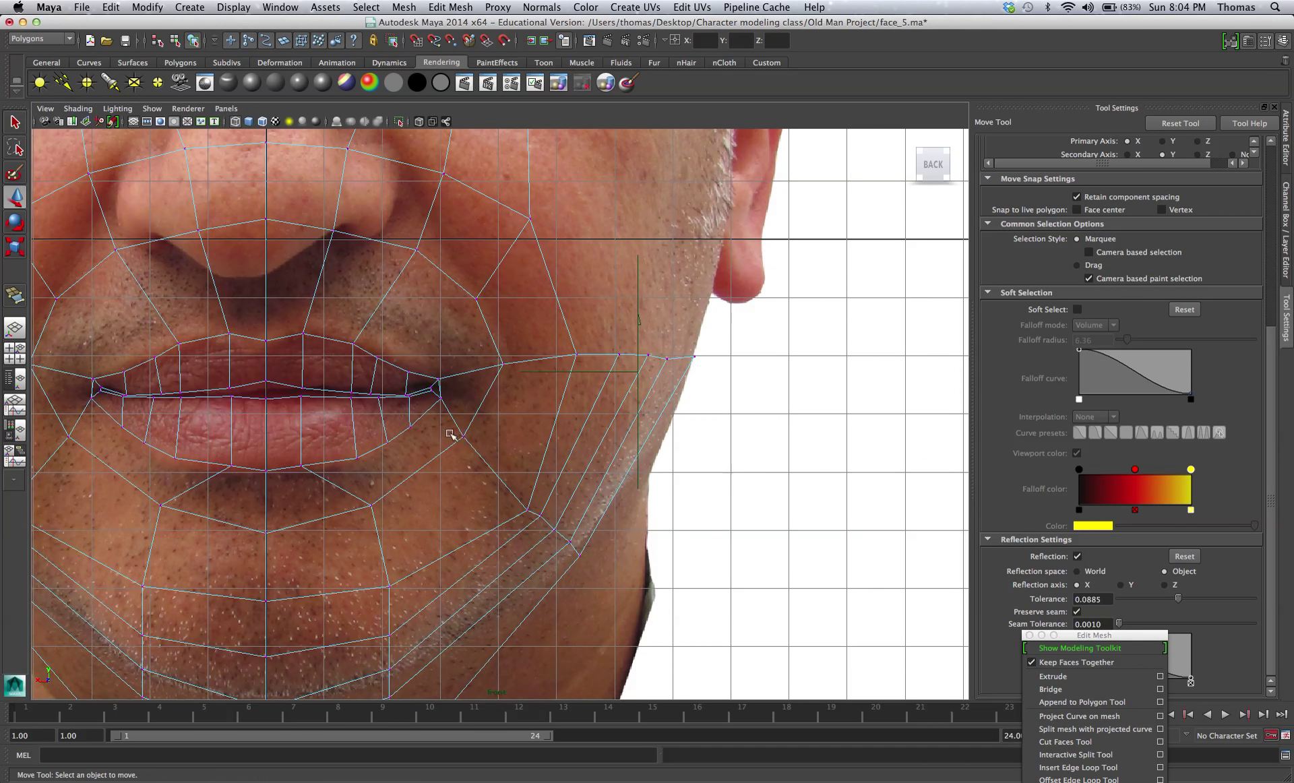
left_click_drag(465, 439, 492, 411)
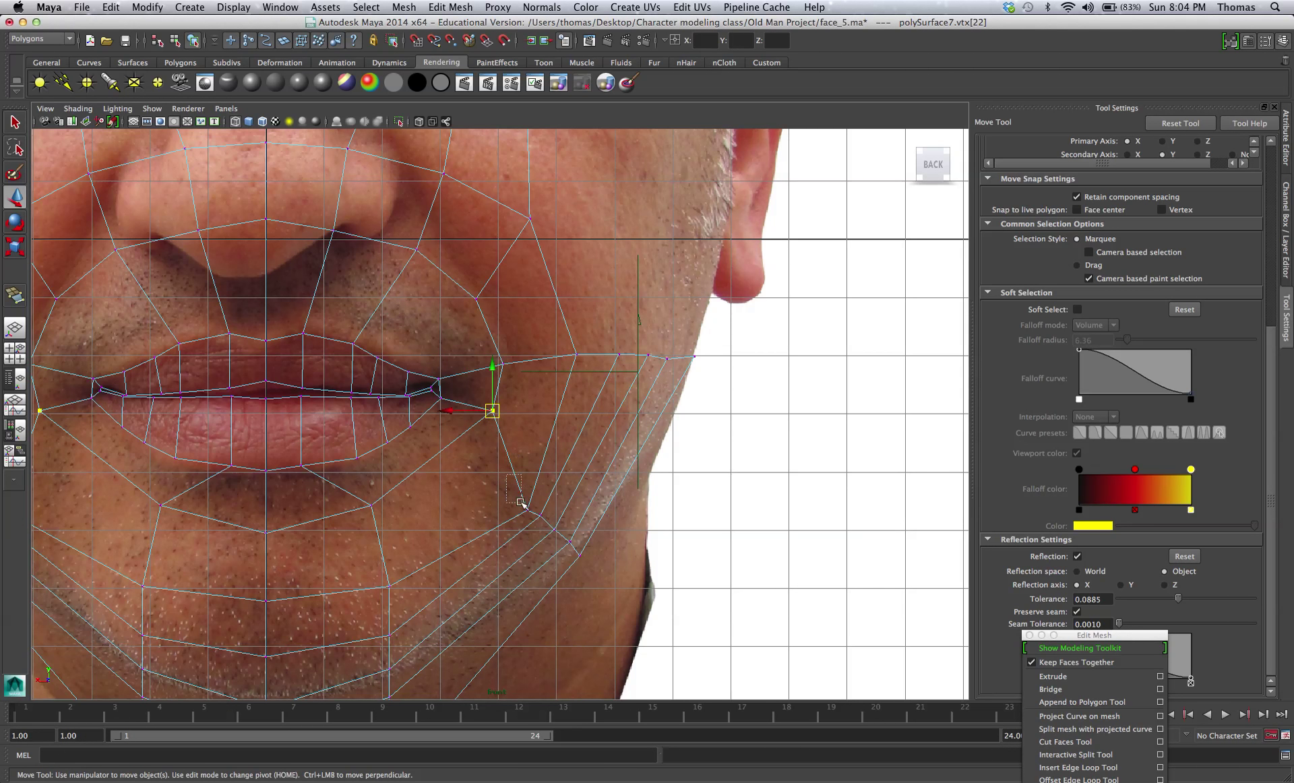
Move the five jaw-corner vertices up and outward into a row running to the cheek outline, and nudge a vertex in the row above into line.
left_click_drag(507, 474, 532, 512)
left_click_drag(530, 513, 546, 424)
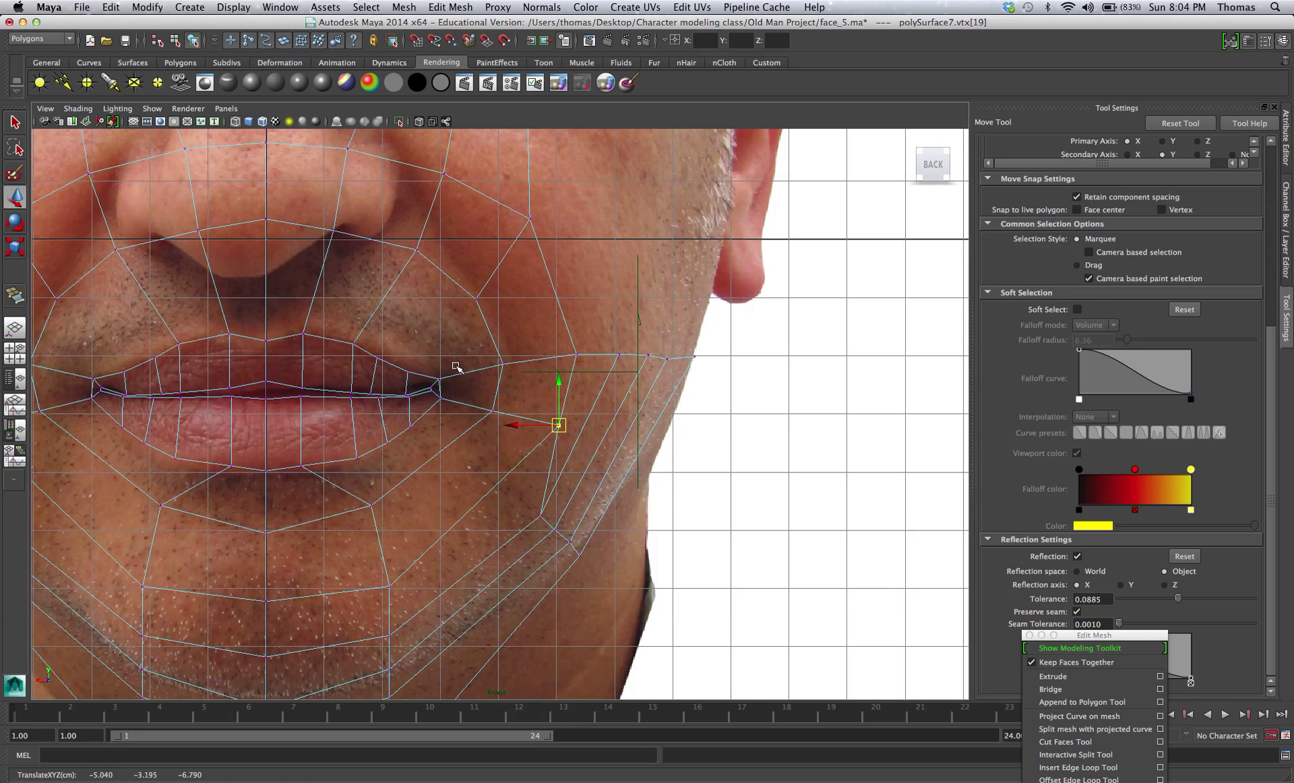
left_click_drag(530, 506, 586, 437)
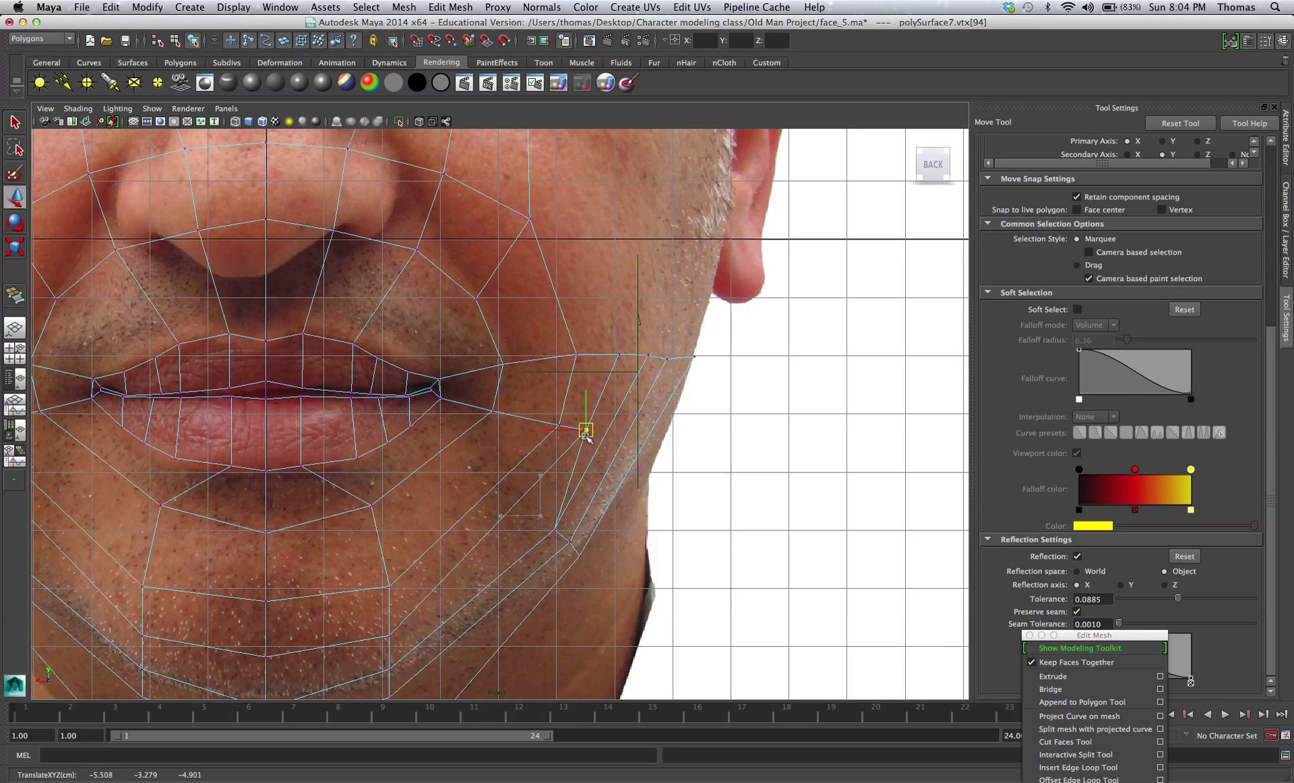
left_click(555, 528)
left_click_drag(555, 528, 608, 432)
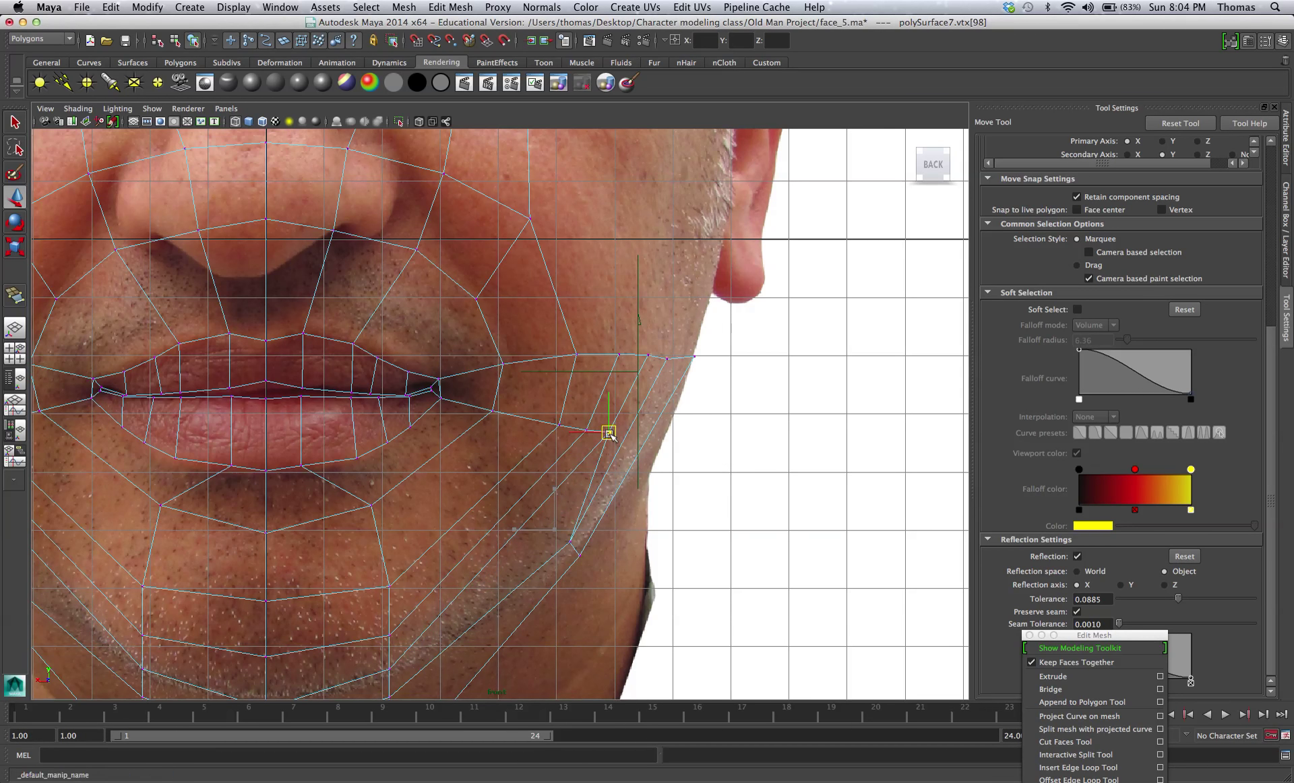
left_click_drag(554, 525, 636, 435)
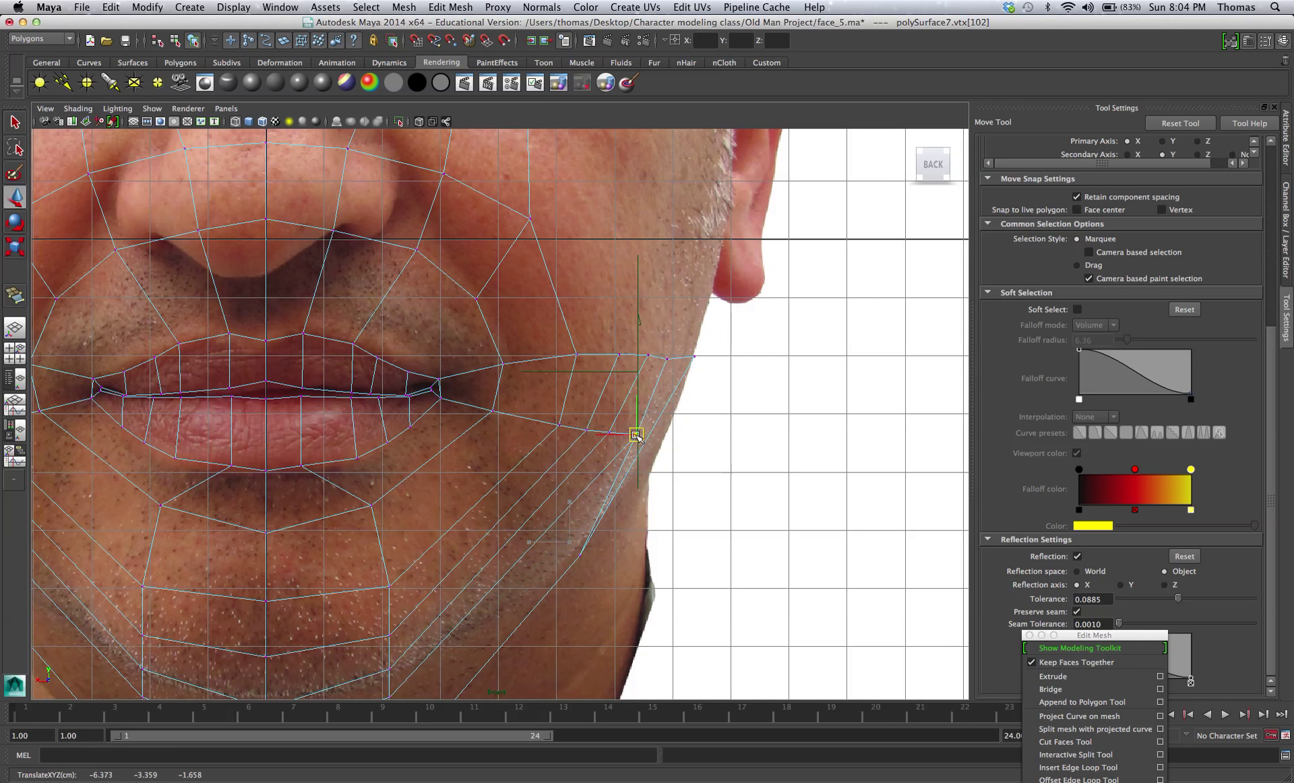
left_click(579, 553)
left_click_drag(579, 553, 664, 436)
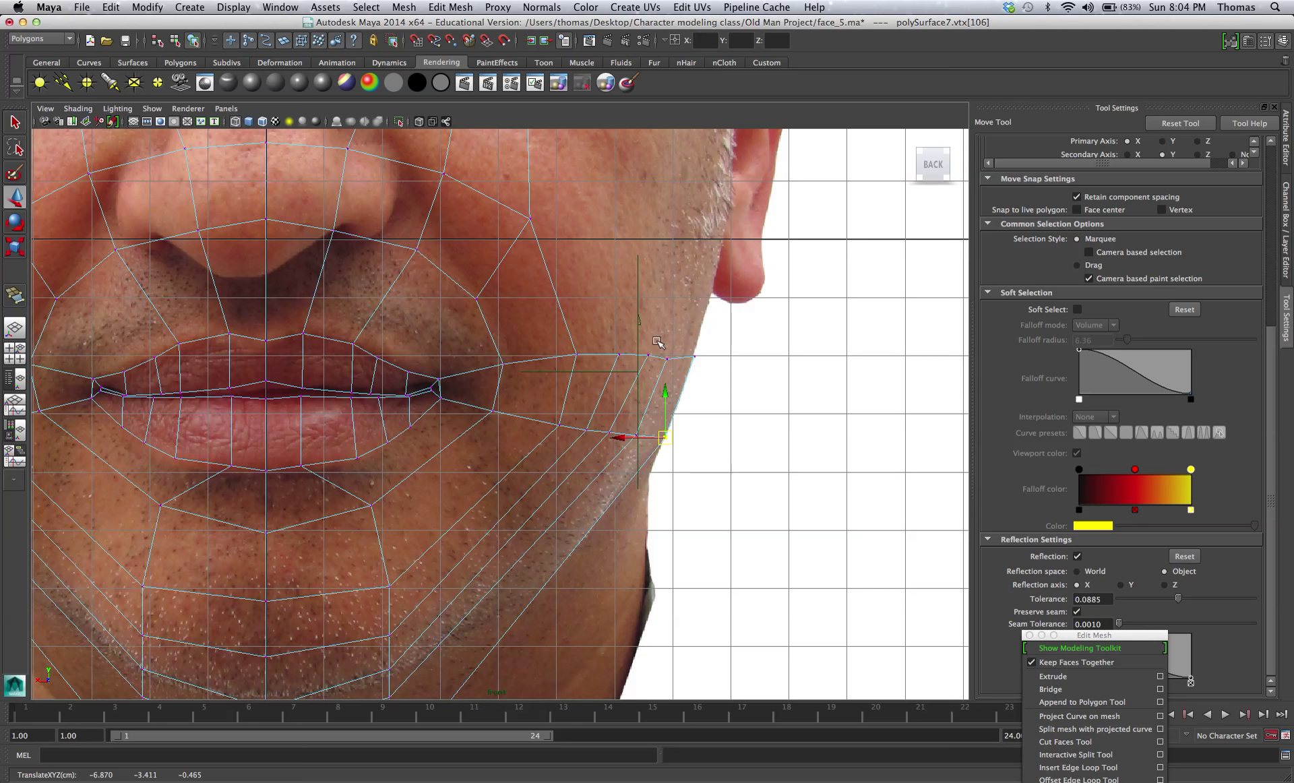
mouse_move(657, 341)
left_mouse_down()
mouse_move(675, 367)
mouse_move(668, 355)
left_mouse_up()
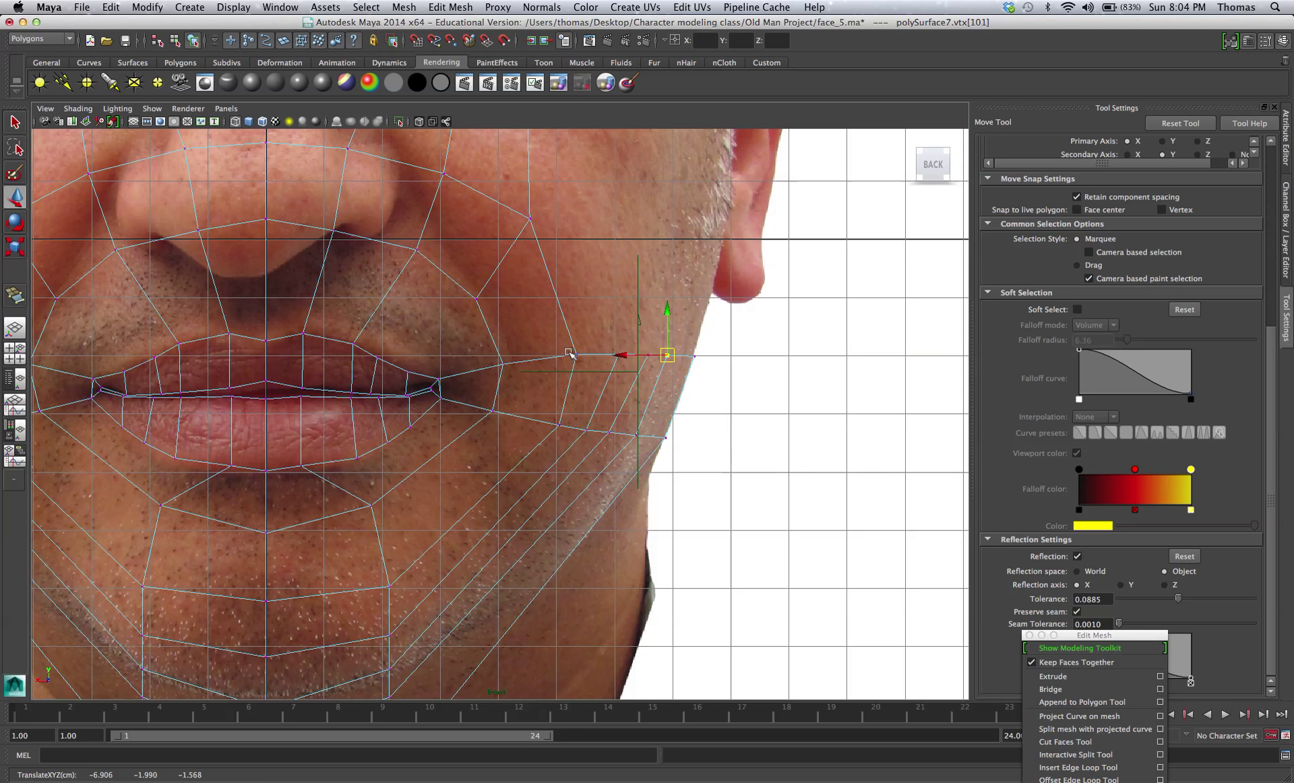
Nudge the innermost vertex of the cheek row at mouth-corner height inward toward the mouth.
left_click_drag(551, 342, 584, 363)
left_click_drag(577, 354, 566, 354)
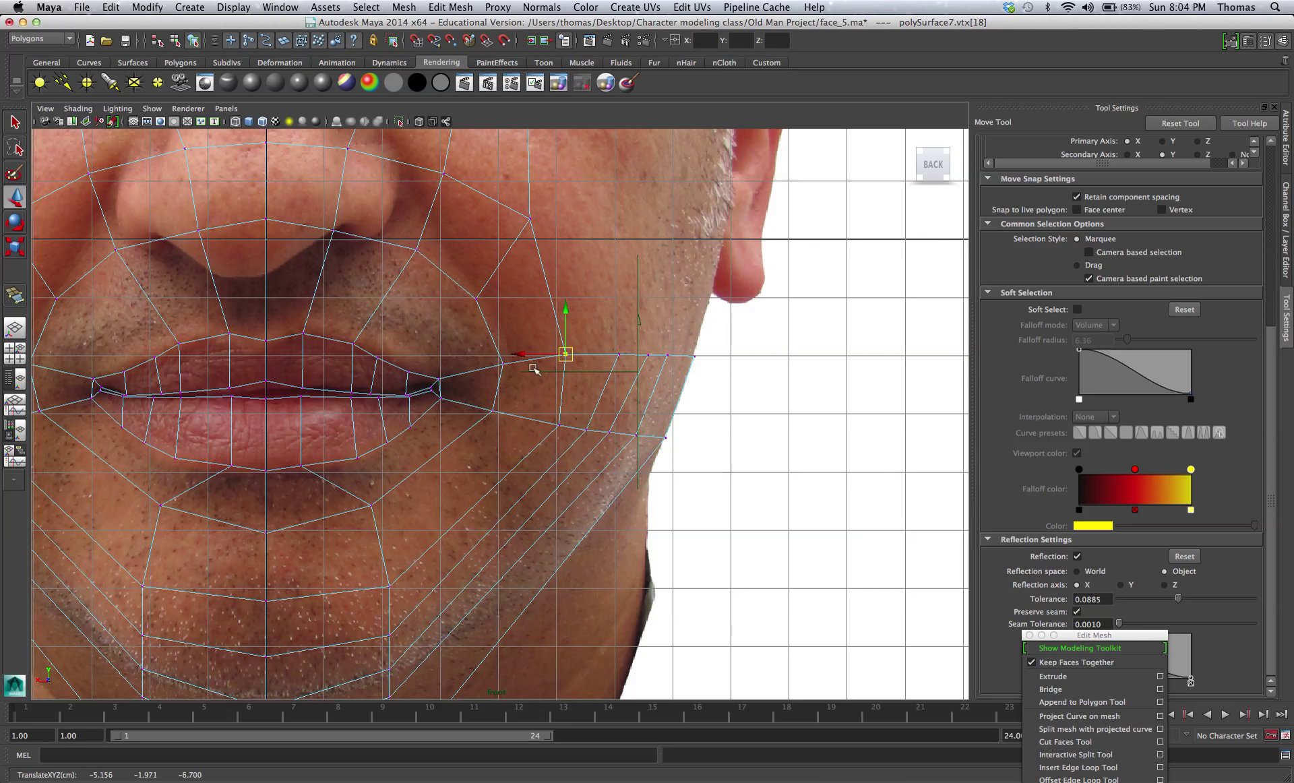
middle_click_drag(532, 370, 591, 398, "alt")
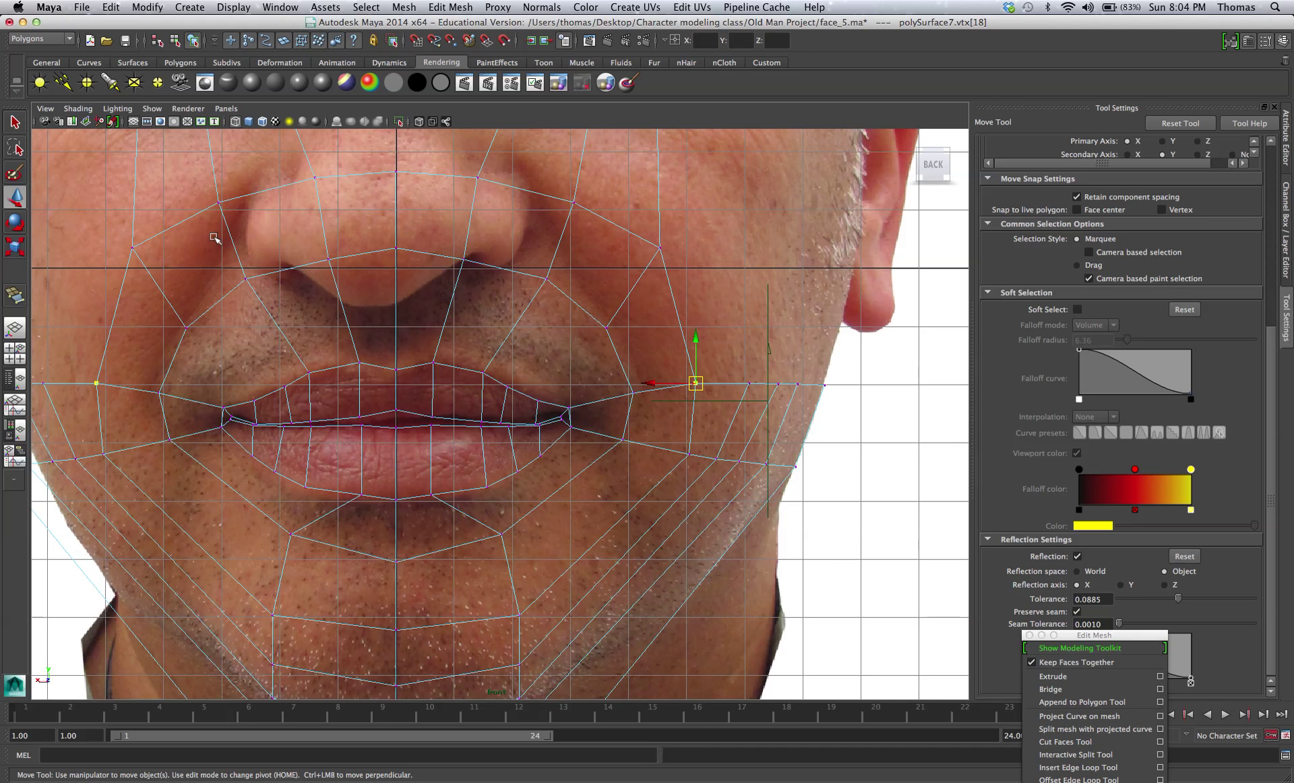
Lower the five-vertex row under the nose toward the upper lip, and the row across the nose to the nose base.
left_click_drag(222, 236, 522, 275)
left_click_drag(401, 231, 398, 284)
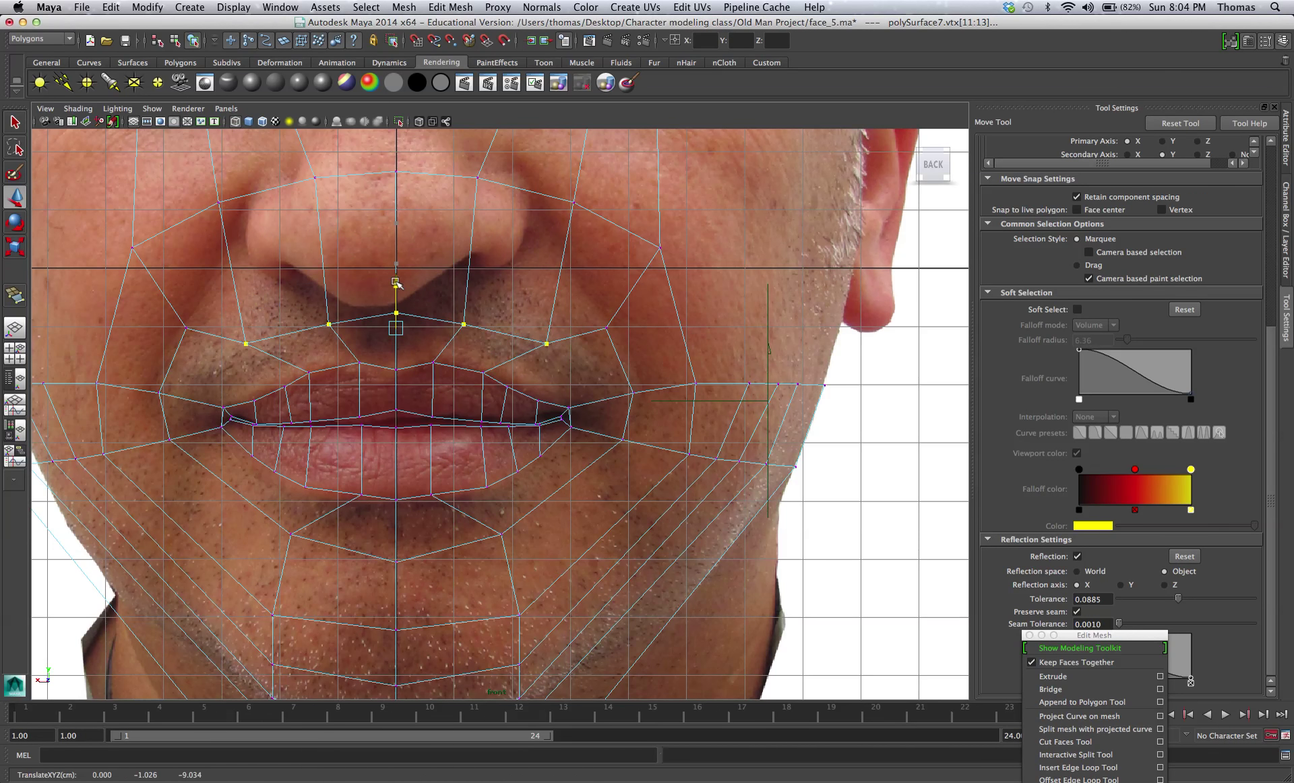
scroll(296, 303, "up", 4)
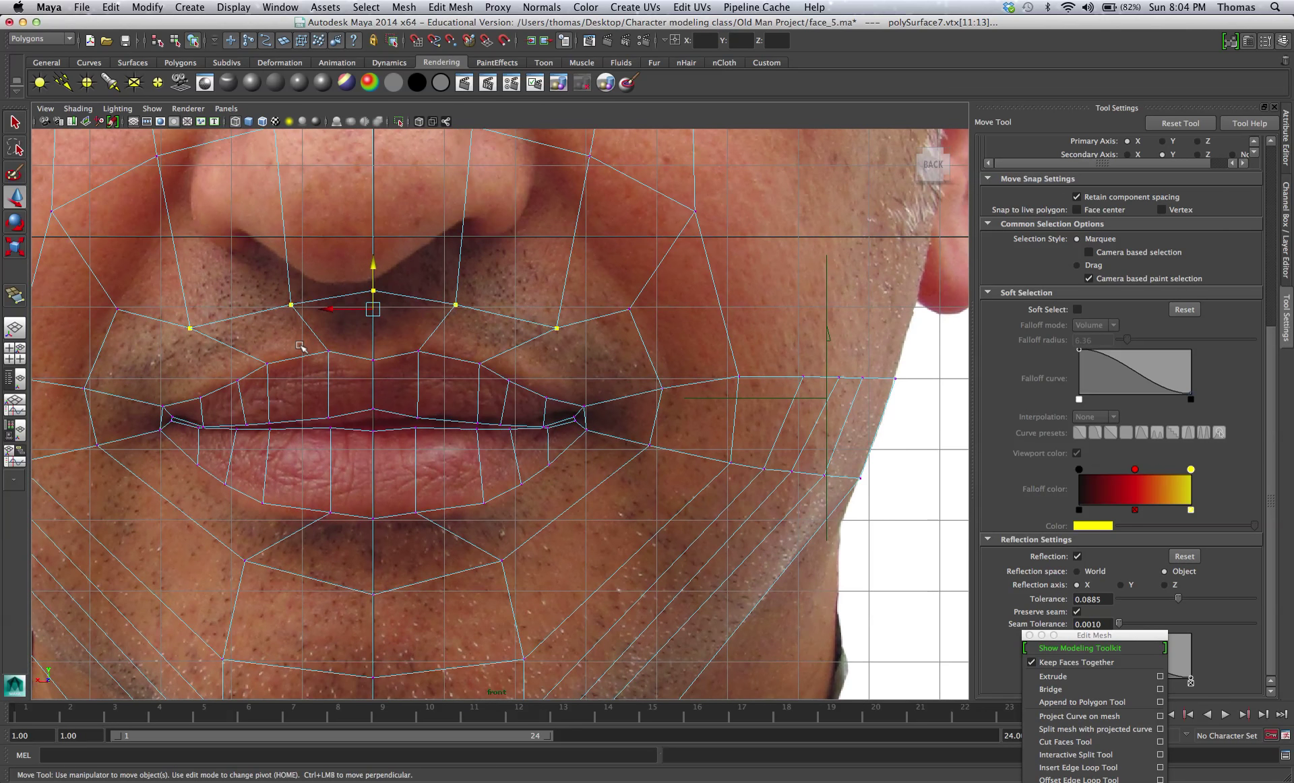
middle_click_drag(324, 309, 415, 410, "alt")
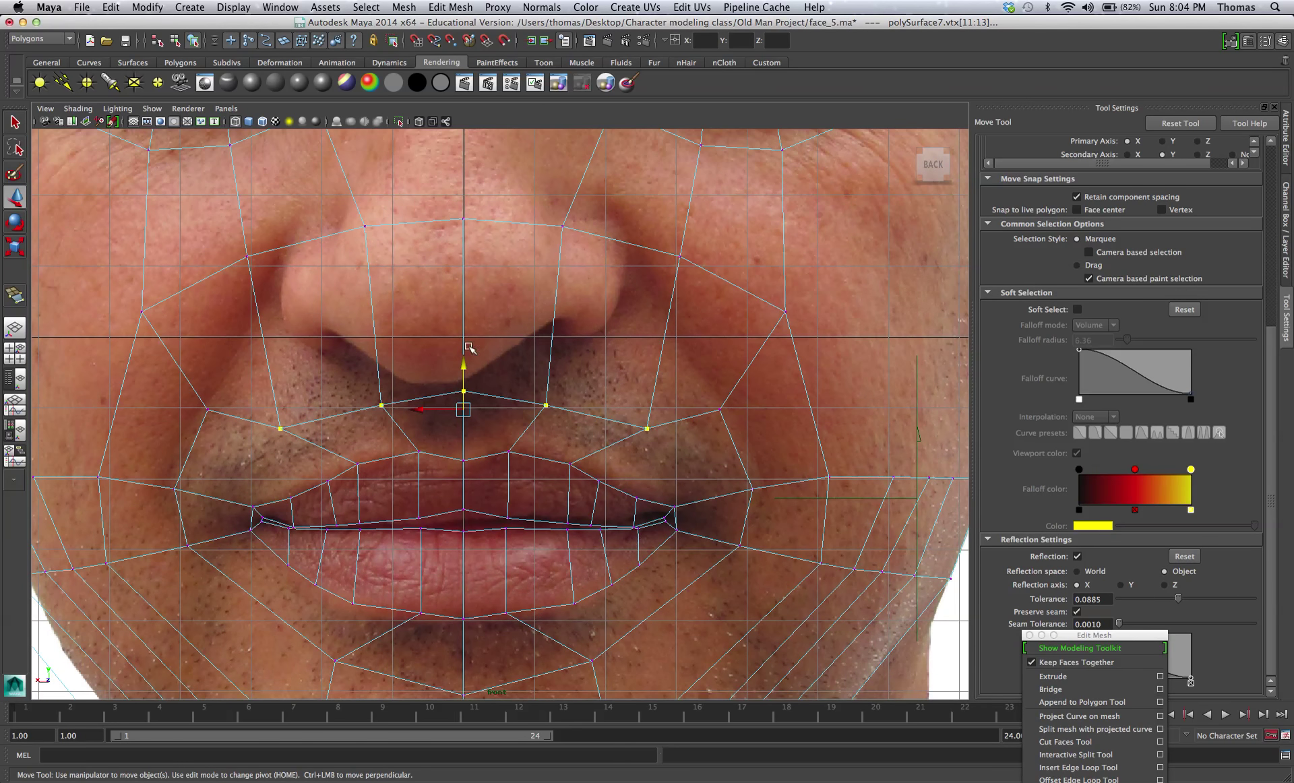
scroll(327, 355, "down", 6)
scroll(377, 335, "up", 2)
left_click_drag(335, 291, 559, 340)
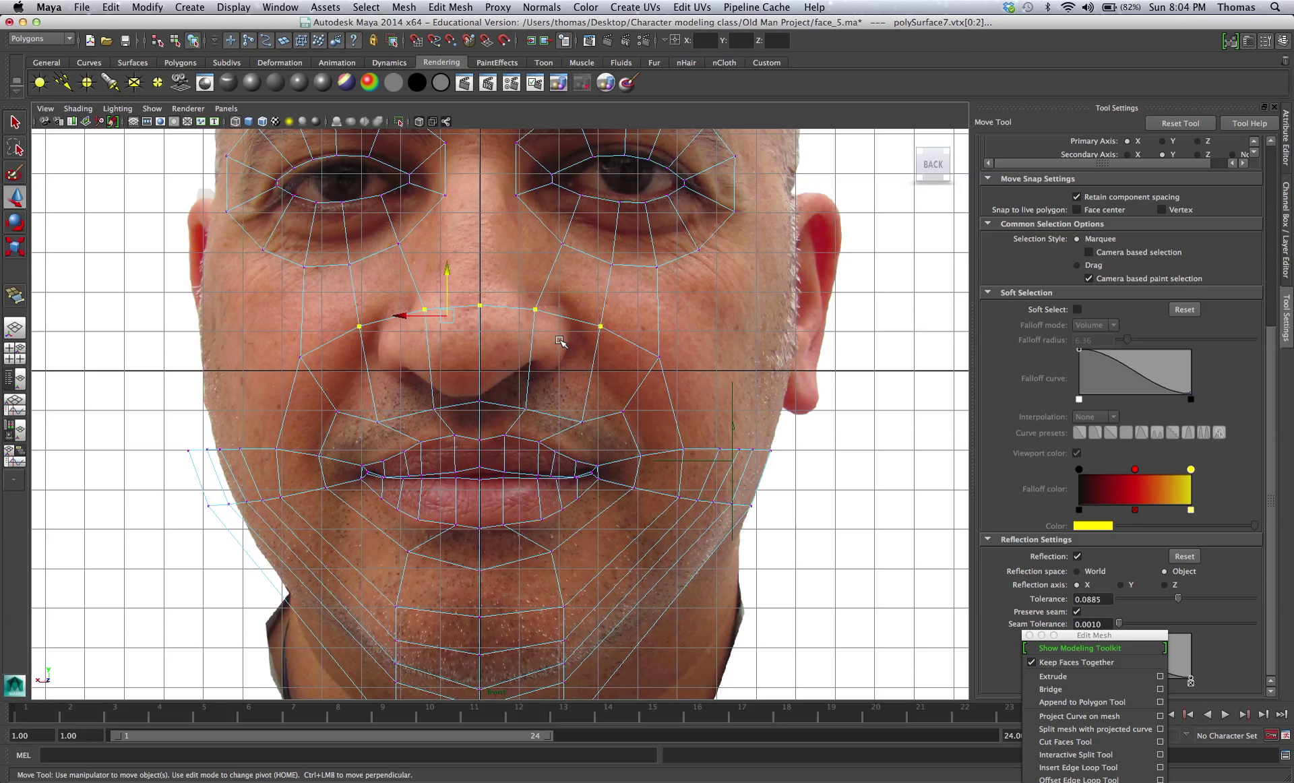
left_click_drag(447, 271, 446, 323)
Lower the outer vertices beside the nostril and upper lip, and flatten the middle of the row above the upper lip.
left_click_drag(666, 342, 610, 444)
left_click(622, 412)
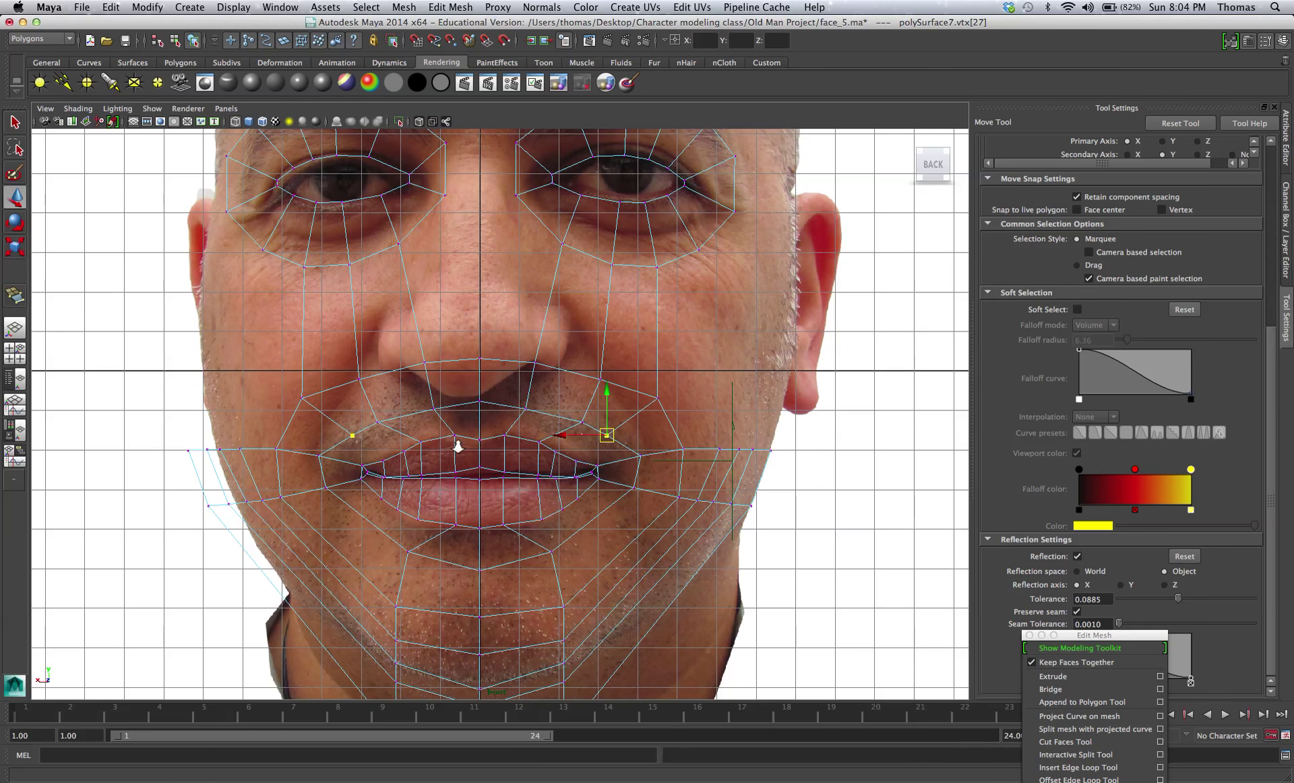
scroll(451, 405, "up", 5)
left_click(468, 394)
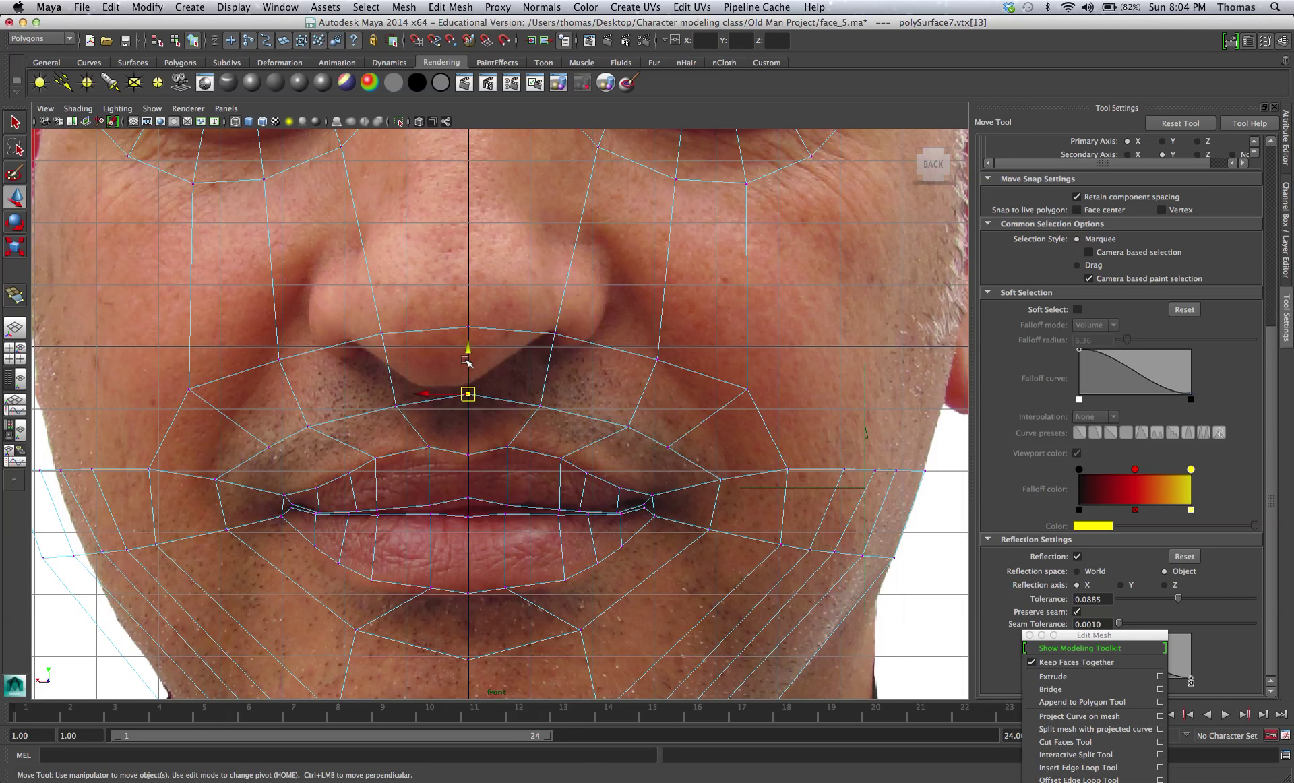
left_click_drag(466, 362, 468, 374)
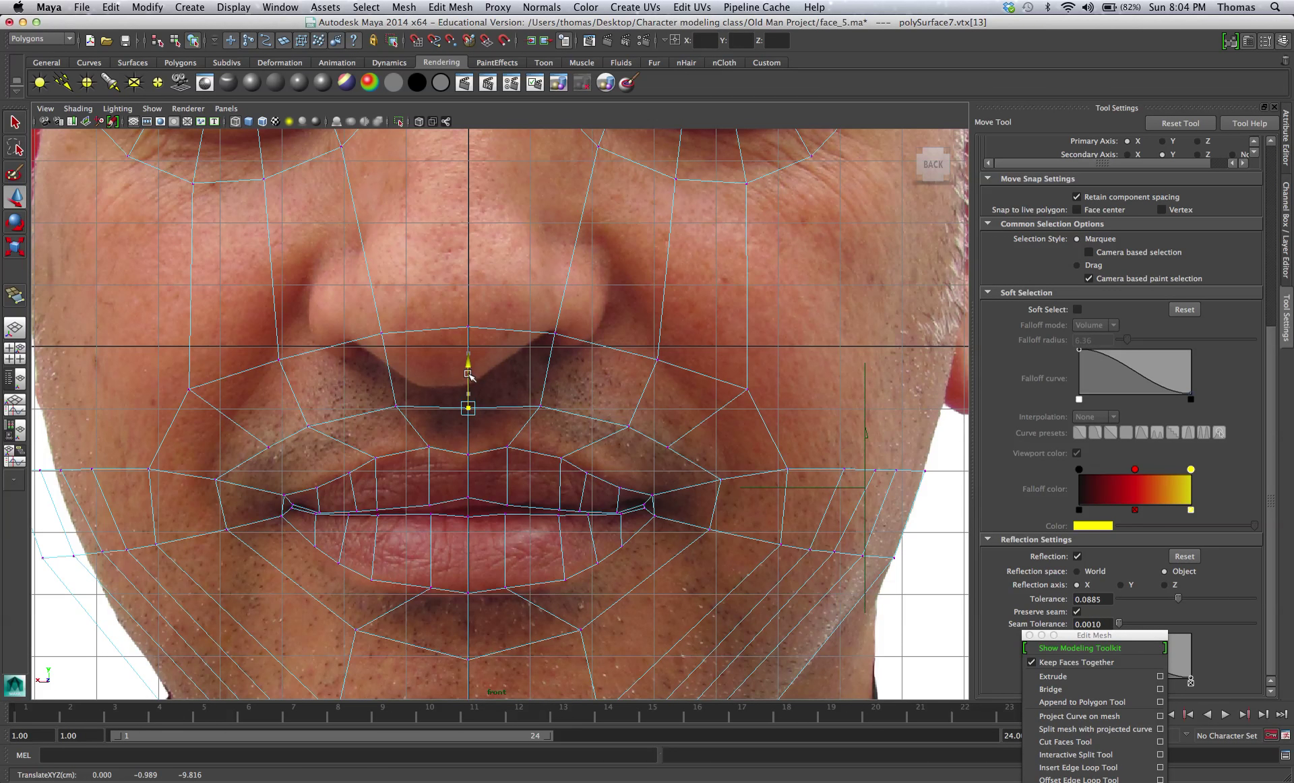
left_click(397, 406)
left_click_drag(396, 377, 389, 384)
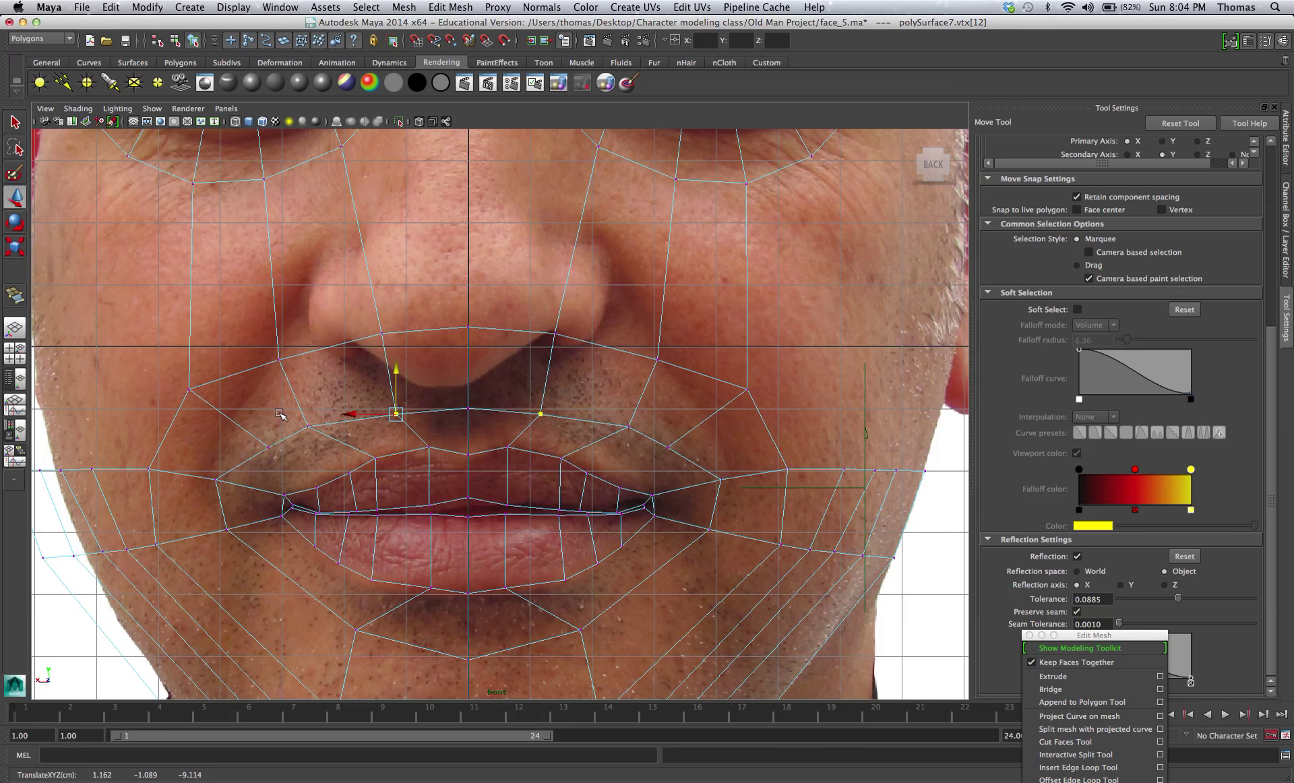
Pull the loop vertices around the mouth corner in closer to the lips.
left_click(308, 426)
left_click_drag(308, 426, 293, 458)
left_click(217, 481)
left_click_drag(217, 481, 245, 538)
left_click(229, 529)
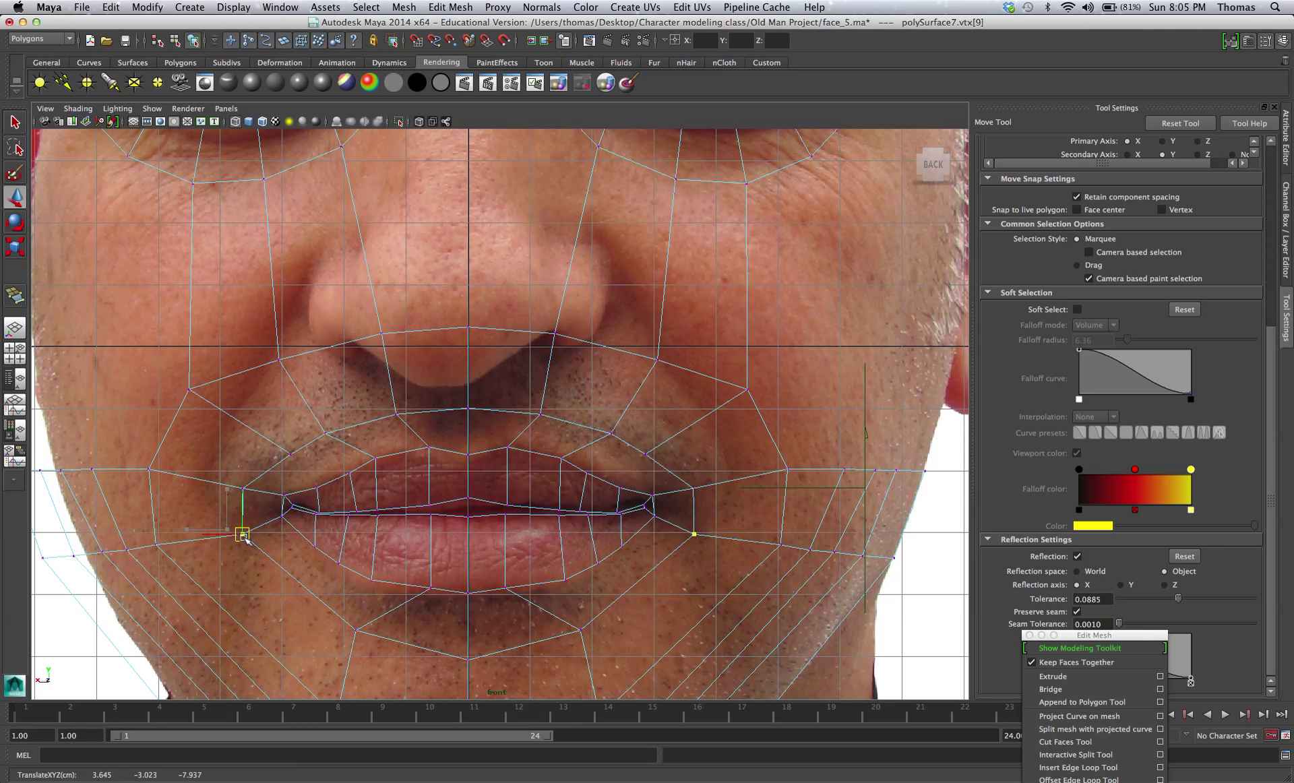
Move the loop vertex below the lower lip outward and down, and nudge the vertex below the mouth corner outward.
left_click(347, 624)
left_click_drag(347, 624, 348, 642)
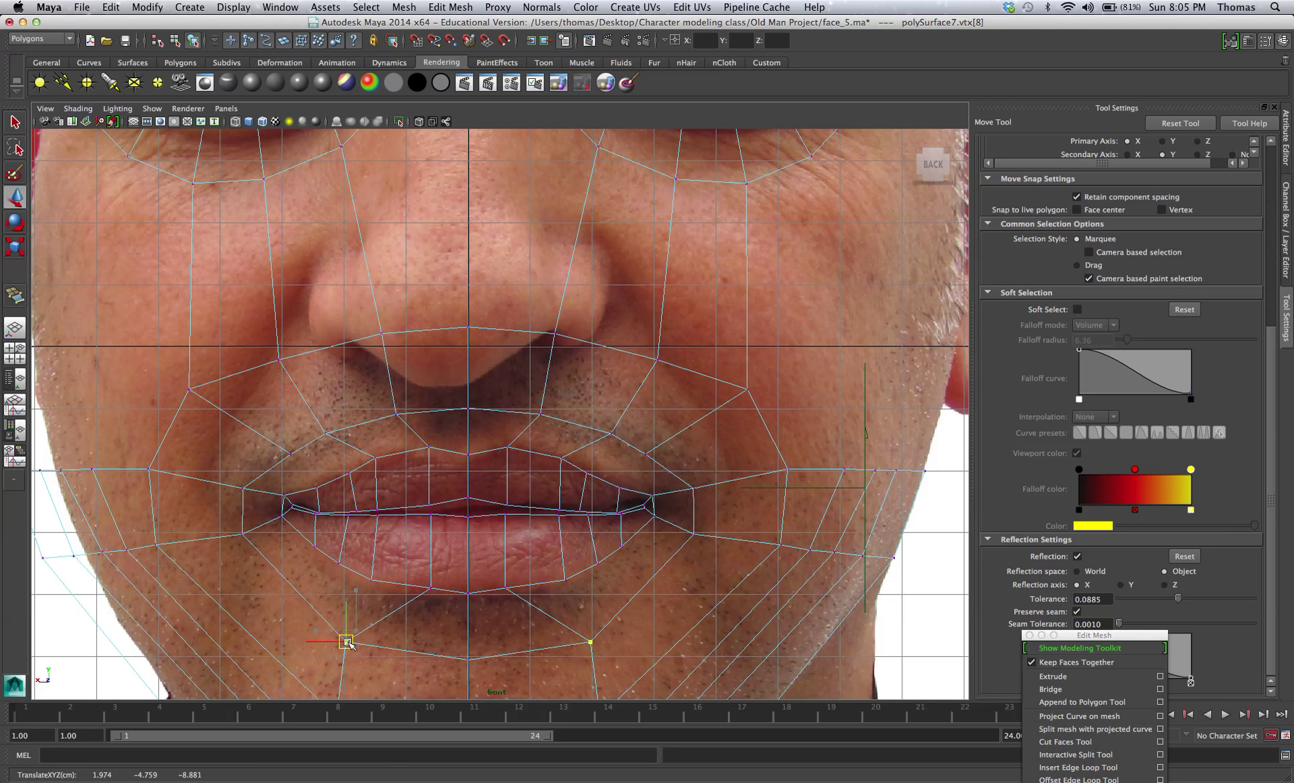
left_click(242, 535)
left_click_drag(241, 535, 234, 536)
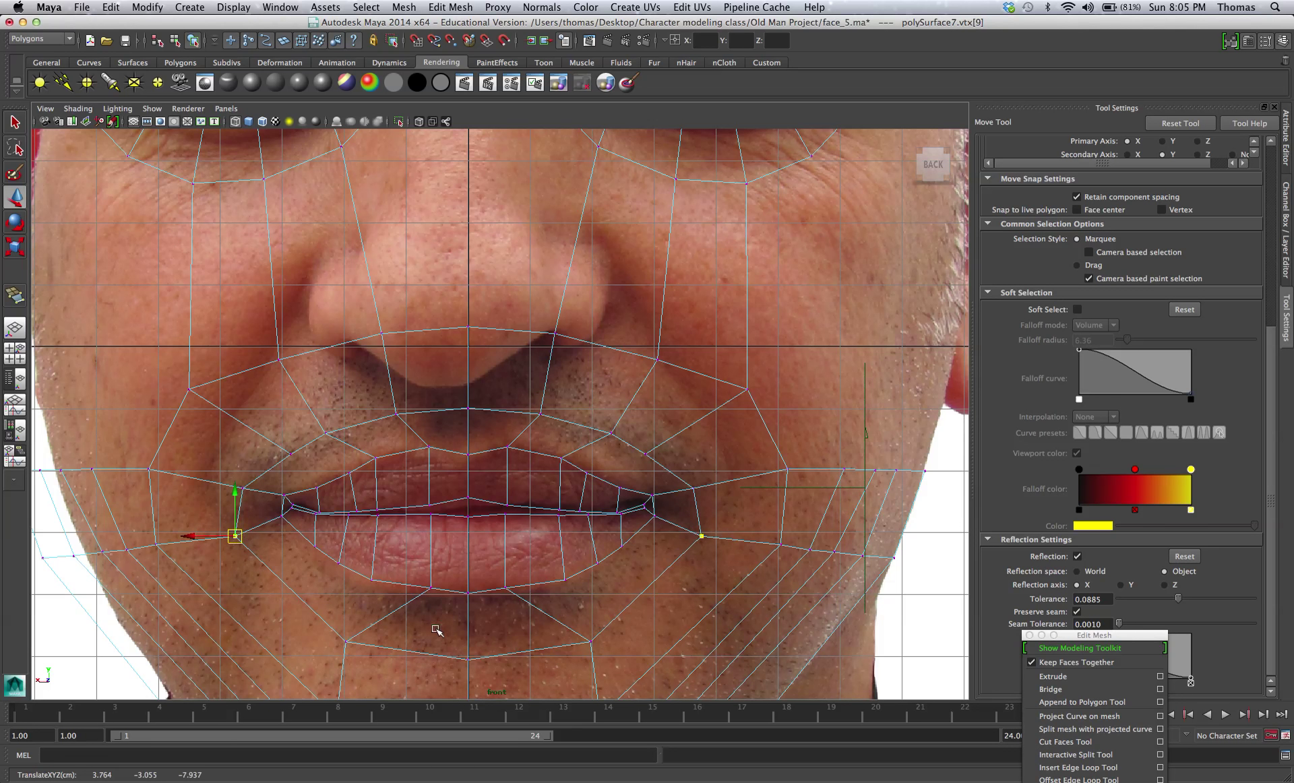
Move the loop vertices below the lower lip inward so they line up under the middle lip edges.
left_click(590, 641)
left_click_drag(591, 641, 542, 657)
middle_click_drag(591, 657, 596, 399, "alt")
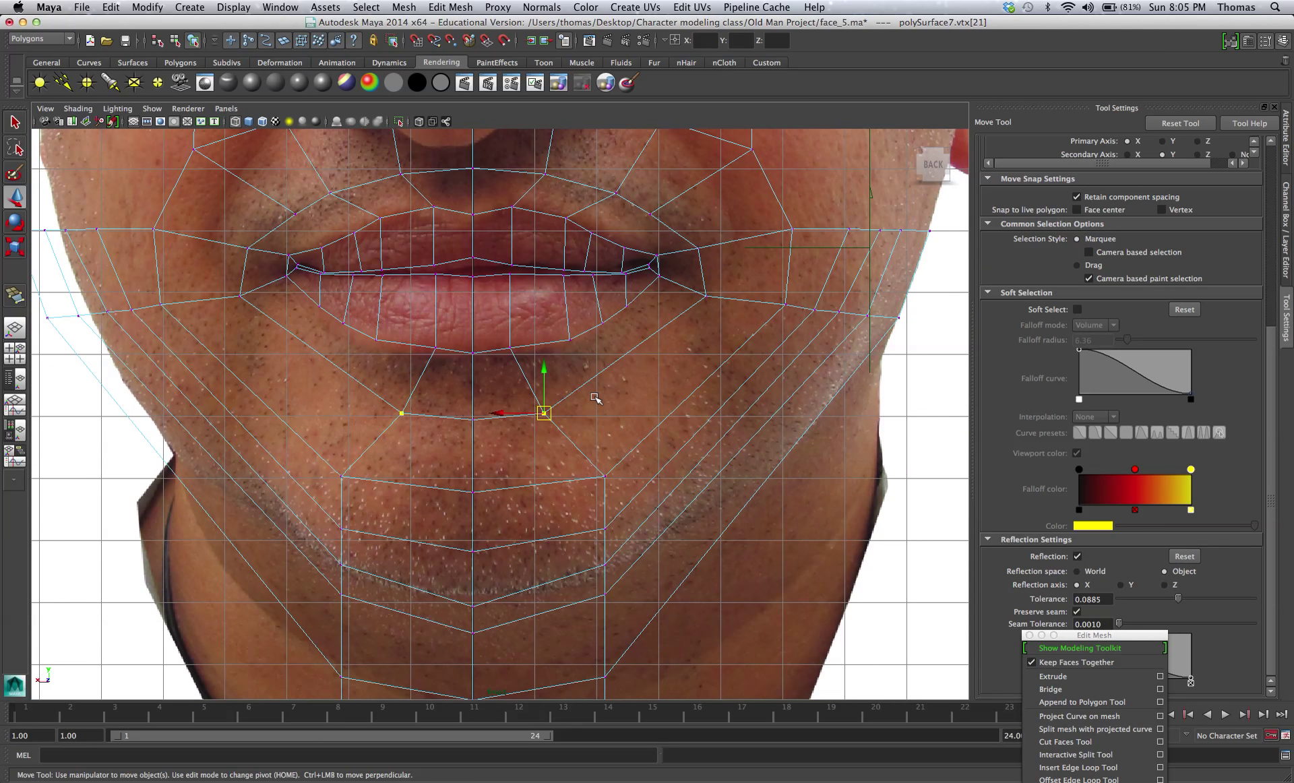
left_click_drag(532, 413, 509, 415)
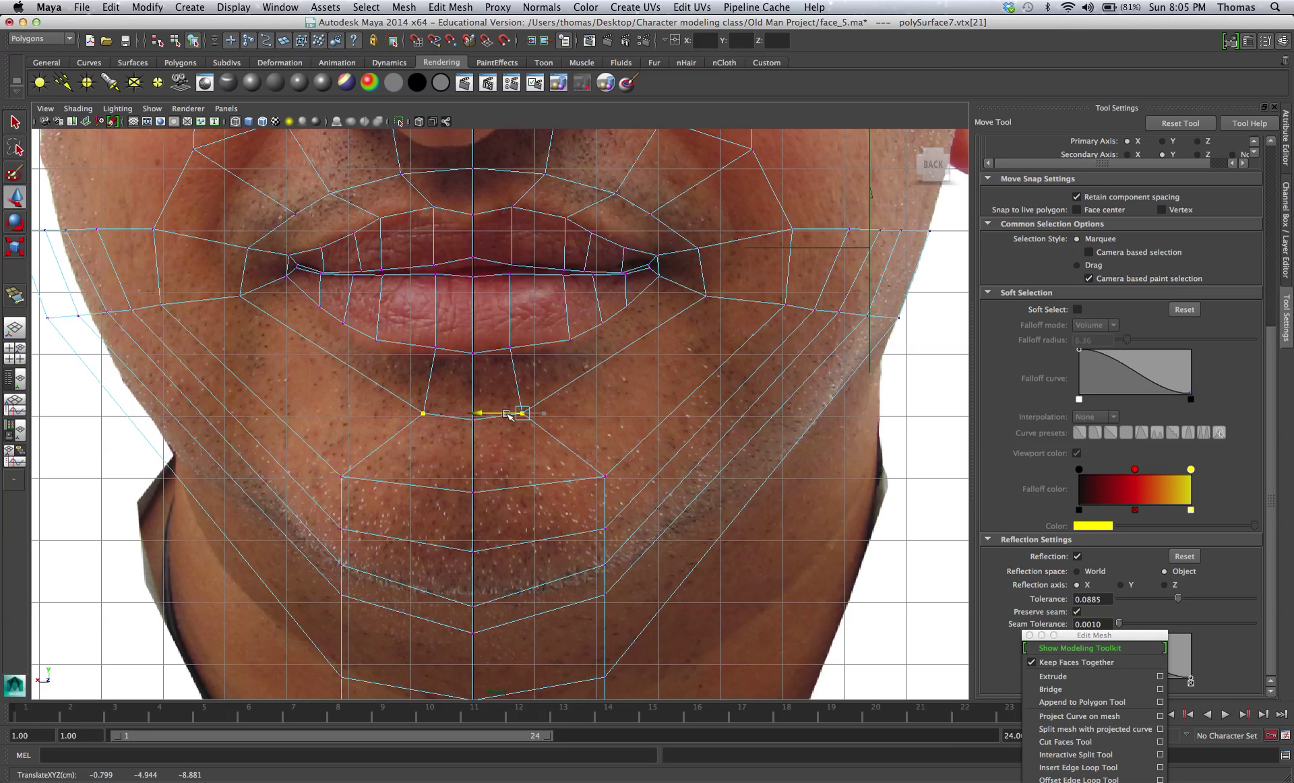
Move the chin's side vertex columns inward toward the centre line, bringing the upper chin vertices closest.
left_click_drag(570, 453, 661, 674)
middle_click_drag(656, 618, 640, 436, "alt")
left_click_drag(568, 423, 523, 422)
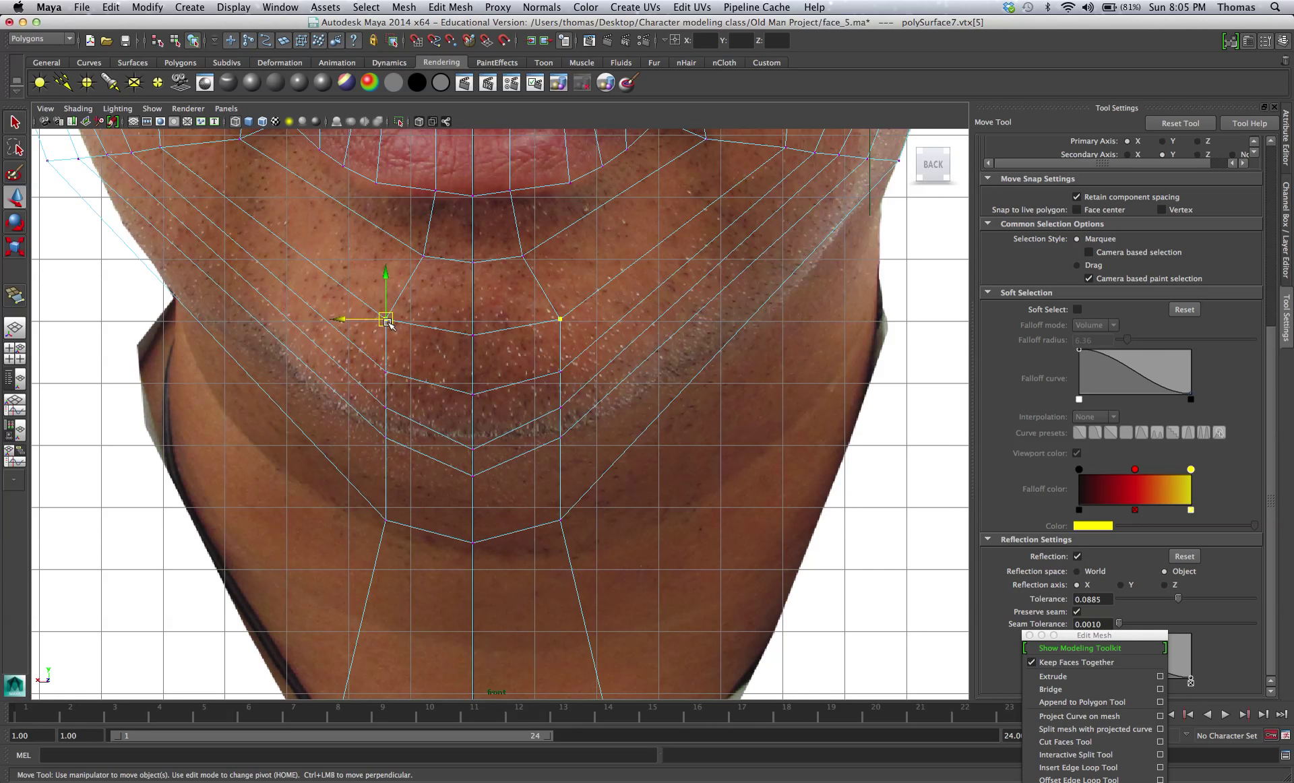
left_click_drag(388, 323, 377, 414)
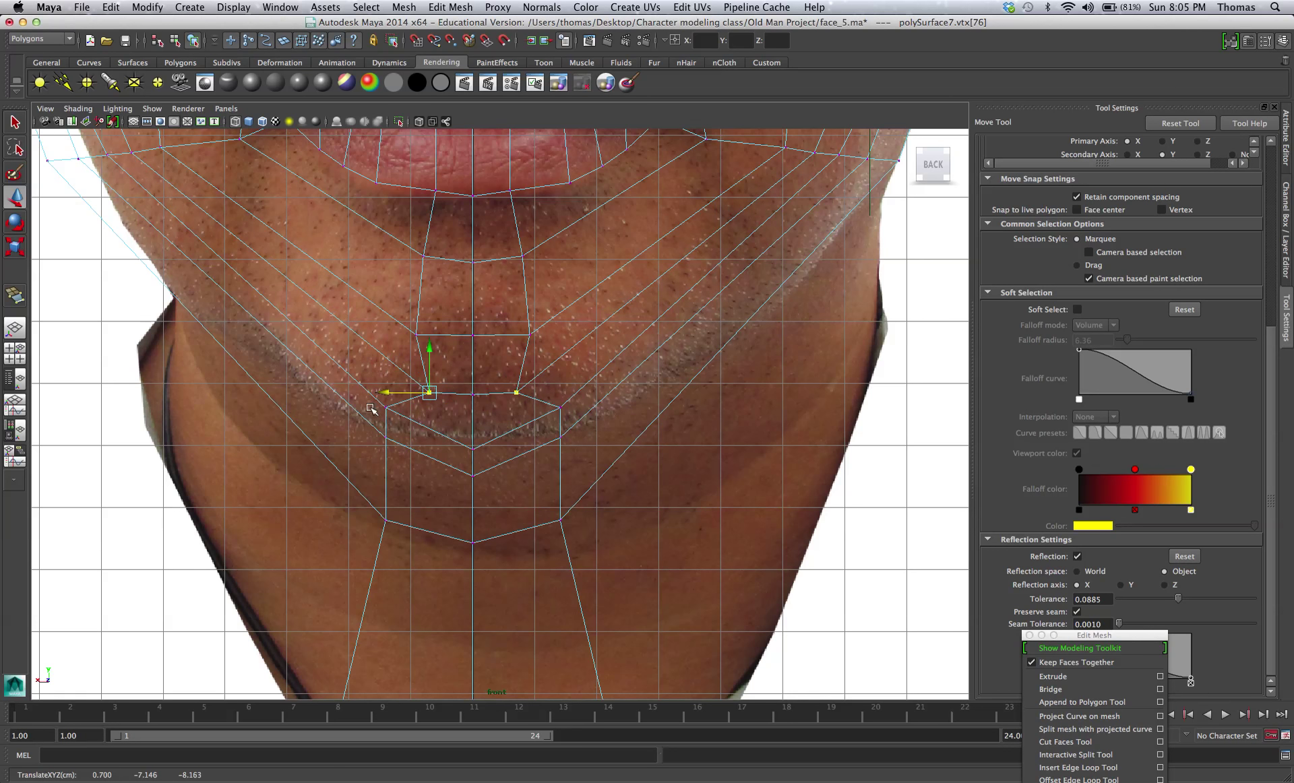
Pull the jawline and under-chin side vertices inward to continue the narrowed chin columns.
left_click(386, 438)
left_click_drag(385, 438, 421, 415)
left_click(385, 407)
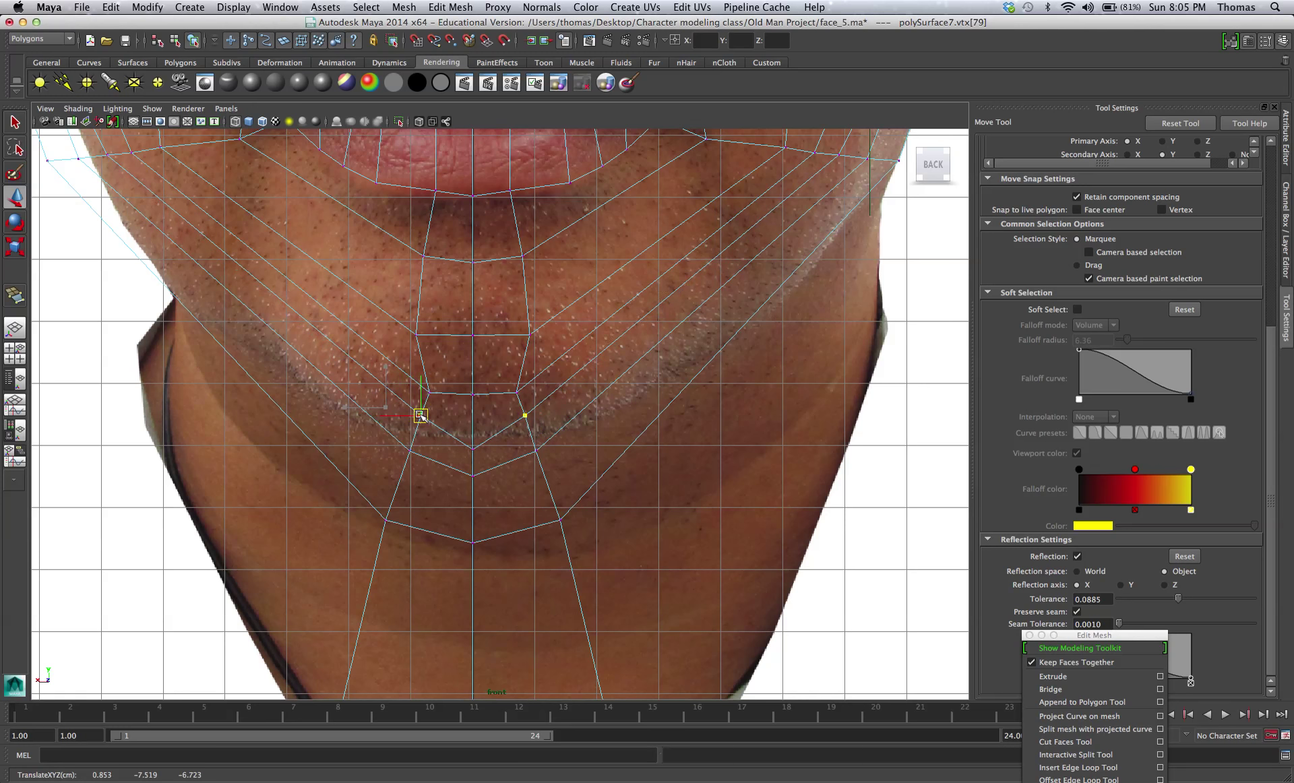
left_click(385, 507)
left_click_drag(385, 506, 420, 535)
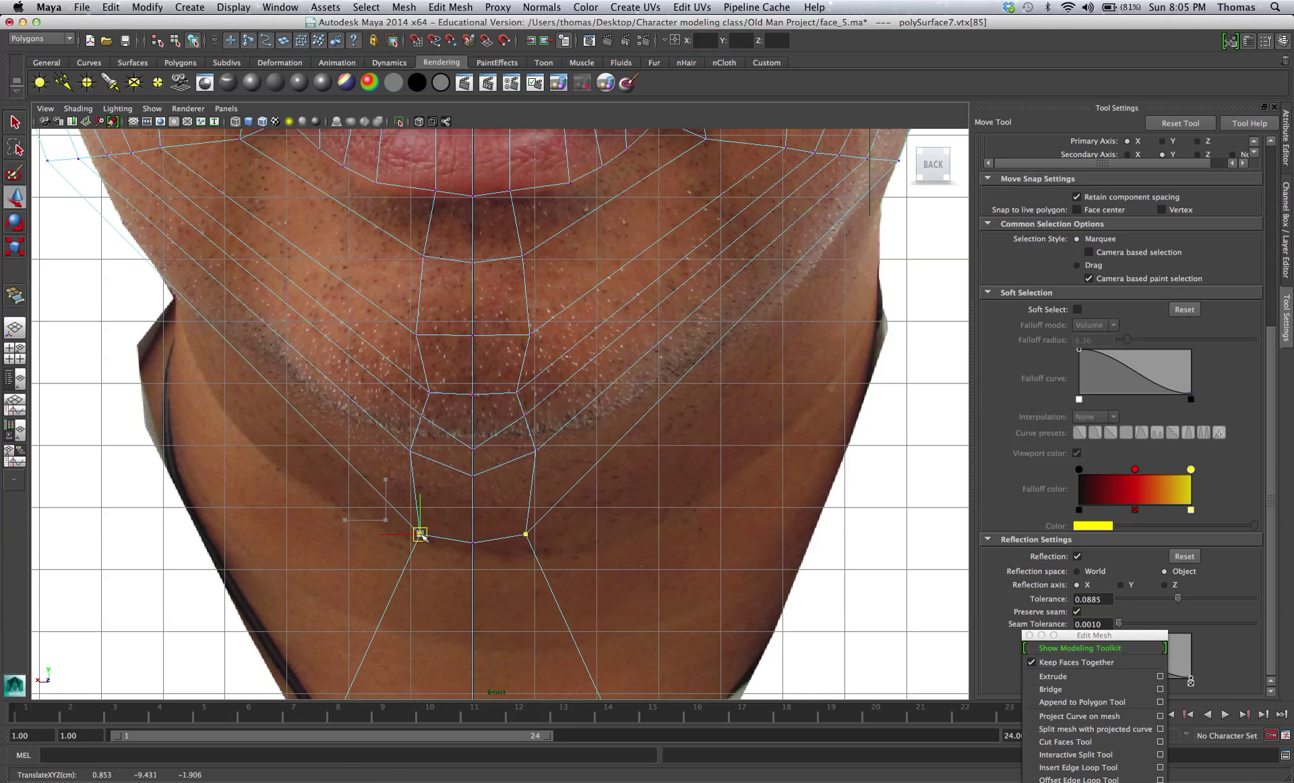
Move the bottom neck vertices inward below the chin, and straighten the chin and jawline vertices above them into even columns.
scroll(375, 526, "down", 3)
left_click(401, 600)
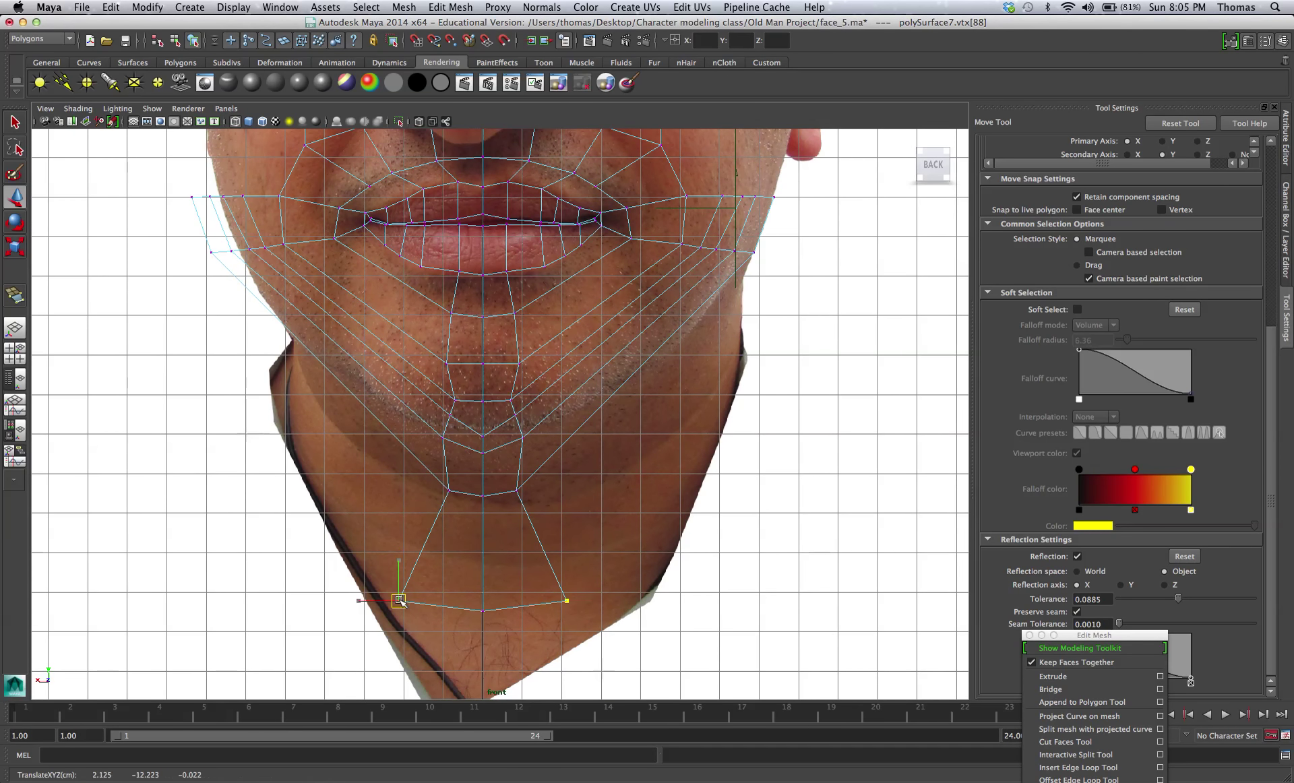
left_click_drag(400, 600, 445, 607)
left_click(447, 439)
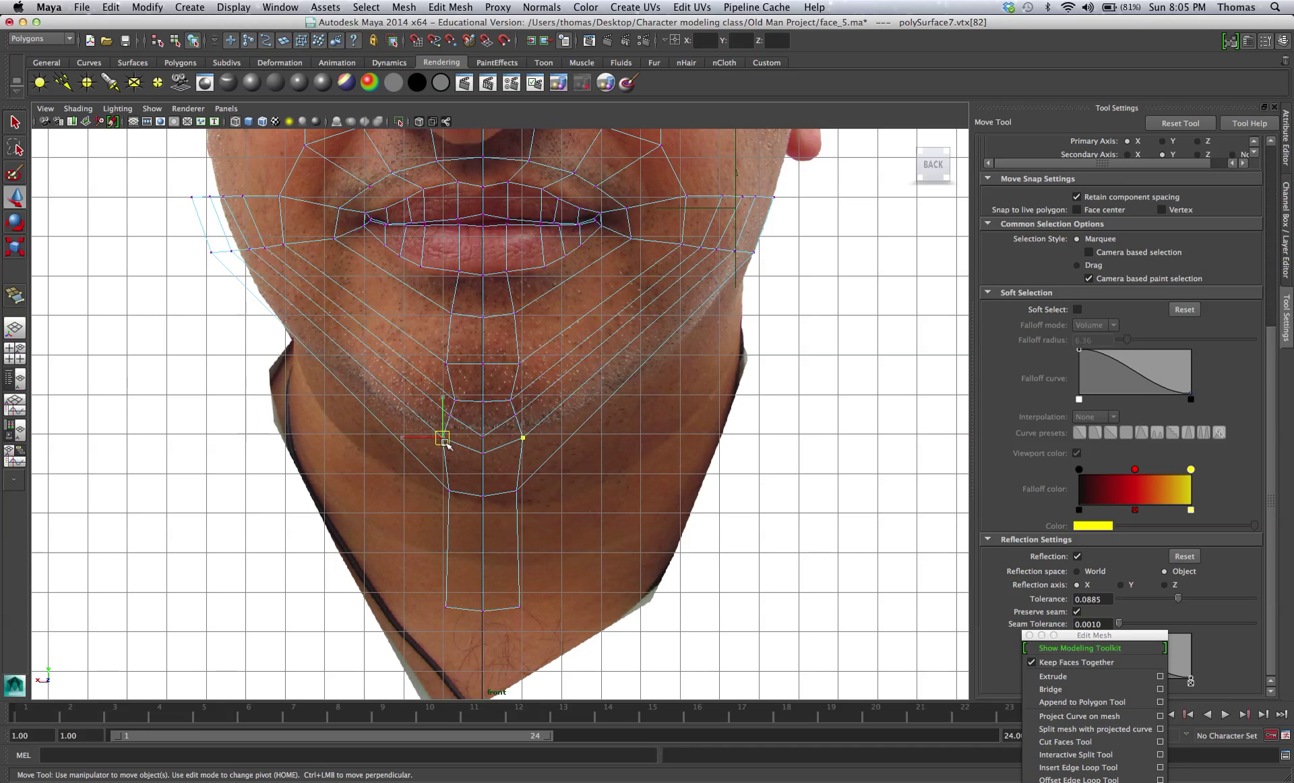
left_click_drag(446, 439, 455, 400)
left_click(451, 400)
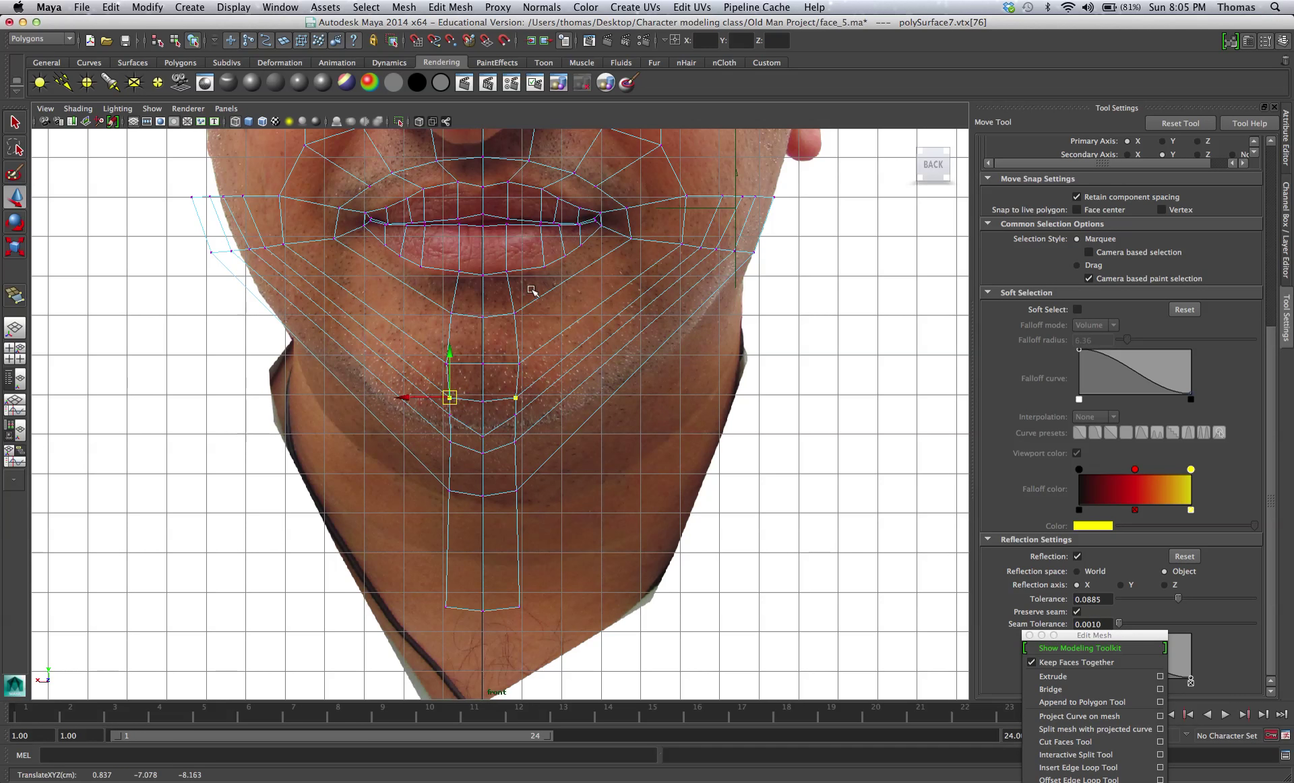
Turn the orthographic face view to the left profile and show it full size, close up on the mouth and jaw.
key("space")
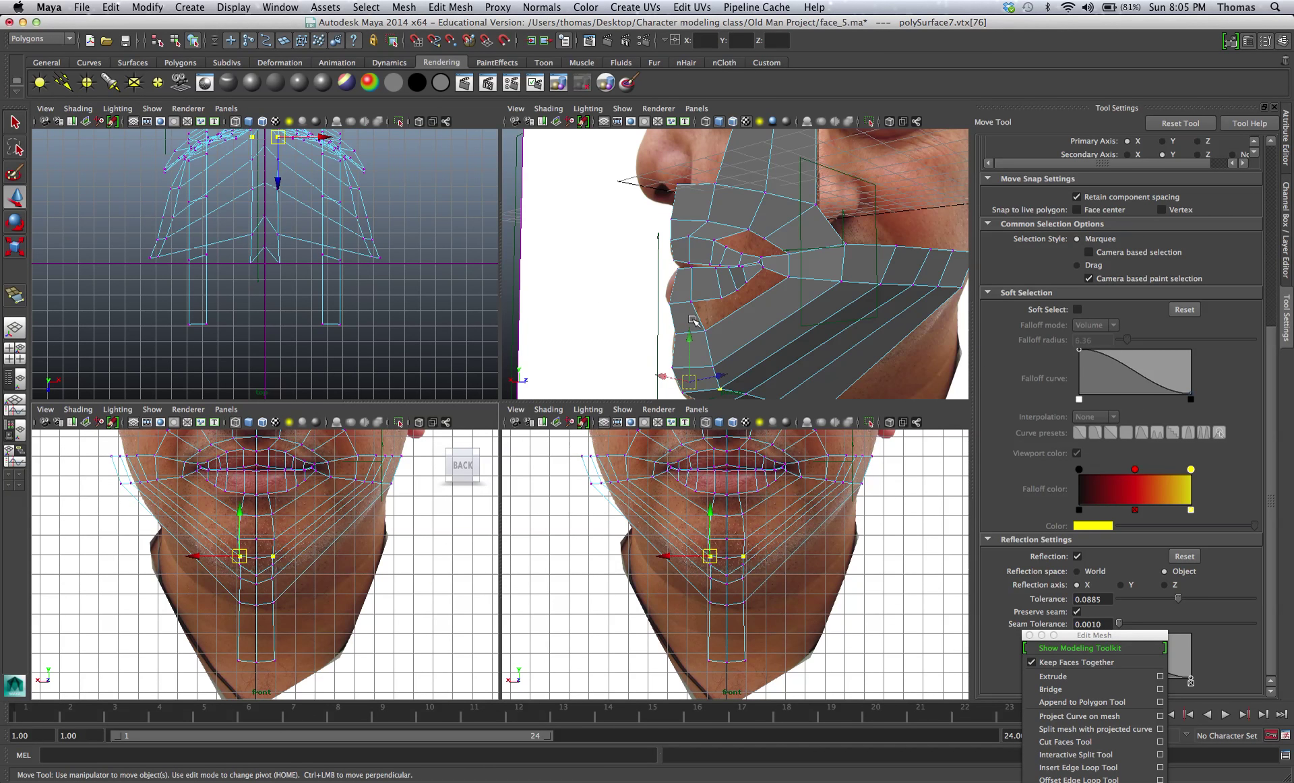
key("space")
key("space")
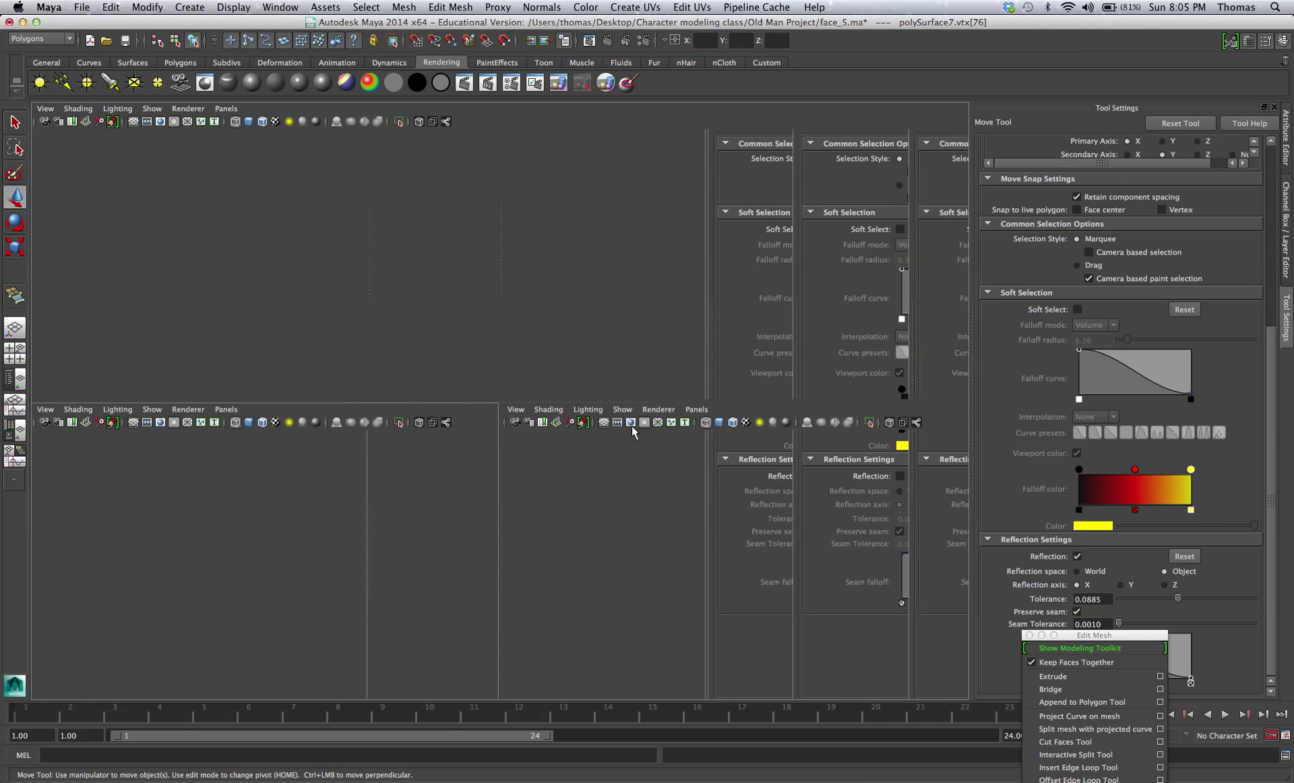
key("space")
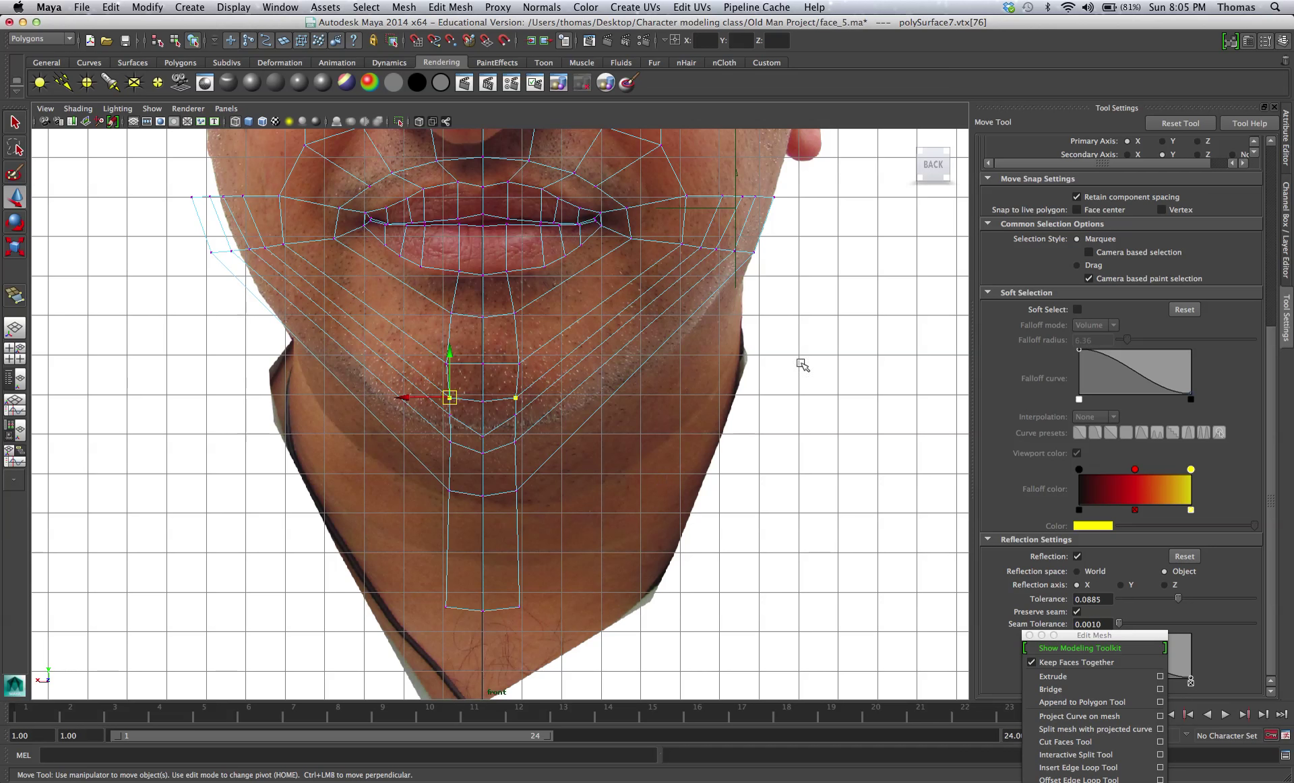
key("space")
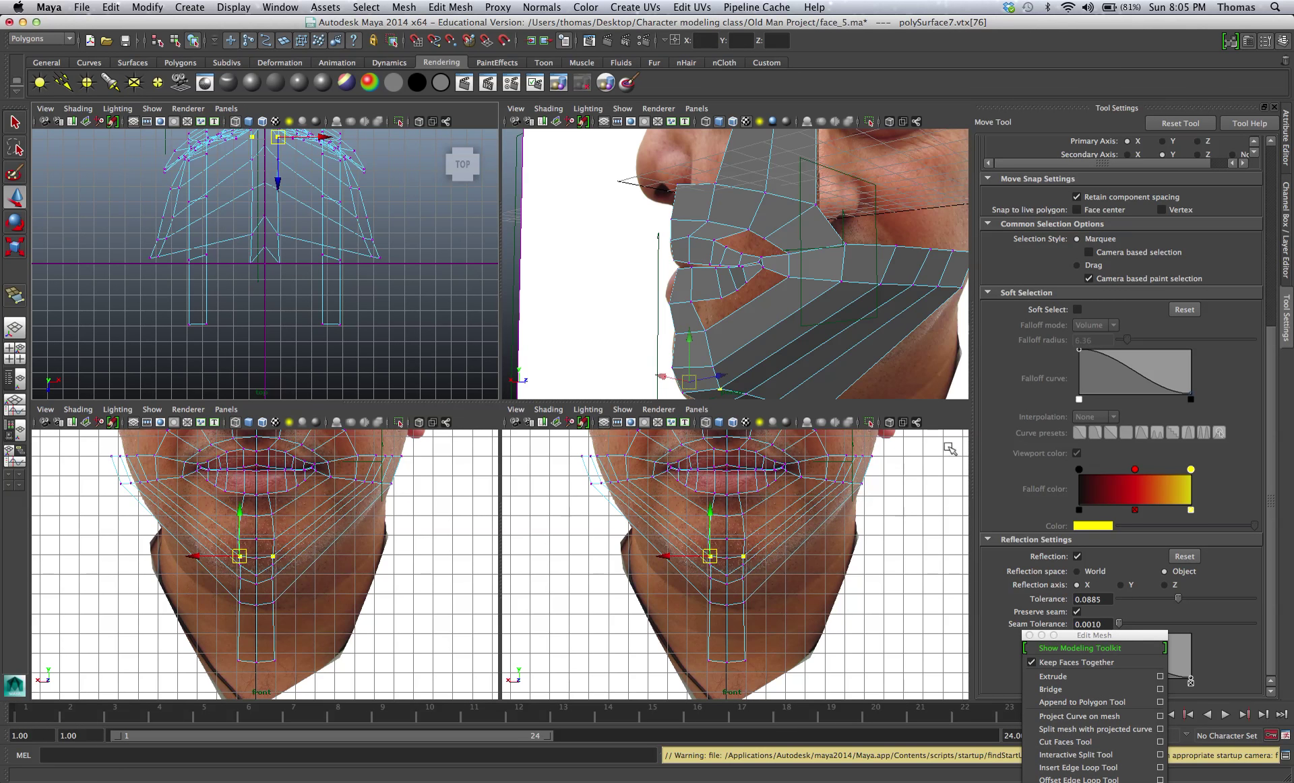
left_click(950, 450)
left_click(914, 466)
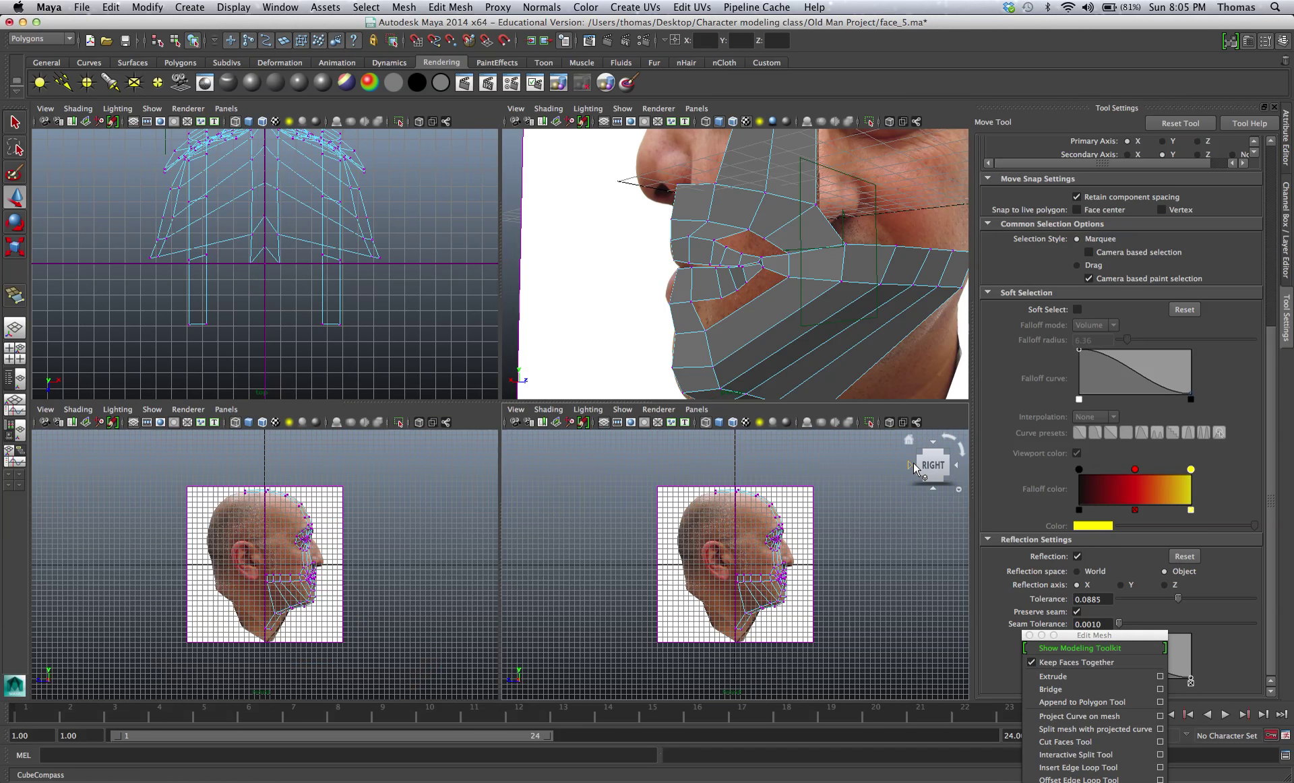
left_click(954, 465)
left_click(954, 465)
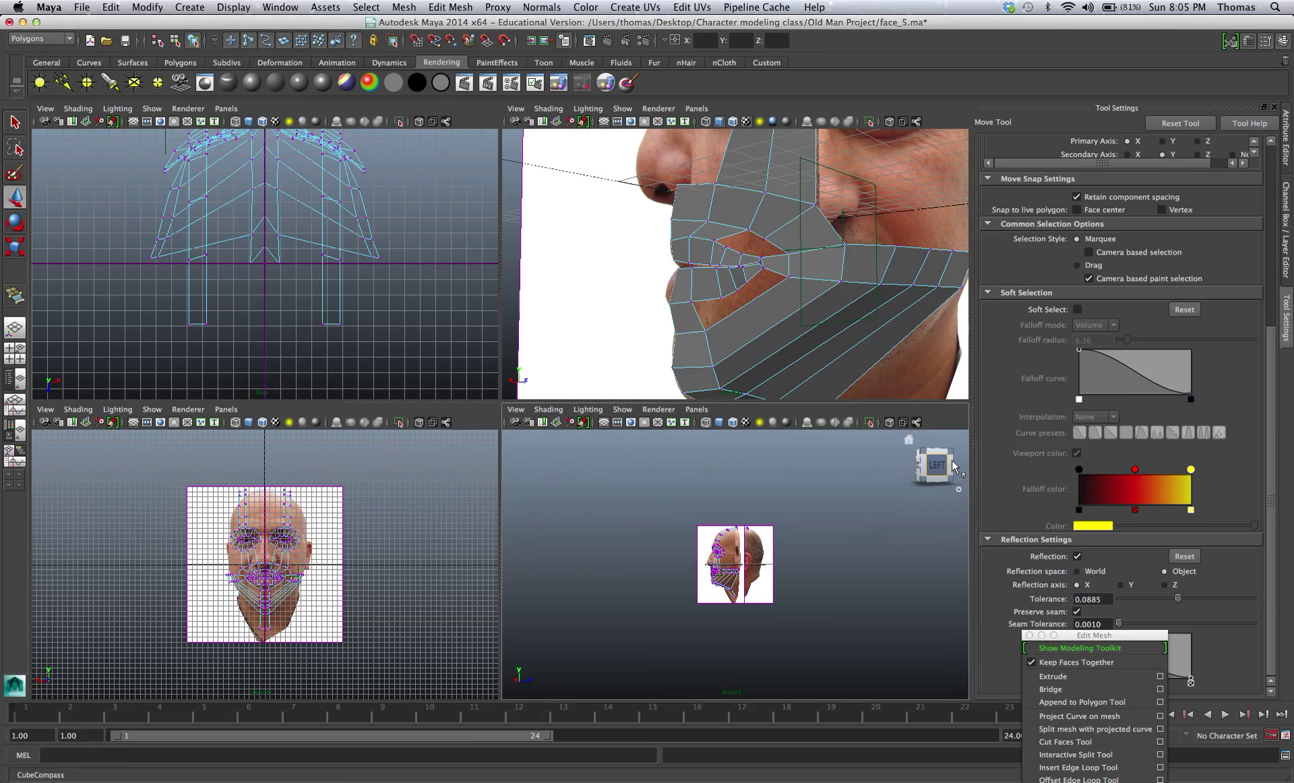
key("space")
scroll(537, 469, "up", 4)
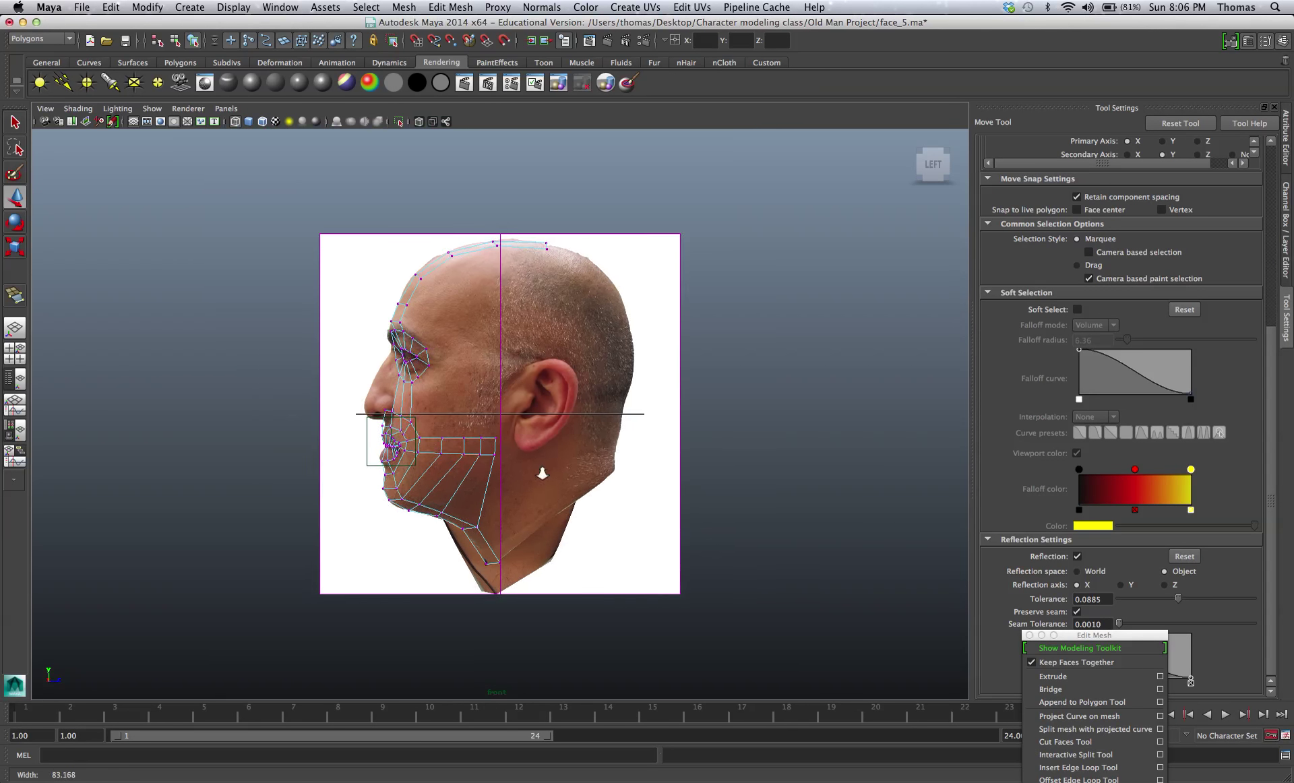
scroll(402, 476, "up", 6)
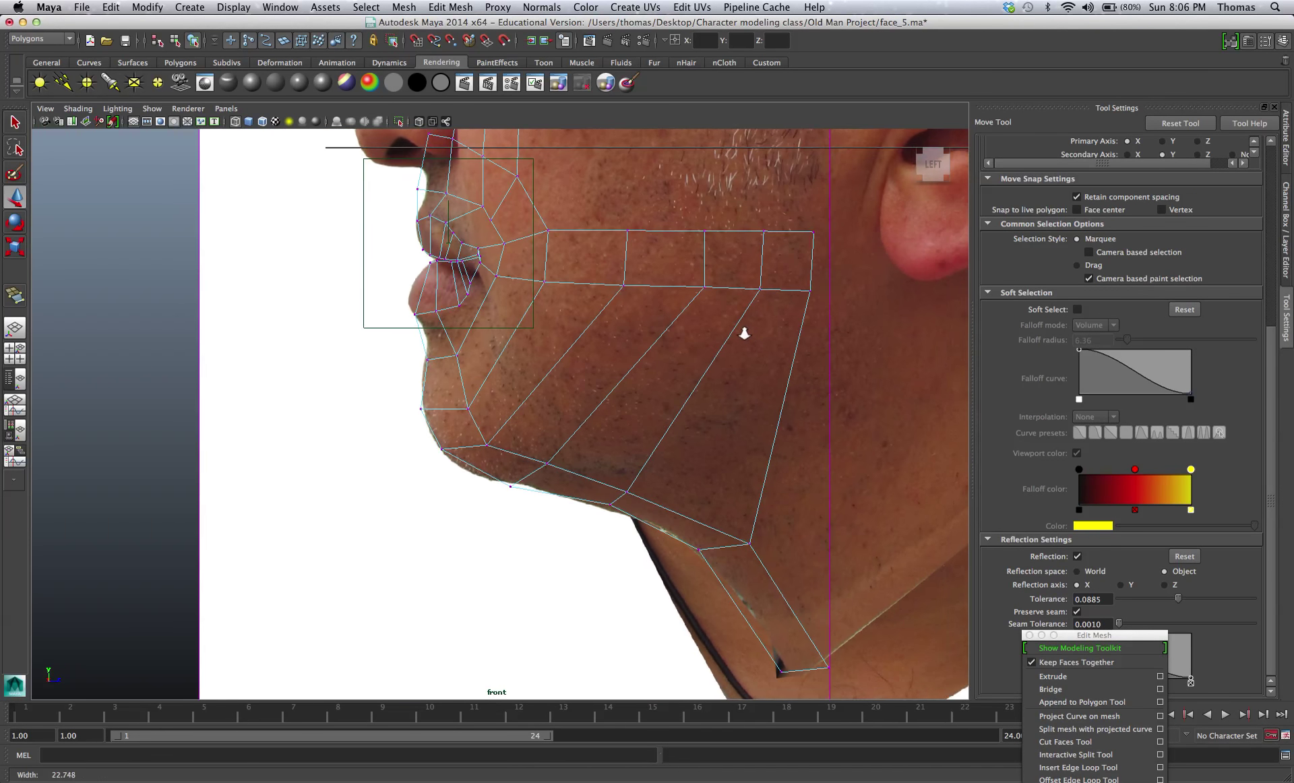
In the left profile view, move the upper-lip edge vertices forward and down to follow the lip in the photo.
right_click_drag(465, 332, 514, 312, "alt")
middle_click_drag(514, 313, 448, 440, "alt")
right_click_drag(529, 419, 577, 405, "alt")
middle_click_drag(528, 389, 607, 473, "alt")
right_click_drag(404, 378, 548, 385, "alt")
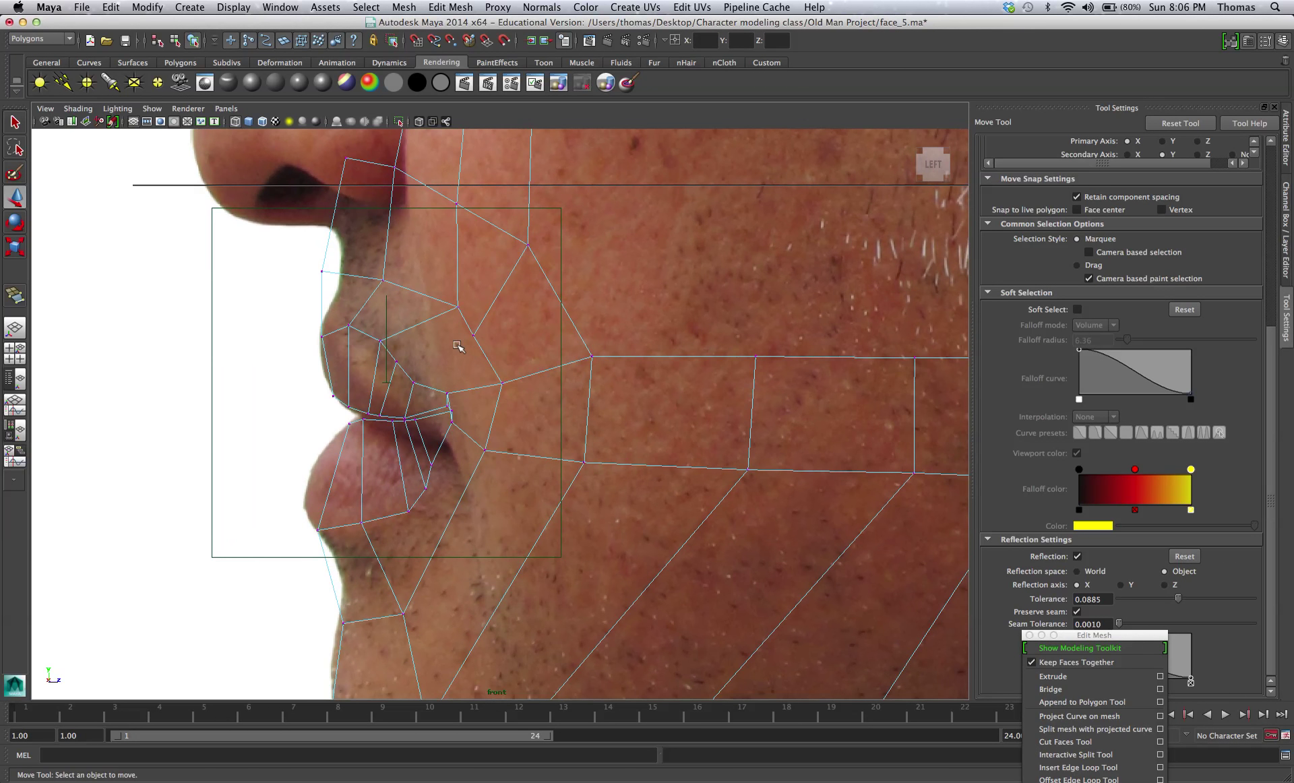
middle_click_drag(451, 346, 475, 383, "alt")
left_click_drag(333, 356, 428, 444)
left_click(375, 362)
left_click(409, 381)
left_click(423, 398)
left_click(440, 419)
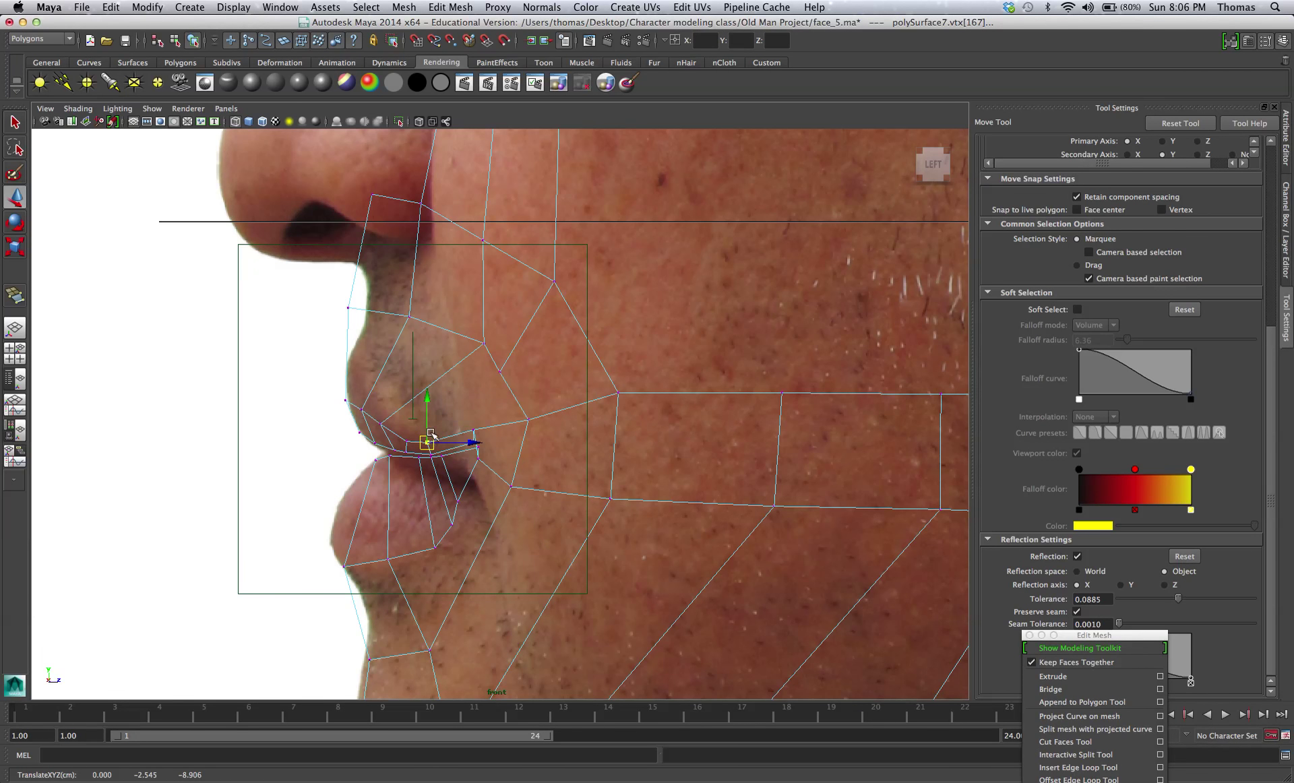
Lower the inner mouth-corner vertices onto the line between the lips and shift them slightly forward in profile.
right_click_drag(314, 414, 428, 439, "alt")
middle_click_drag(427, 439, 479, 363, "alt")
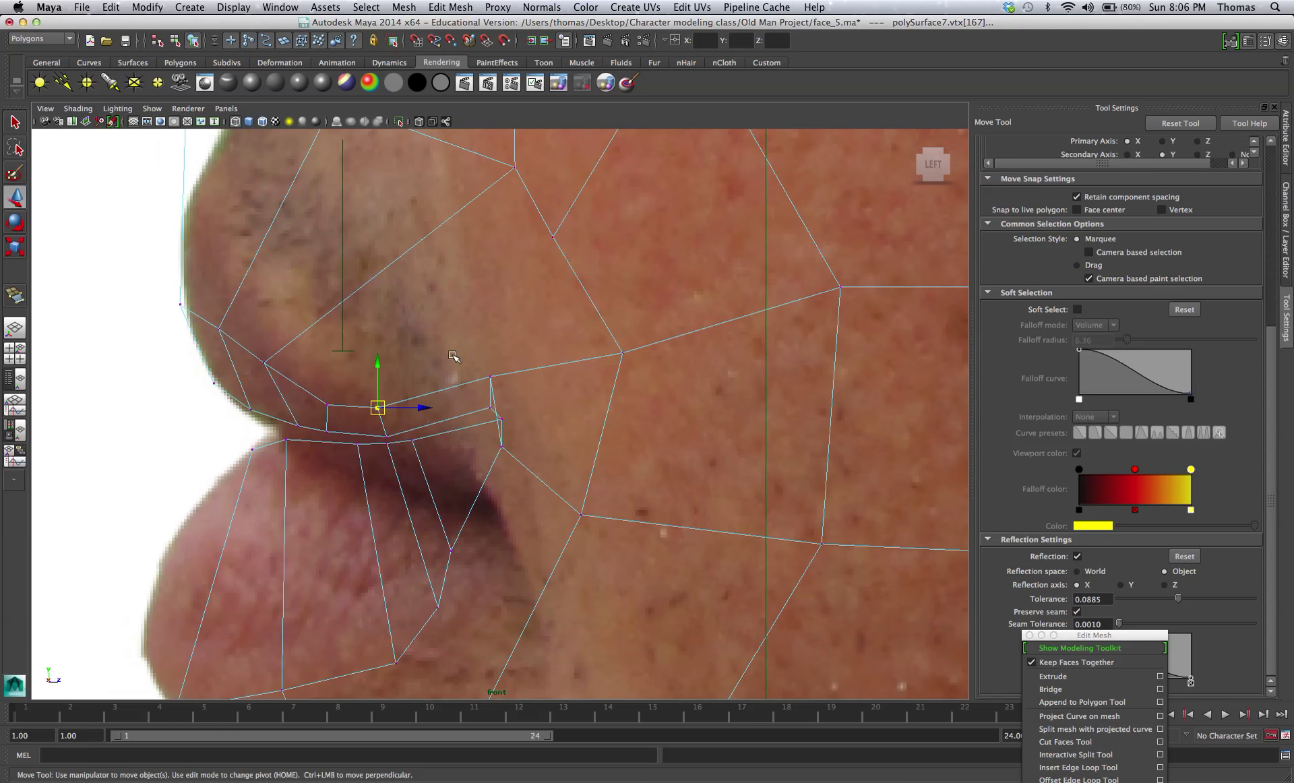
right_click_drag(480, 367, 606, 379, "alt")
left_click_drag(507, 427, 452, 452)
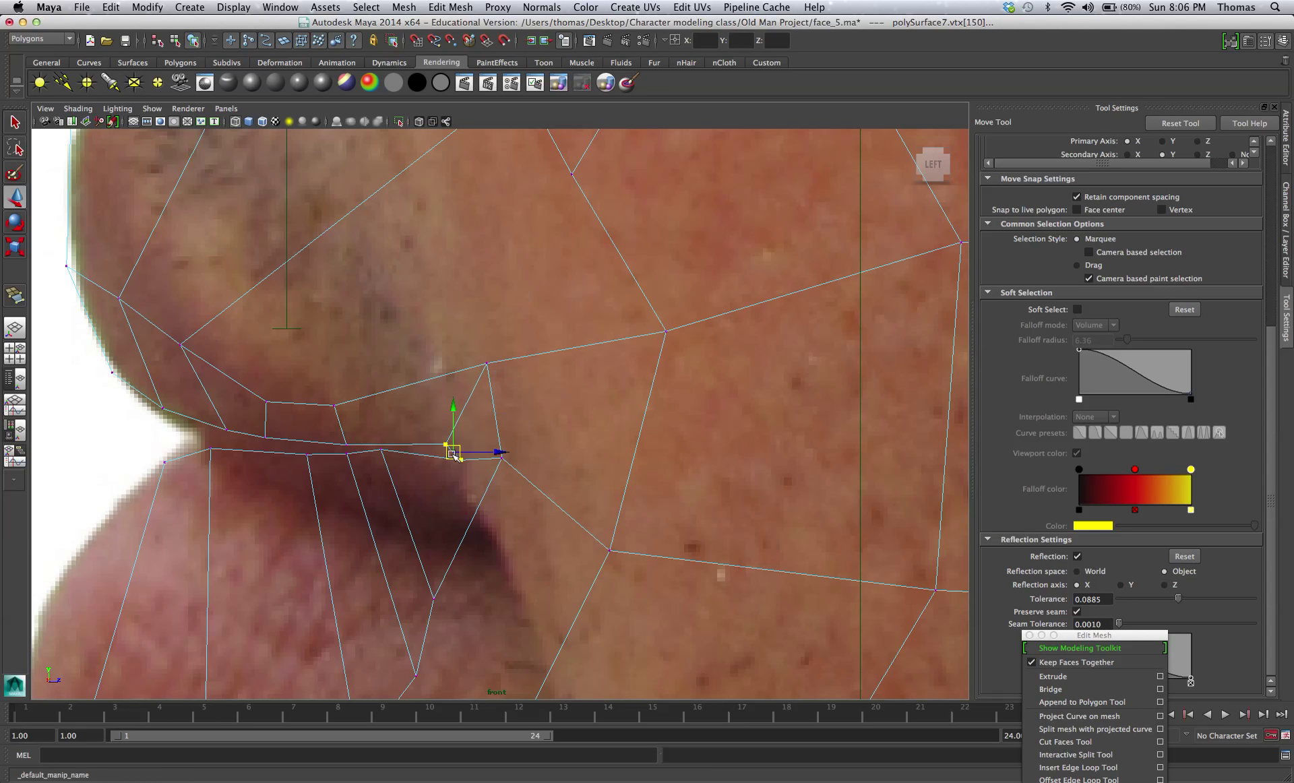
right_click_drag(674, 451, 324, 453, "alt")
right_click_drag(436, 453, 580, 454, "alt")
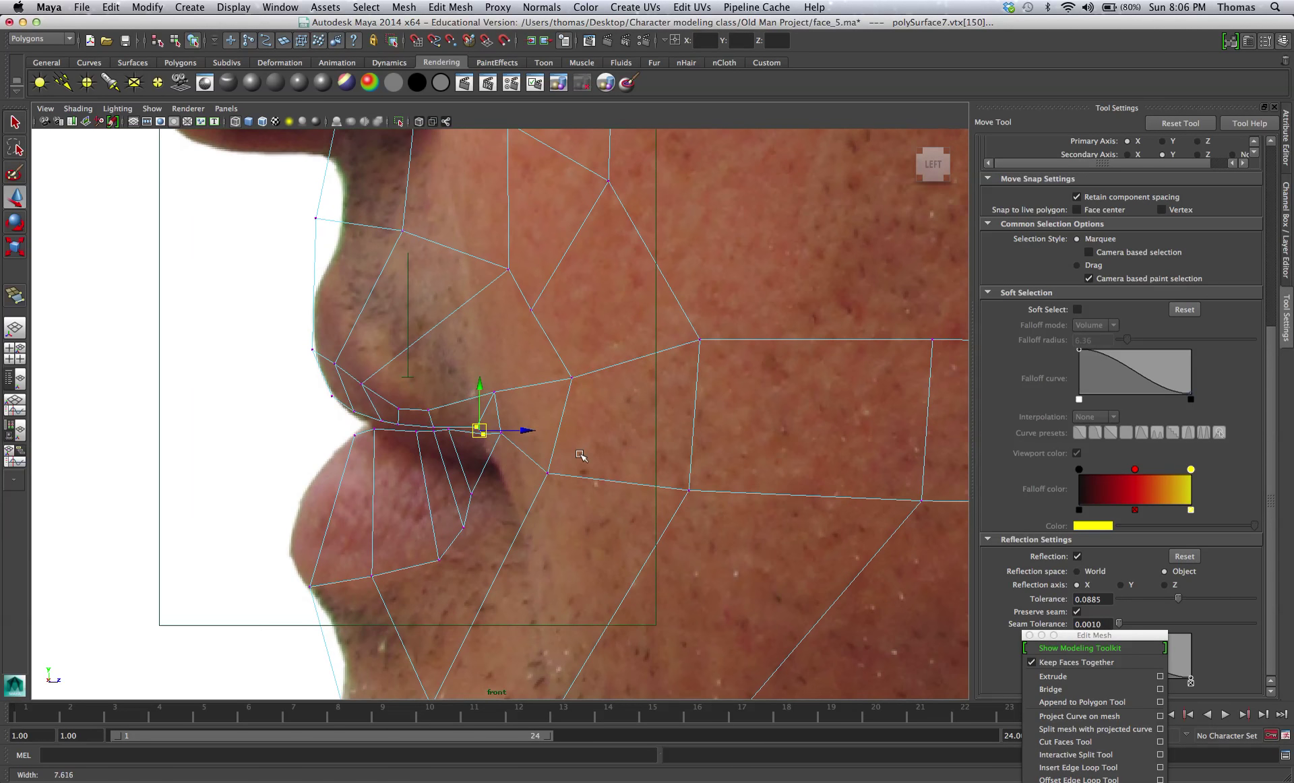
Lower the inner lower-lip vertices and the mouth-corner vertices in profile so they follow the dark line between the lips to its corner.
left_click(417, 436)
mouse_move(416, 436)
left_mouse_down()
mouse_move(415, 449)
mouse_move(442, 438)
left_mouse_up()
left_click_drag(435, 433, 457, 457)
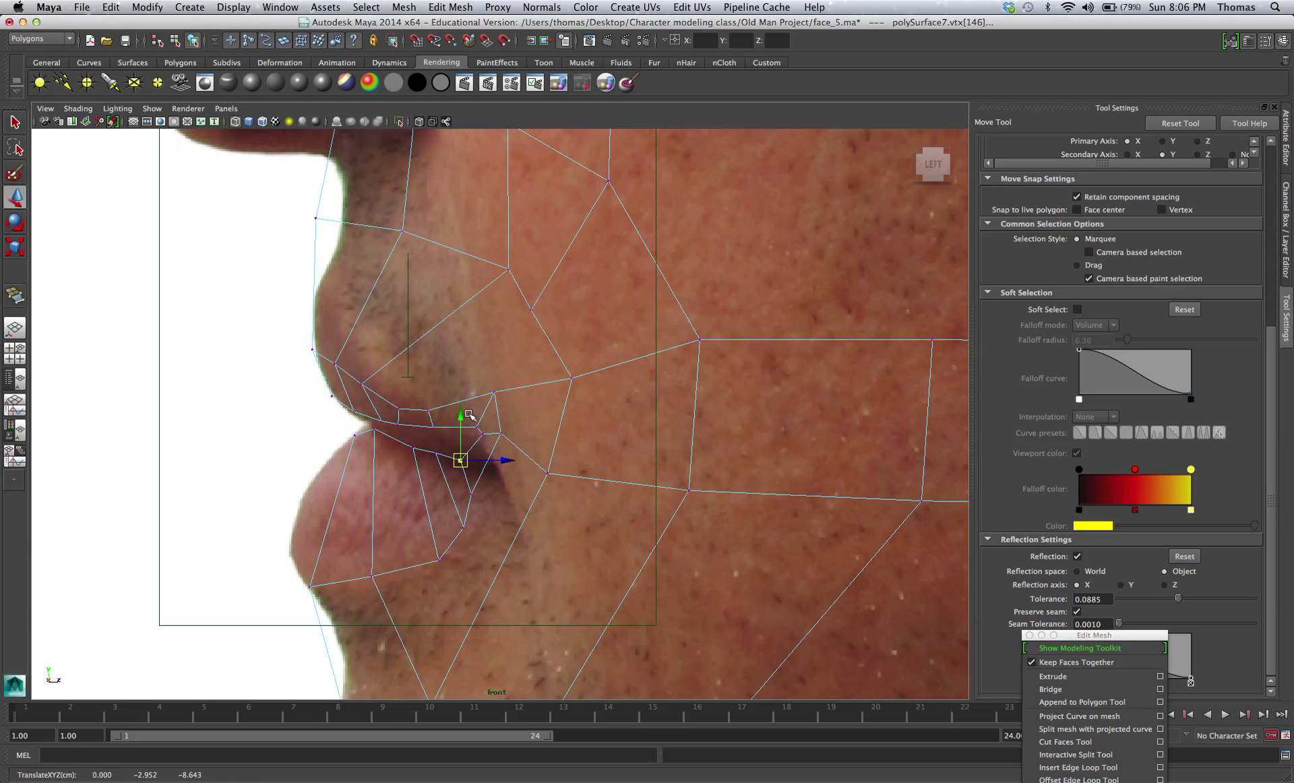
left_click(483, 435)
left_click_drag(483, 435, 480, 455)
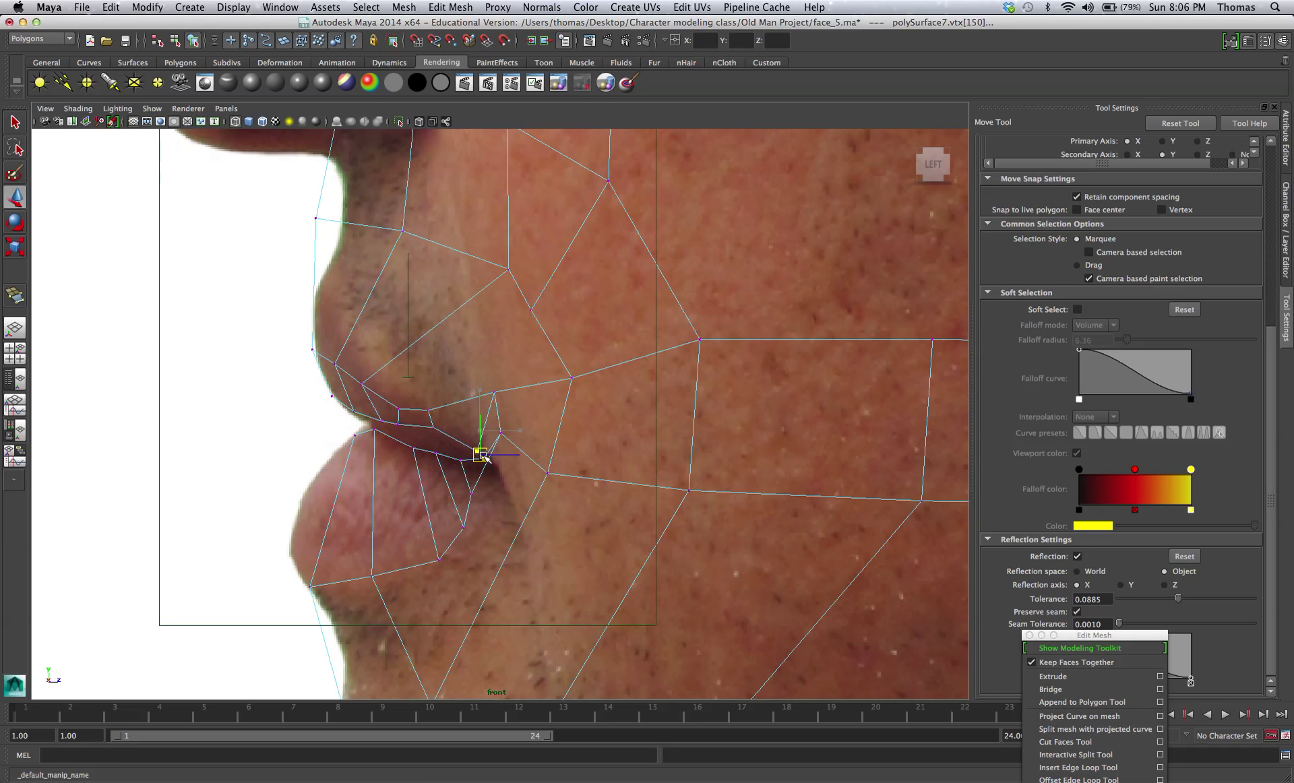
left_click(494, 392)
left_click_drag(494, 392, 508, 465)
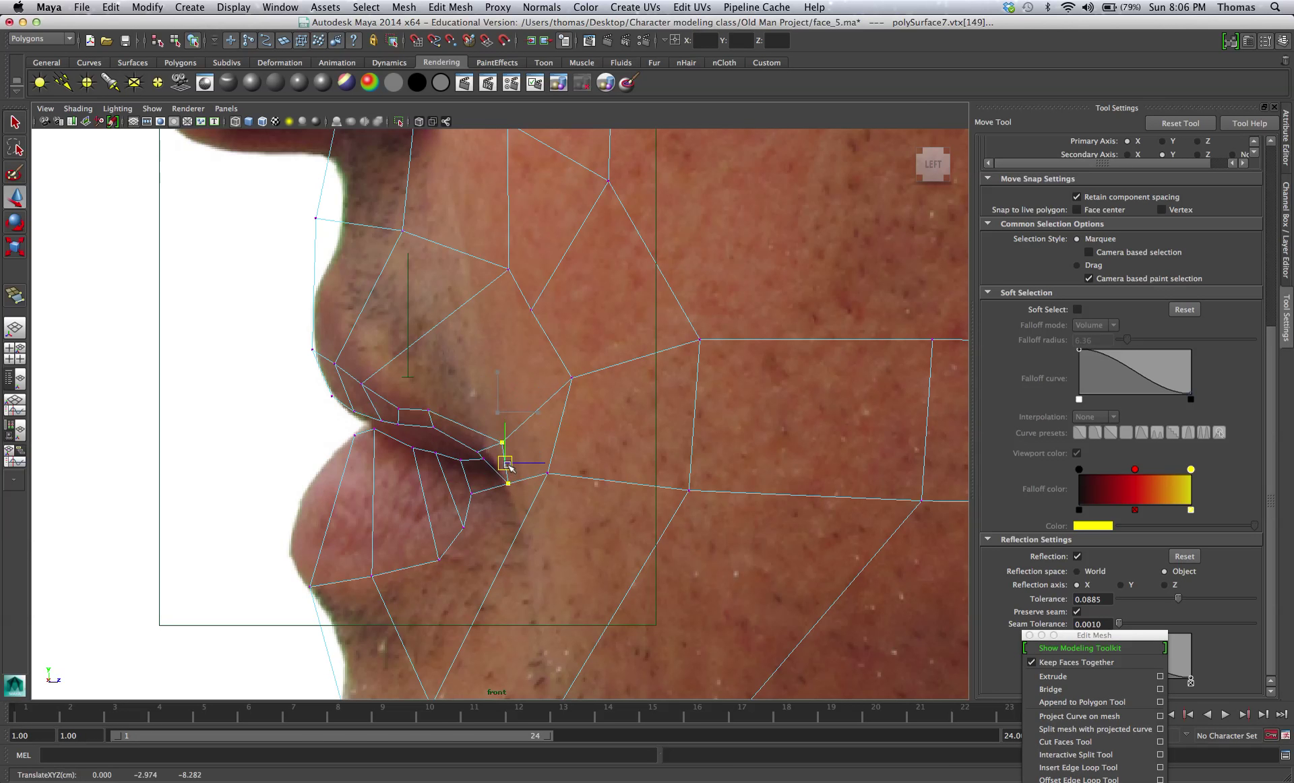
Reposition the pair of vertices midway along the upper lip in profile so their connecting edge follows the lip curve.
left_click(429, 412)
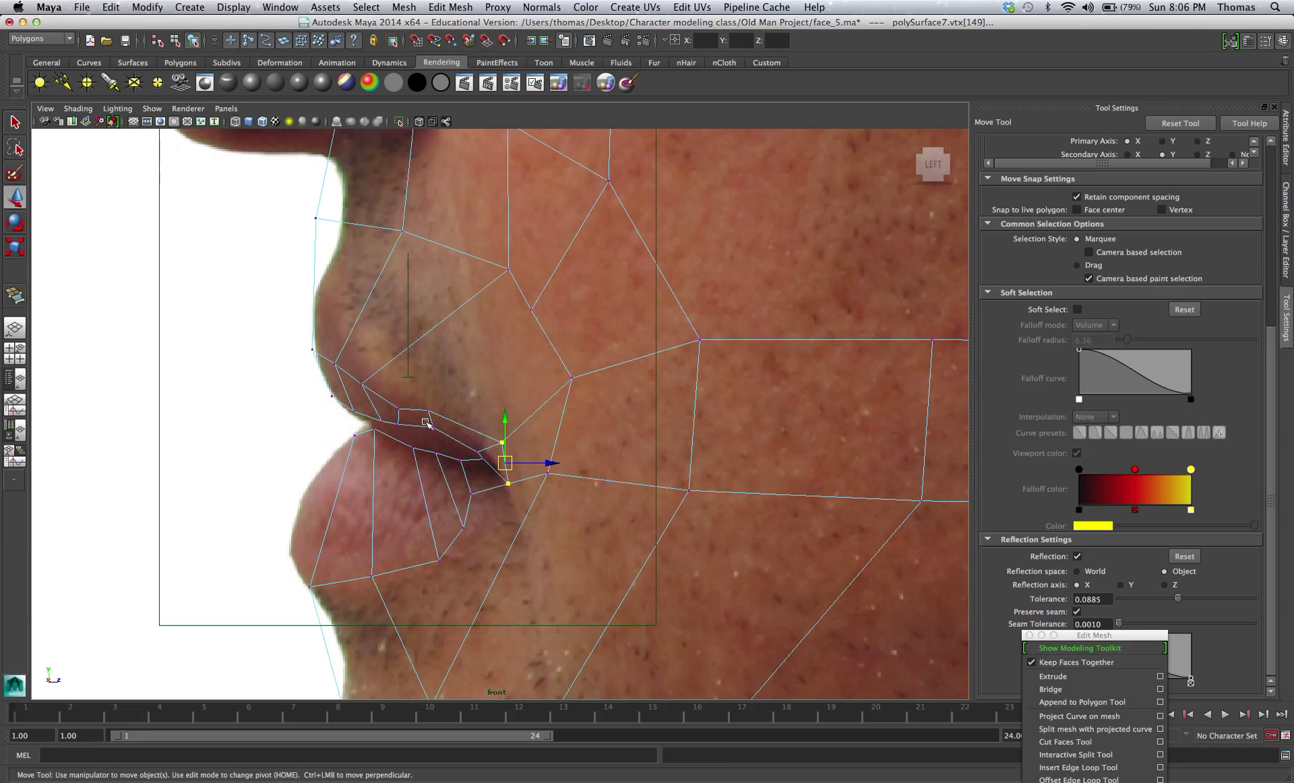
left_click_drag(428, 412, 400, 432)
left_click(399, 410)
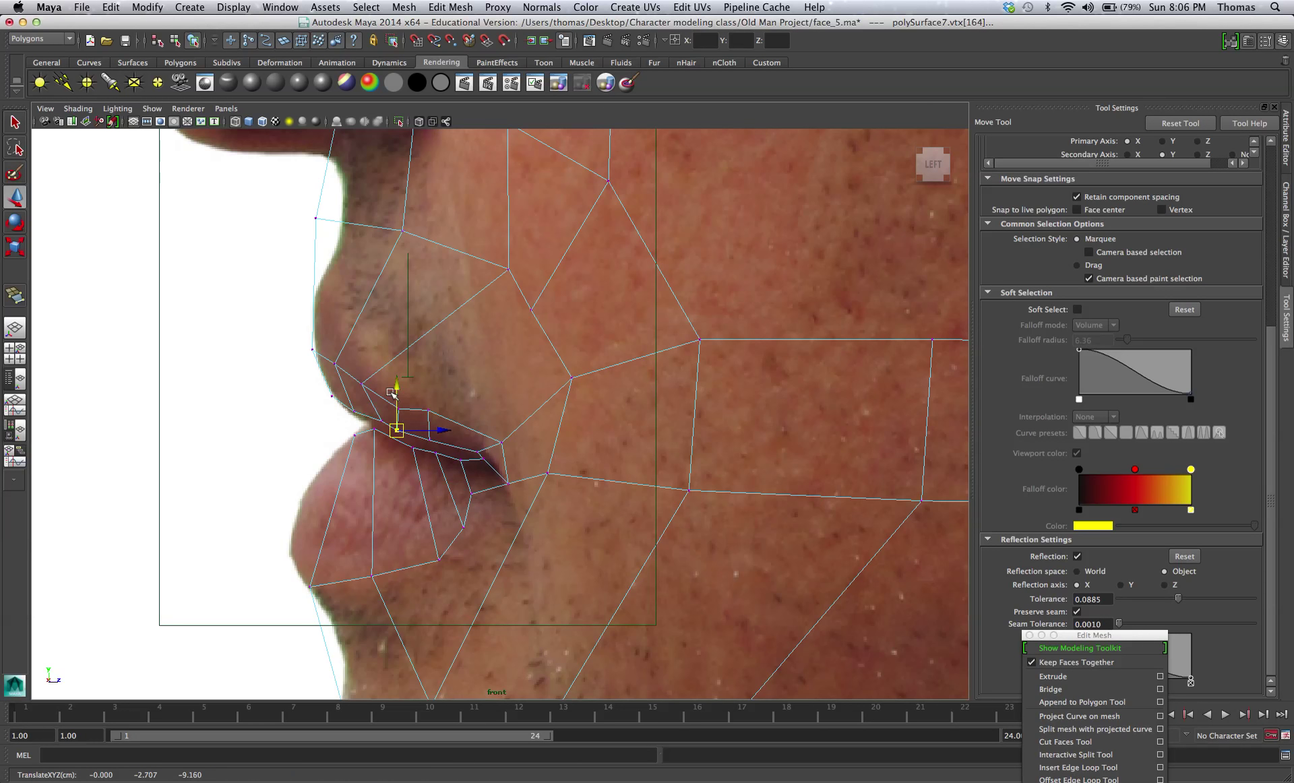
left_click(401, 404)
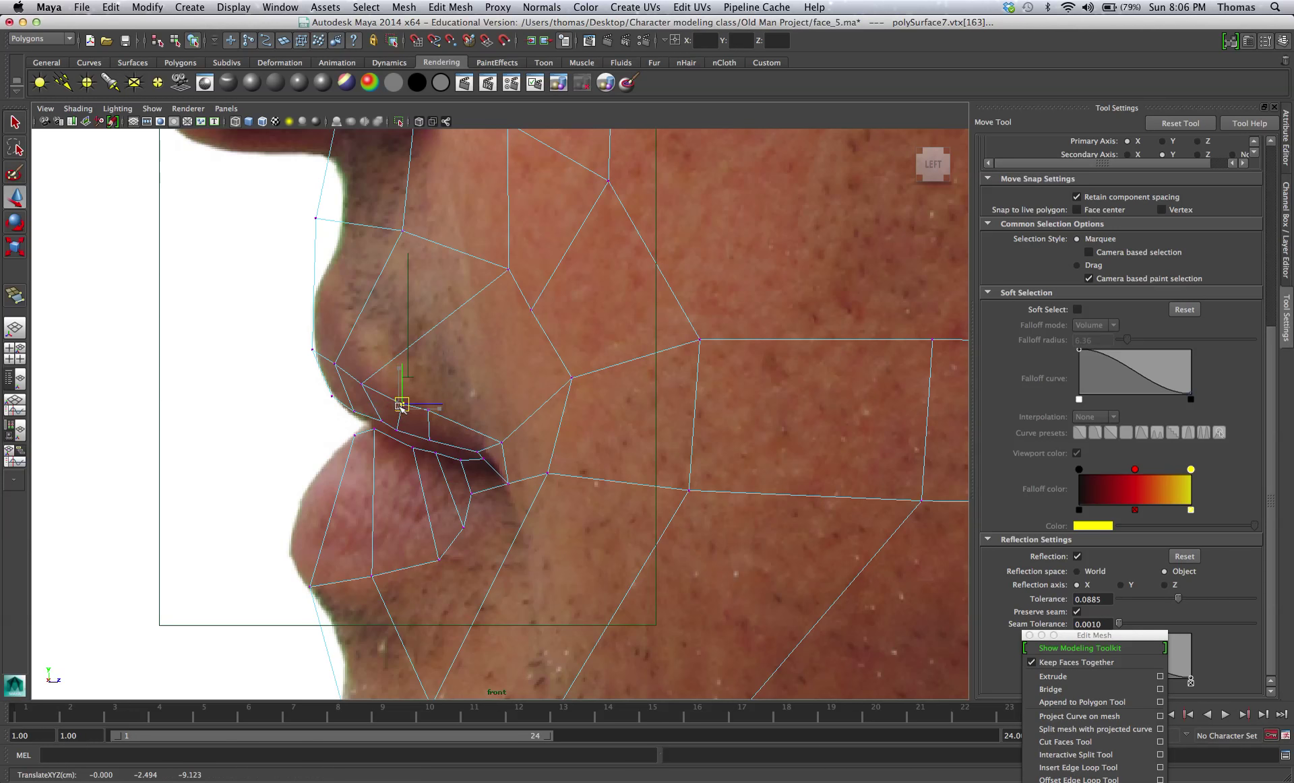
Raise the lower-lip vertices in profile and align them in an even row across the middle of the lower lip.
left_click_drag(461, 483, 418, 500)
left_click_drag(355, 552, 368, 499)
left_click_drag(291, 542, 299, 503)
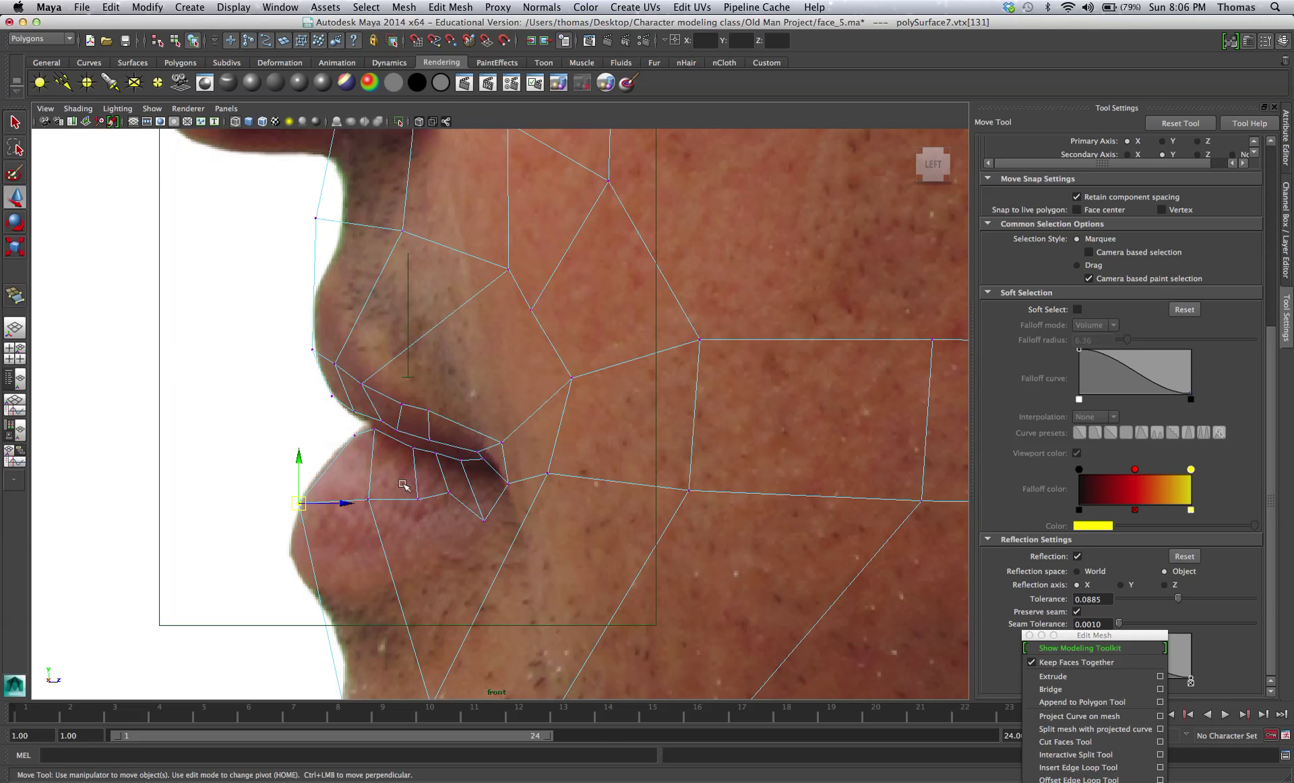
left_click(418, 500)
left_click_drag(433, 497, 483, 495)
left_click(484, 519)
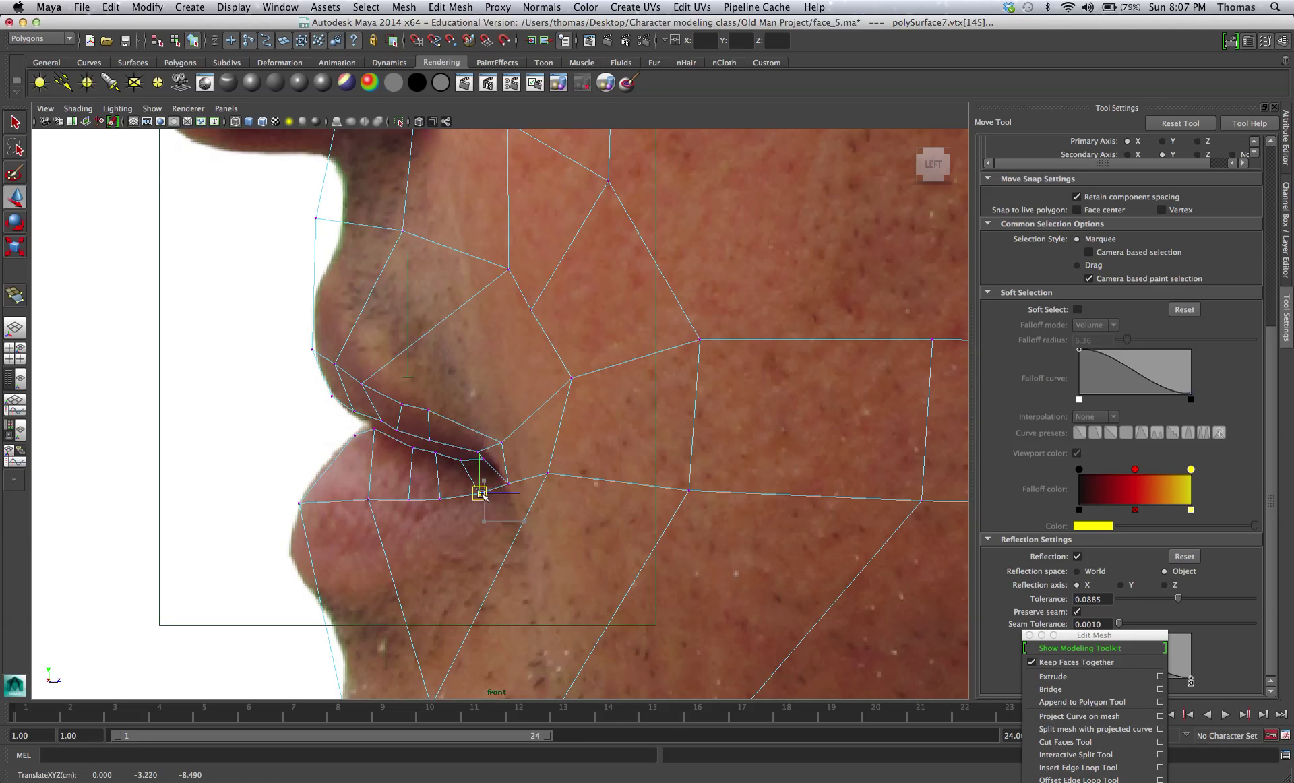
Shift the front and middle upper-lip vertices slightly backward in profile to space the upper-lip edges evenly.
left_click(362, 382)
left_click_drag(362, 382, 406, 432)
left_click(399, 404)
left_click(393, 426)
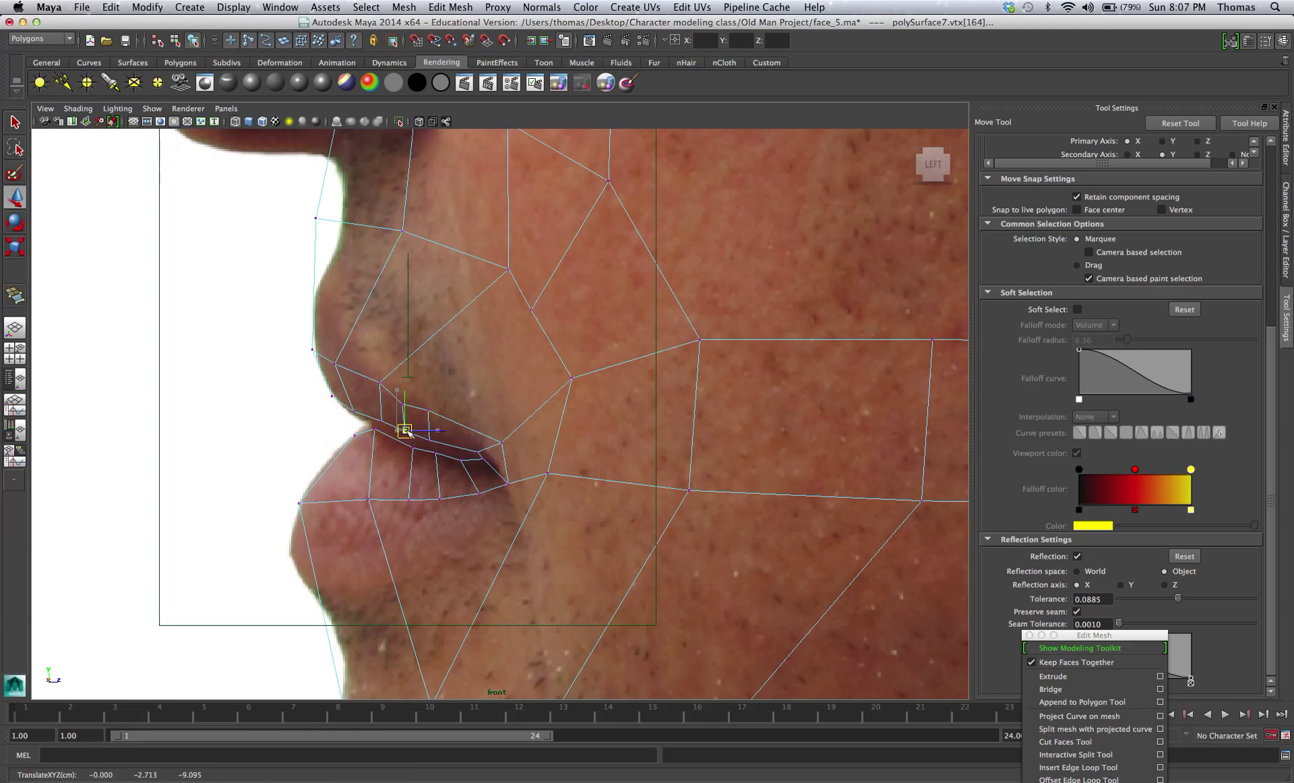
left_click(377, 420)
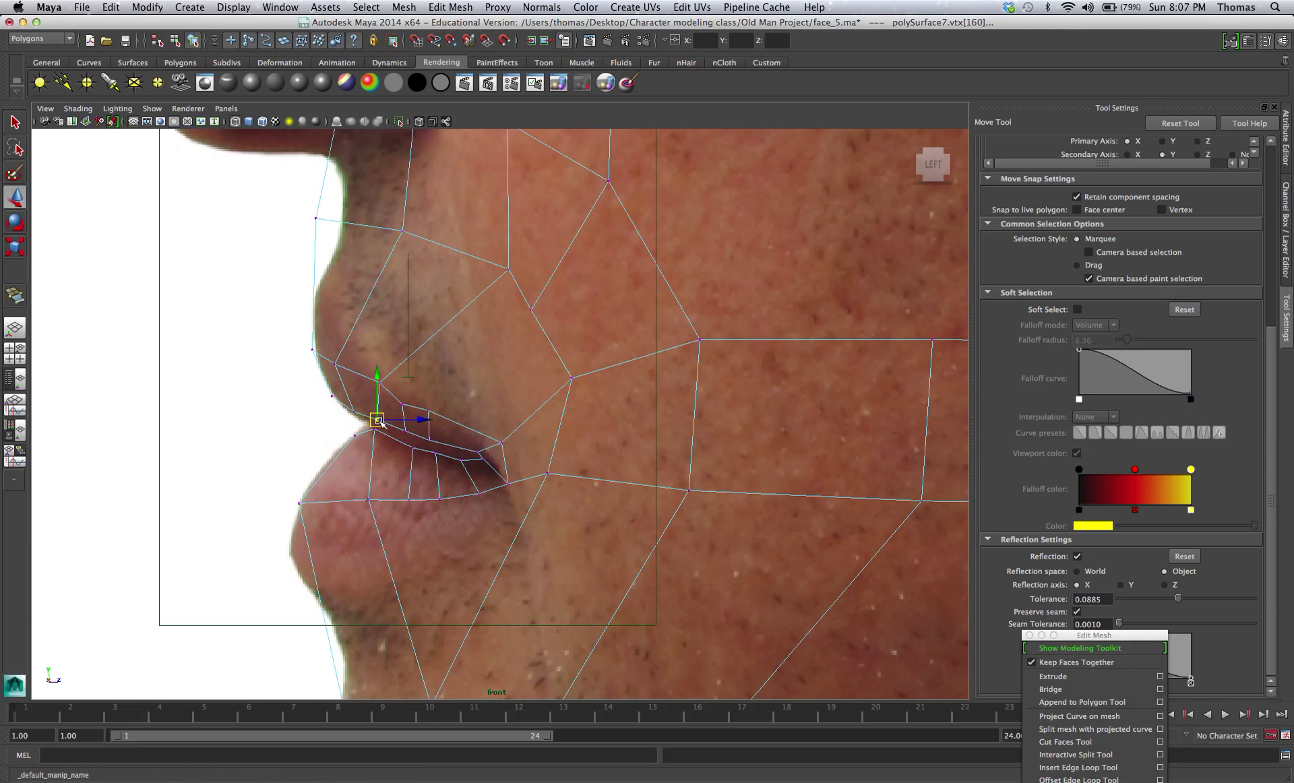
left_click(398, 398)
left_click_drag(398, 398, 413, 404)
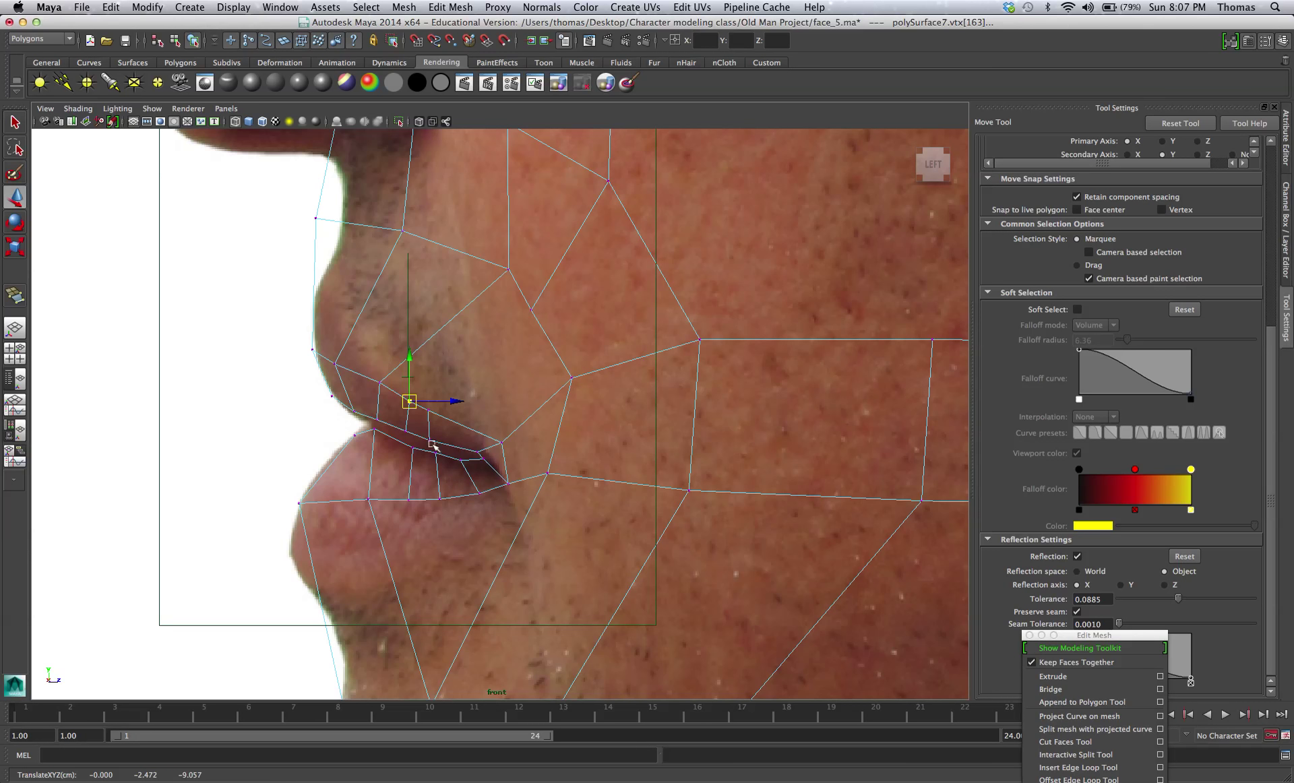
Lower the three front vertices between the nose and upper lip in profile so they sit just above the lip border.
left_click_drag(290, 189, 312, 290)
left_click(402, 231)
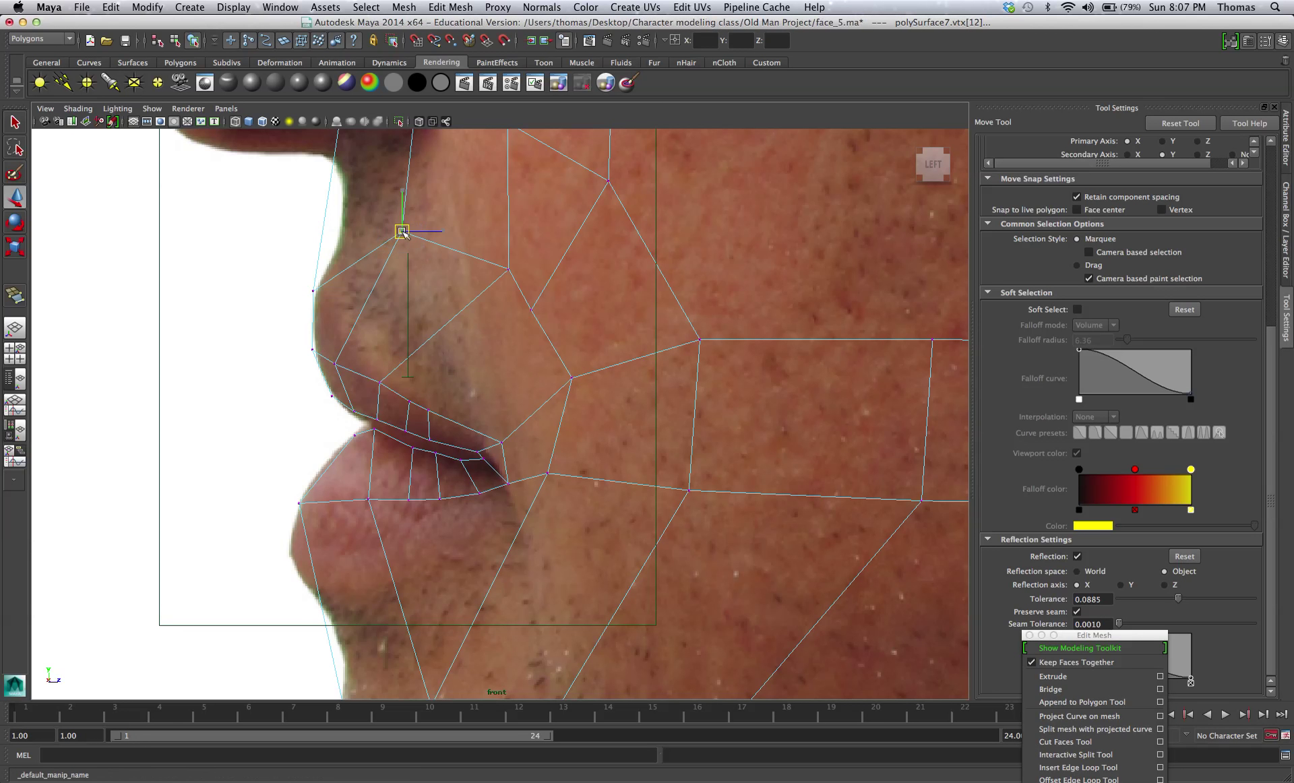
left_click_drag(403, 231, 357, 322)
left_click(508, 269)
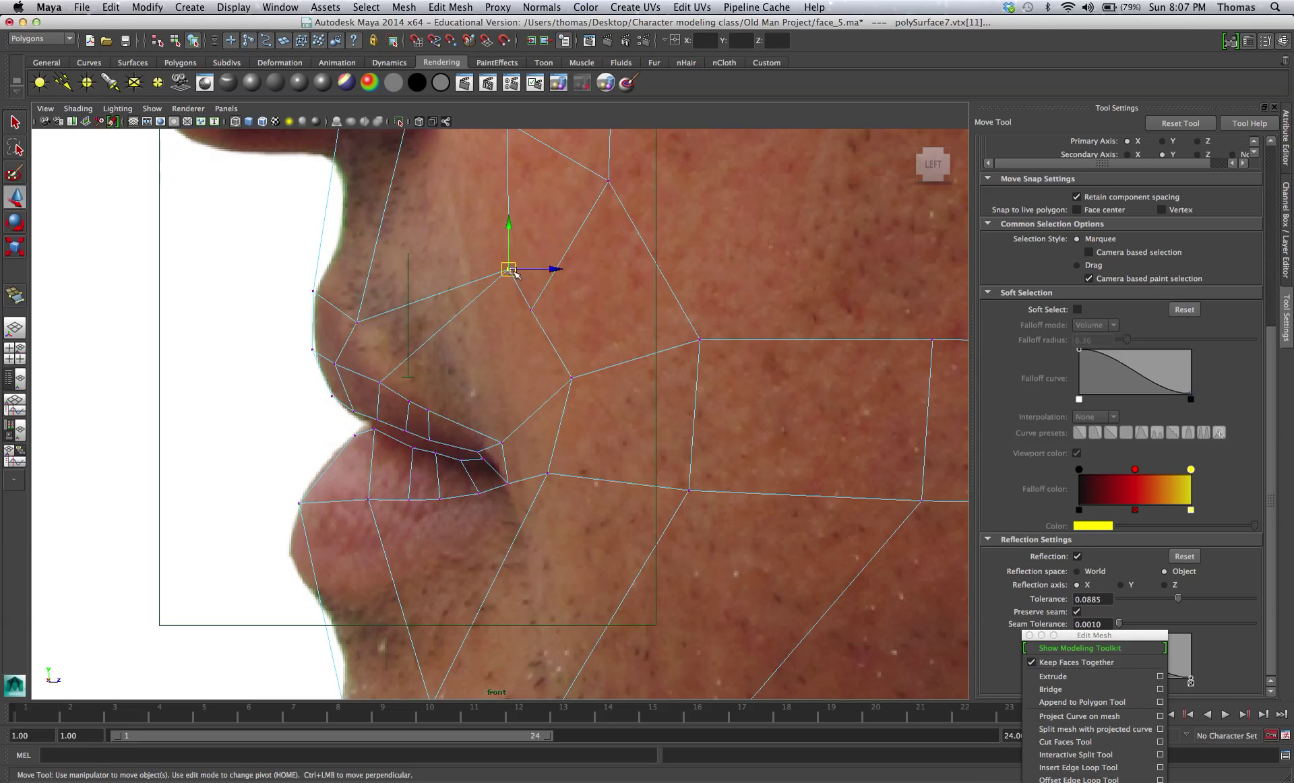
left_click_drag(509, 269, 393, 360)
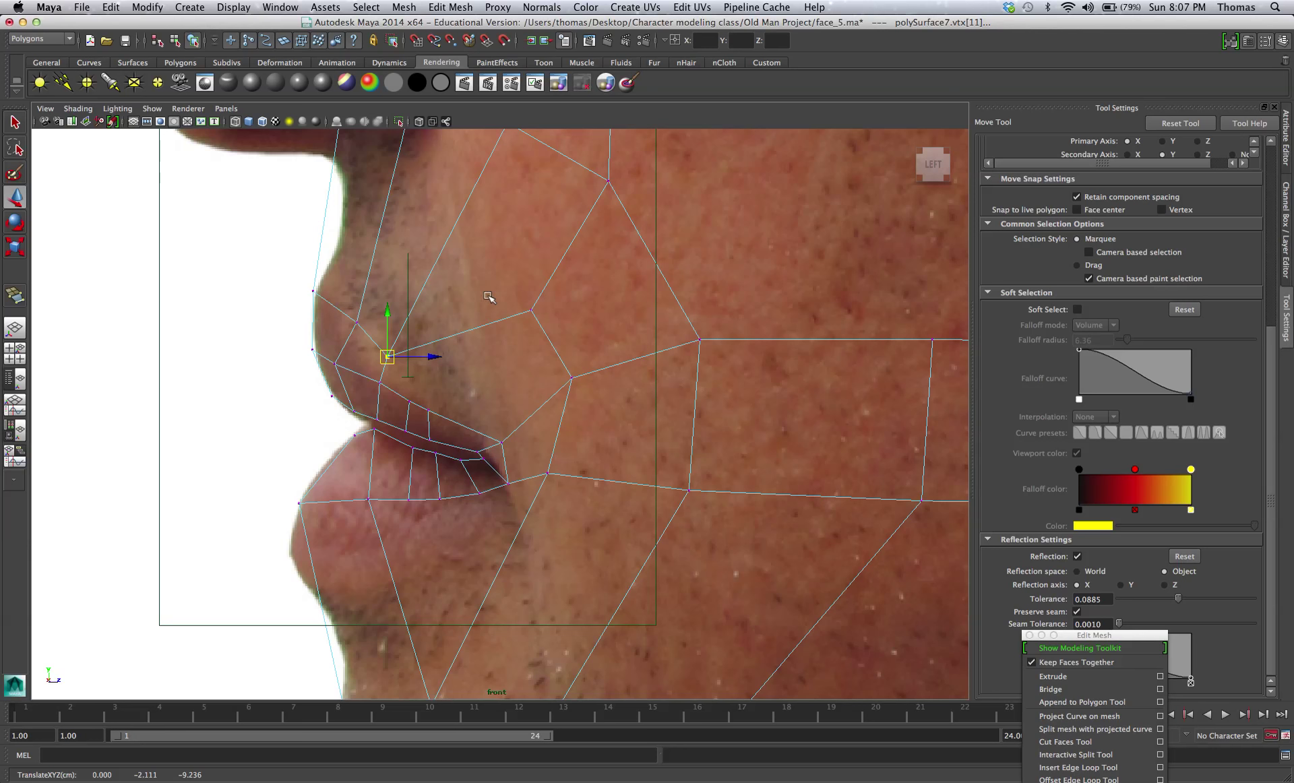
Pull the nearest cheek vertices forward and down in profile so they wrap closely around the mouth corner.
left_click(532, 310)
left_click_drag(531, 310, 436, 404)
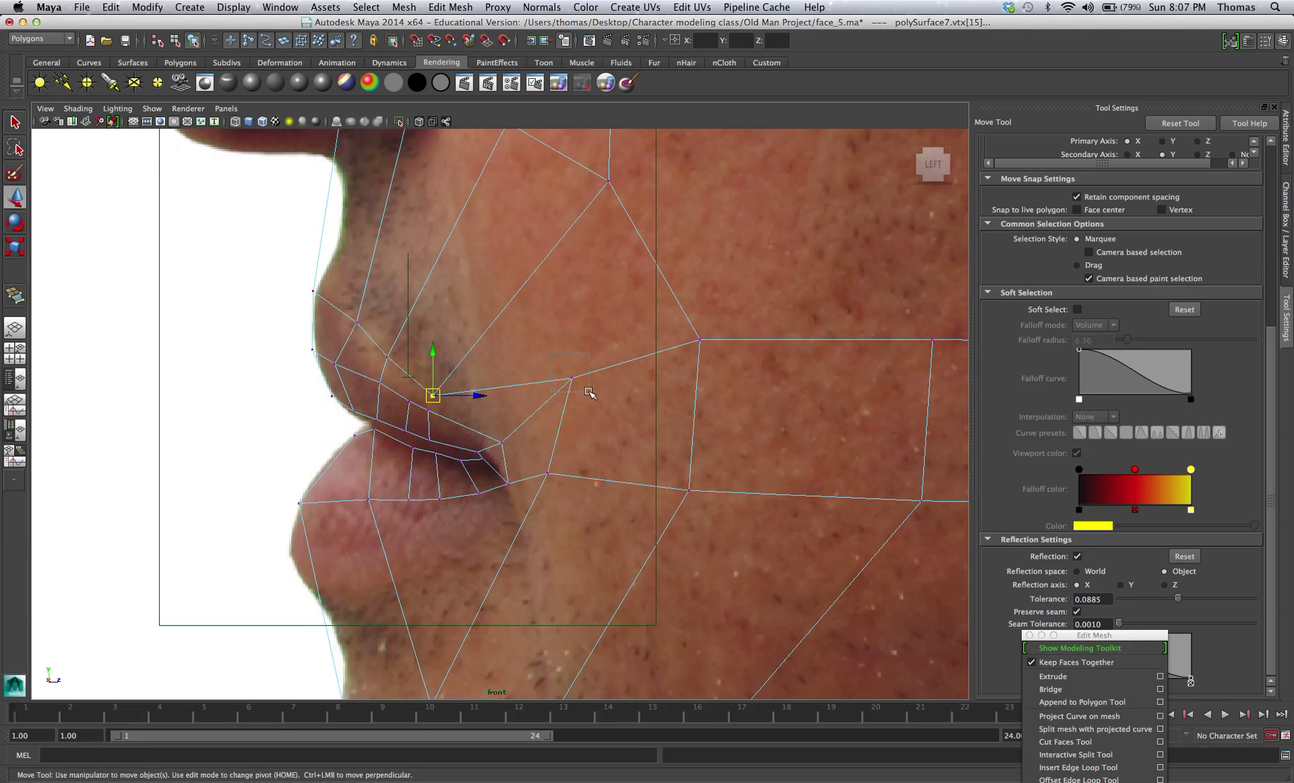
left_click_drag(571, 379, 516, 443)
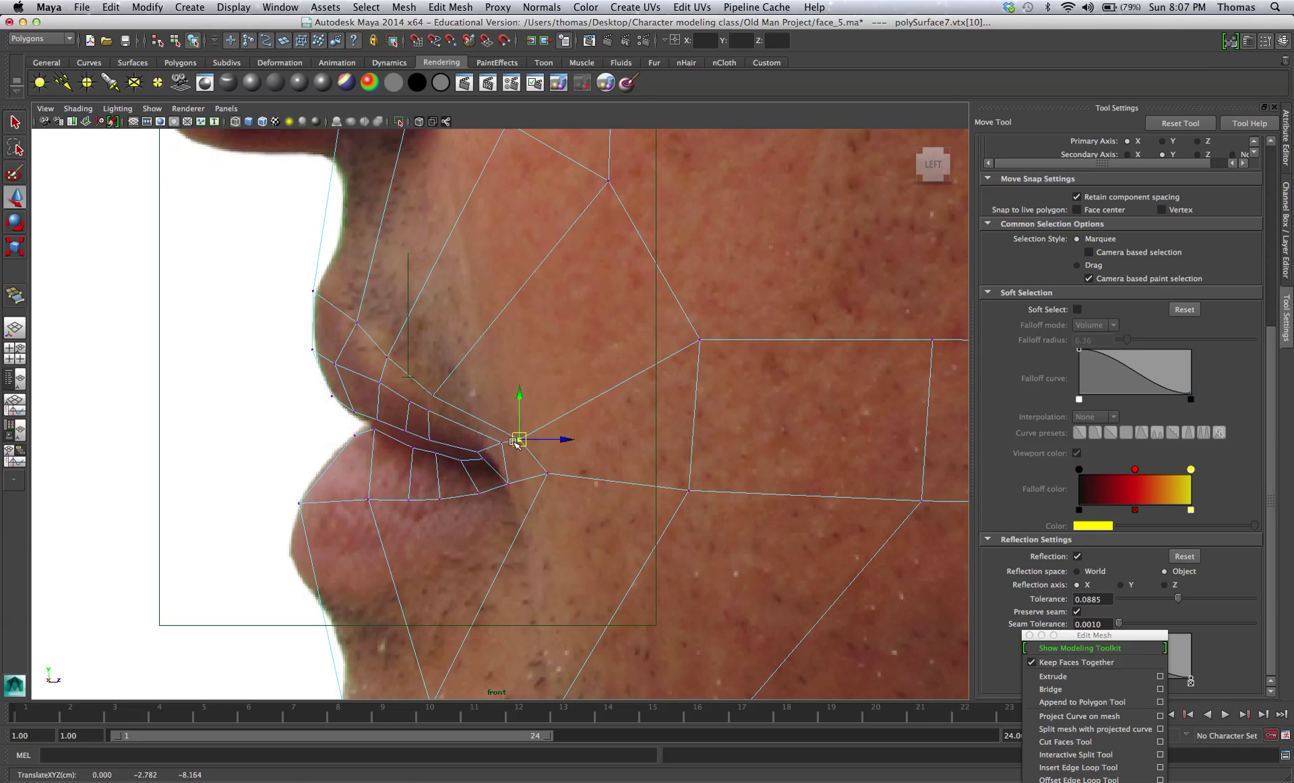
left_click(545, 475)
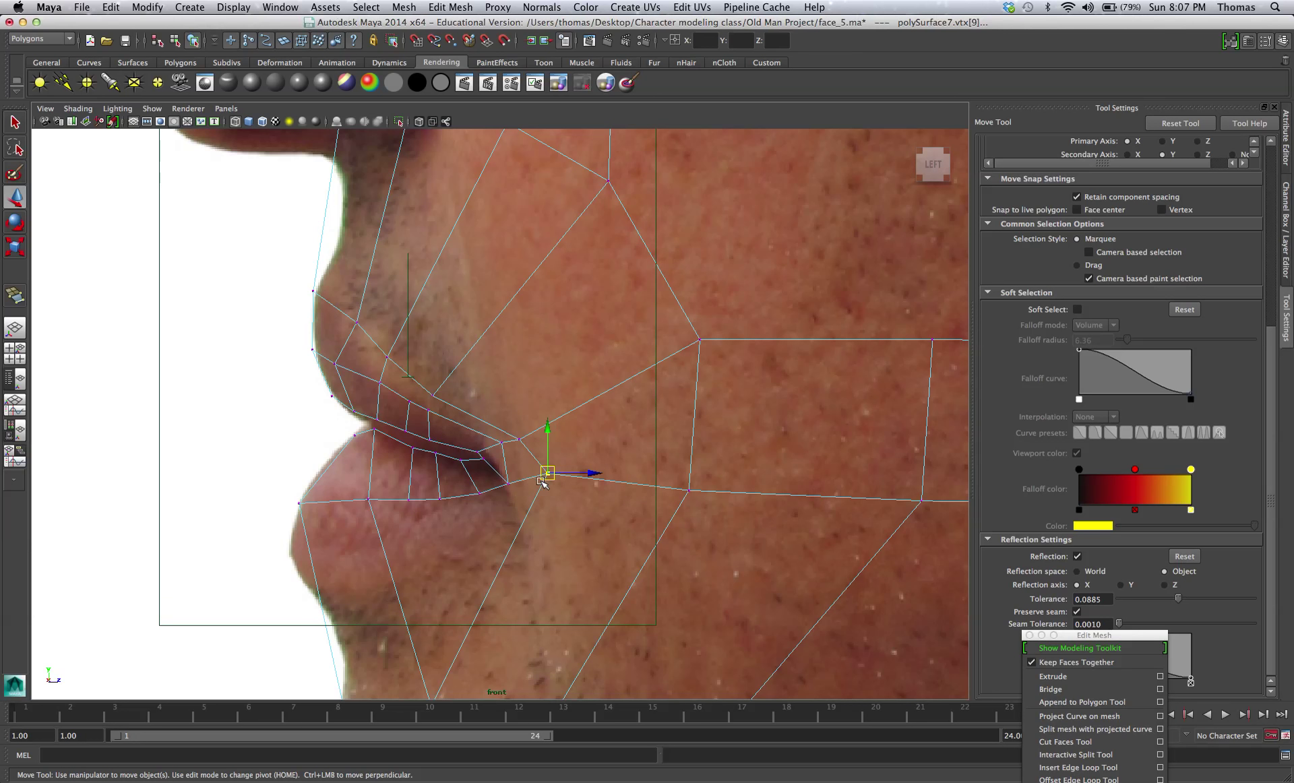
left_click_drag(548, 479, 533, 494)
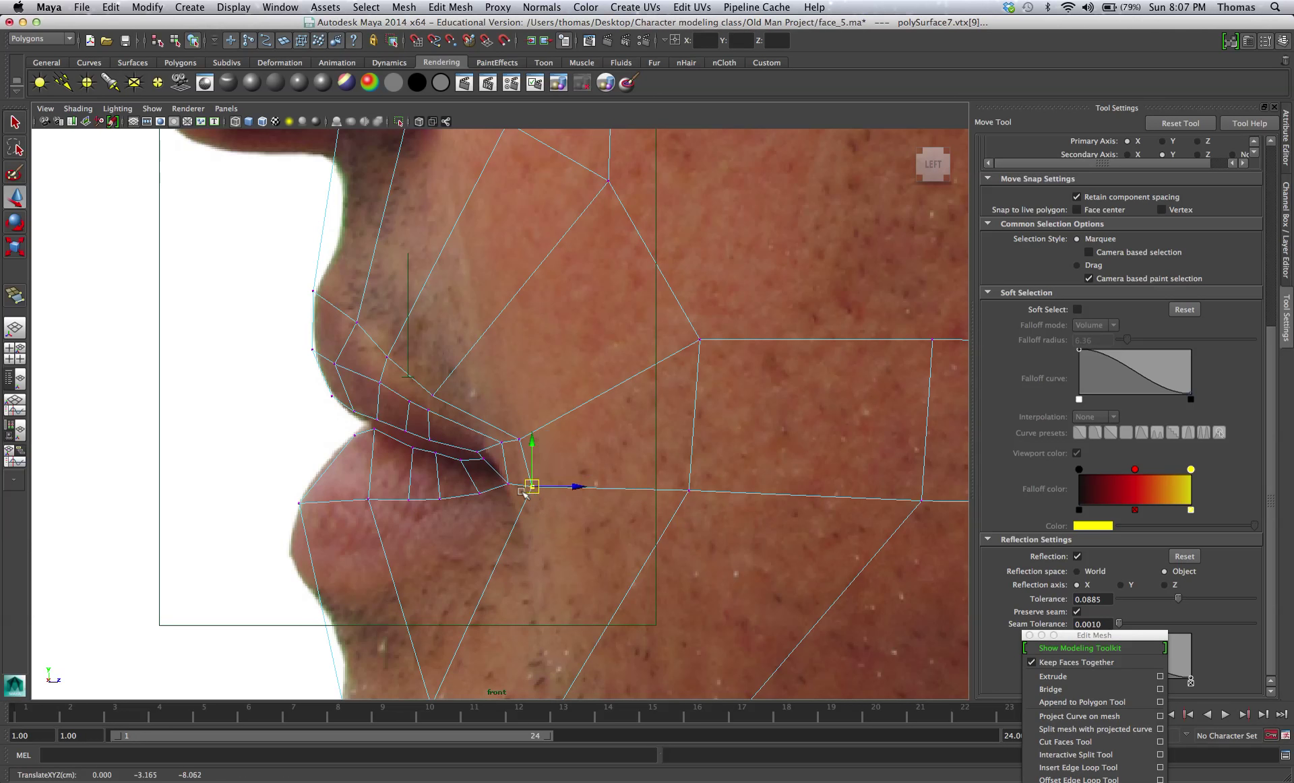
Raise the two upper chin vertices to the crease beneath the lower lip and adjust the lower-lip front vertices to the profile contour.
middle_click_drag(422, 581, 462, 408, "alt")
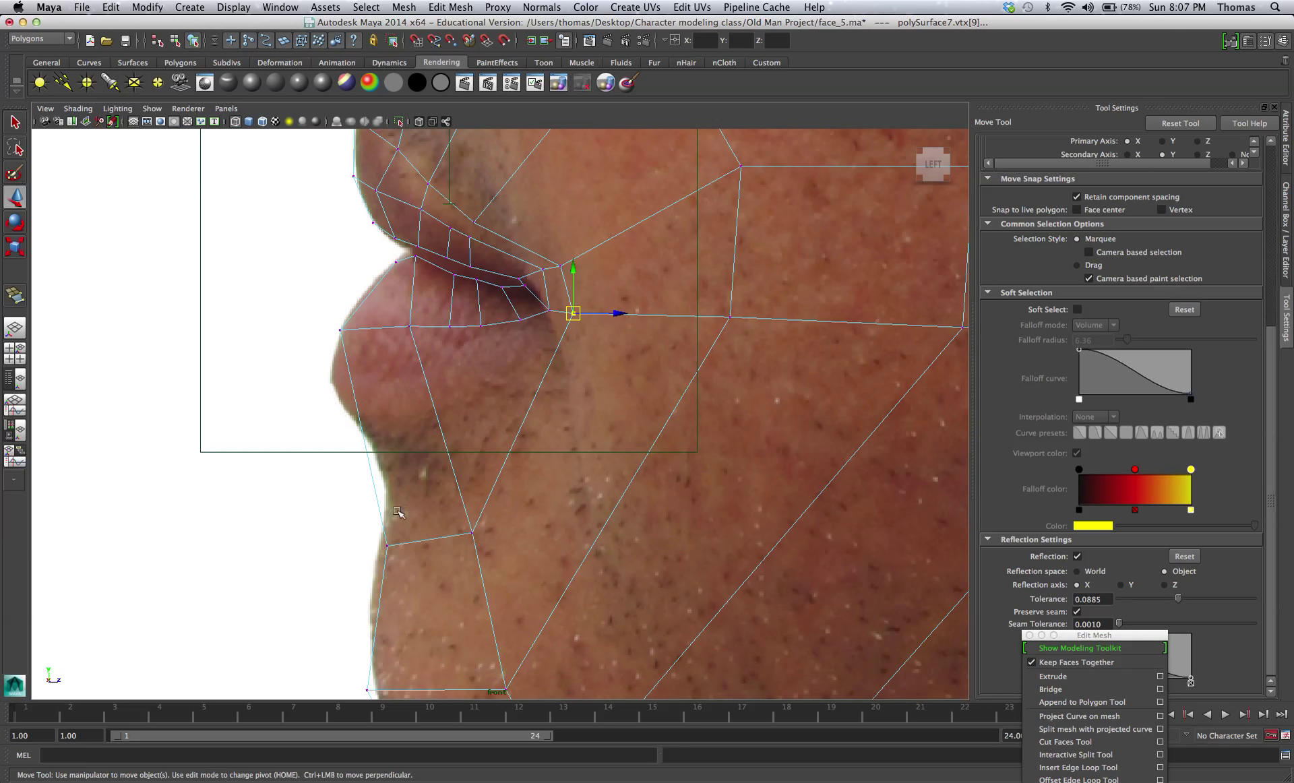
left_click(388, 545)
left_click_drag(389, 546, 369, 434)
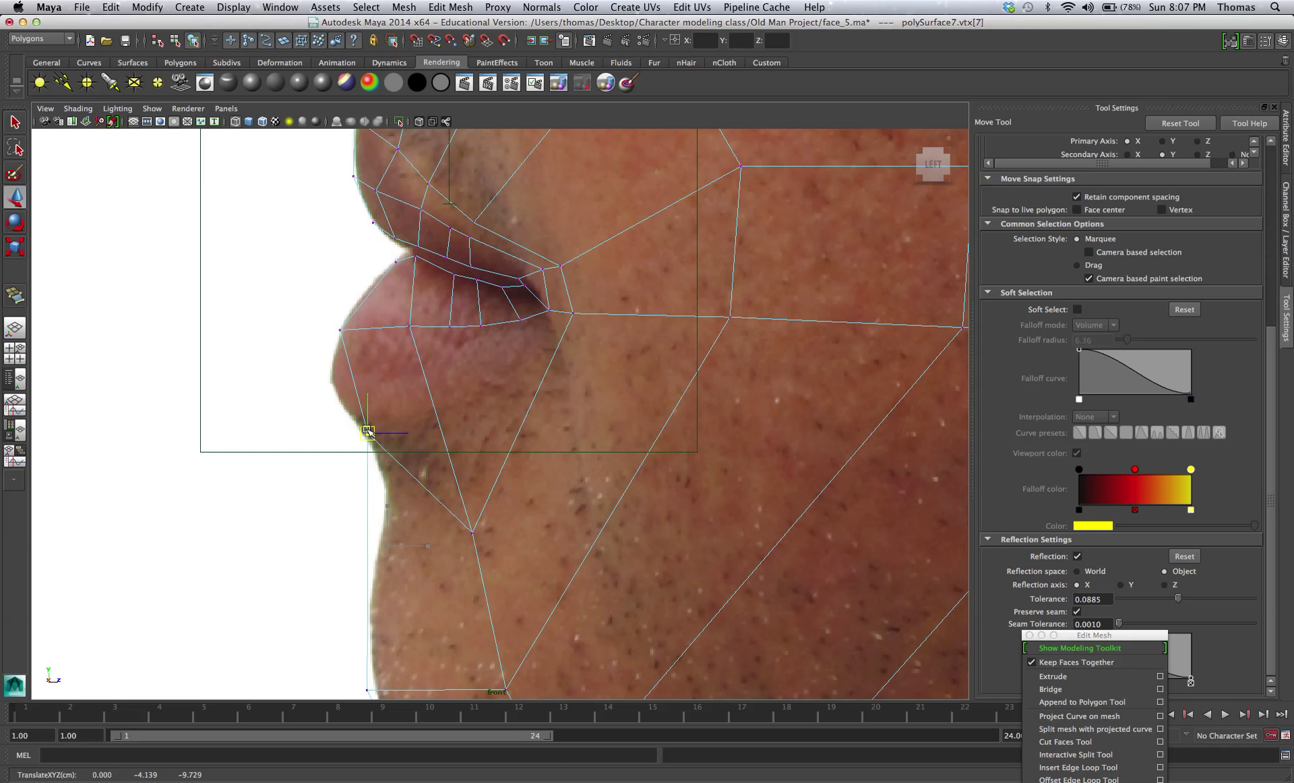
left_click(341, 329)
mouse_move(341, 329)
left_mouse_down()
mouse_move(329, 346)
mouse_move(426, 340)
mouse_move(395, 332)
left_mouse_up()
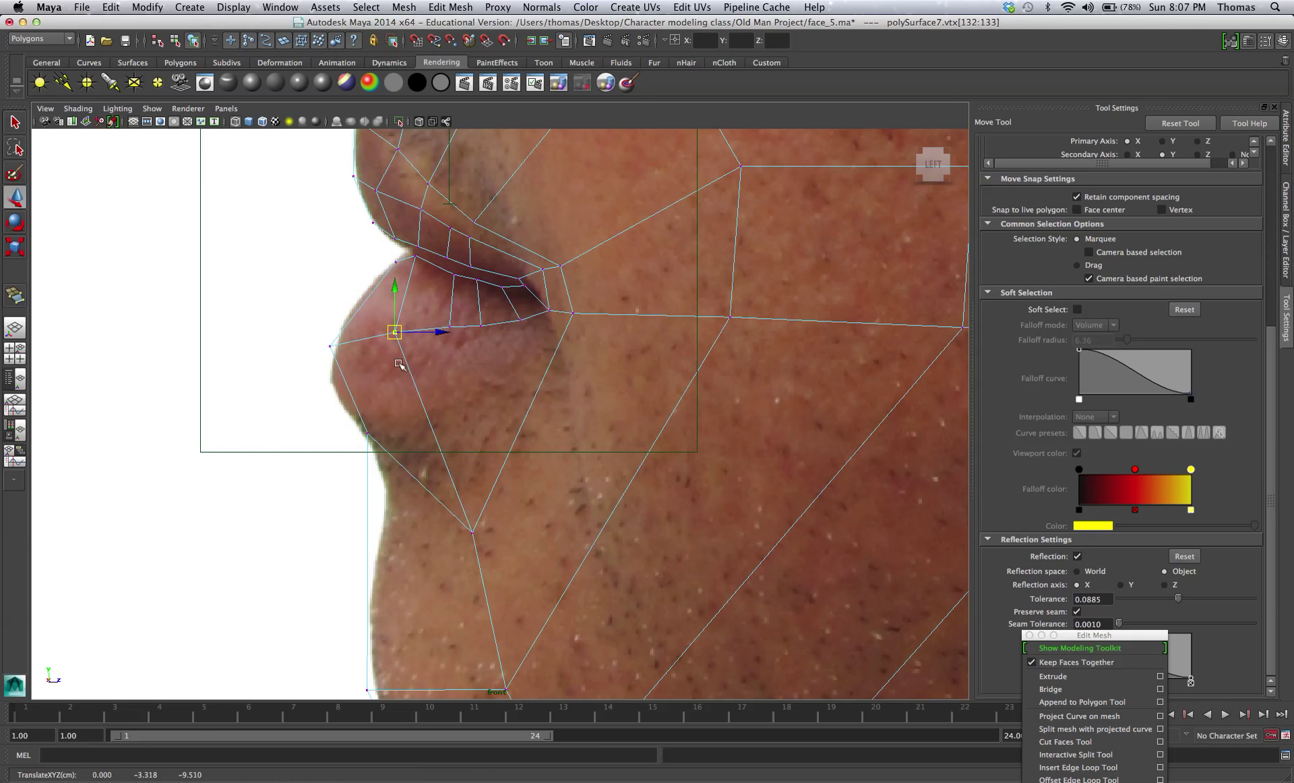
left_click_drag(413, 468, 508, 577)
left_click_drag(472, 531, 459, 412)
Examine the reshaped mouth from the side and front in the perspective view, then return to the full-size profile view.
key("space")
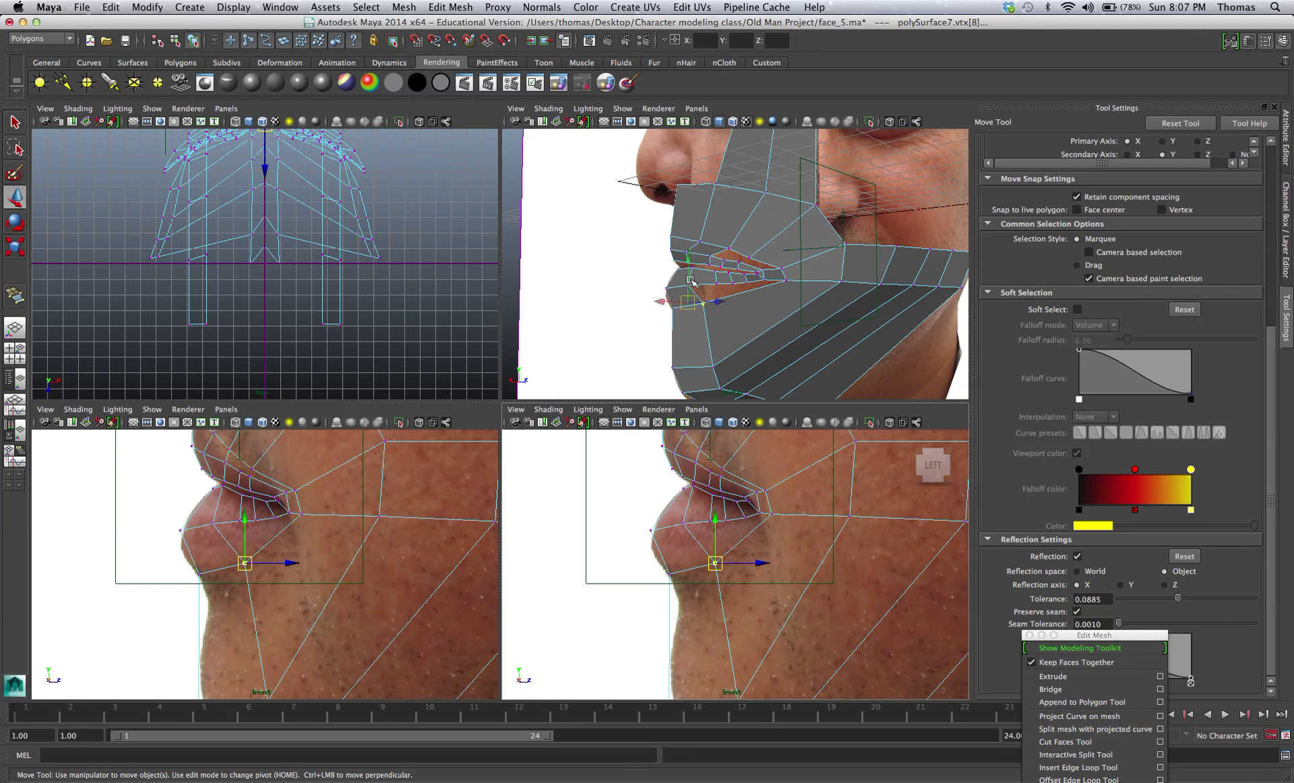
key("space")
left_click_drag(453, 385, 539, 404, "alt")
key("space")
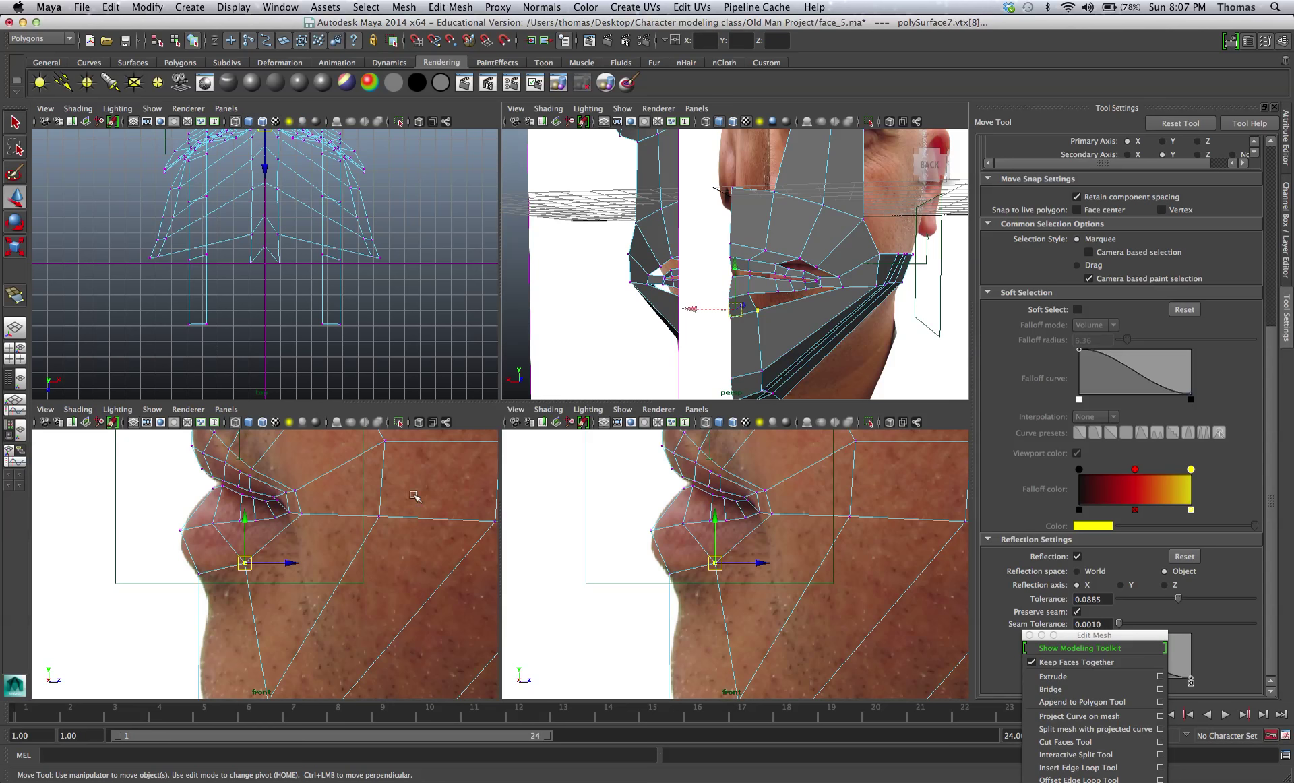
key("space")
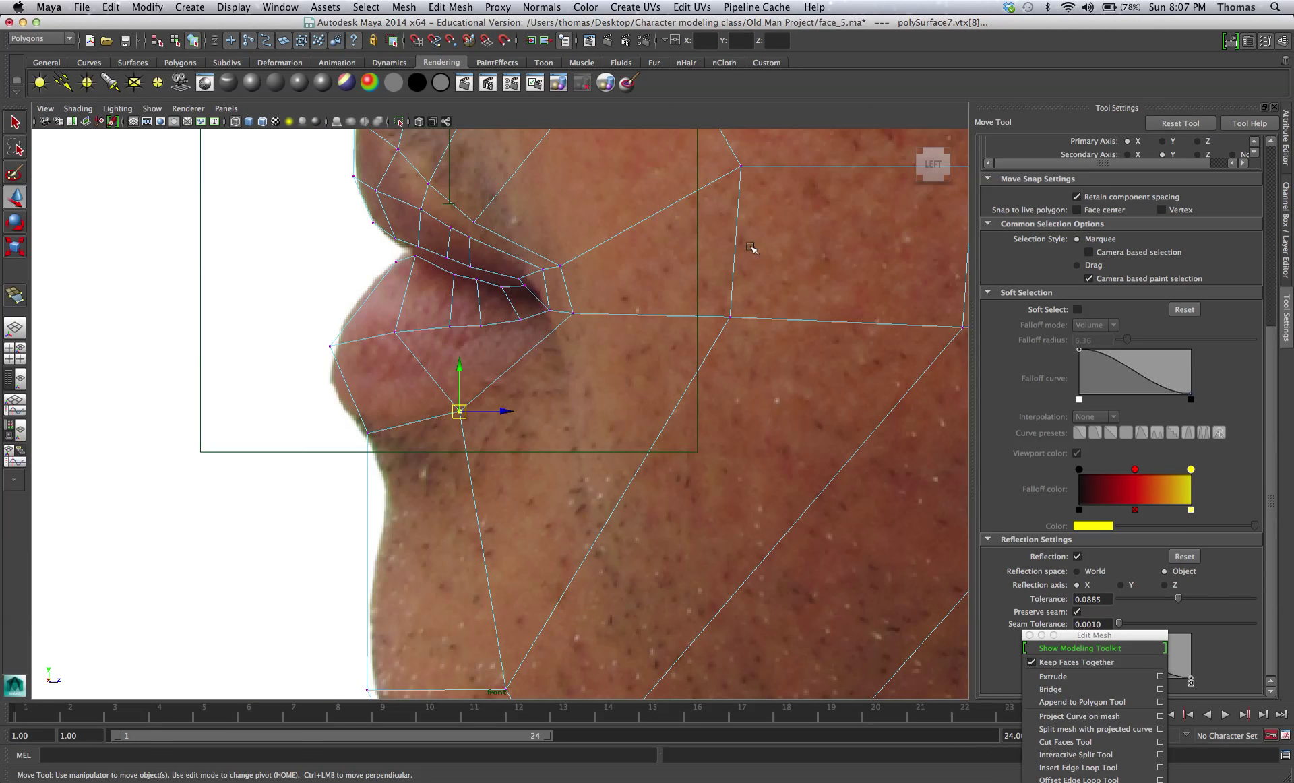
In the Back view, move the outer upper-lip border vertices and the inner upper-lip vertices symmetrically to match the lips in the photo.
left_click(914, 167)
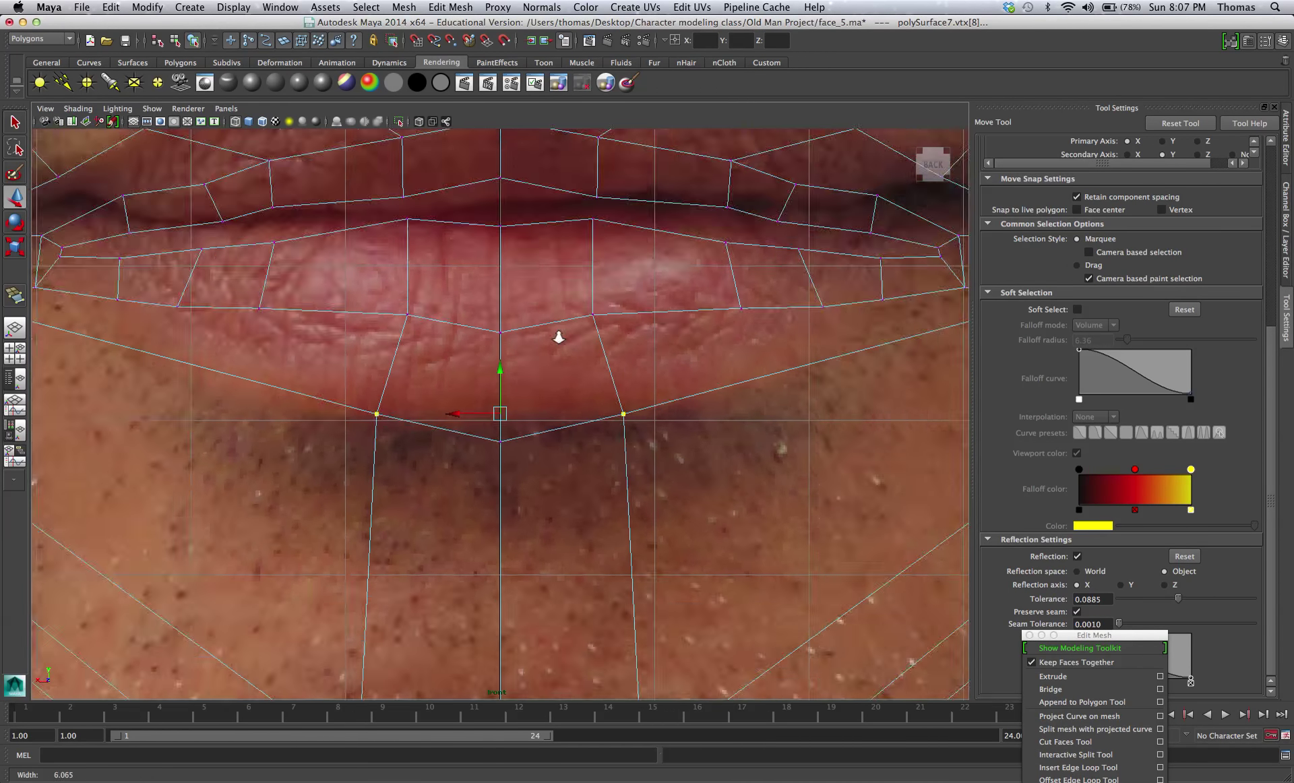
right_click_drag(559, 338, 669, 350, "alt")
middle_click_drag(387, 345, 379, 430, "alt")
left_click_drag(407, 357, 450, 358)
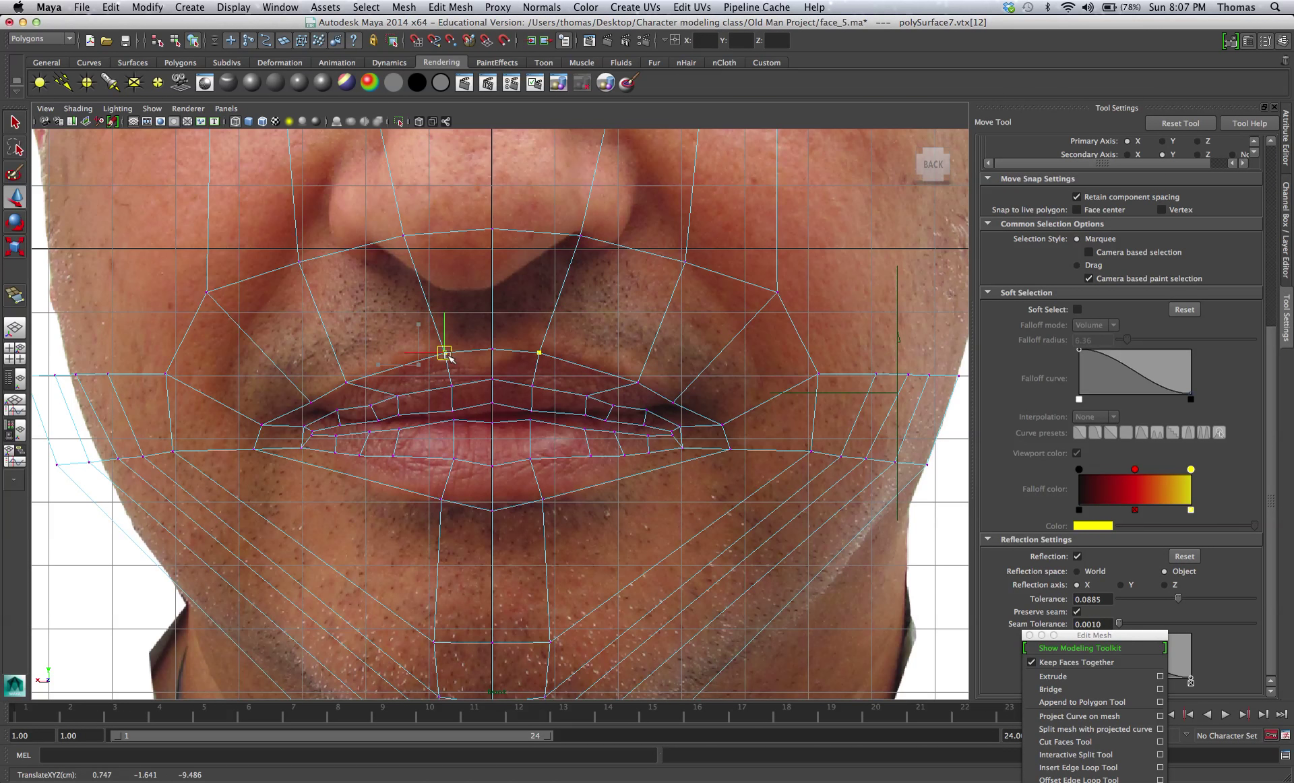
left_click(493, 408)
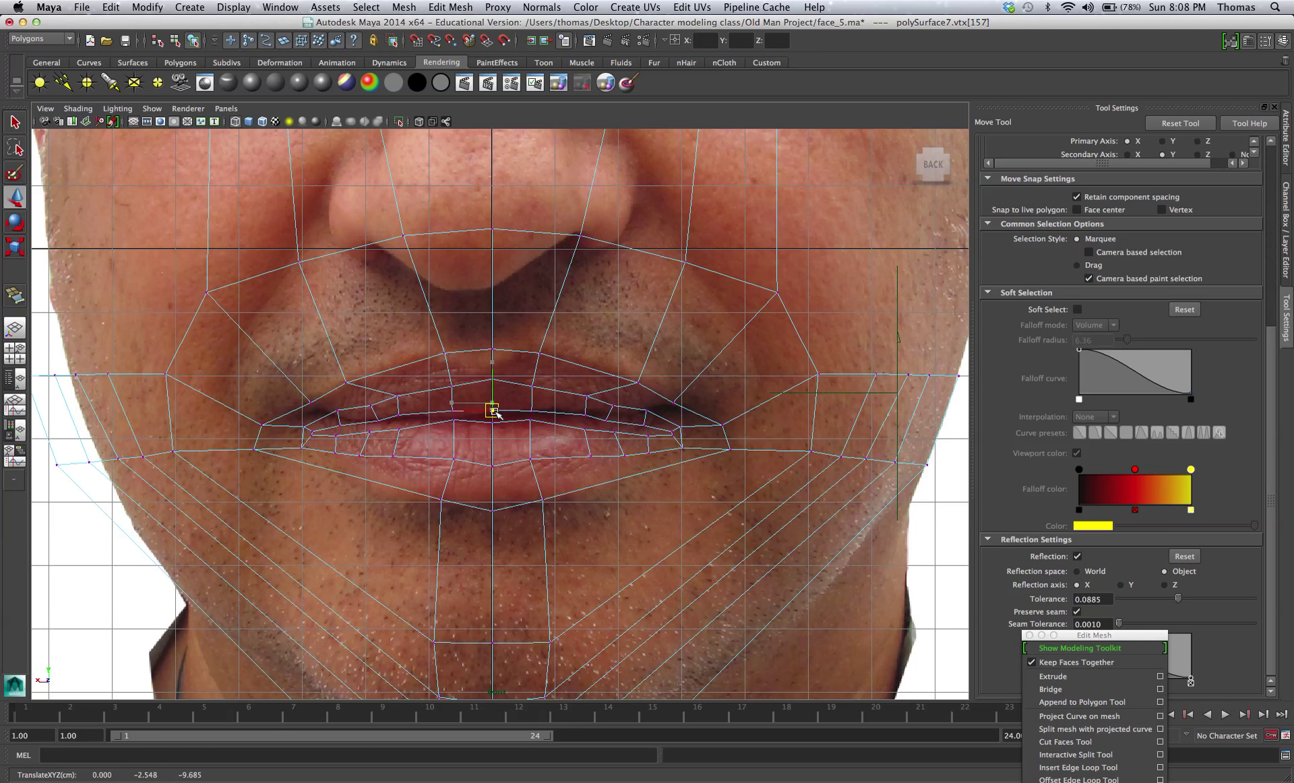
left_click(628, 382)
left_click_drag(628, 381, 612, 372)
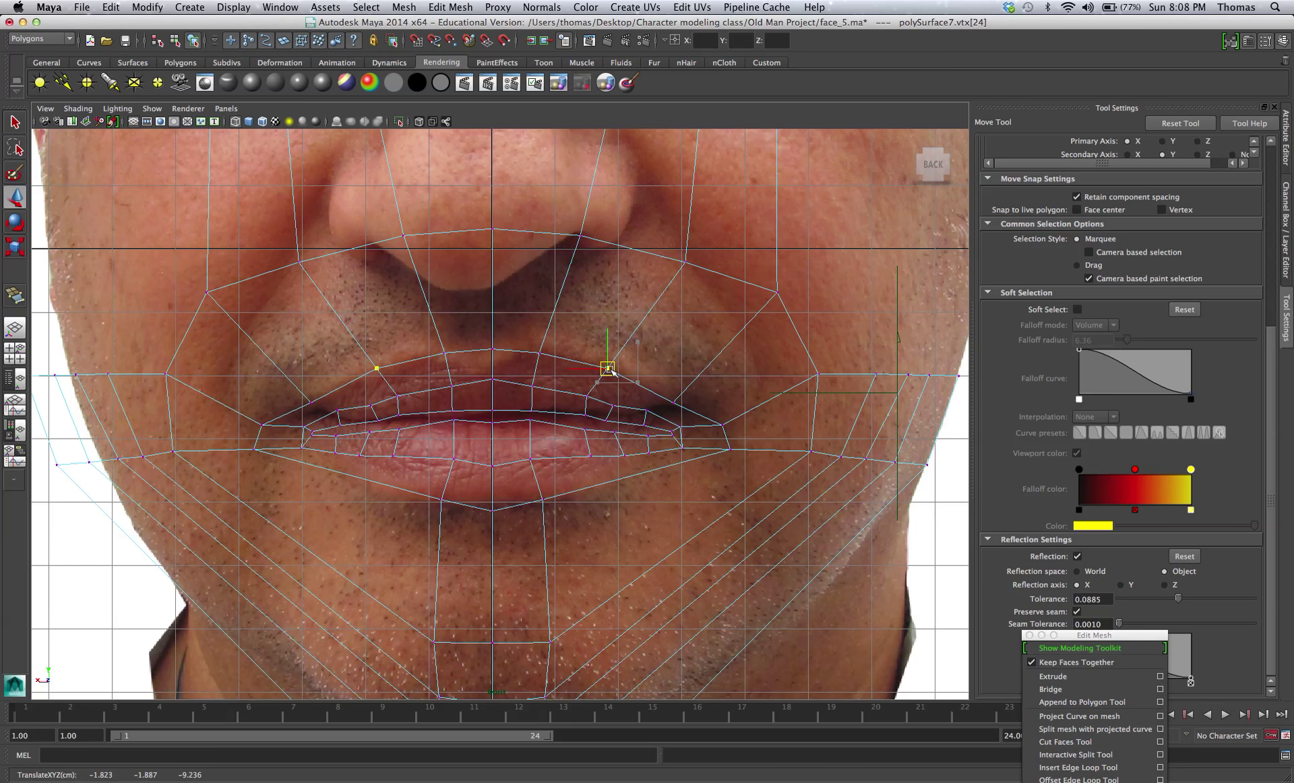
left_click(404, 412)
left_click_drag(404, 412, 408, 417)
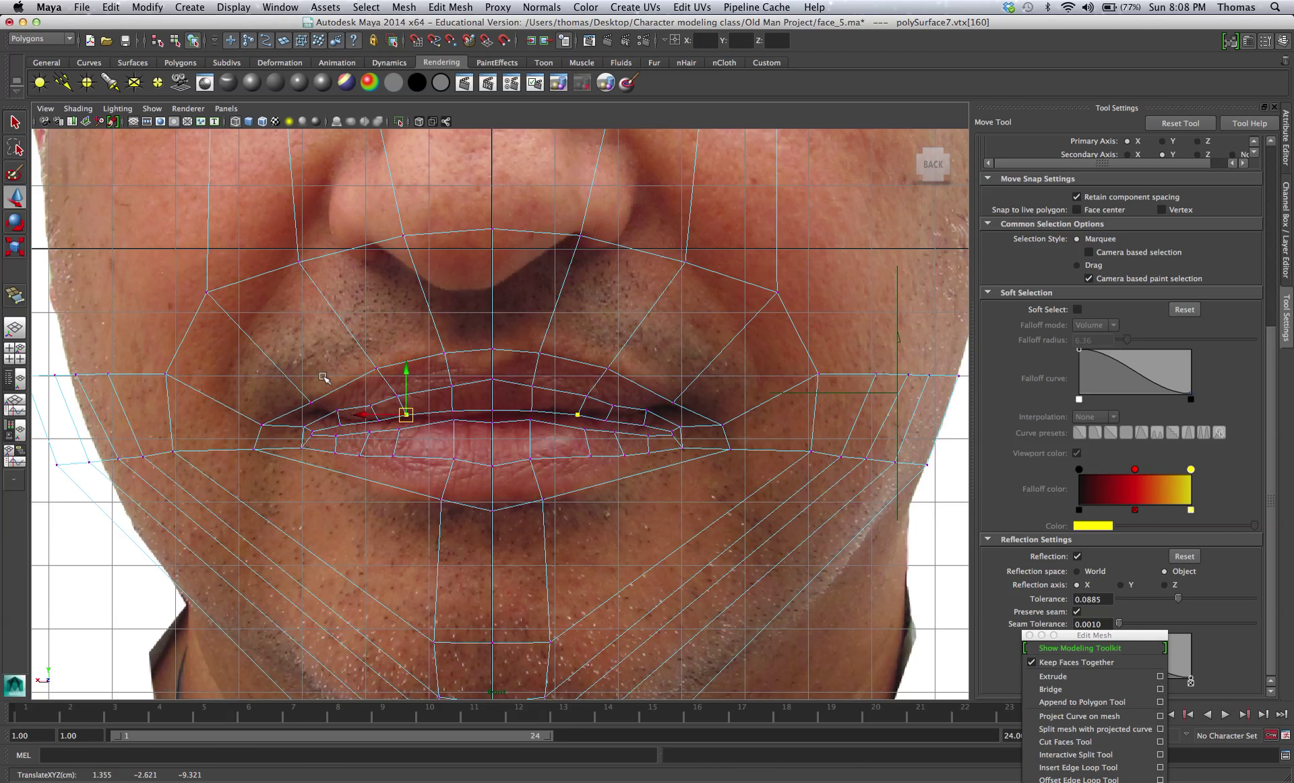
Insert two edge loops on each side of the chin, running from the lower-lip border down through the jaw.
right_click_drag(456, 407, 418, 404, "alt")
middle_click_drag(433, 401, 350, 361, "alt")
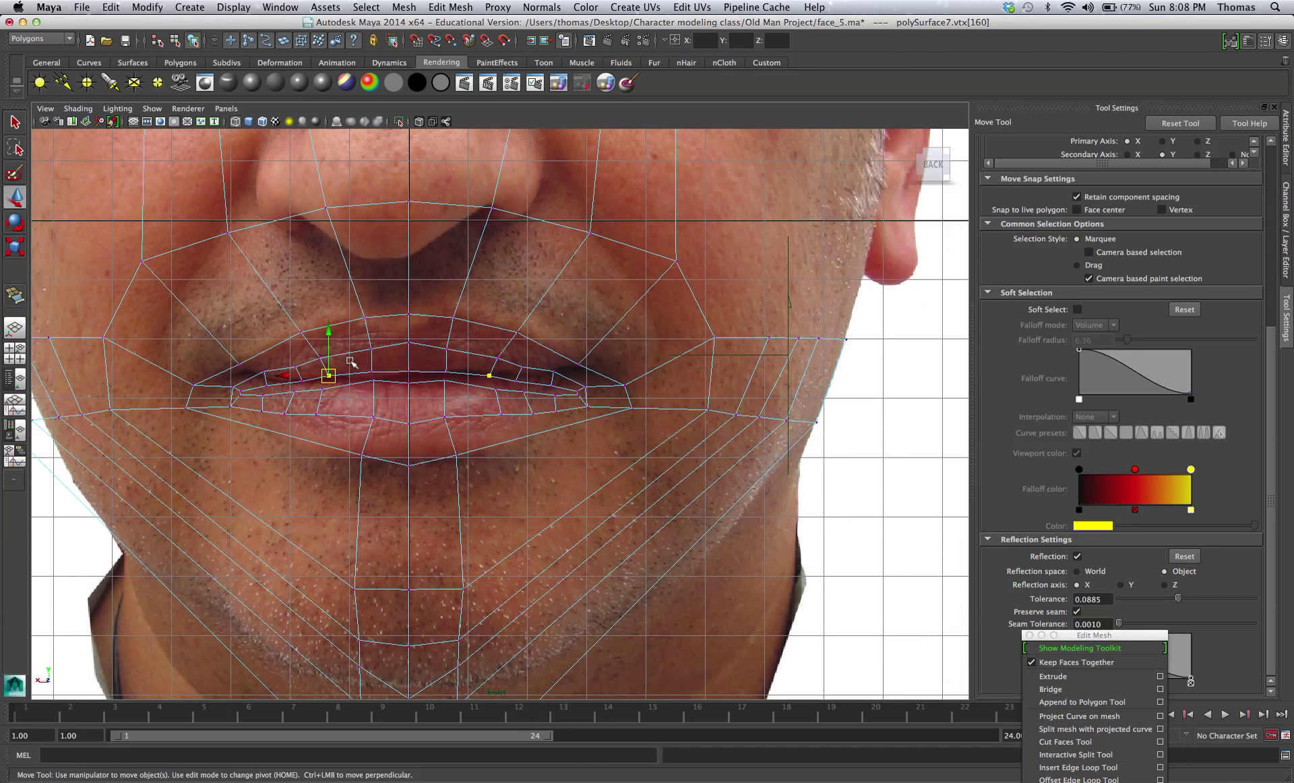
right_click_drag(350, 362, 470, 307, "alt")
scroll(405, 364, "up", 1)
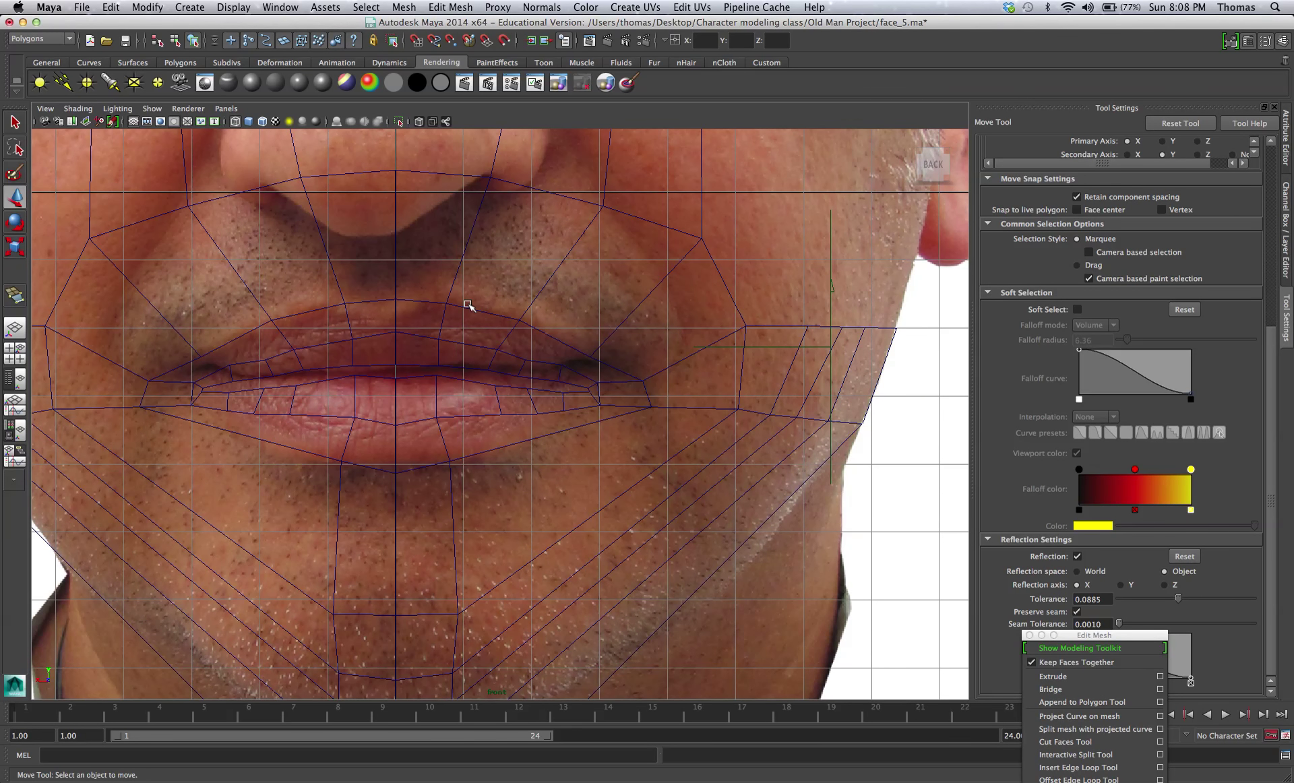
left_click(467, 304)
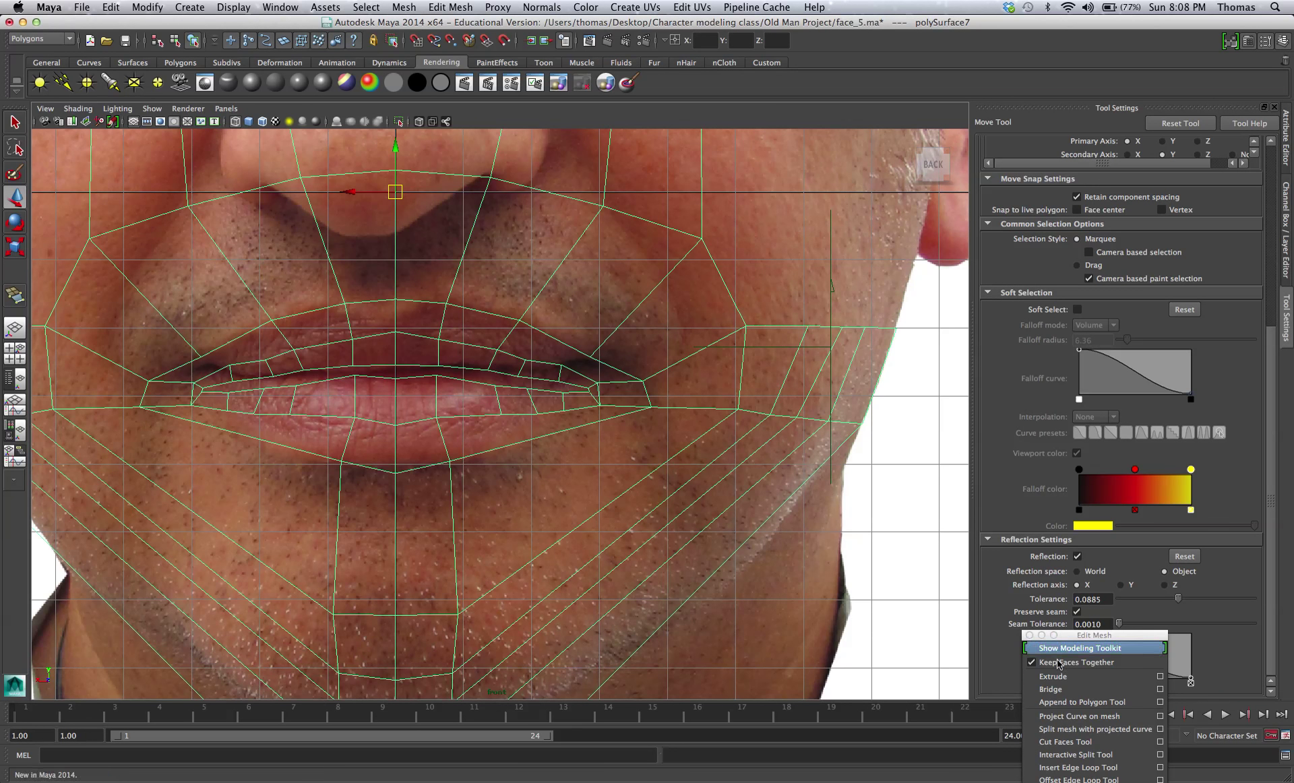
left_click(1095, 773)
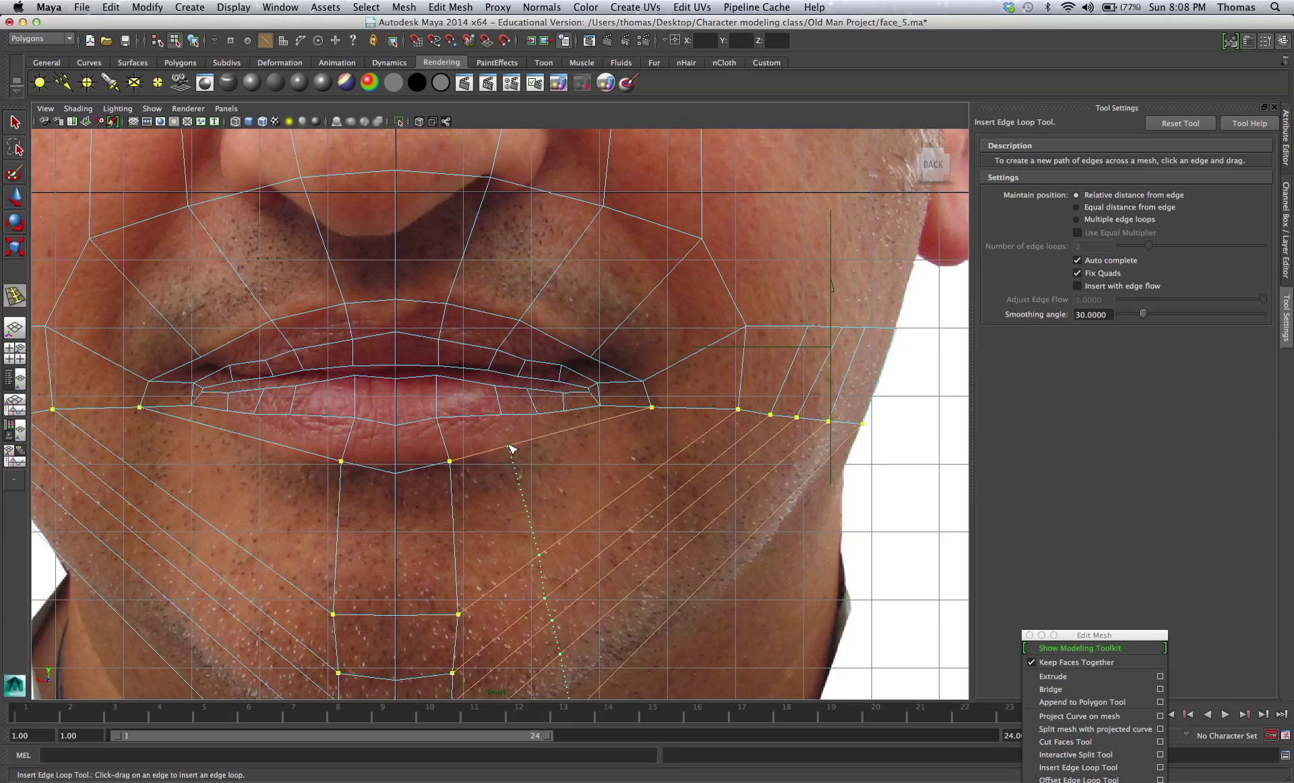
left_click_drag(511, 448, 501, 449)
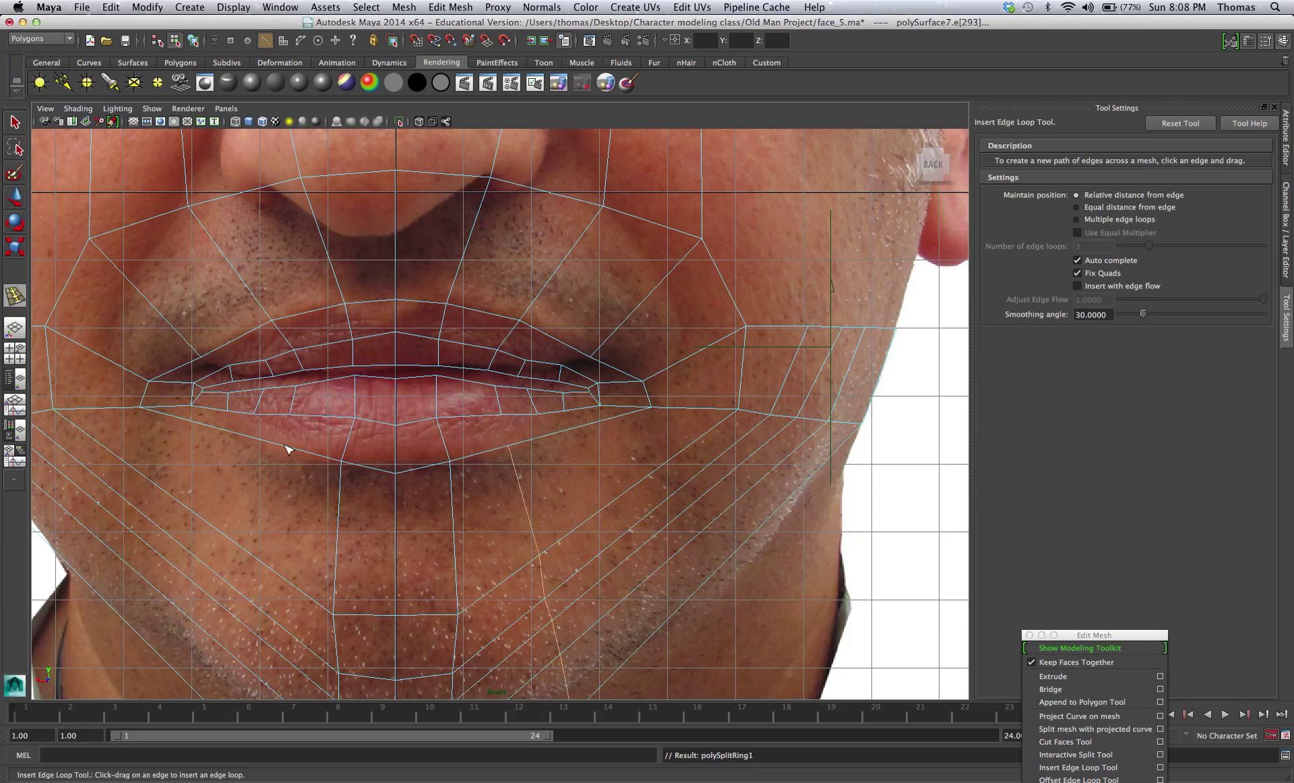
left_click_drag(285, 445, 282, 448)
left_click_drag(550, 440, 547, 438)
left_click_drag(251, 439, 217, 430)
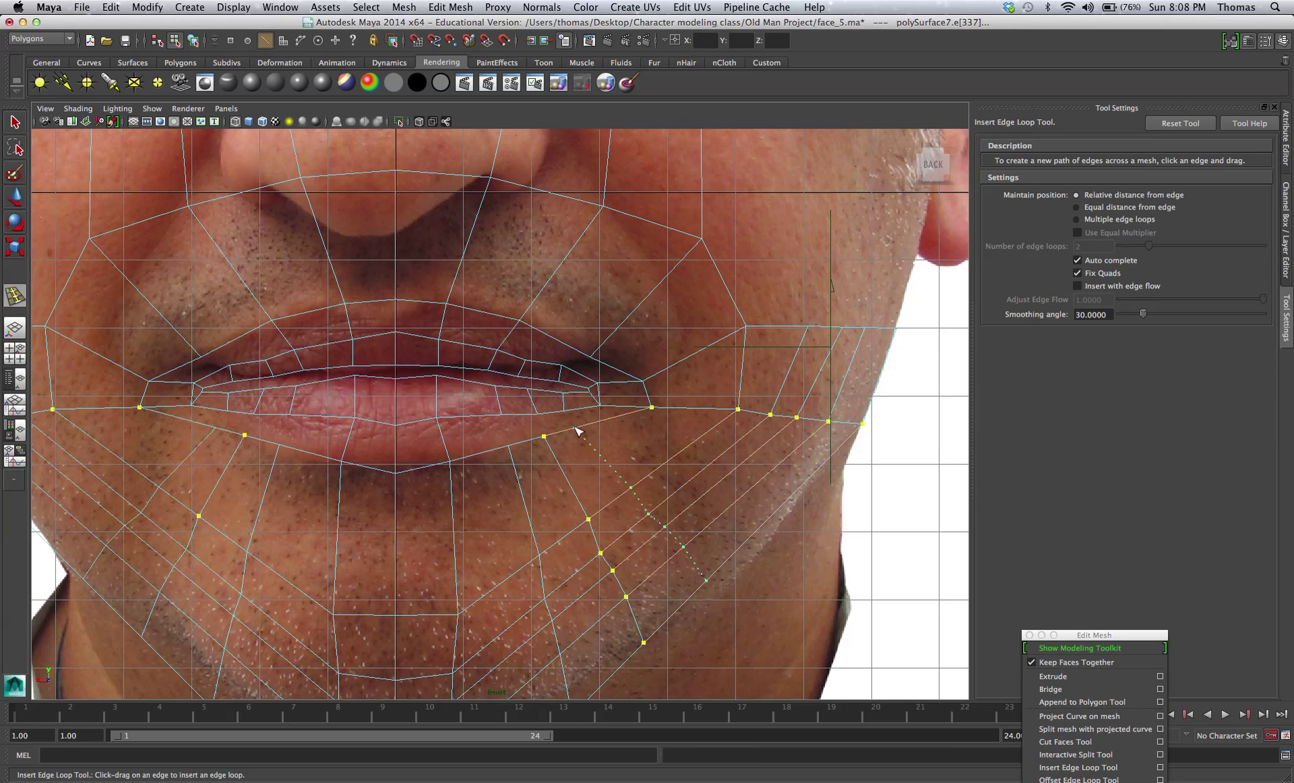
Insert a third edge loop on each side of the chin, nearest the mouth corners, and display the mesh shaded.
left_click_drag(578, 429, 578, 429)
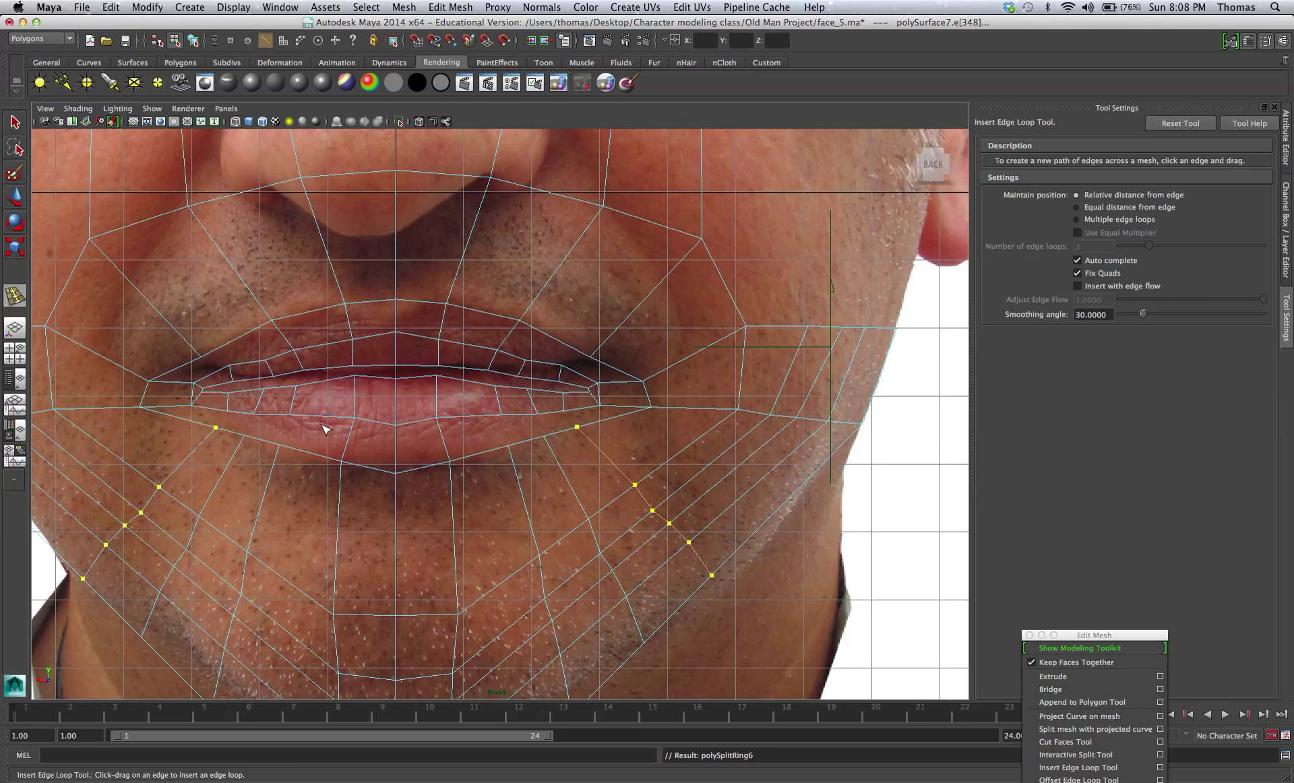
key("5")
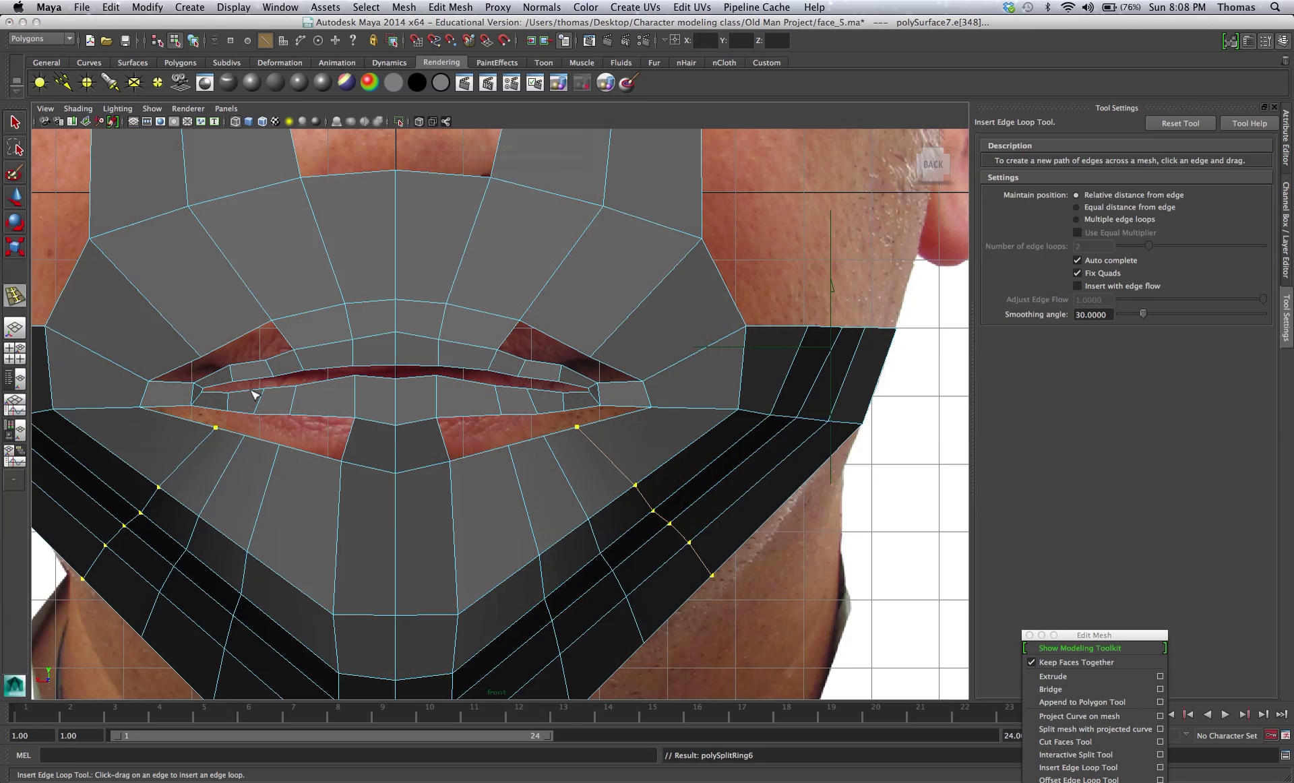
key("q")
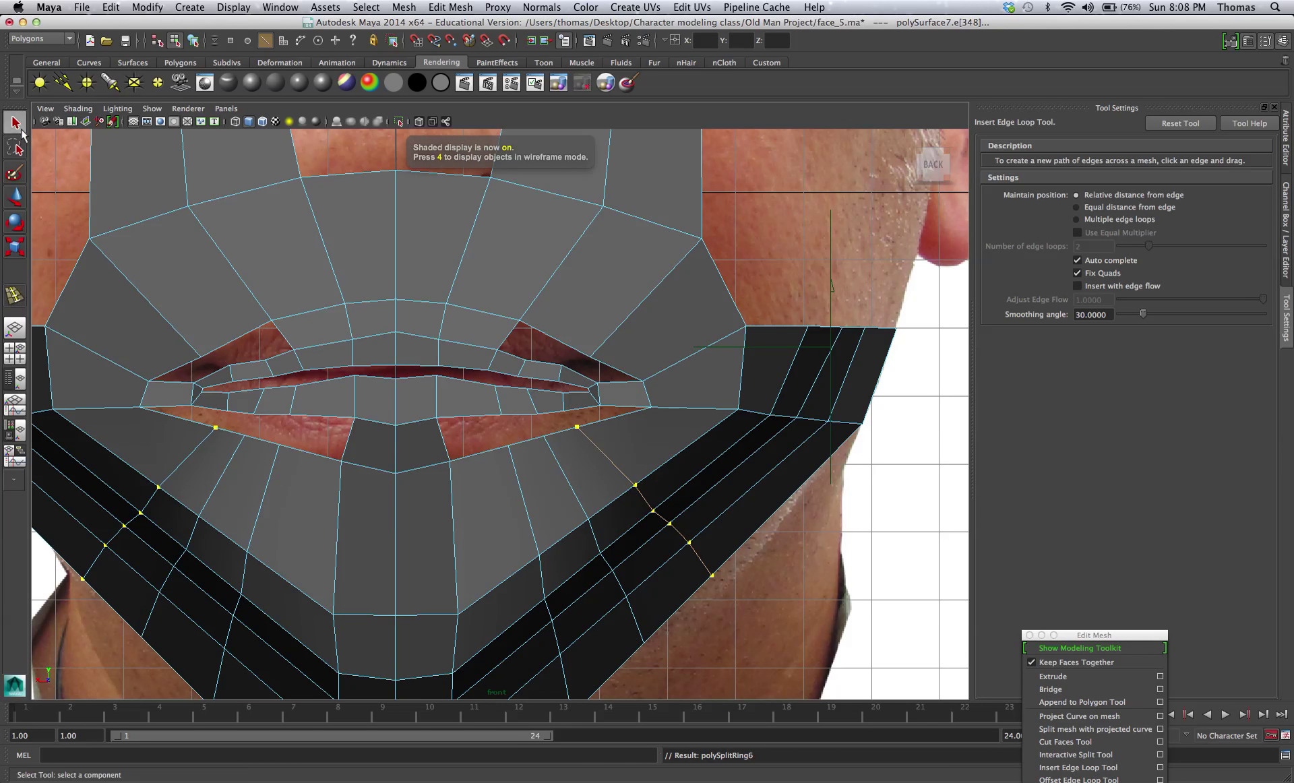
Append two polygons across the right-hand gap between the lower lip and chin, working outward from the centre faces.
left_click(1082, 702)
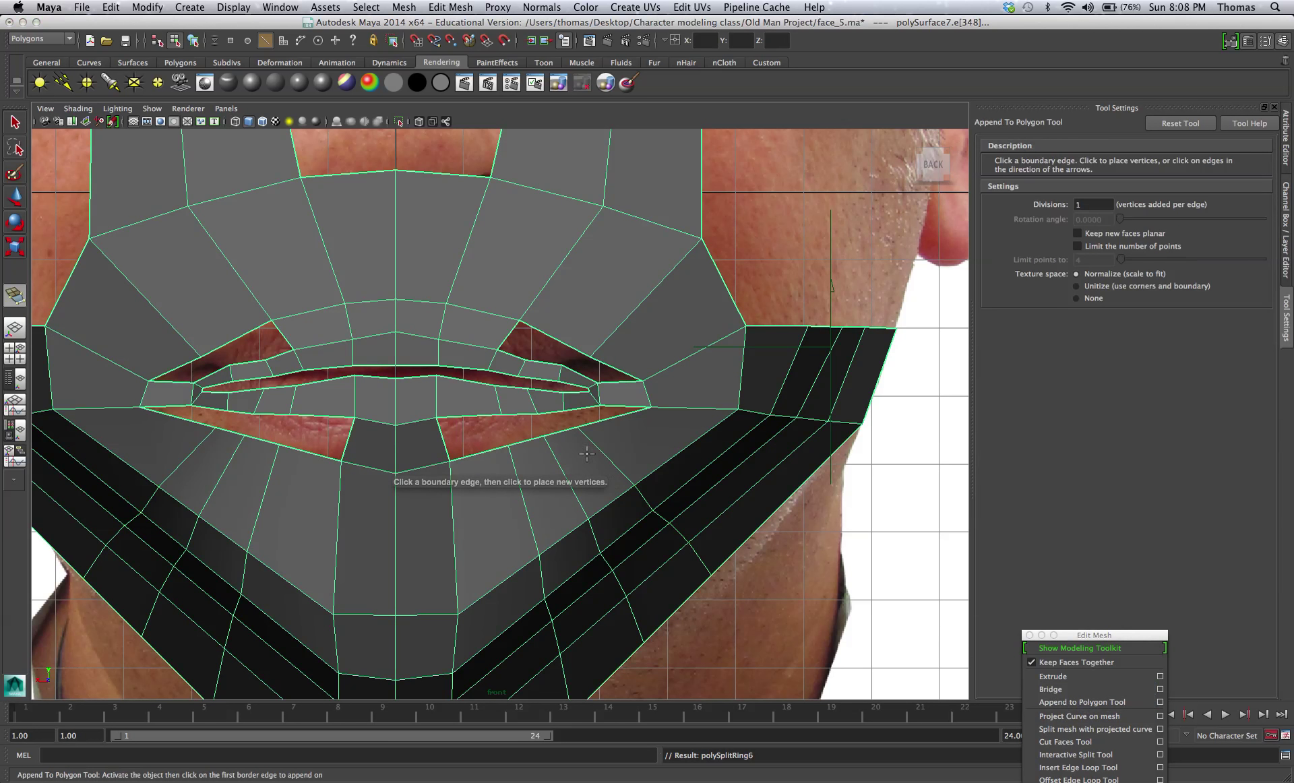
left_click(484, 451)
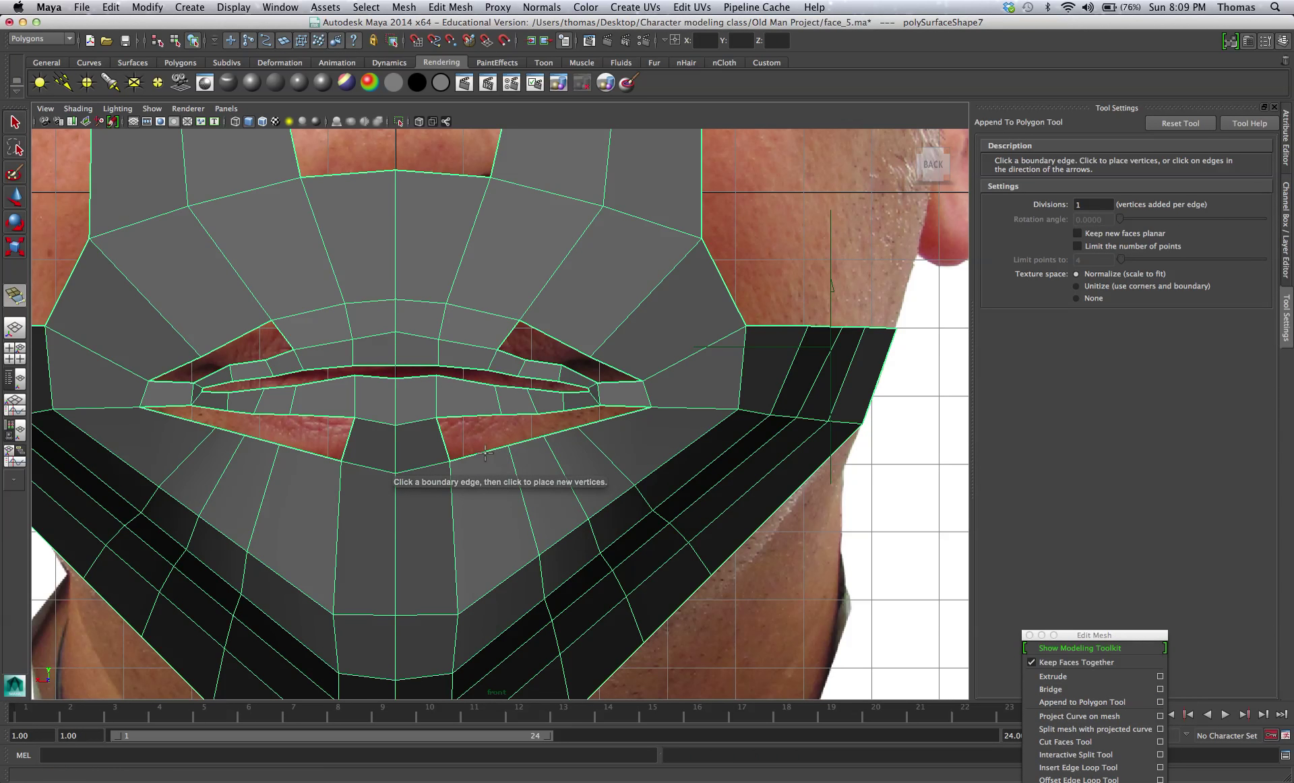
left_click(474, 413)
key("Return")
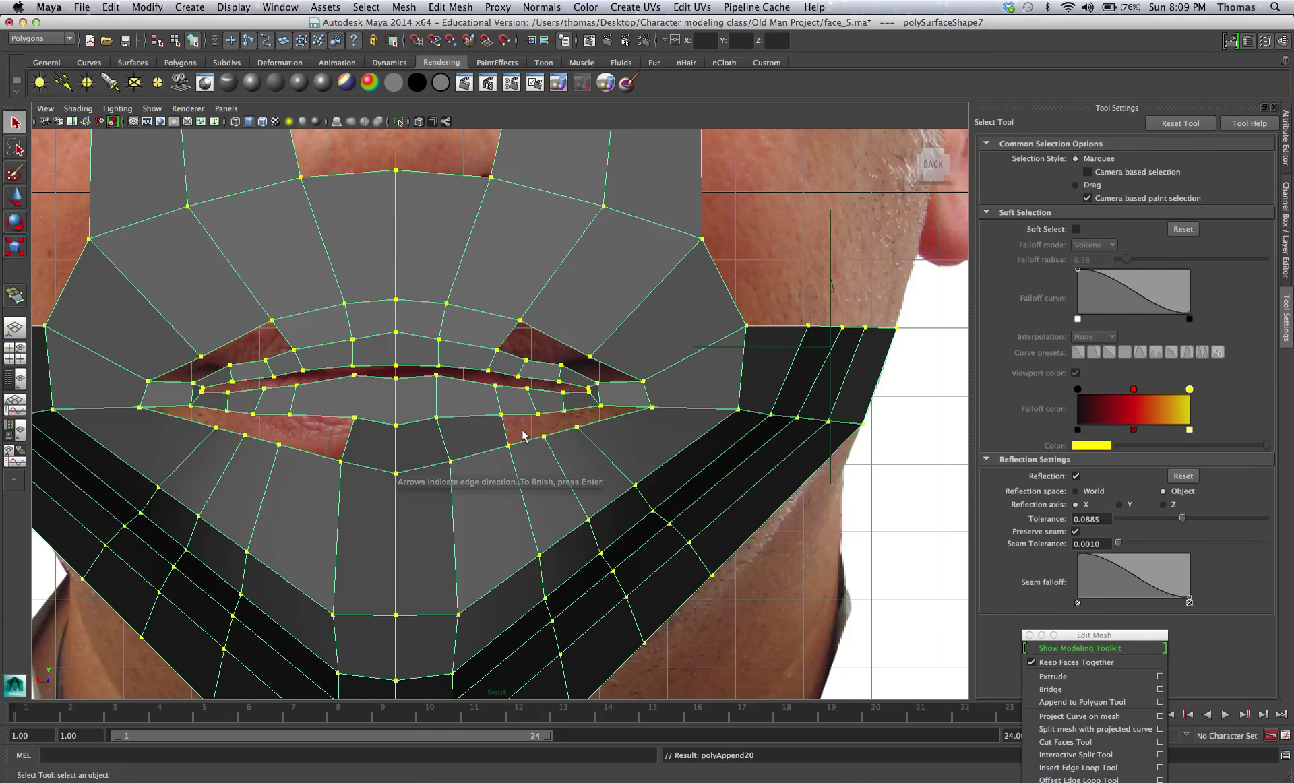
key("F8")
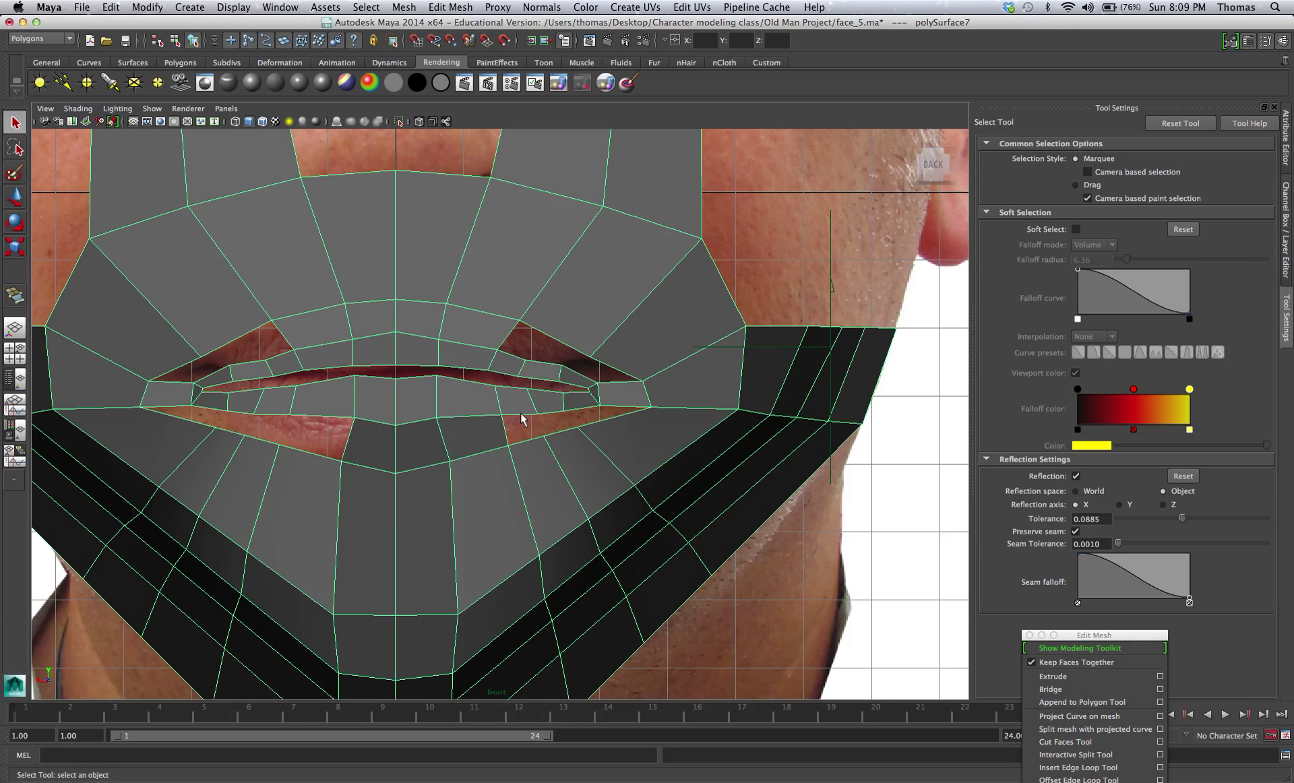
key("y")
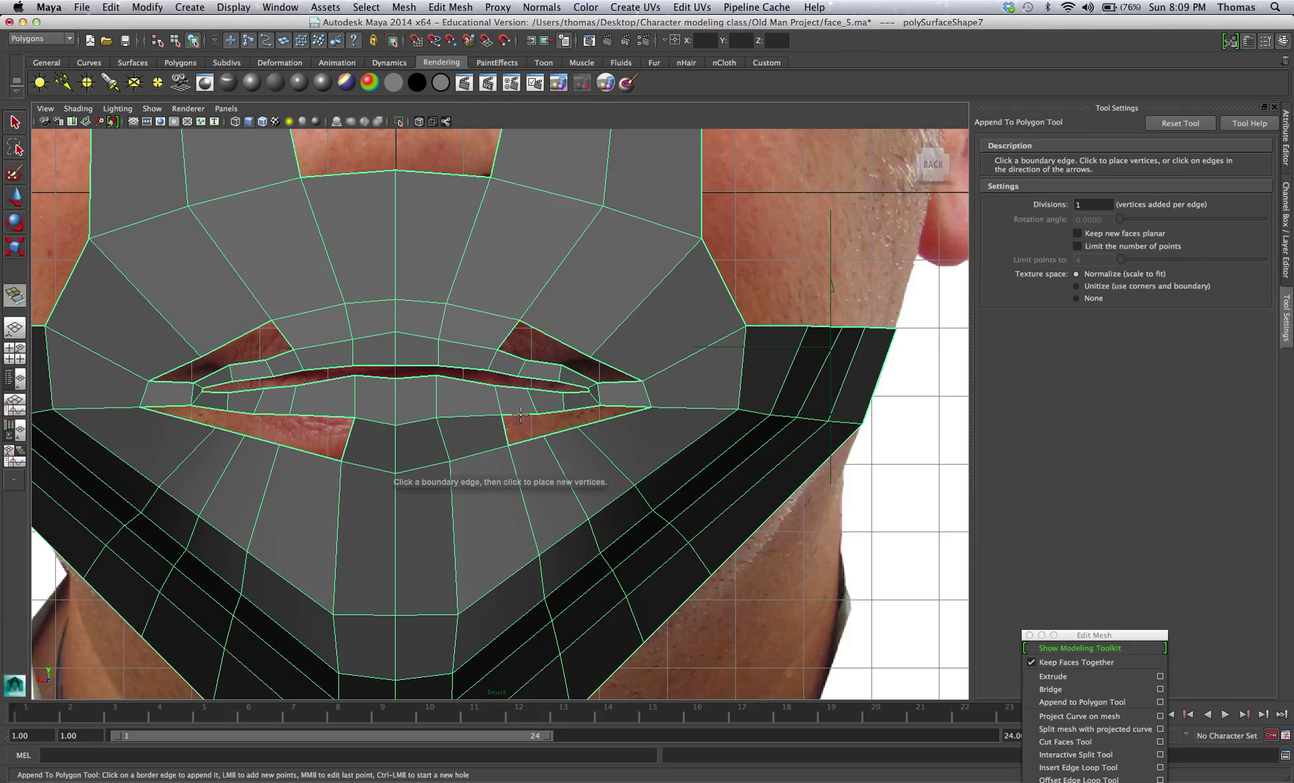
left_click(526, 441)
left_click(536, 426)
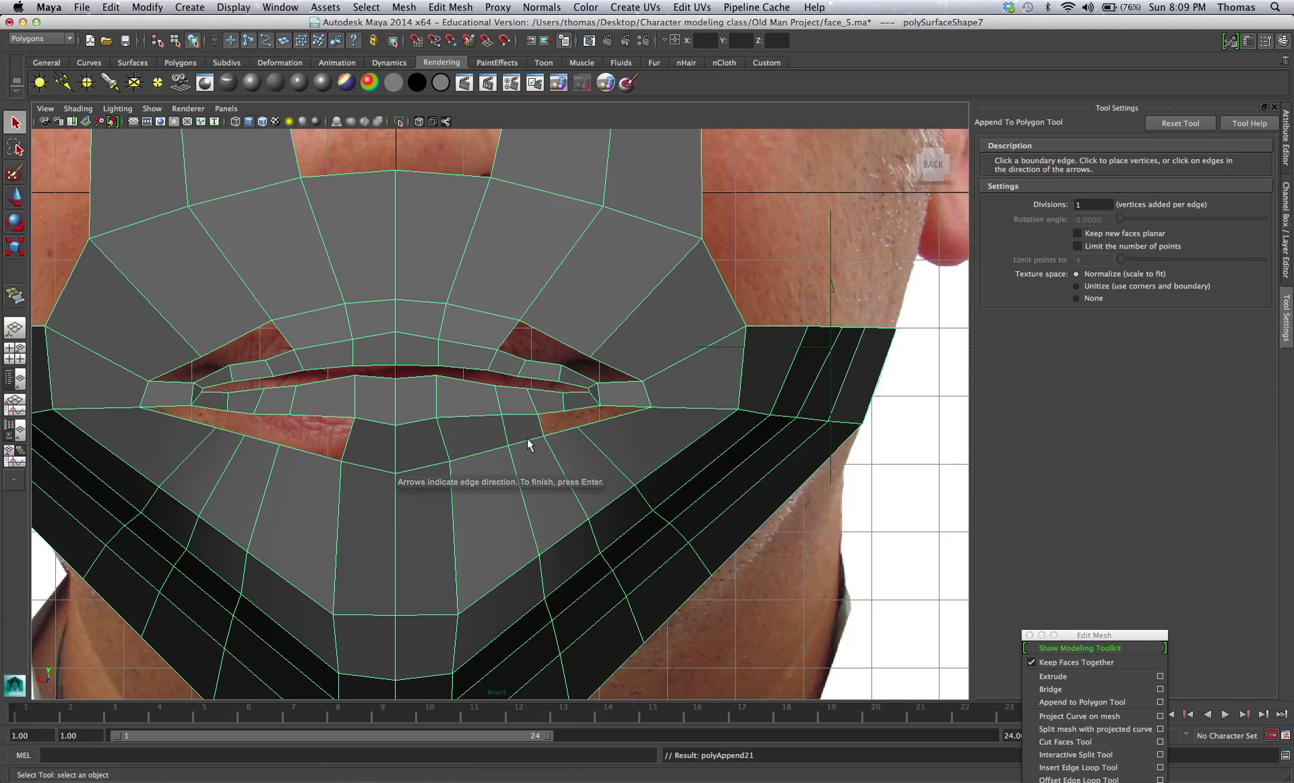
key("Return")
Append two more polygons to close the rest of the right-hand gap beneath the lower lip, up to the mouth corner.
key("y")
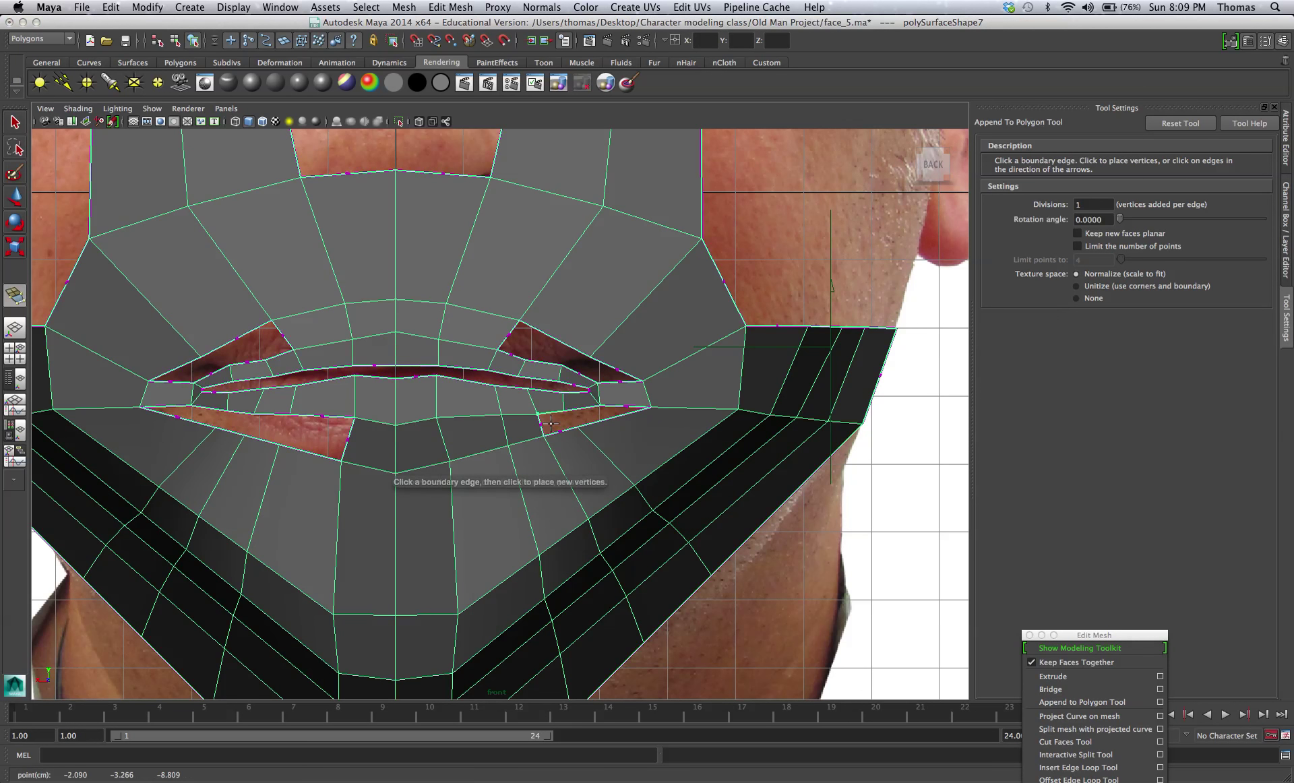
left_click(559, 432)
key("Return")
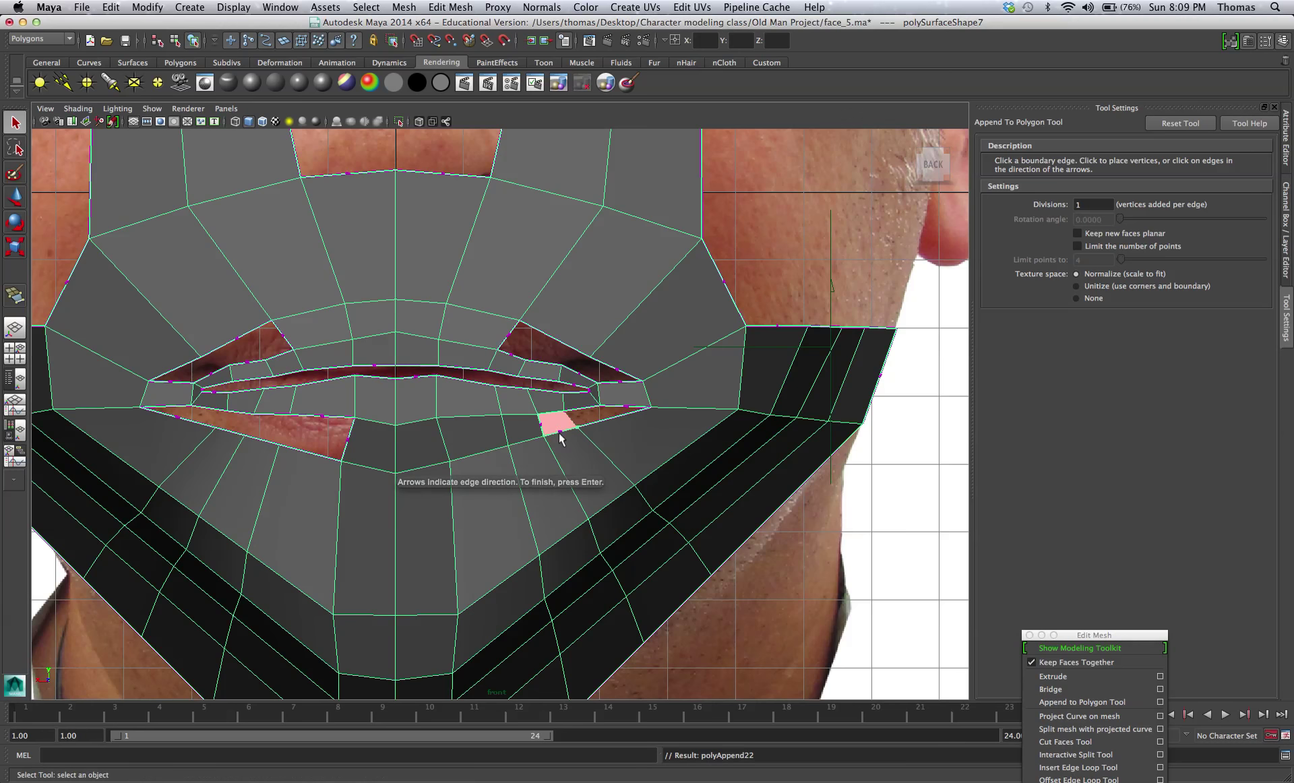
key("y")
left_click(579, 408)
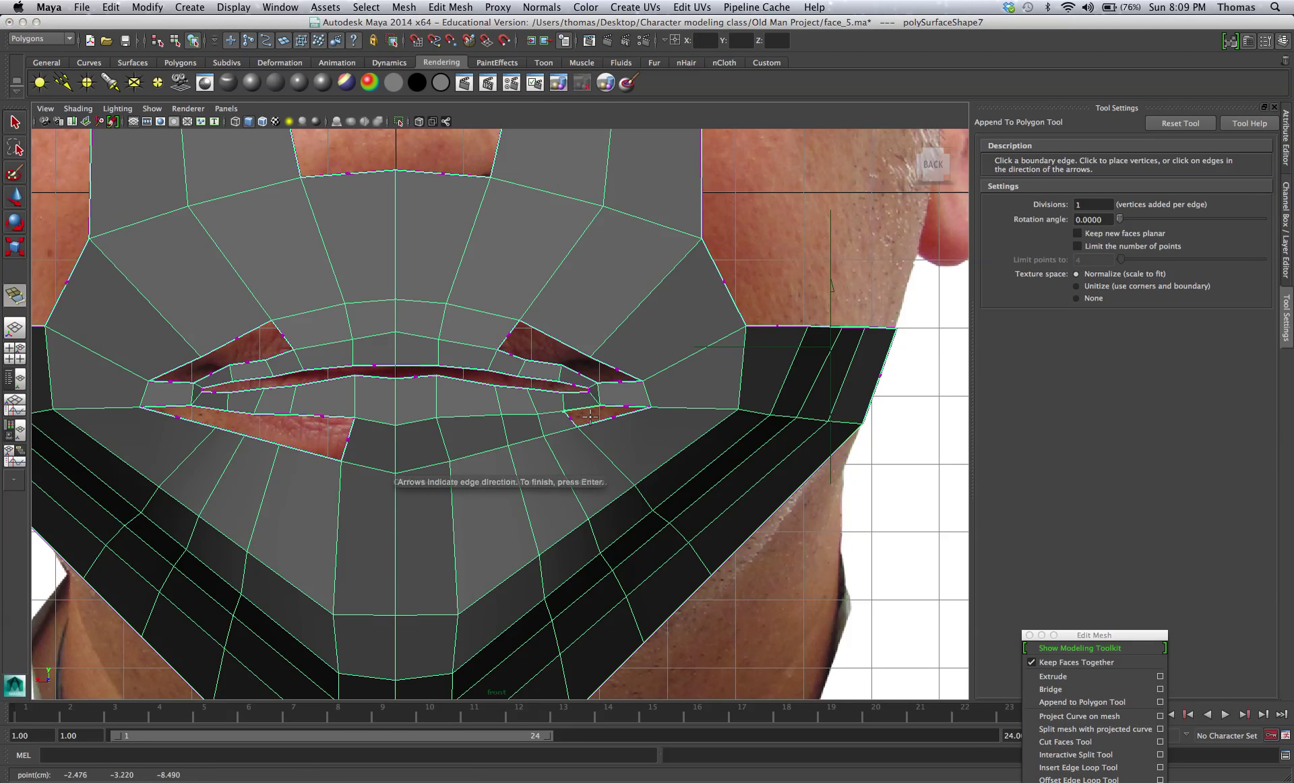
left_click(602, 421)
key("Return")
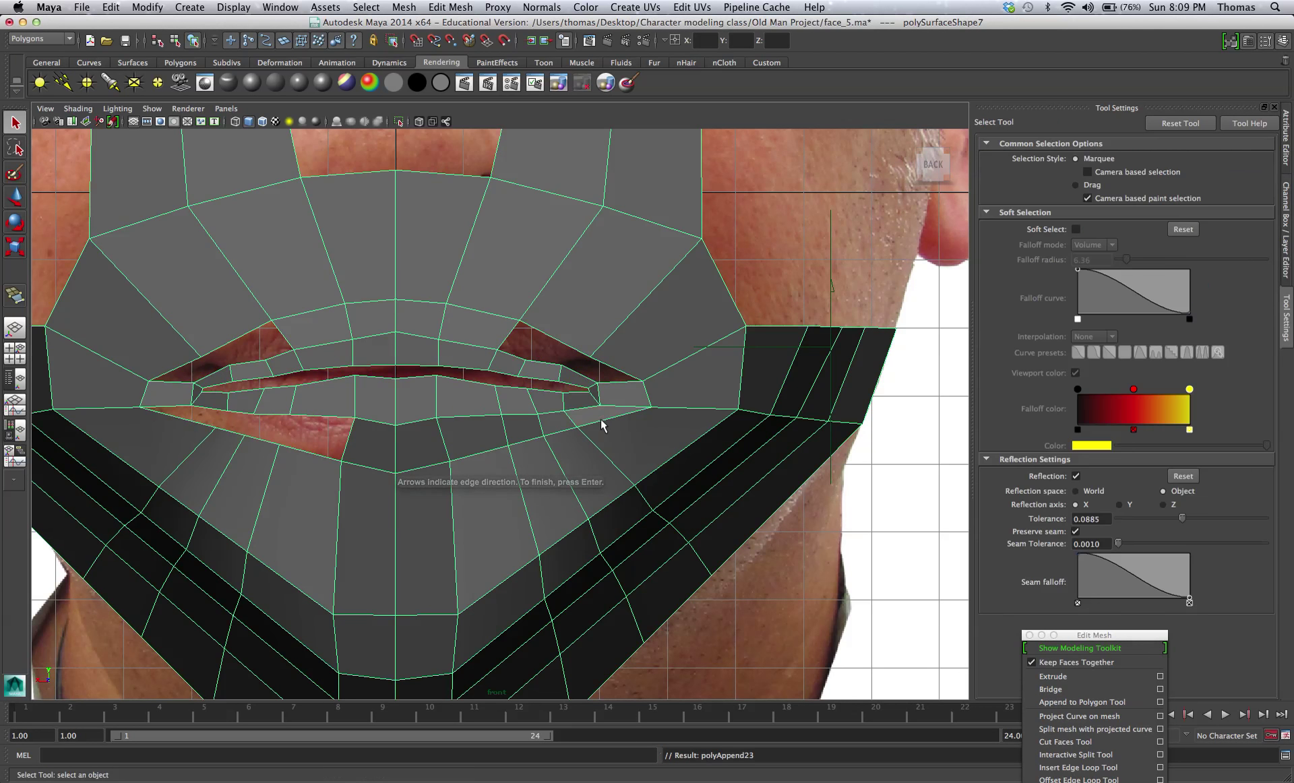
Append two polygons across the left-hand gap between the lower lip and chin, working outward from the centre faces.
key("y")
left_click(319, 416)
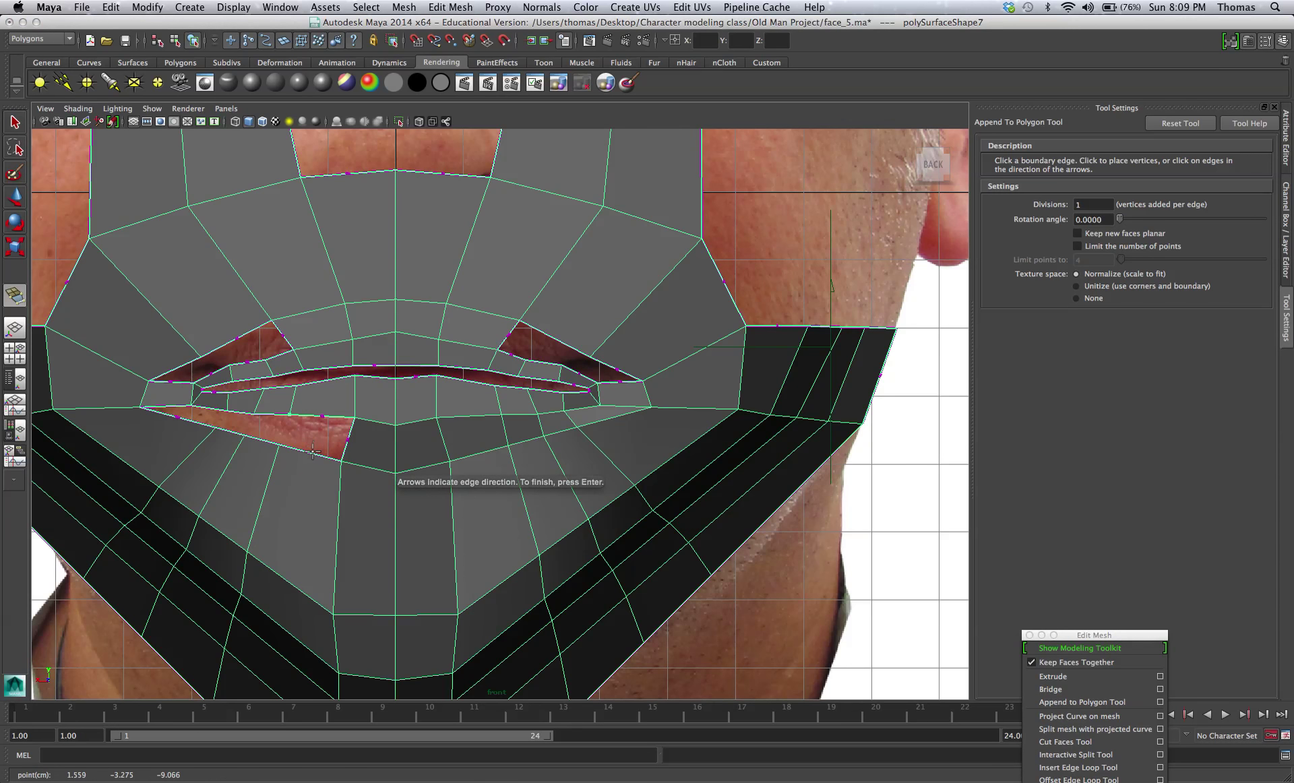
left_click(315, 451)
key("Return")
left_click(274, 416)
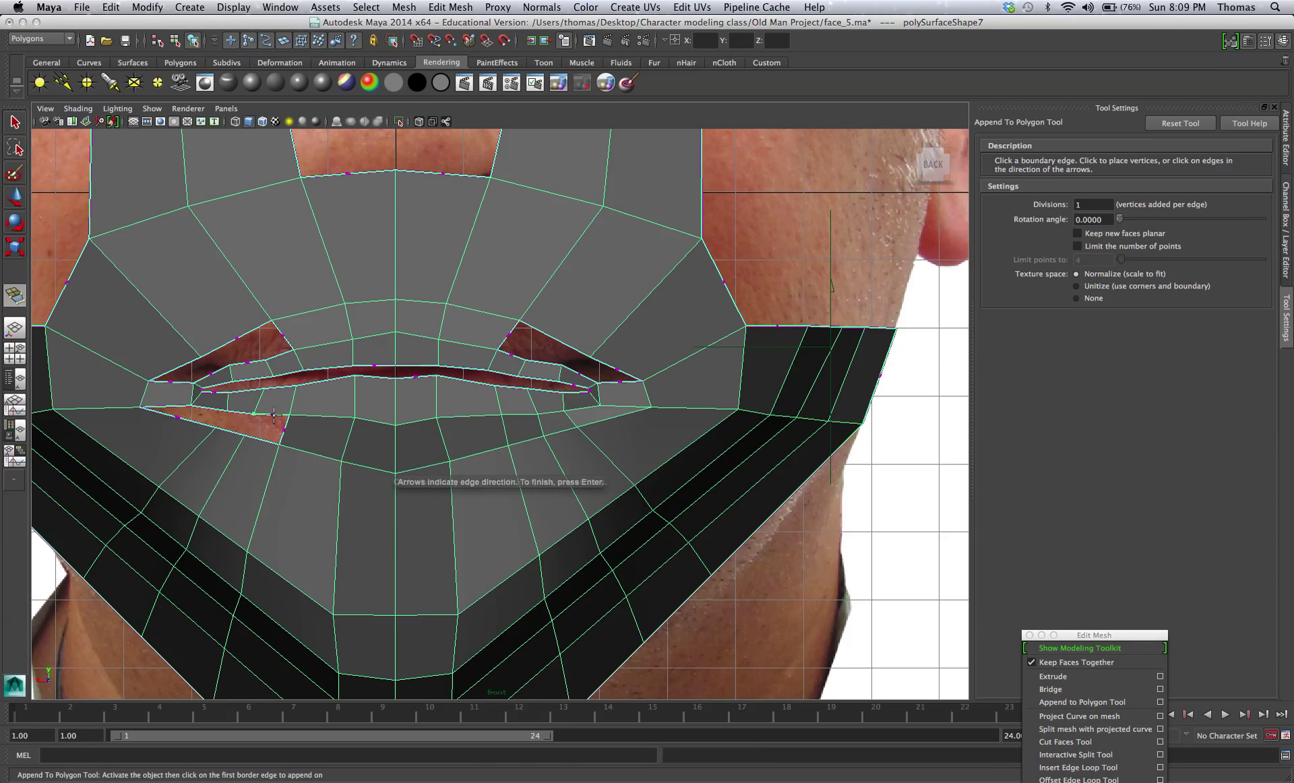
left_click(271, 439)
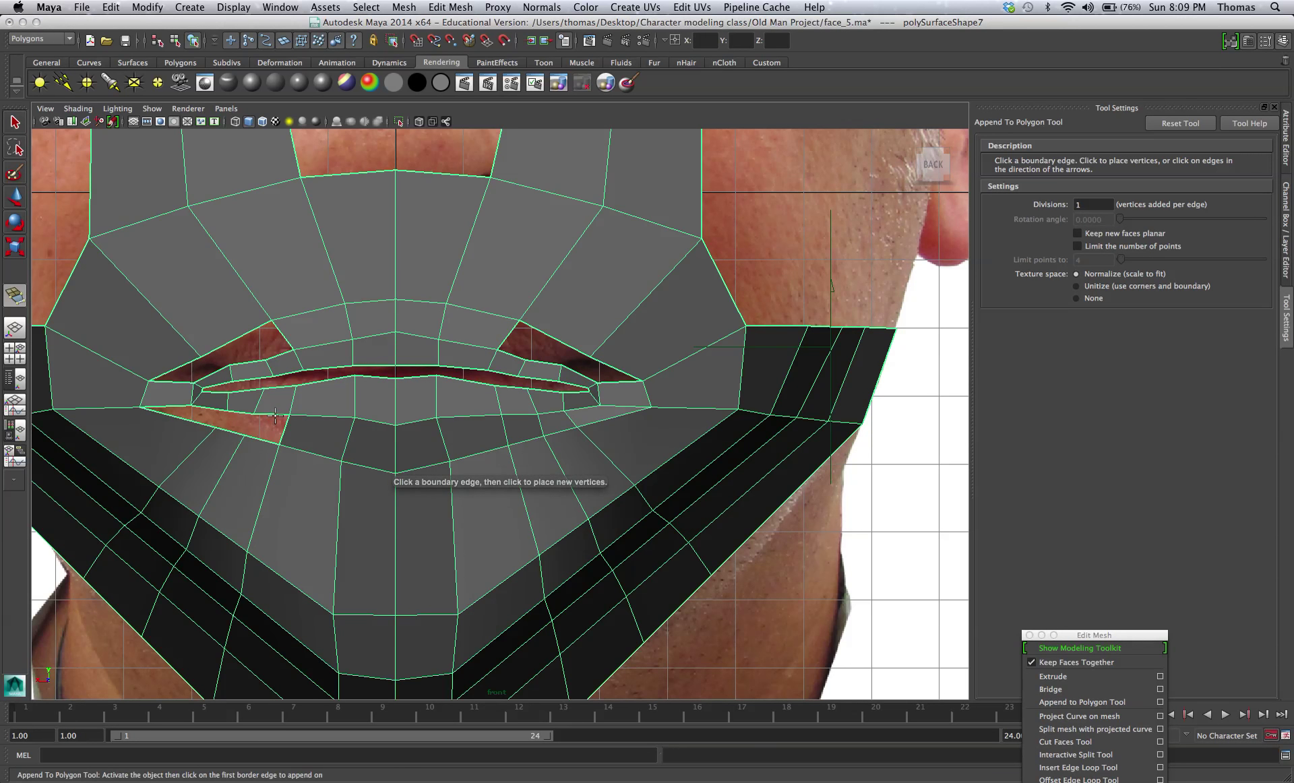
left_click(275, 415)
left_click(260, 440)
key("q")
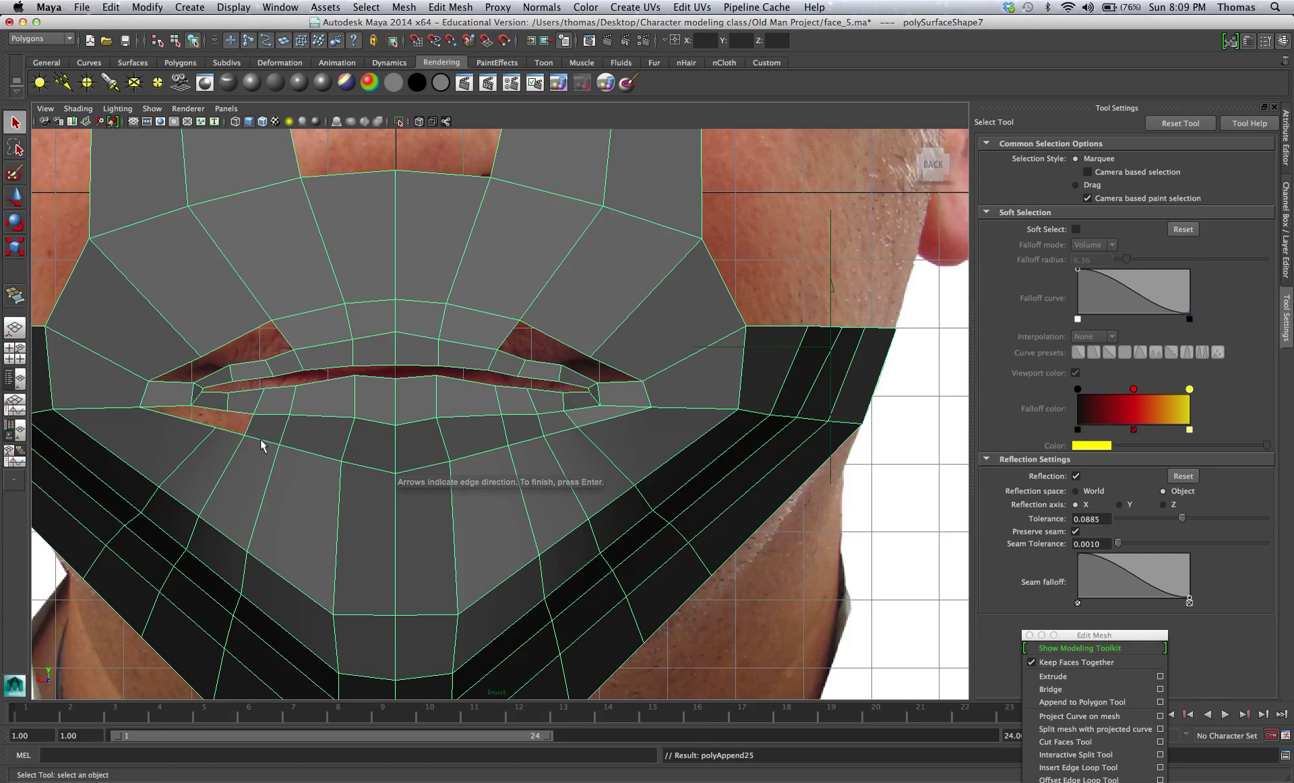
Append two more polygons to close the rest of the left-hand gap beneath the lower lip, up to the mouth corner.
key("y")
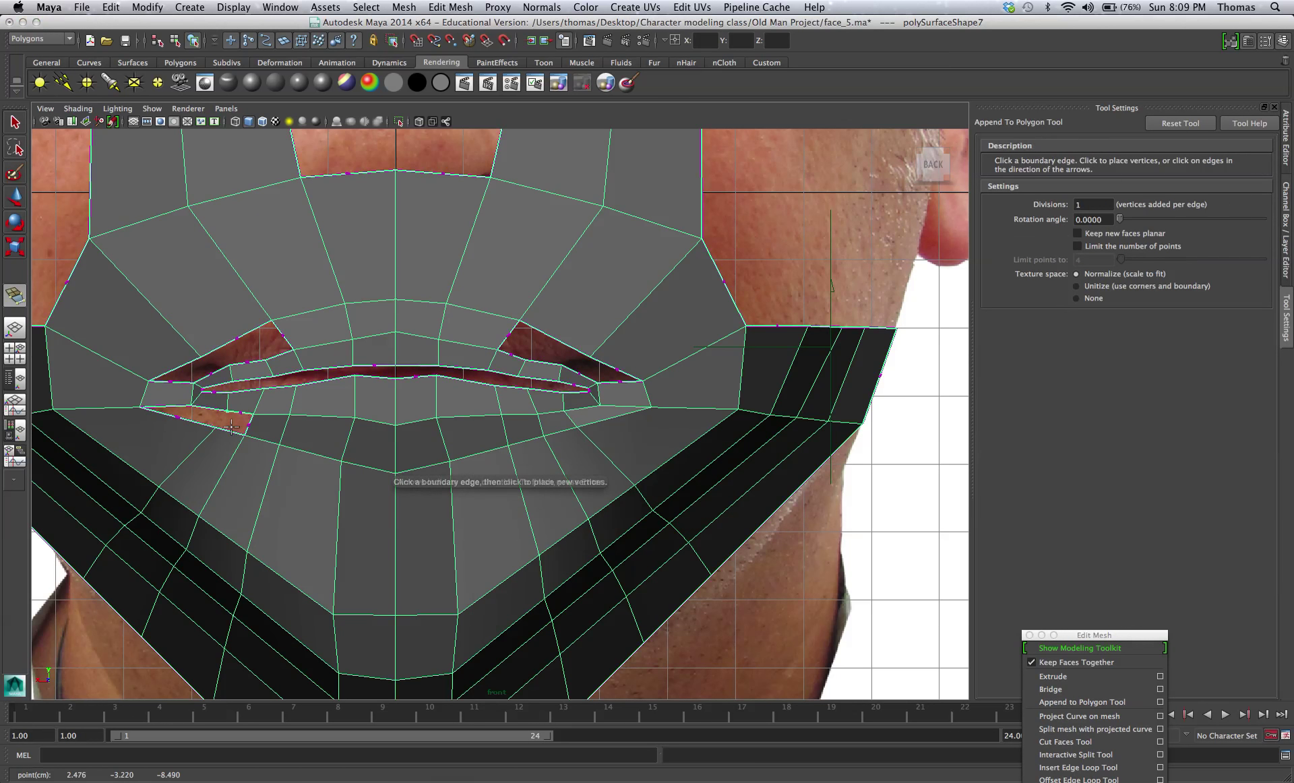
left_click(232, 430)
key("Return")
key("y")
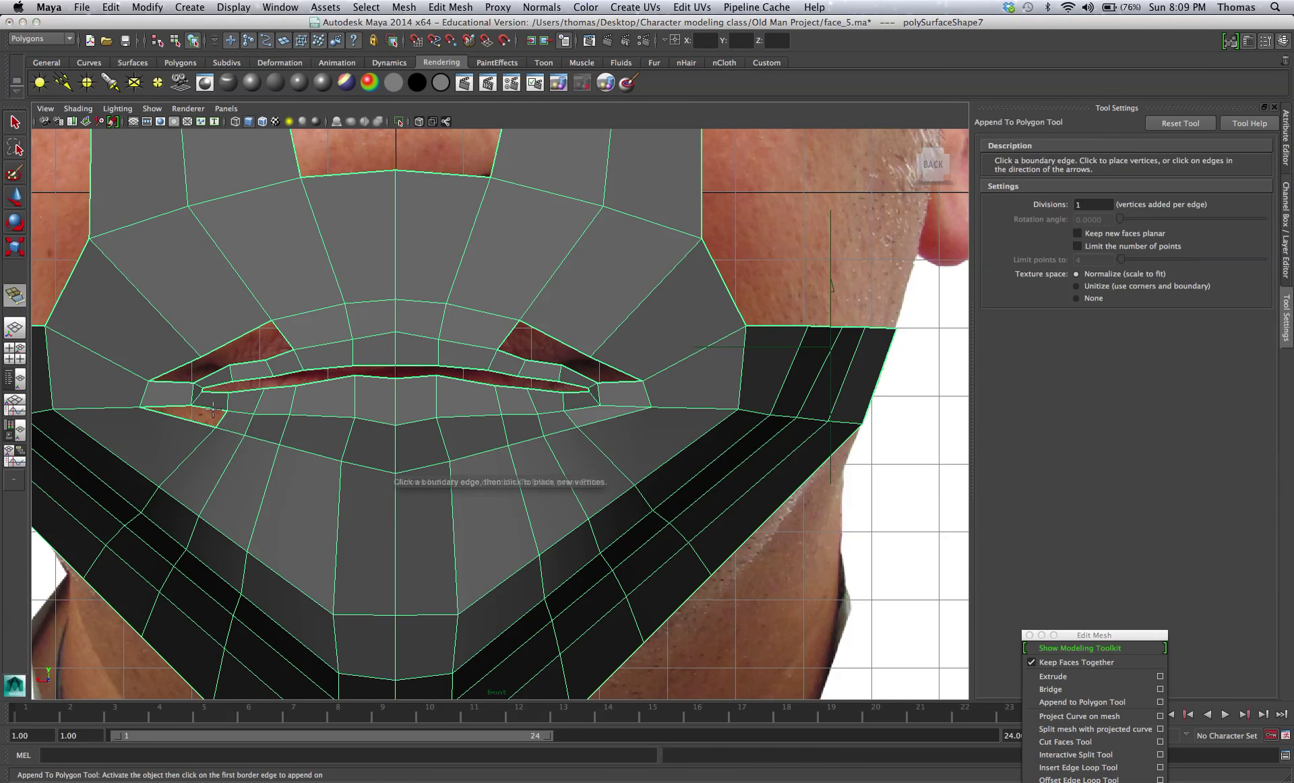
left_click(199, 422)
left_click(198, 422)
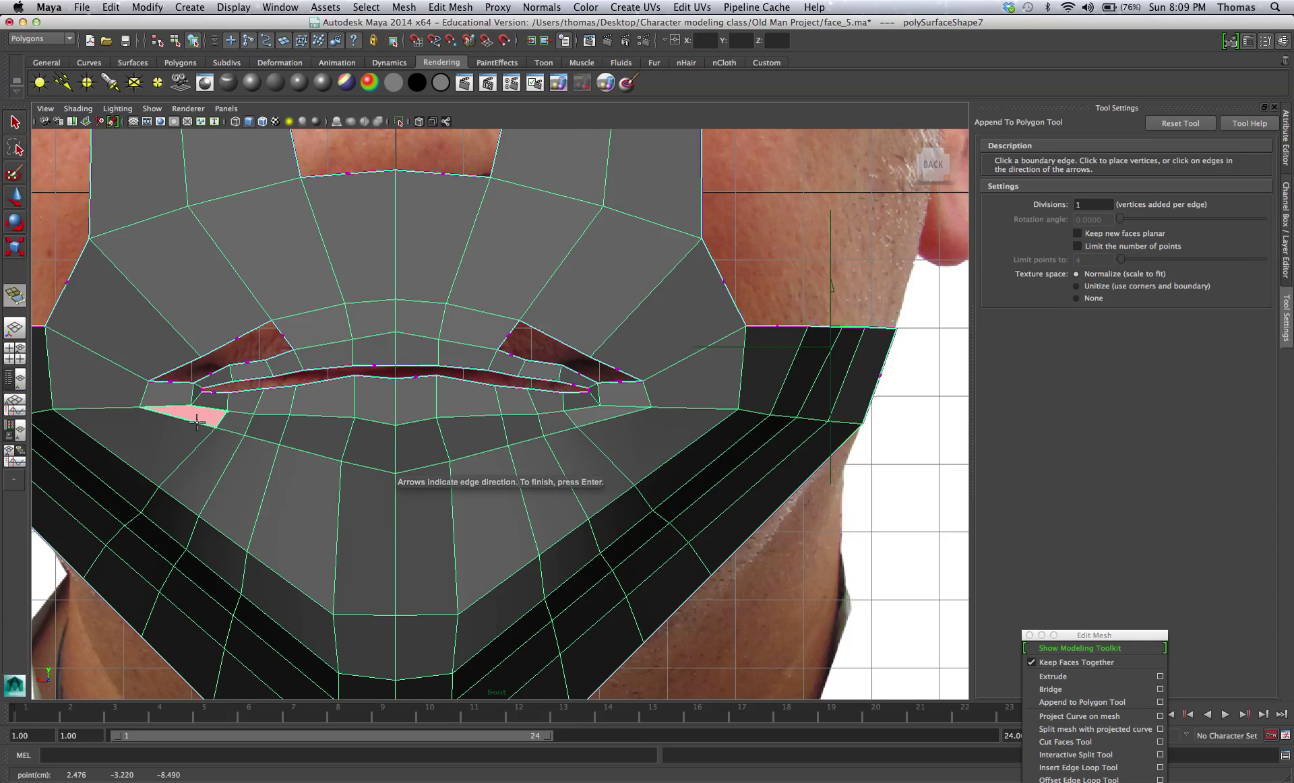
key("Return")
In the wireframe Back view, move the two vertex pairs nearest the centre of the lower-lip border symmetrically down to the photo's lip outline.
key("space")
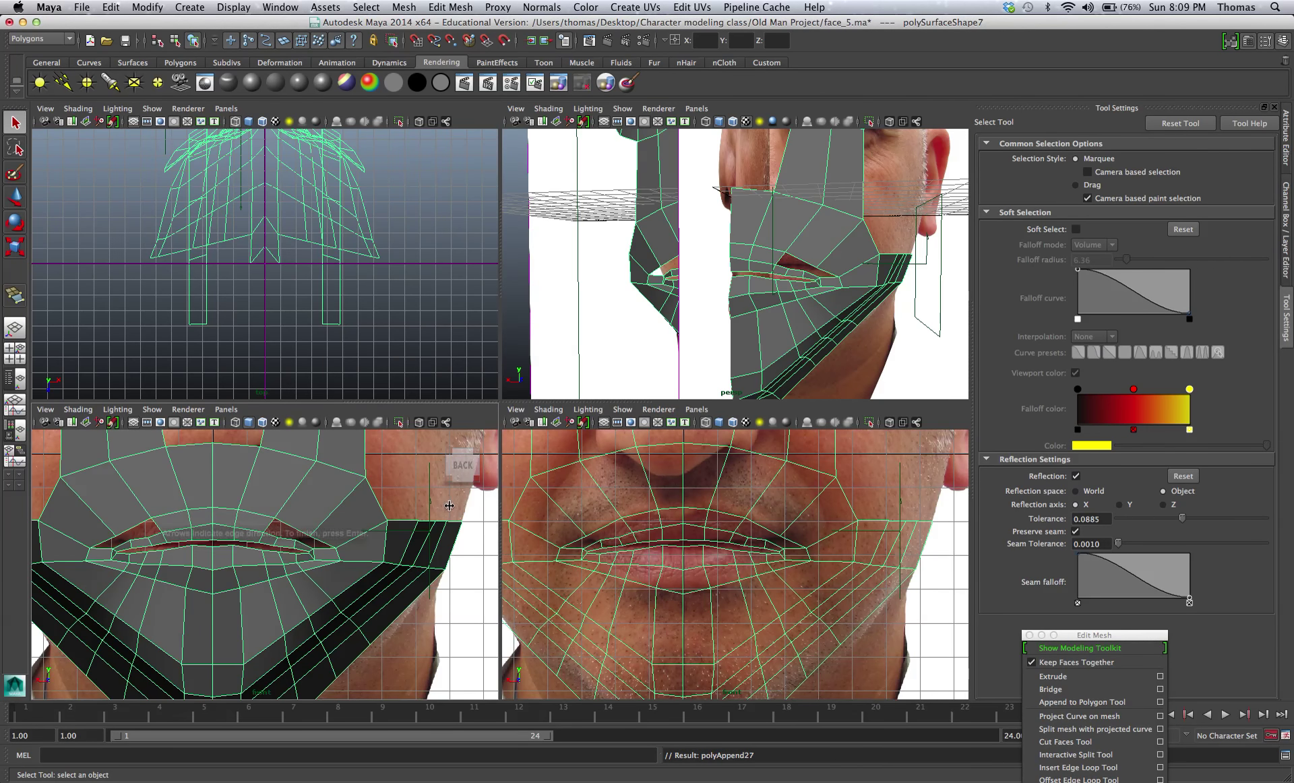
key("space")
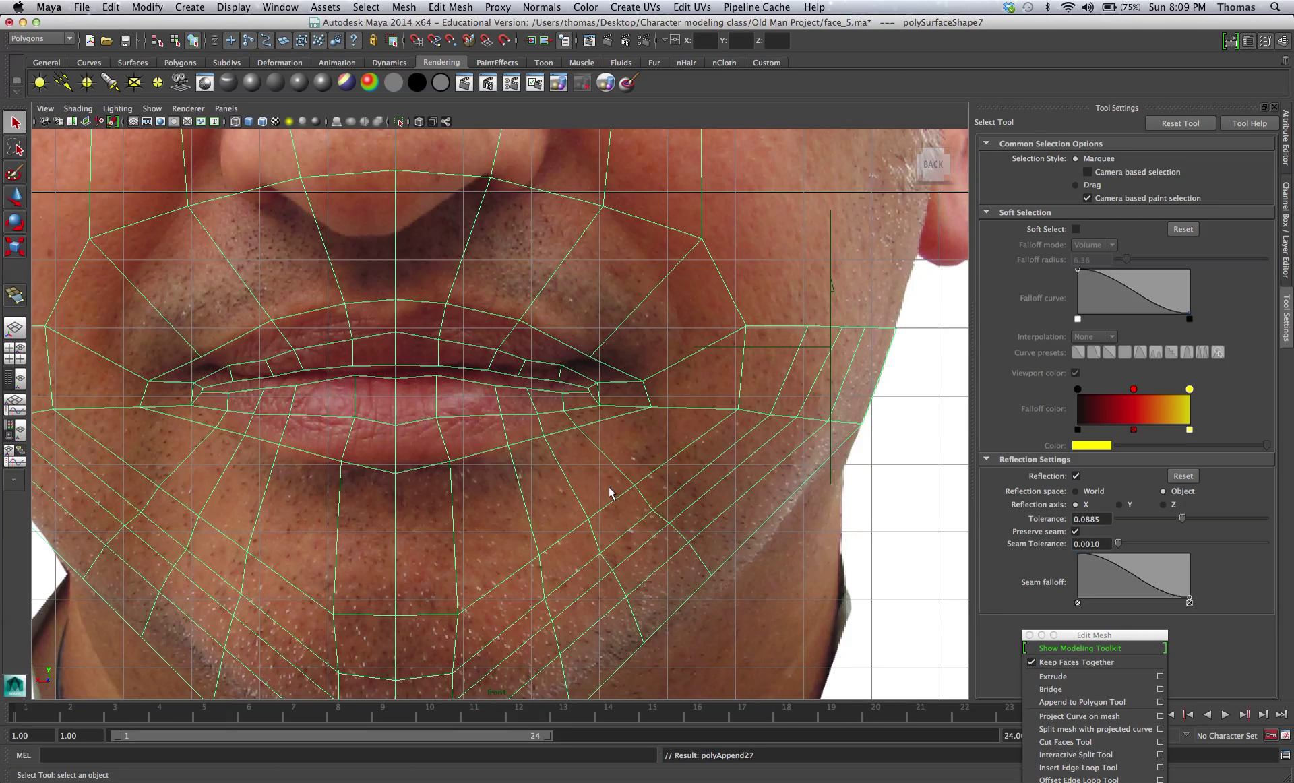
right_click(482, 482)
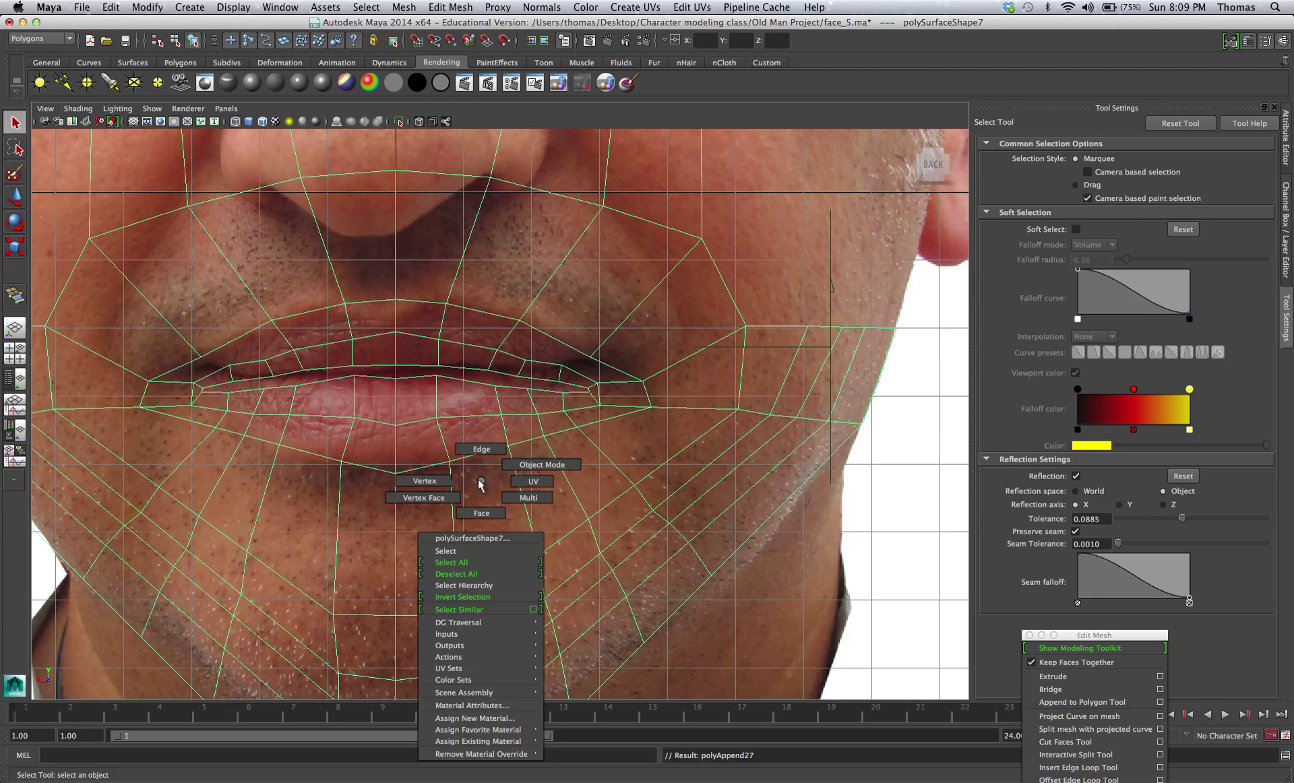
right_click_drag(481, 481, 450, 477)
scroll(383, 456, "down", 5)
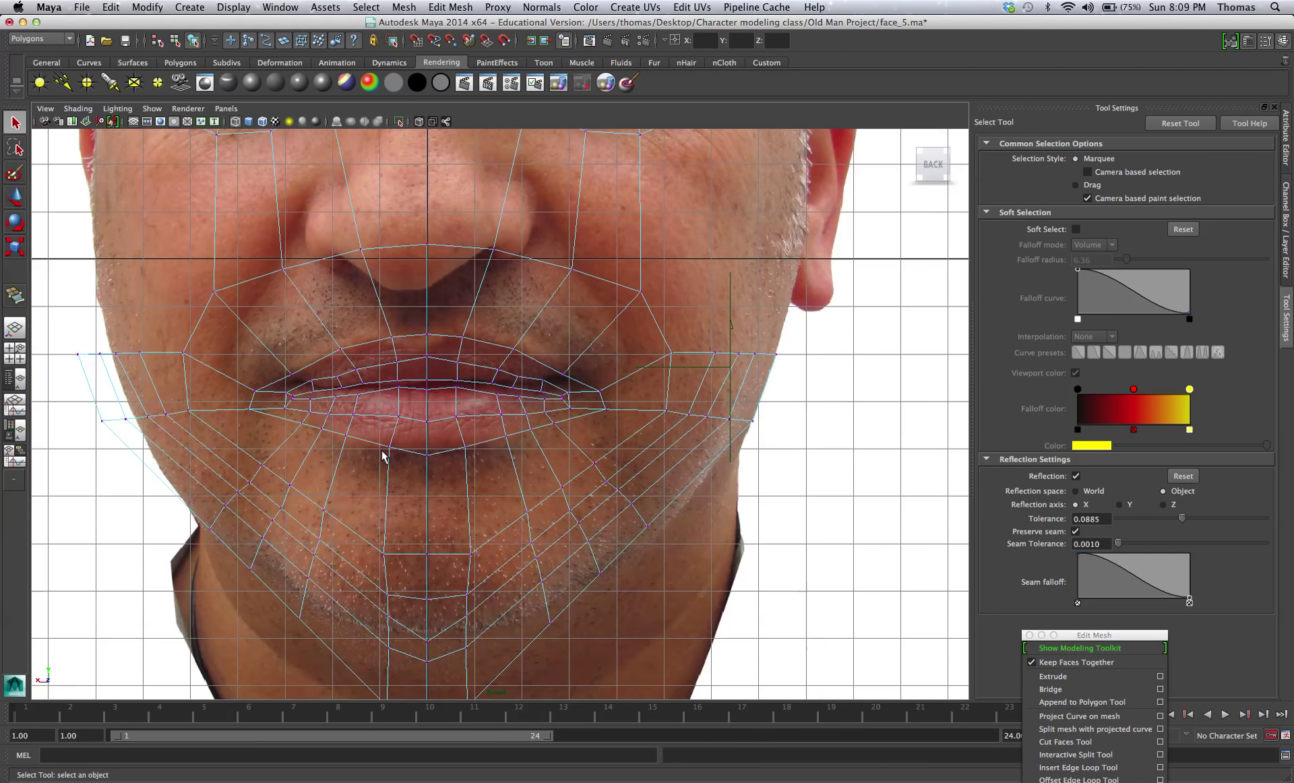
scroll(384, 457, "up", 8)
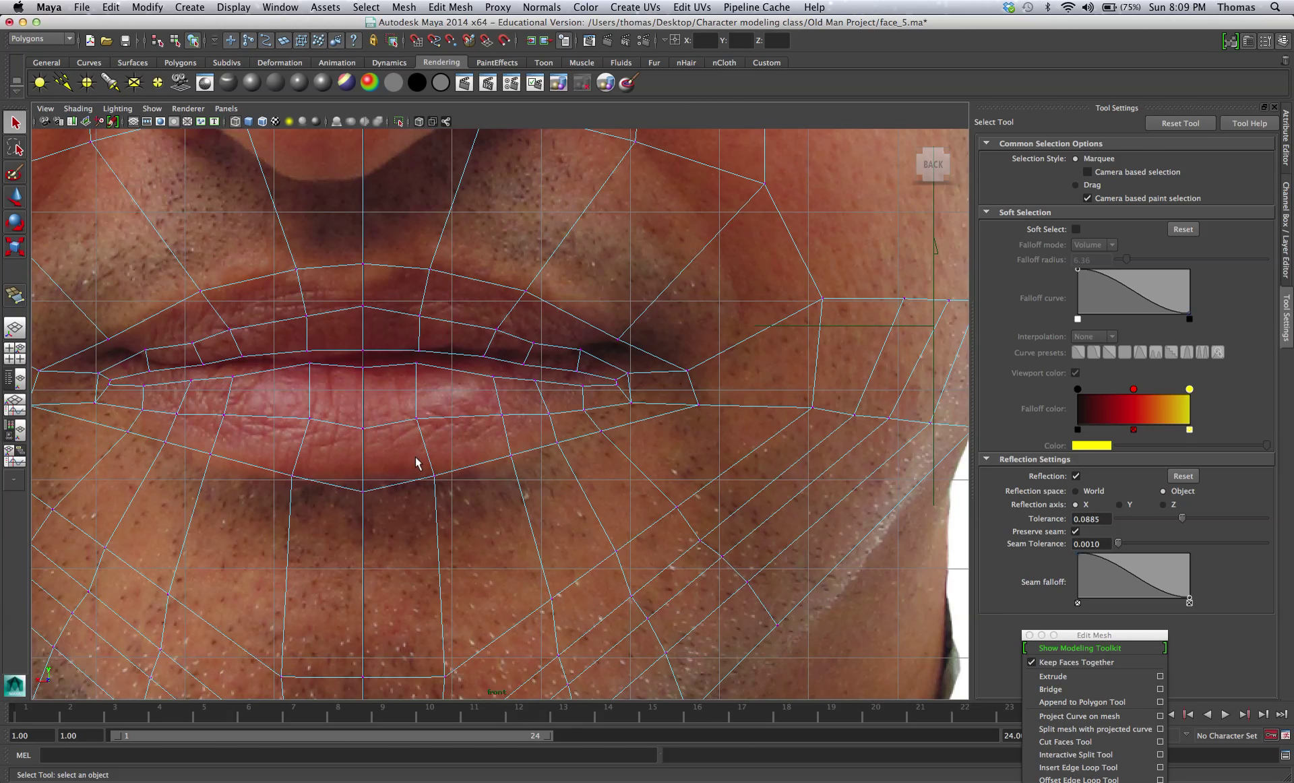
mouse_move(425, 457)
left_mouse_down()
mouse_move(450, 493)
mouse_move(436, 474)
left_mouse_up()
key("w")
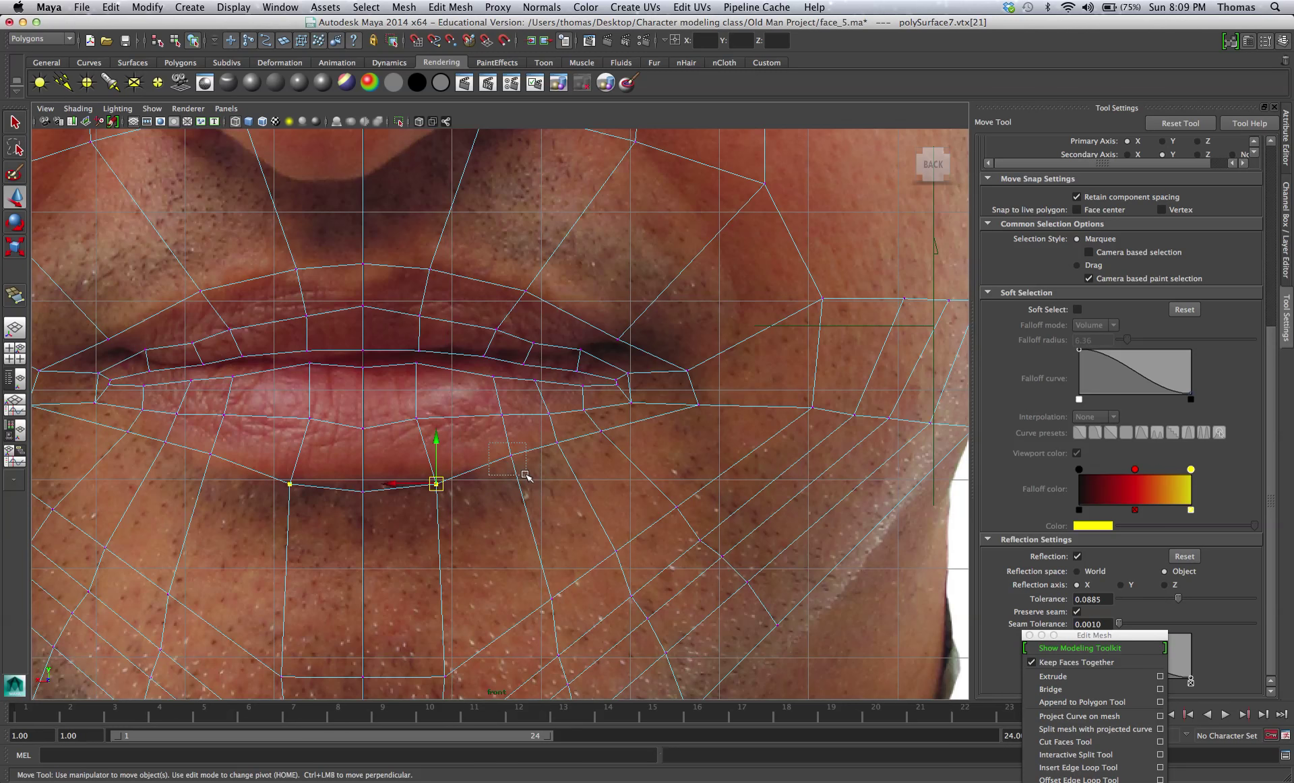
left_click(512, 455)
left_click_drag(518, 459, 517, 474)
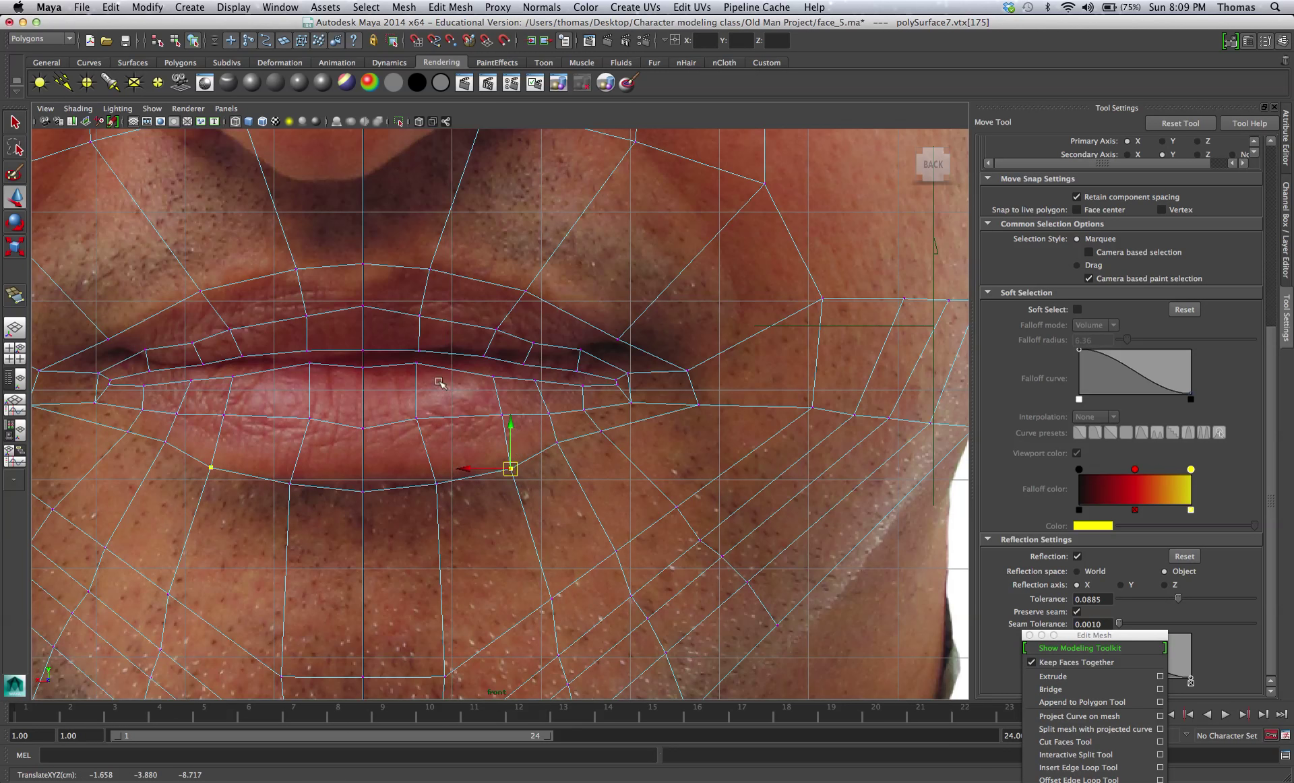
Adjust the lower lip's middle-row vertices, the centre vertex at the mouth opening and the upper-row vertices symmetrically to fit the photo.
left_click(418, 418)
left_click_drag(419, 419, 437, 422)
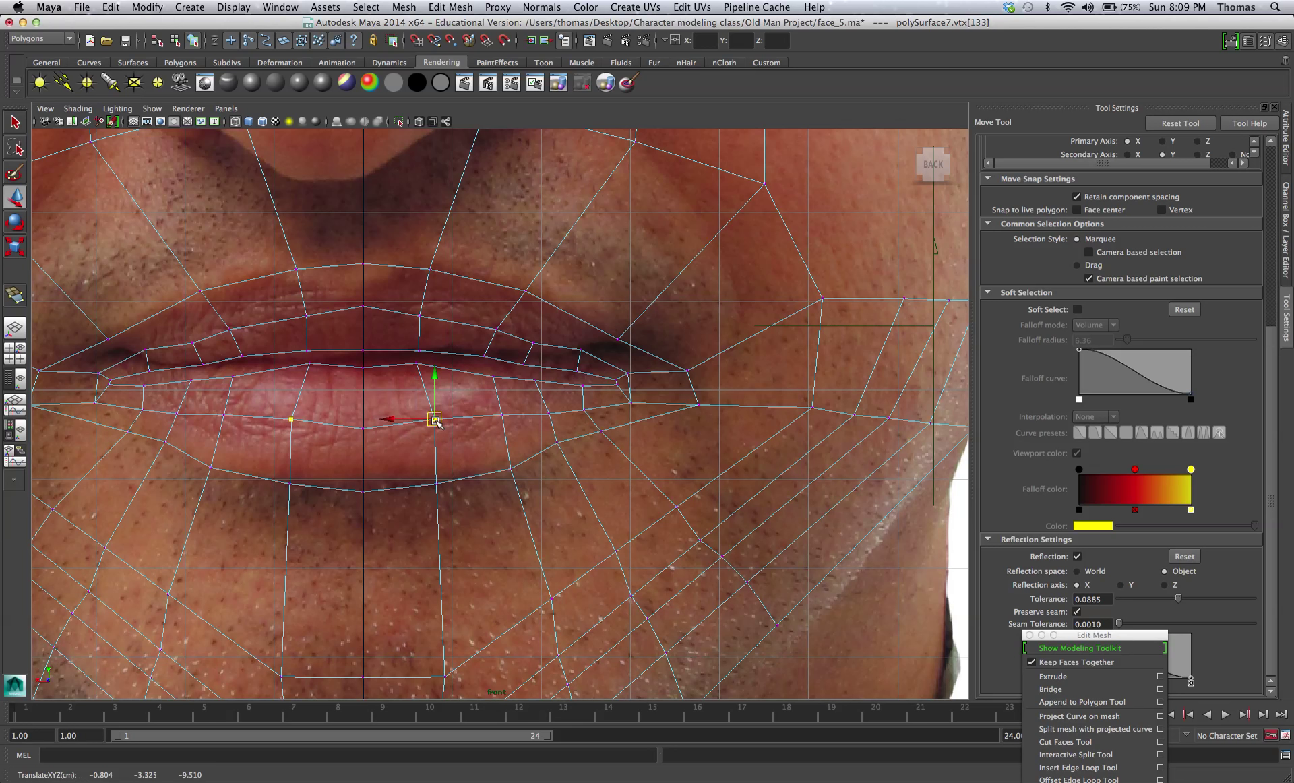
left_click(362, 367)
left_click_drag(365, 352, 365, 347)
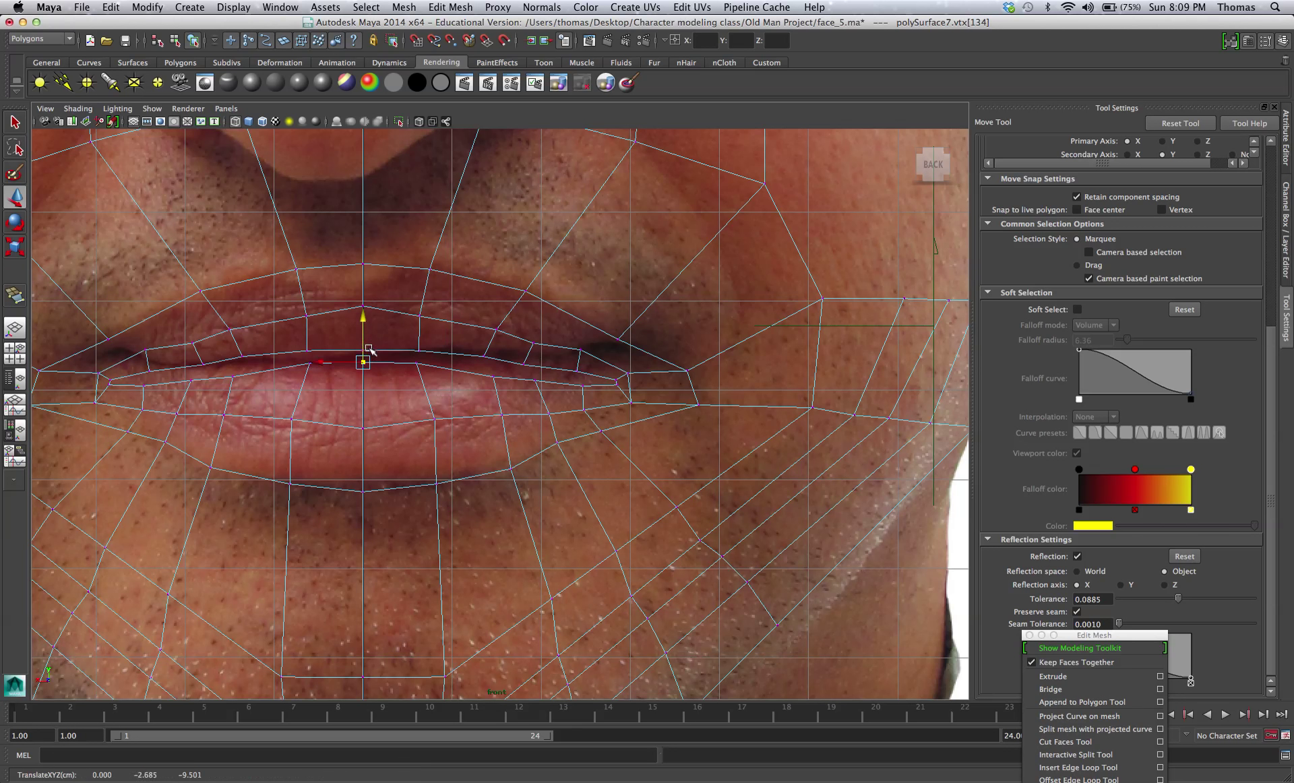
left_click(499, 406)
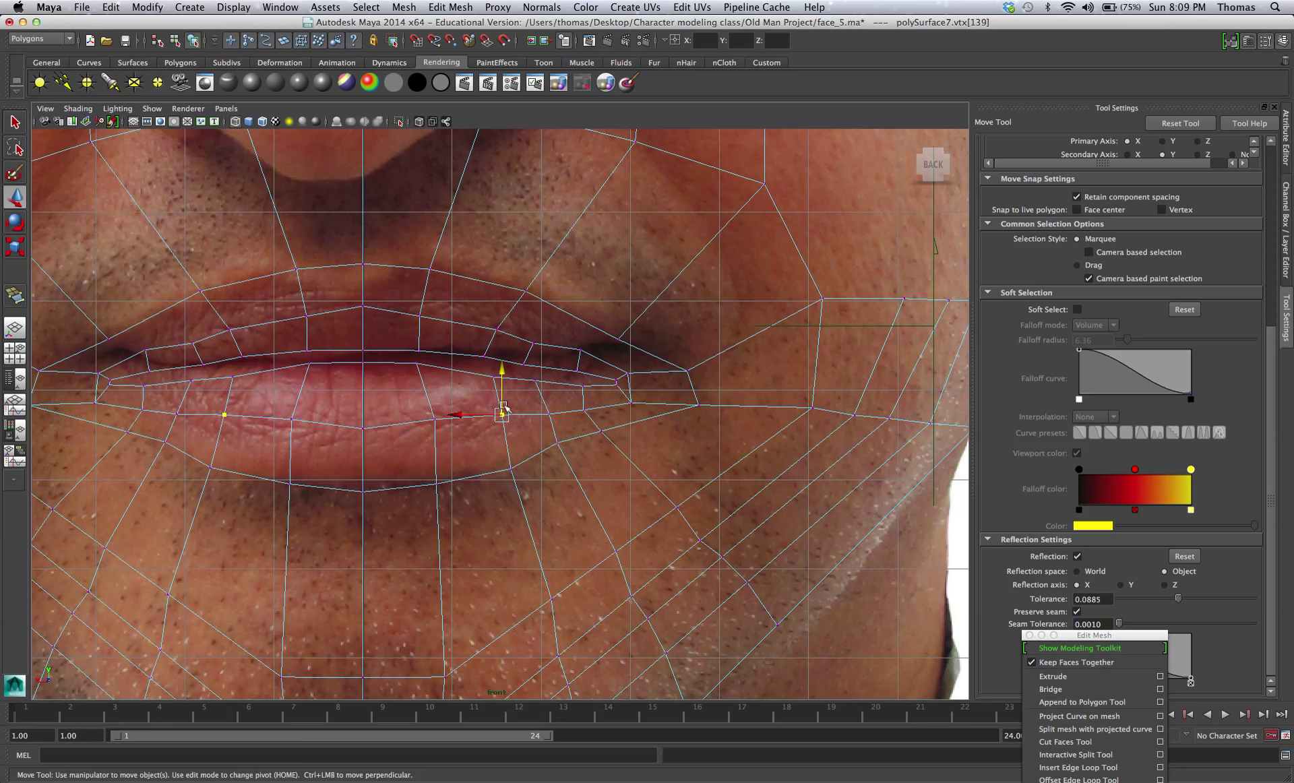
left_click(494, 376)
left_click_drag(500, 384, 542, 380)
left_click(536, 381)
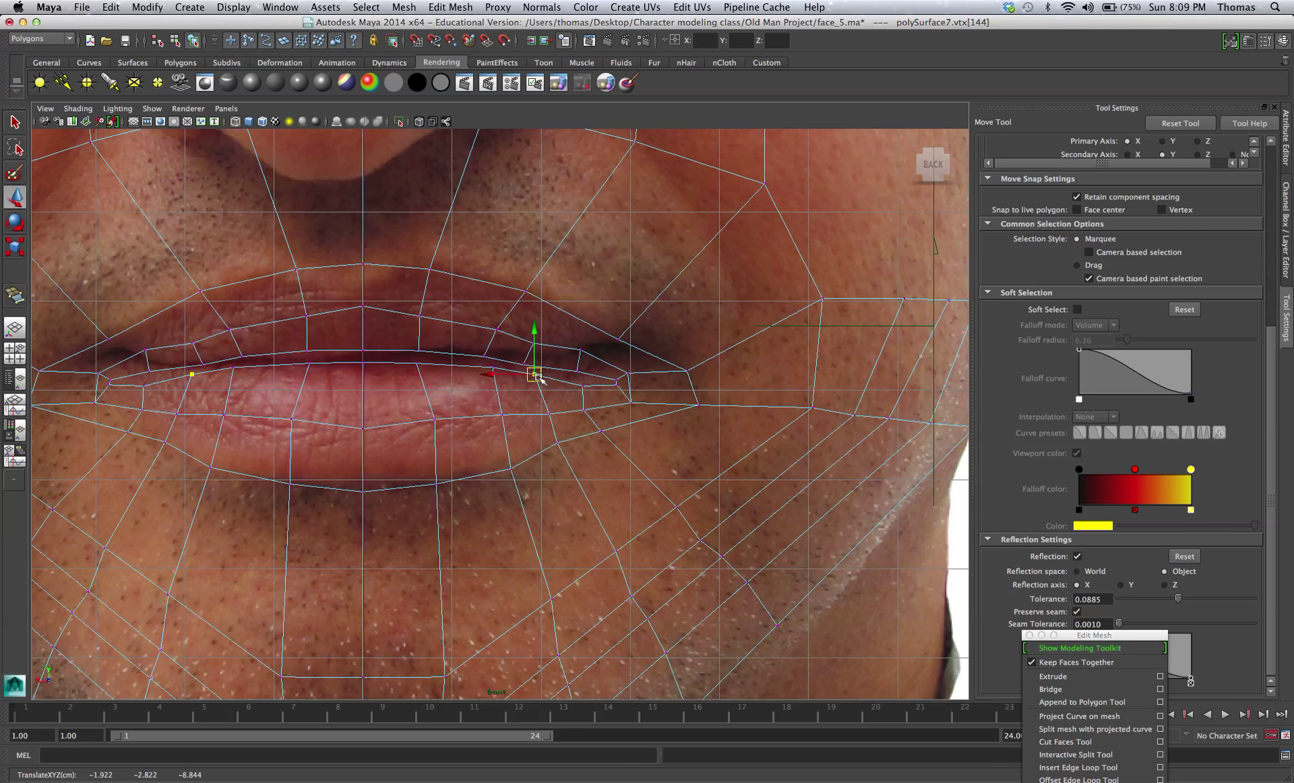
Move the outer lower-lip border vertices and the inner vertices near the mouth corners symmetrically to follow the lip outline in the photo.
left_click(557, 442)
left_click_drag(558, 444, 566, 447)
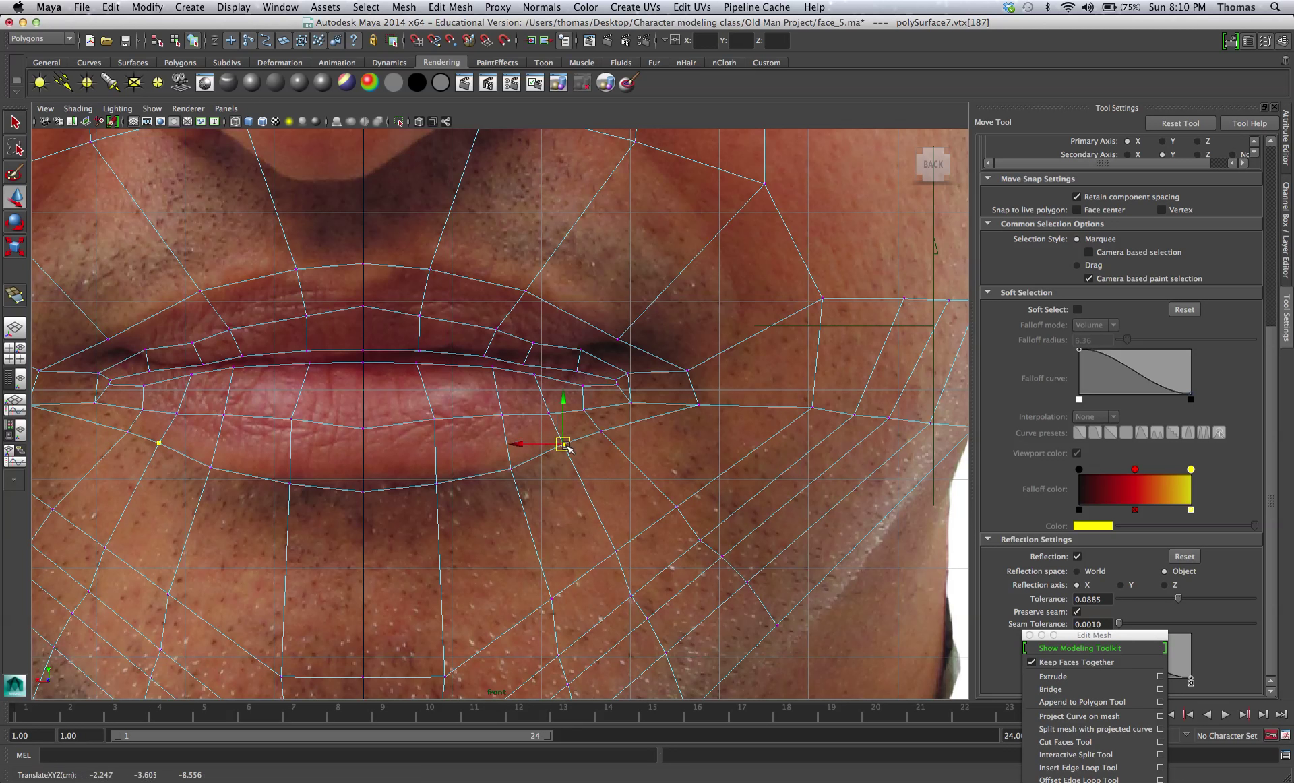
left_click(582, 385)
left_click_drag(583, 385, 586, 404)
left_click(582, 407)
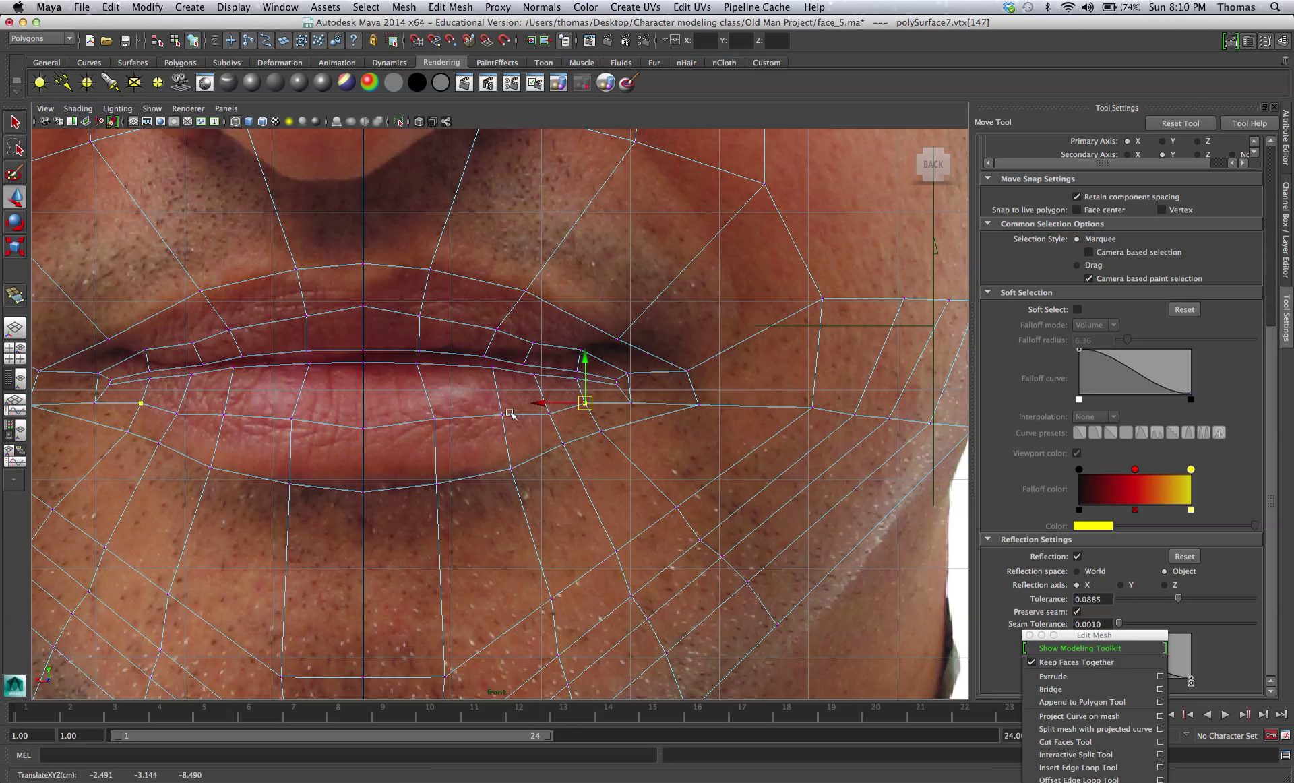
left_click(549, 412)
left_click_drag(549, 412, 600, 430)
left_click(601, 431)
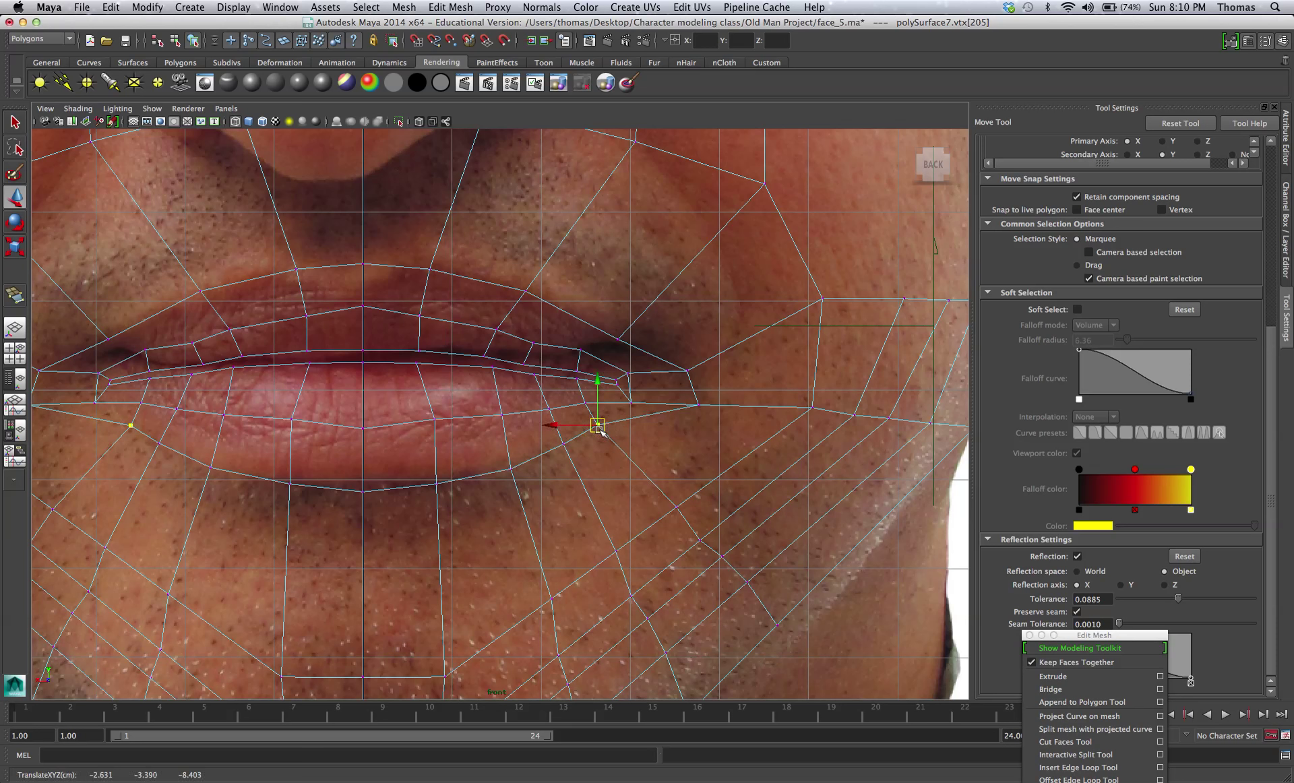
scroll(605, 430, "down", 5)
scroll(606, 426, "up", 8)
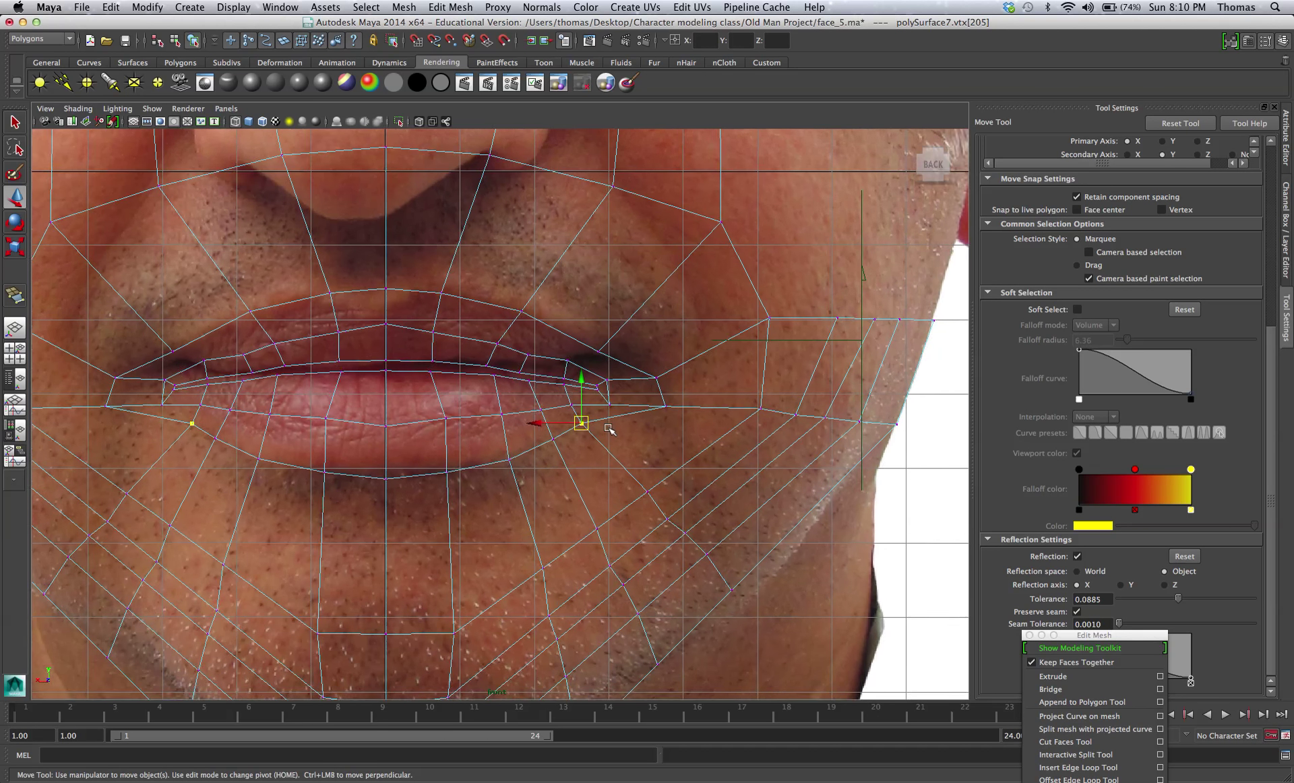
Move the upper lip's outer border vertices near the mouth corners, its middle-row vertices and its mouth-opening vertices symmetrically to fit the photo.
left_click(608, 345)
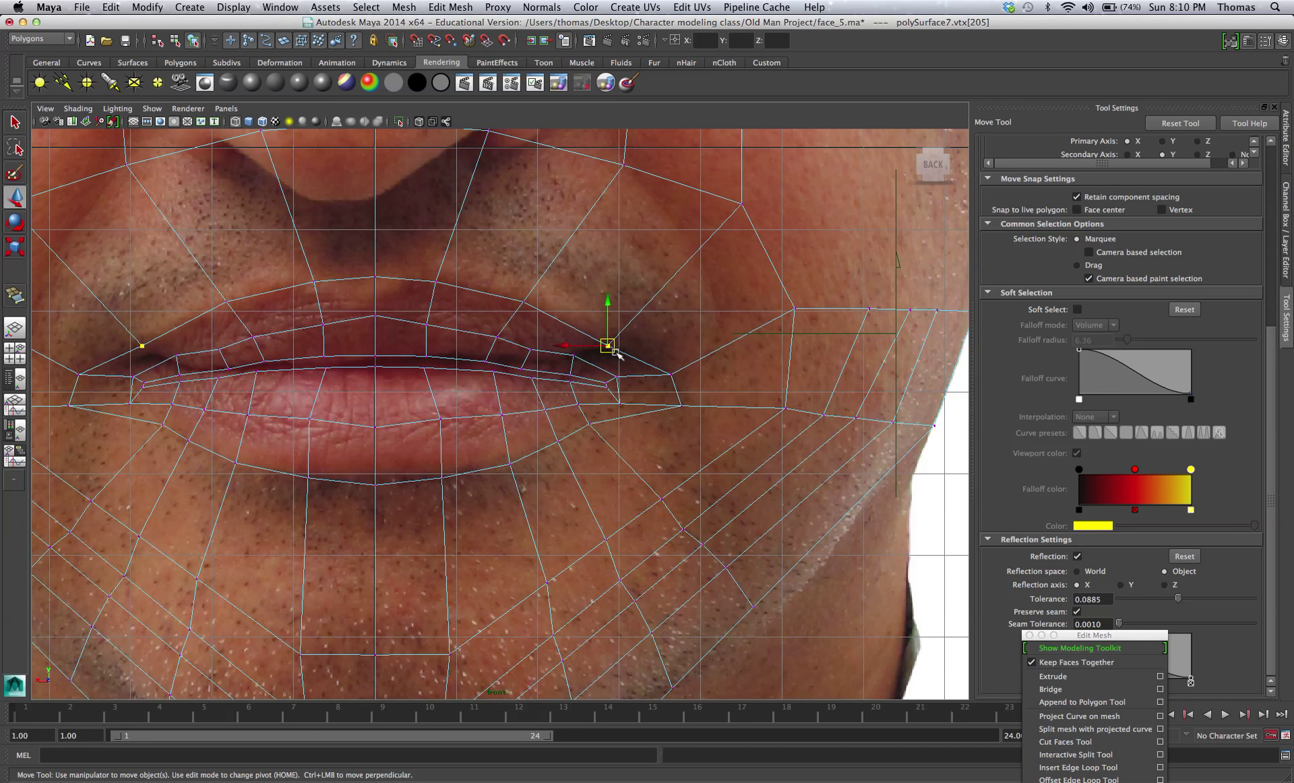
left_click_drag(609, 345, 608, 335)
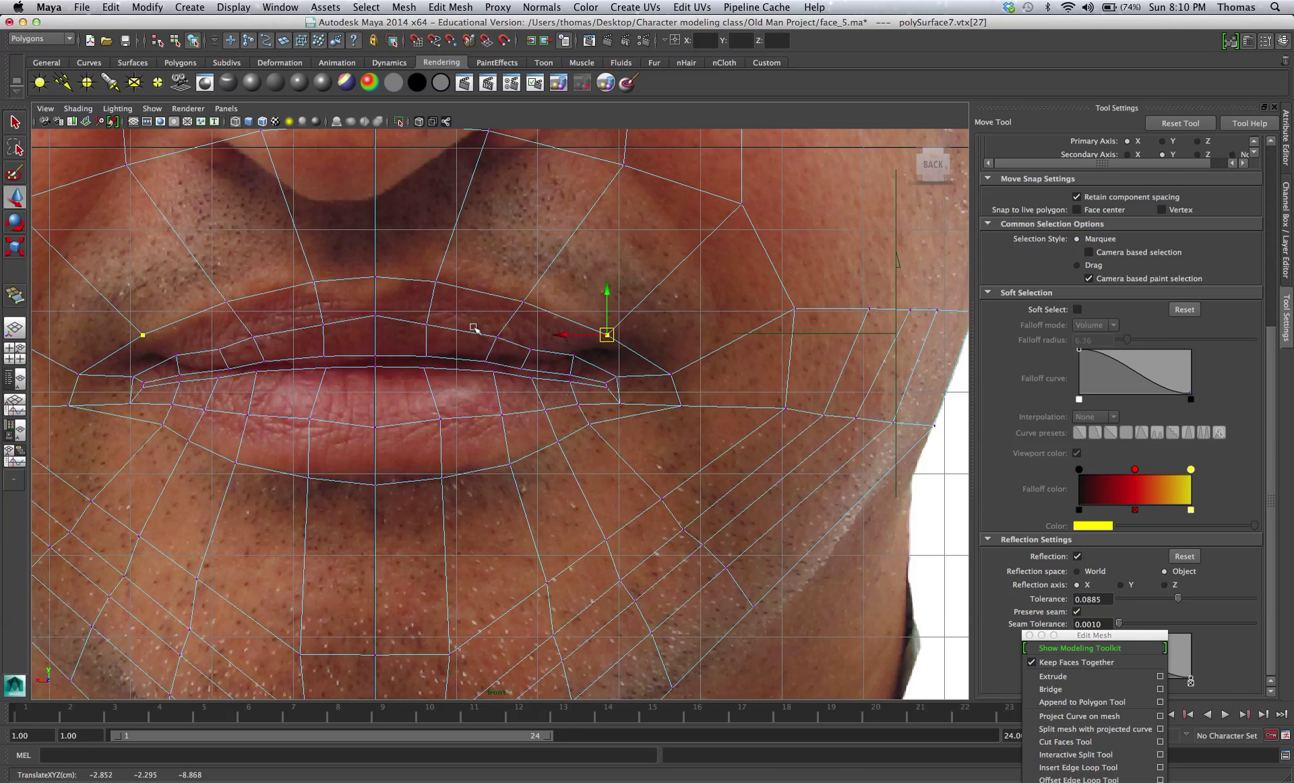
mouse_move(475, 329)
left_mouse_down()
mouse_move(506, 368)
mouse_move(497, 341)
left_mouse_up()
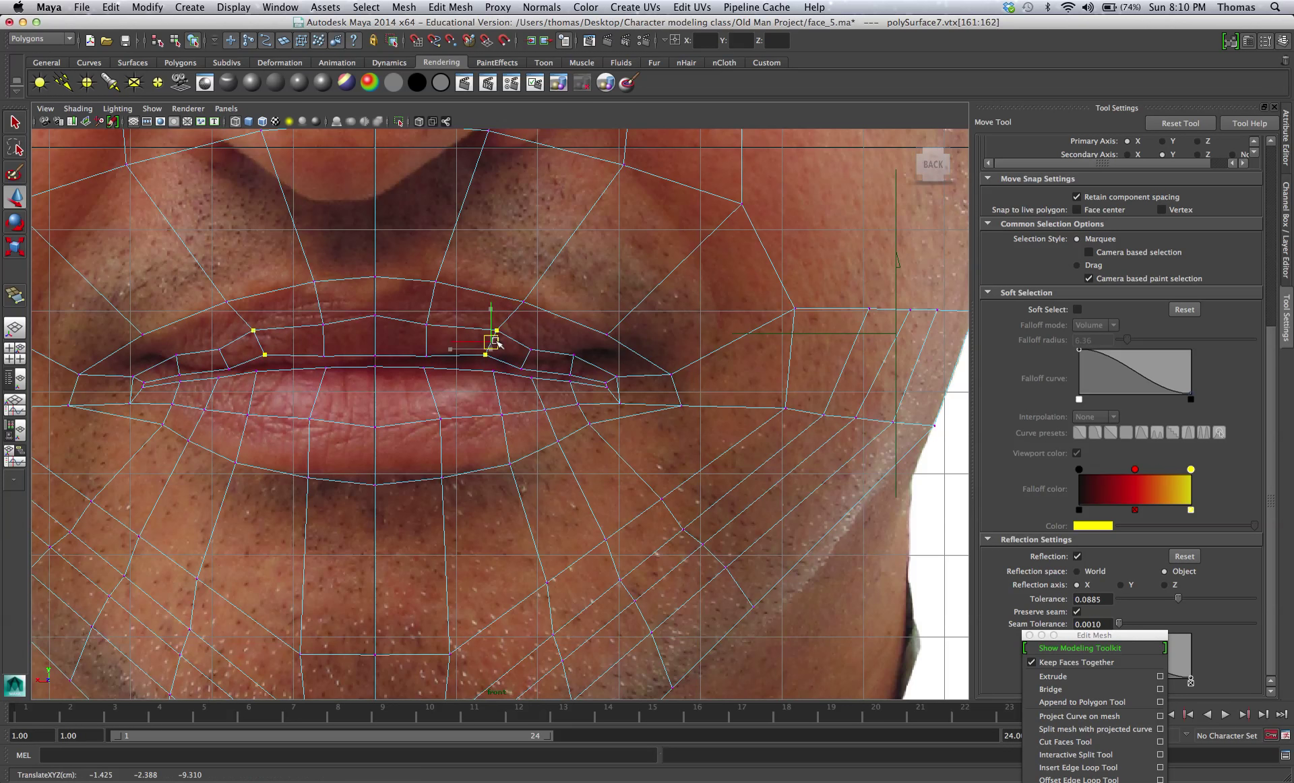
left_click(429, 318)
left_click_drag(429, 318, 434, 323)
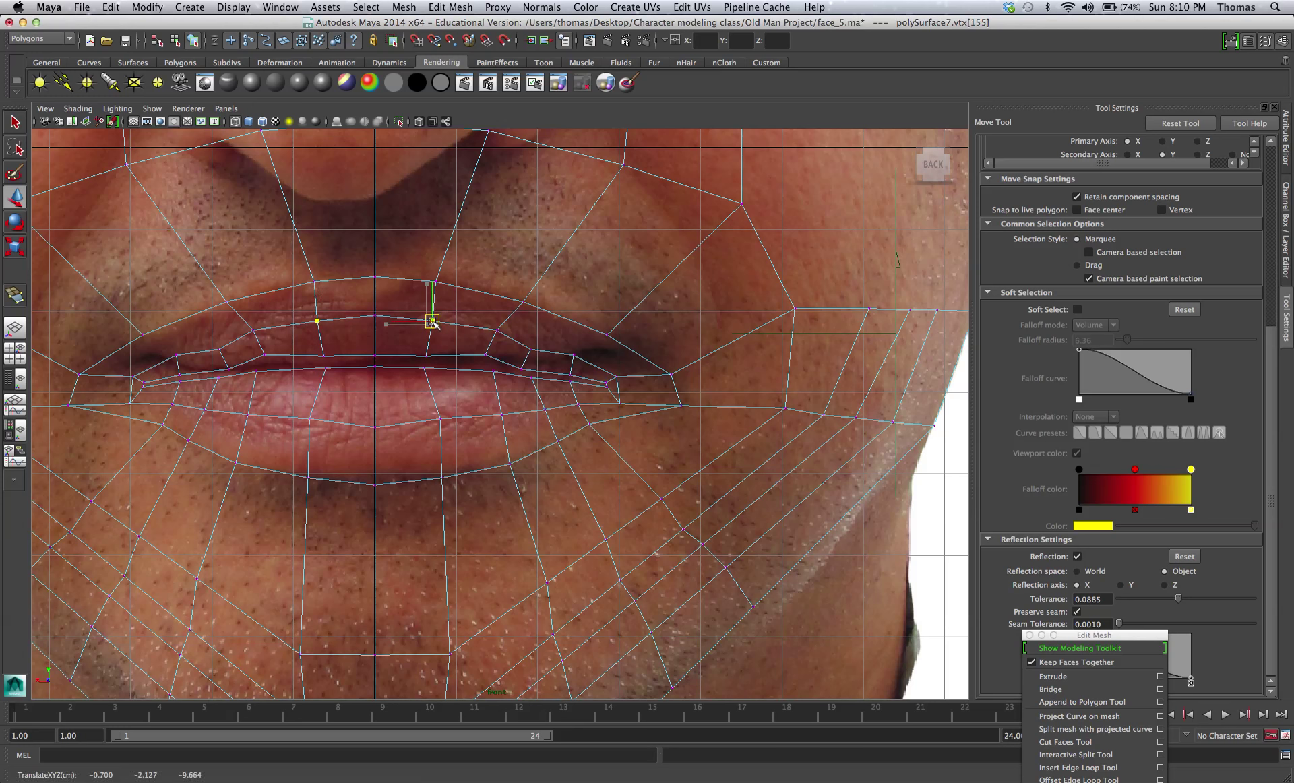
left_click(532, 345)
mouse_move(533, 346)
left_mouse_down()
mouse_move(529, 373)
mouse_move(522, 363)
left_mouse_up()
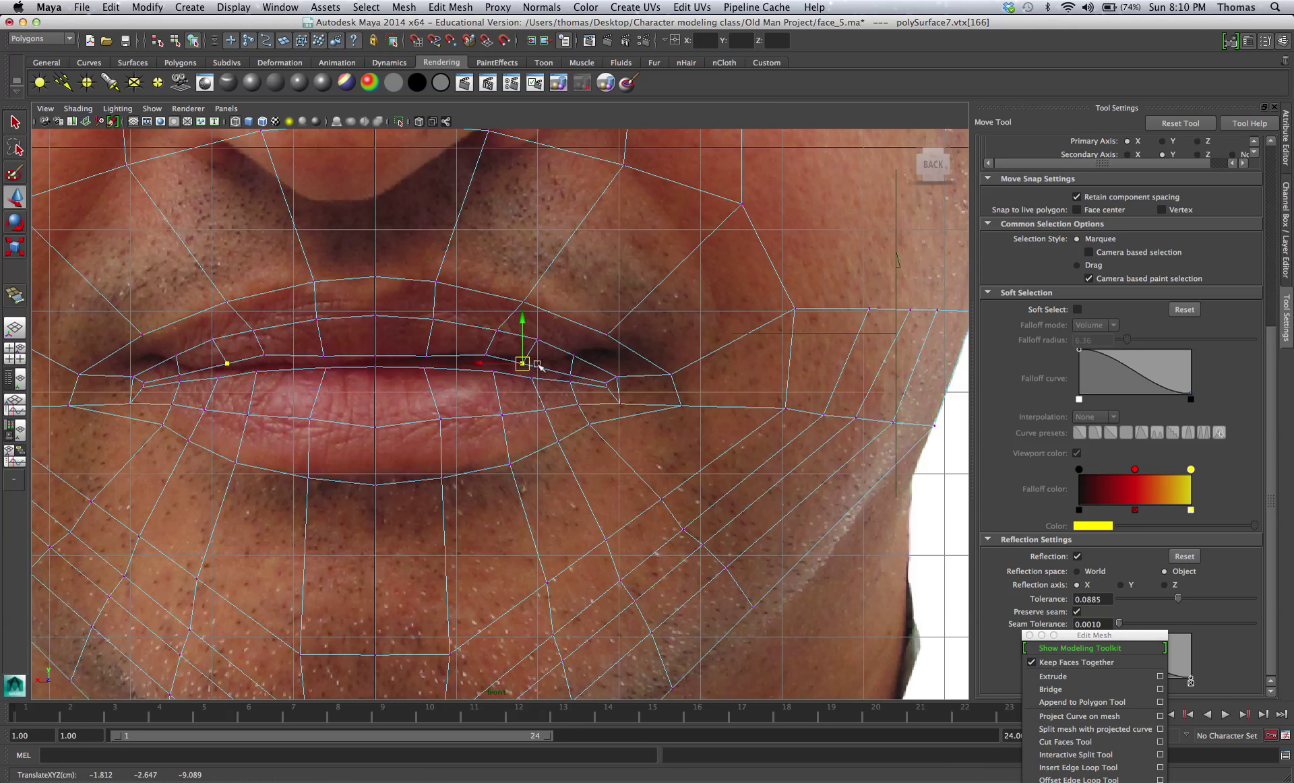
Insert an edge loop on each side of the face, running up from the outer part of the upper-lip border past the nose.
scroll(631, 416, "down", 5)
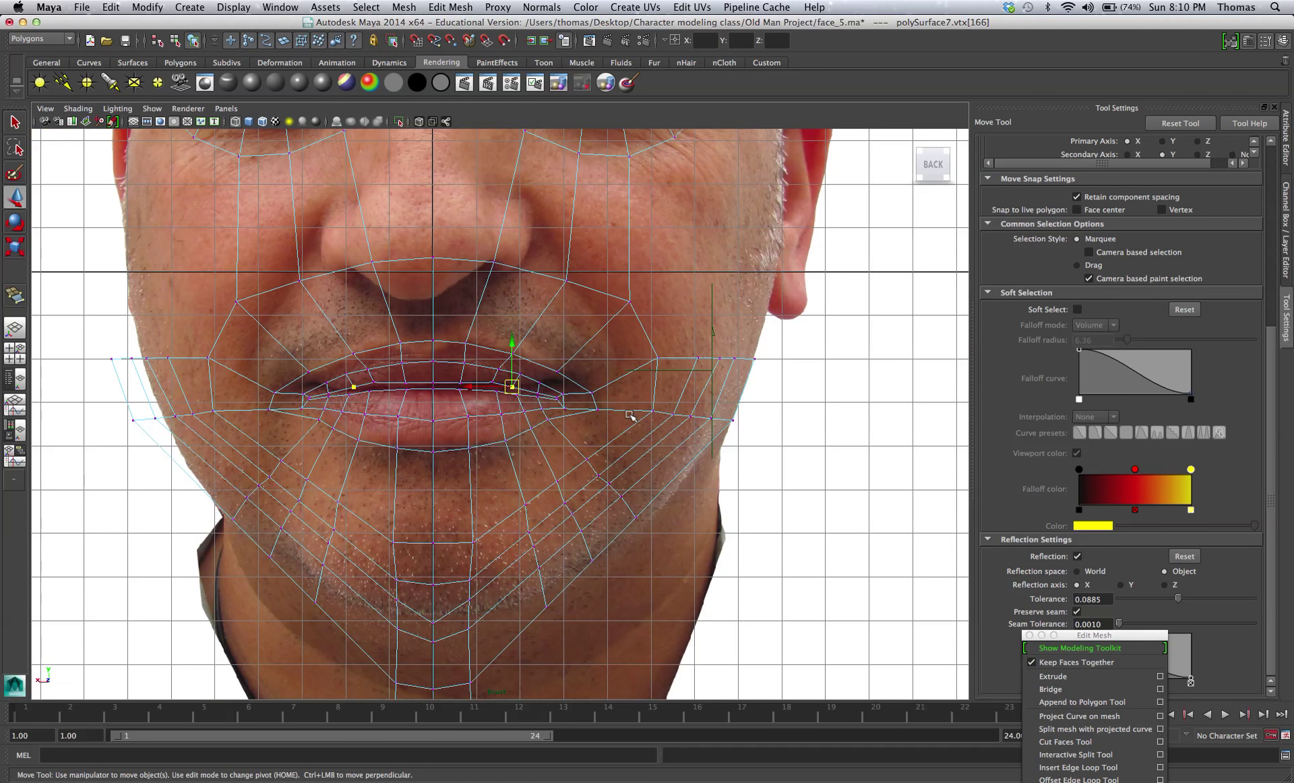
scroll(630, 416, "up", 2)
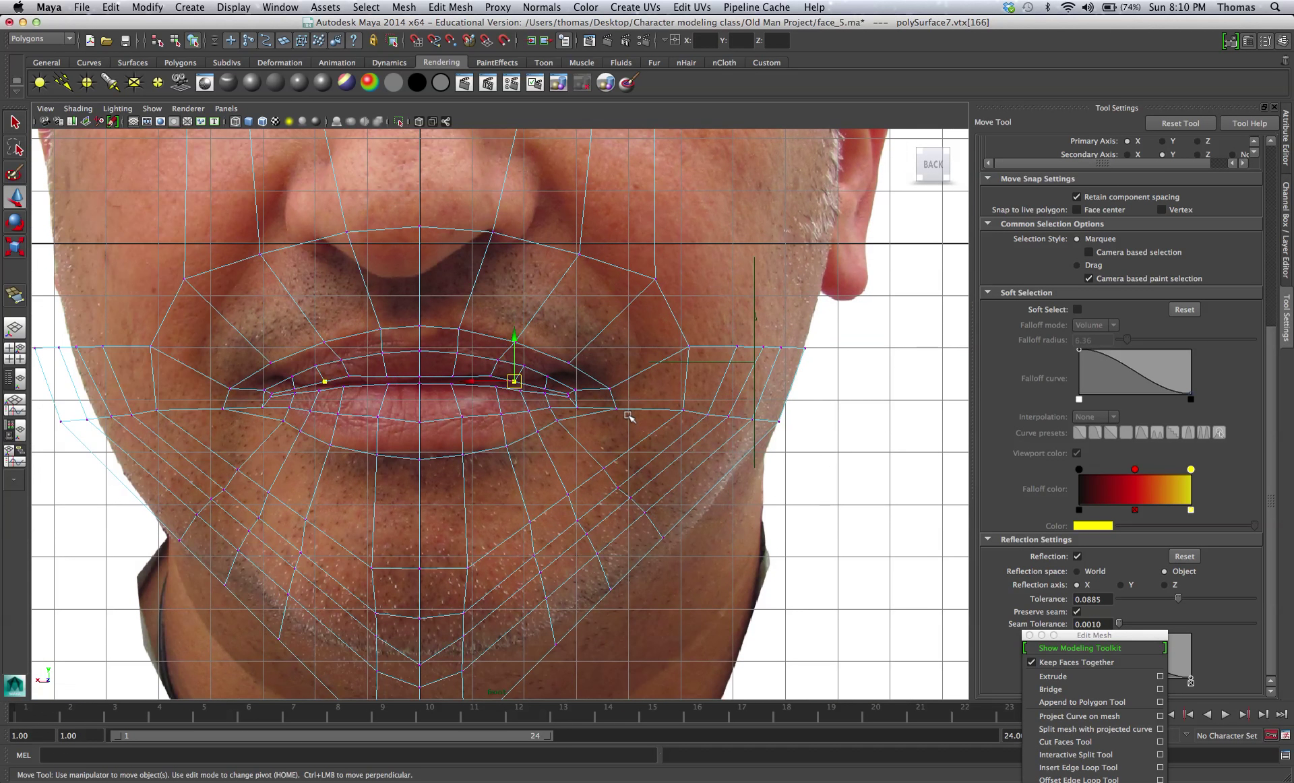
scroll(616, 416, "up", 2)
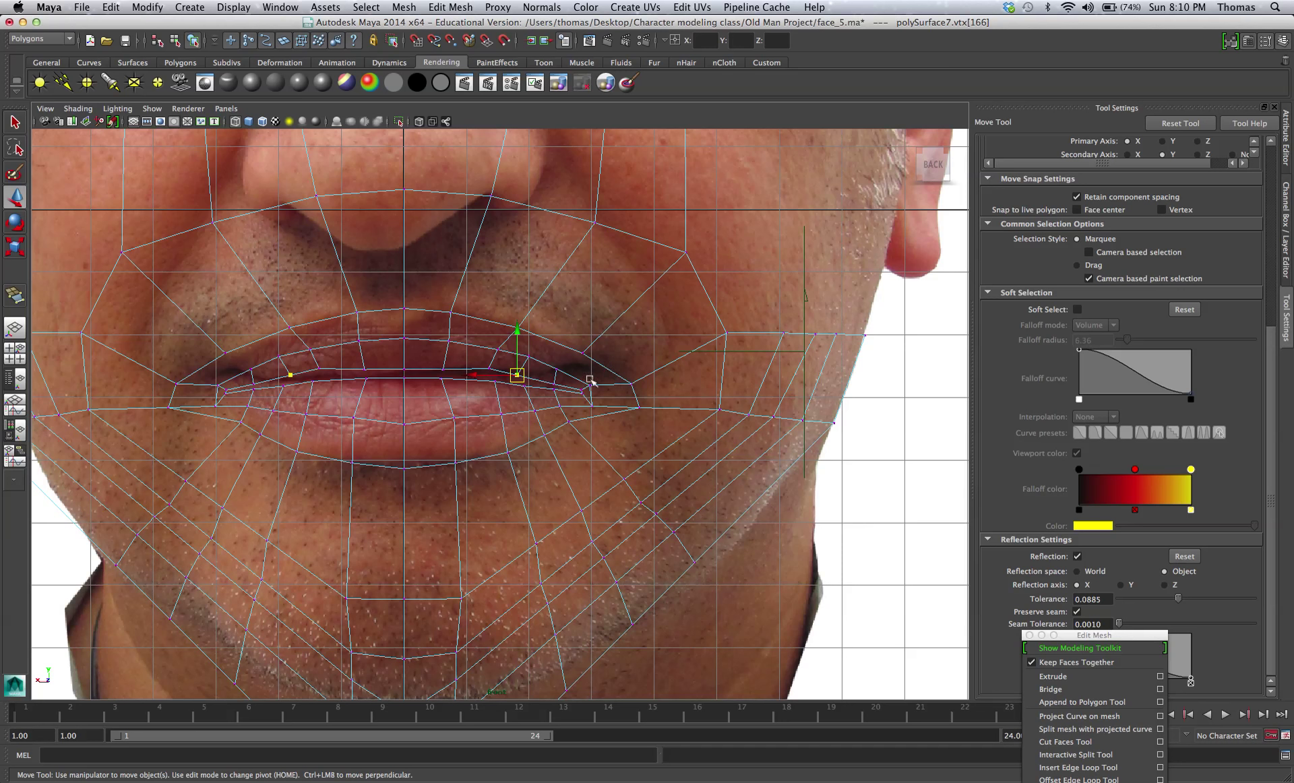
left_click(508, 453)
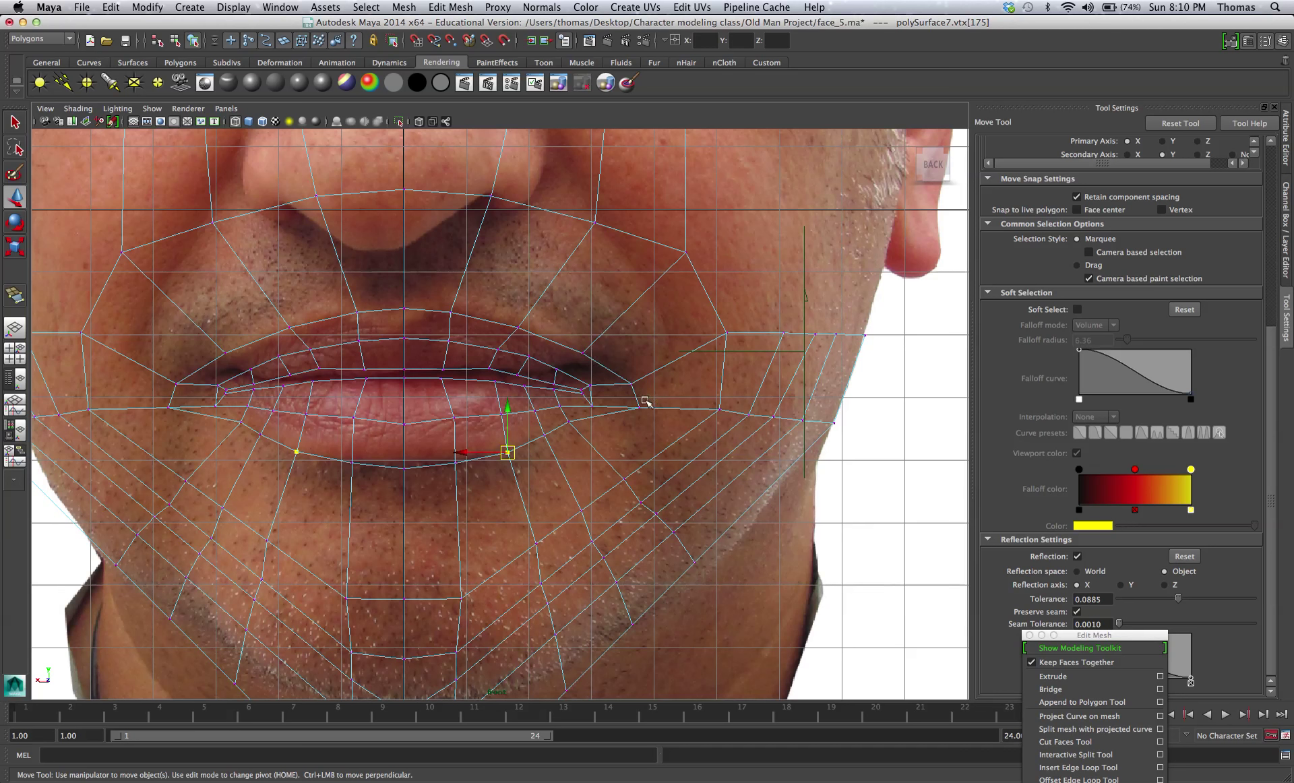
left_click(1105, 767)
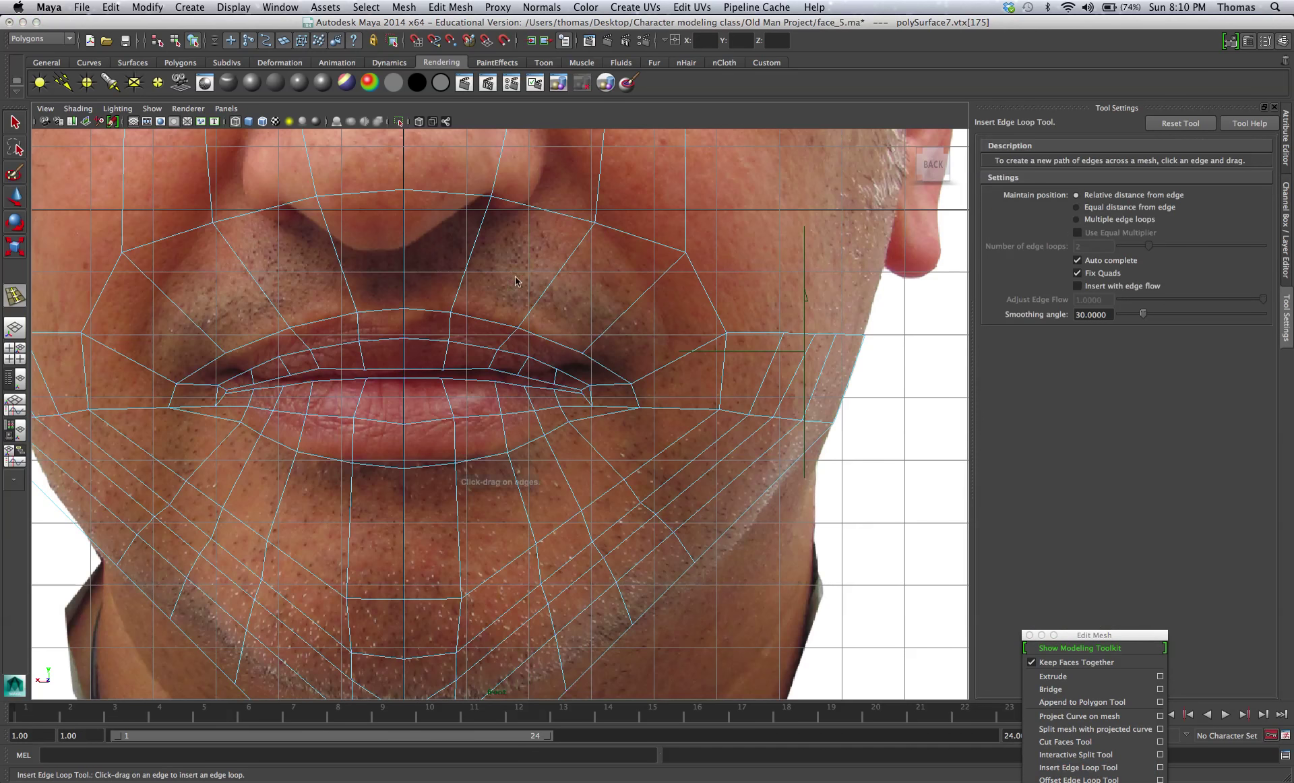
left_click(546, 340)
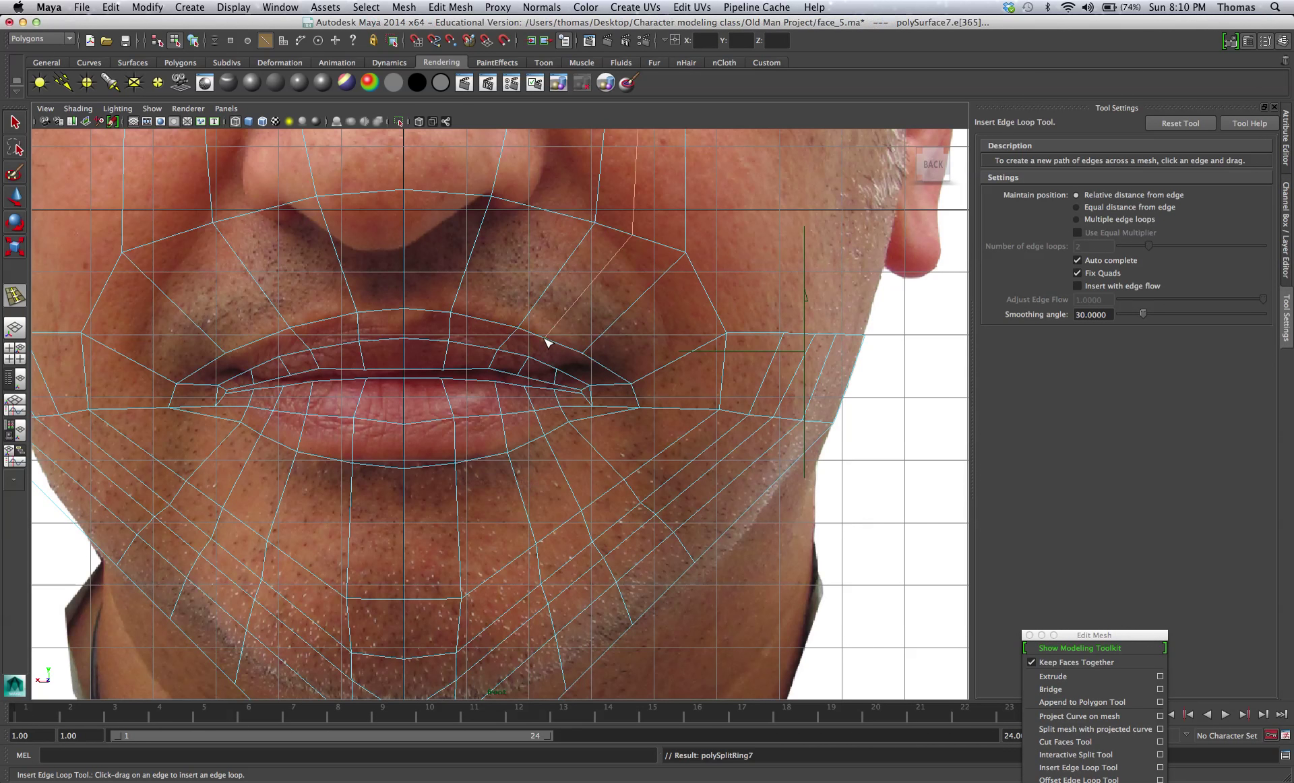
left_click_drag(268, 340, 269, 342)
left_click_drag(269, 343, 269, 343)
left_click(17, 124)
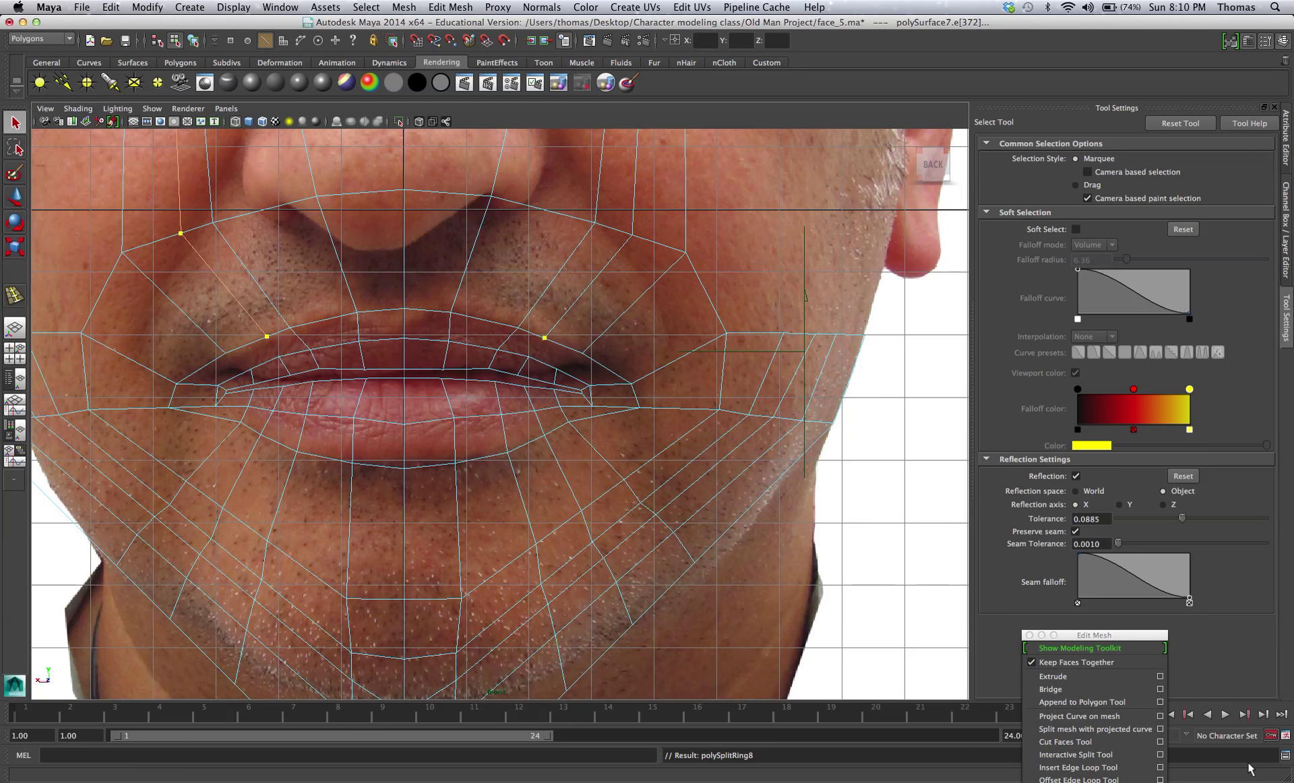
Append a polygon across the inner end of the right-hand gap between the upper lip and its border.
left_click(1082, 702)
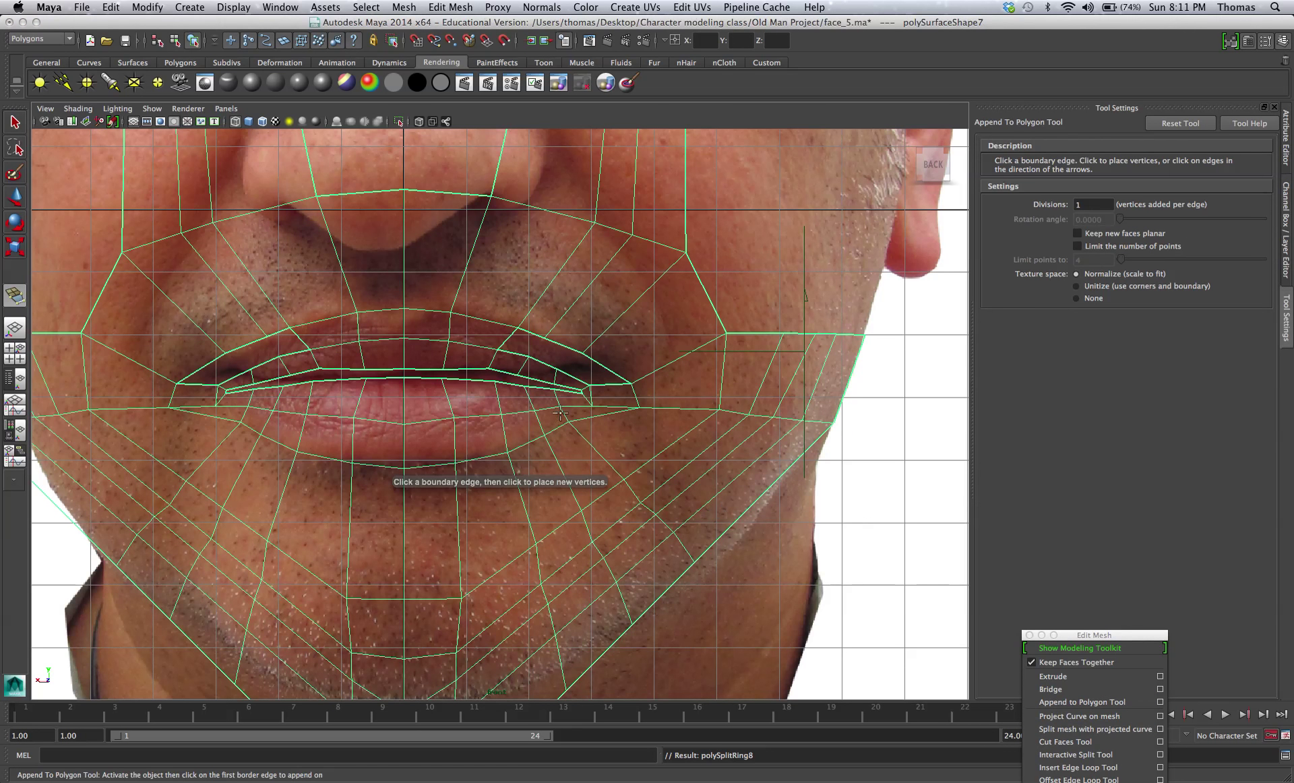
left_click(530, 337)
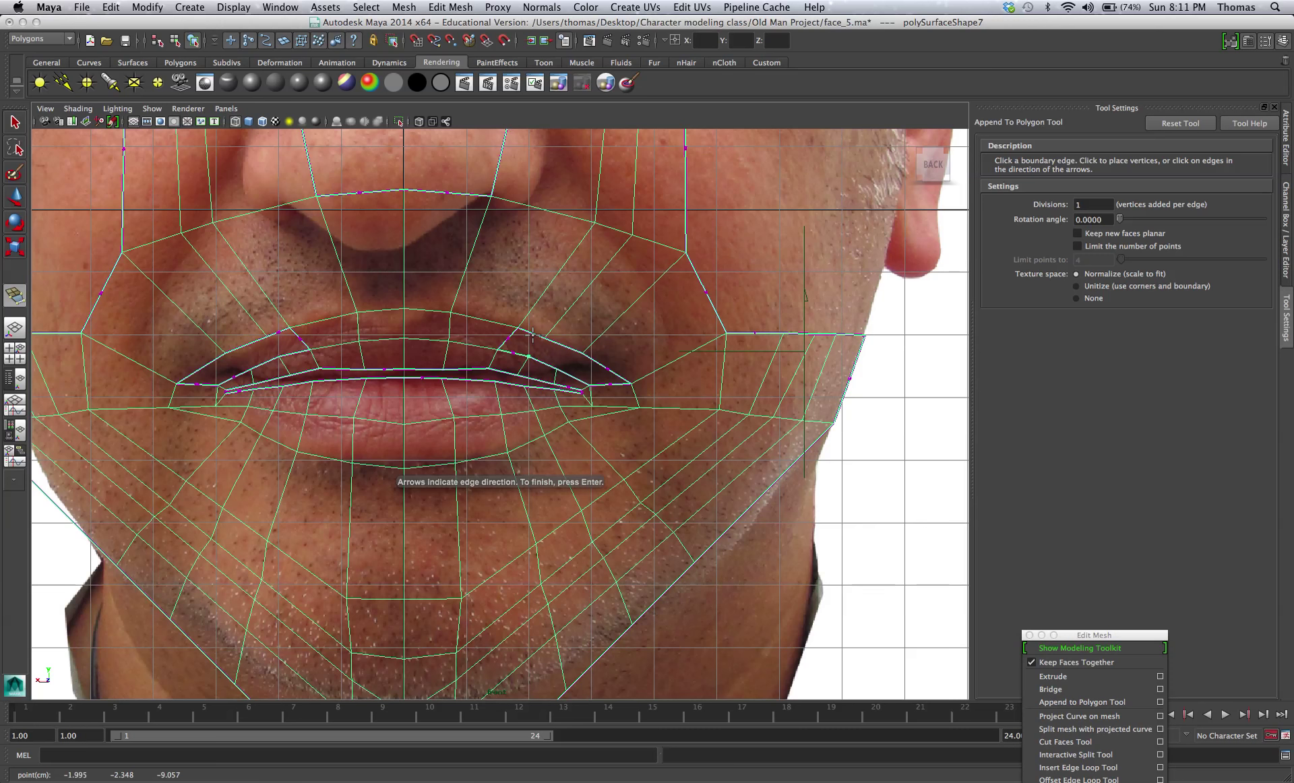
key("Return")
key("q")
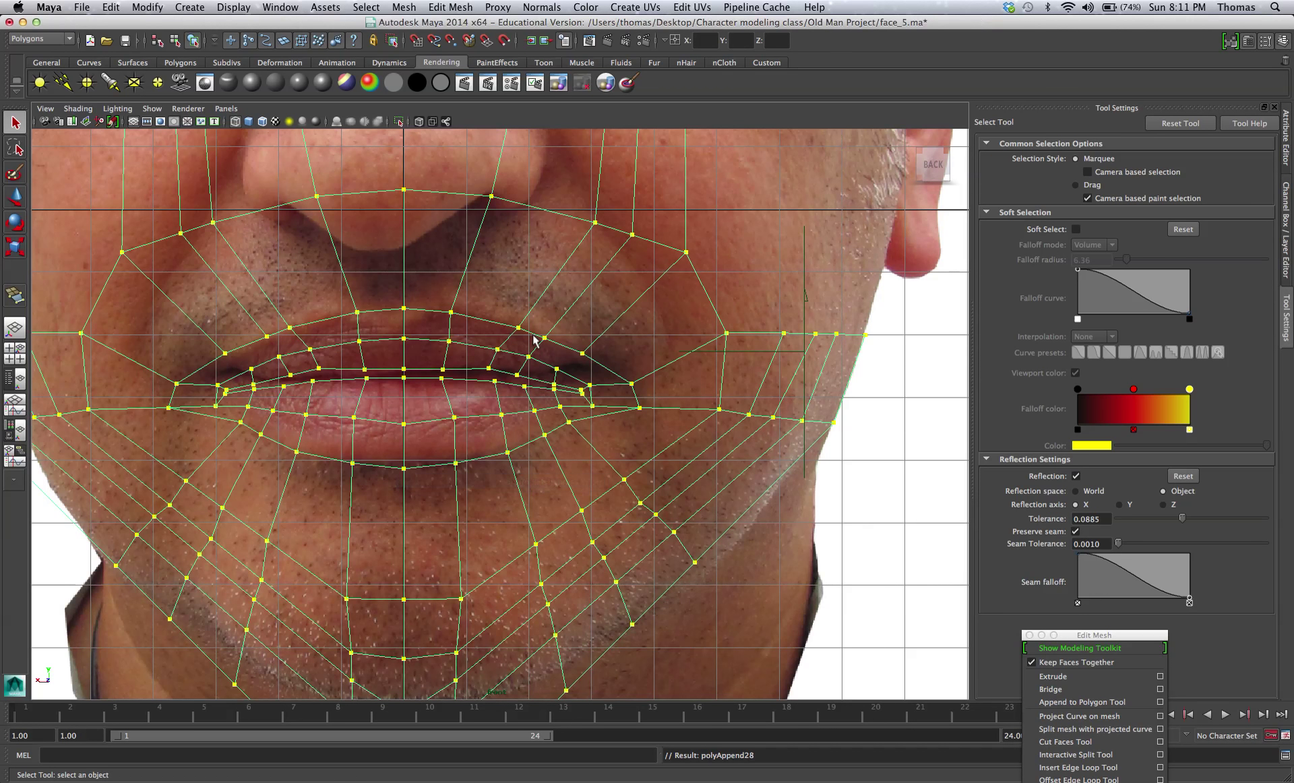
In shaded display, append two more polygons to close the rest of the right-hand upper-lip gap, up to the mouth corner.
key("5")
key("g")
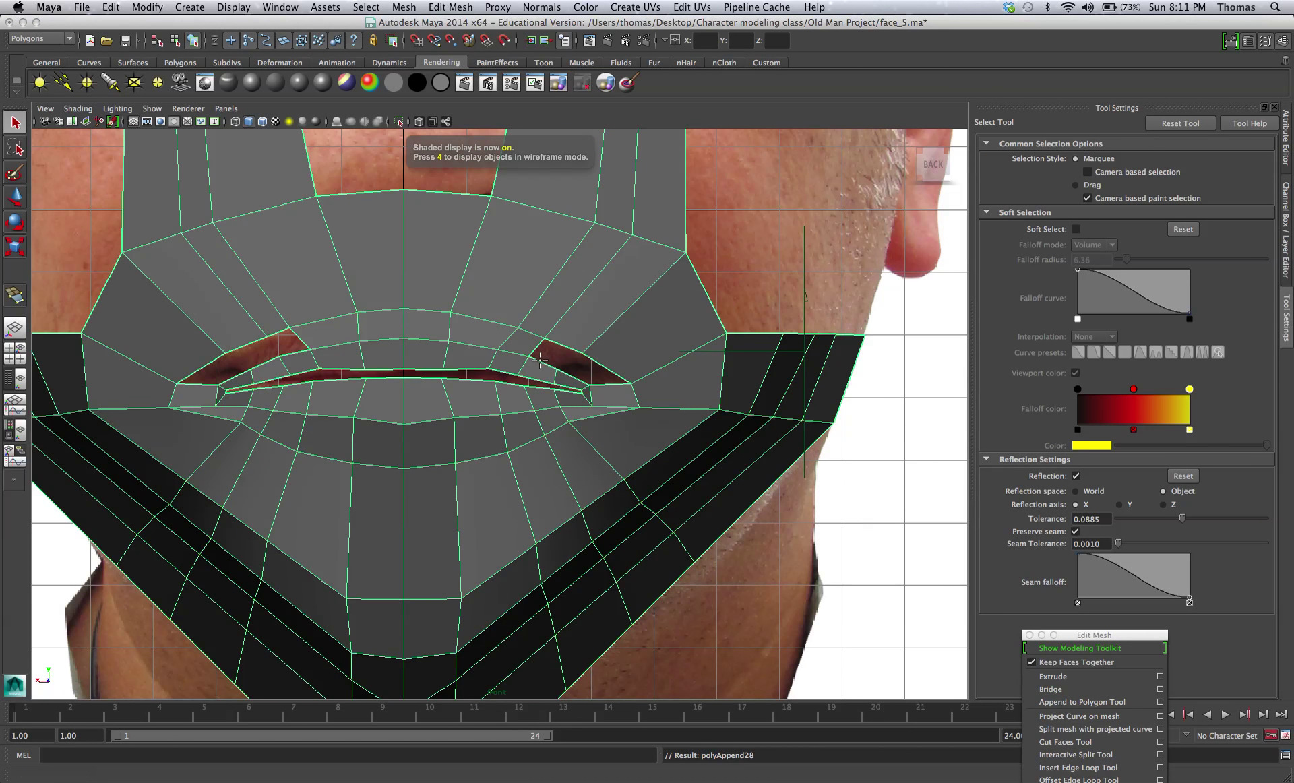
left_click(542, 363)
left_click(562, 345)
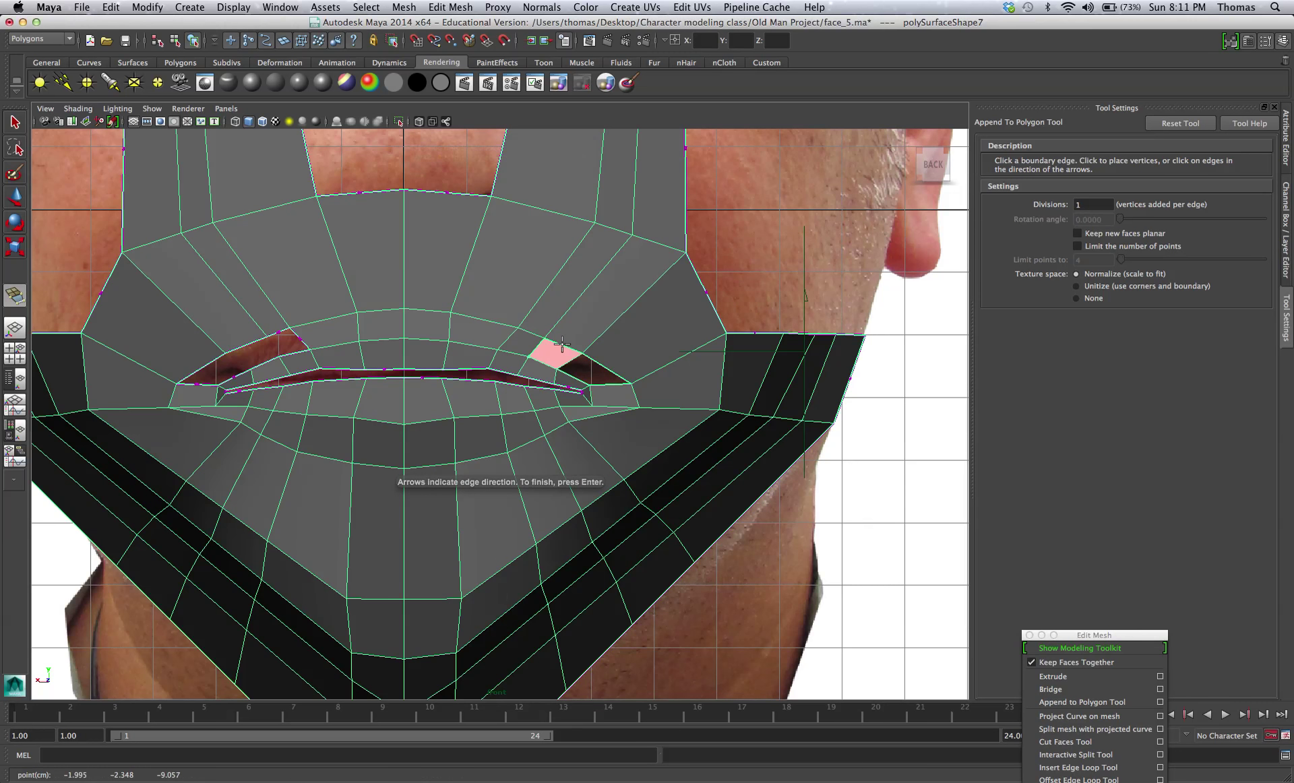
key("Return")
key("q")
key("y")
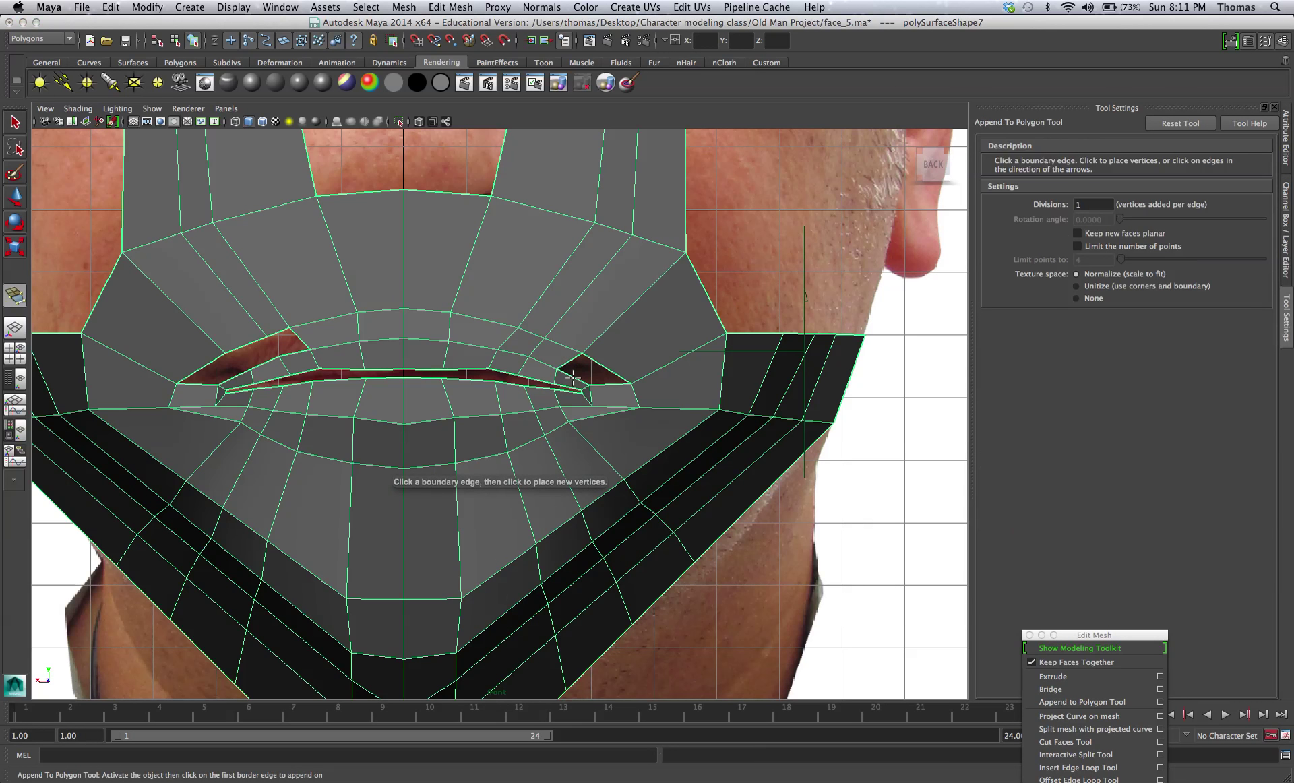
left_click(573, 376)
left_click(600, 363)
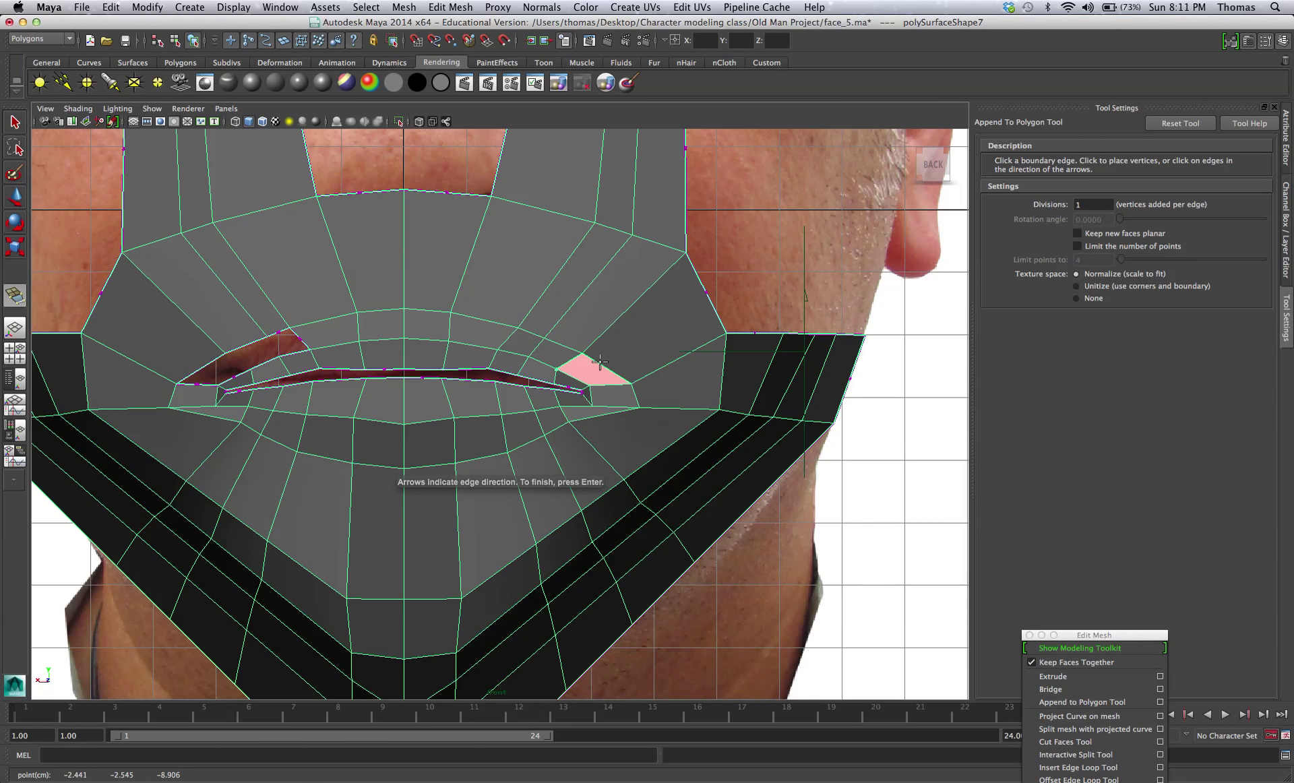
key("Return")
key("q")
Append two polygons across the inner part of the left-hand gap between the upper lip and its border.
key("y")
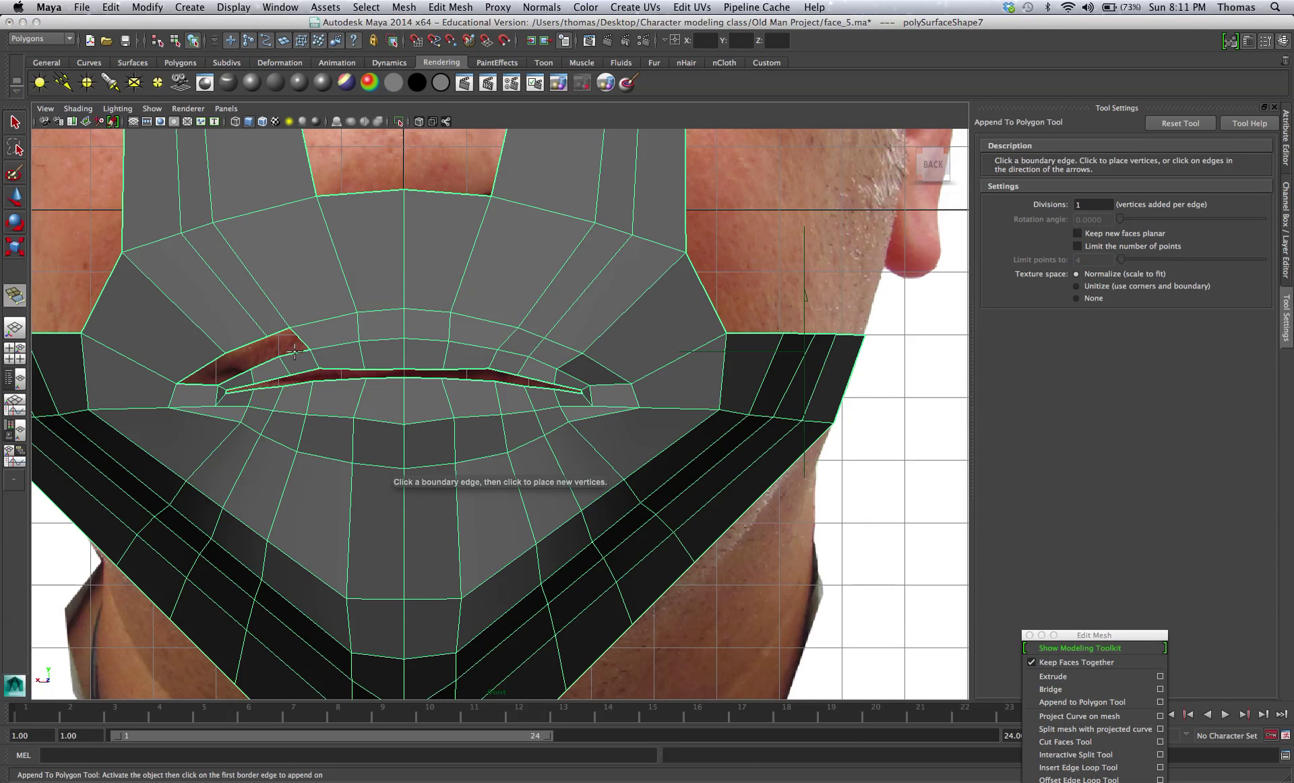
left_click(295, 351)
left_click(278, 334)
key("Return")
key("q")
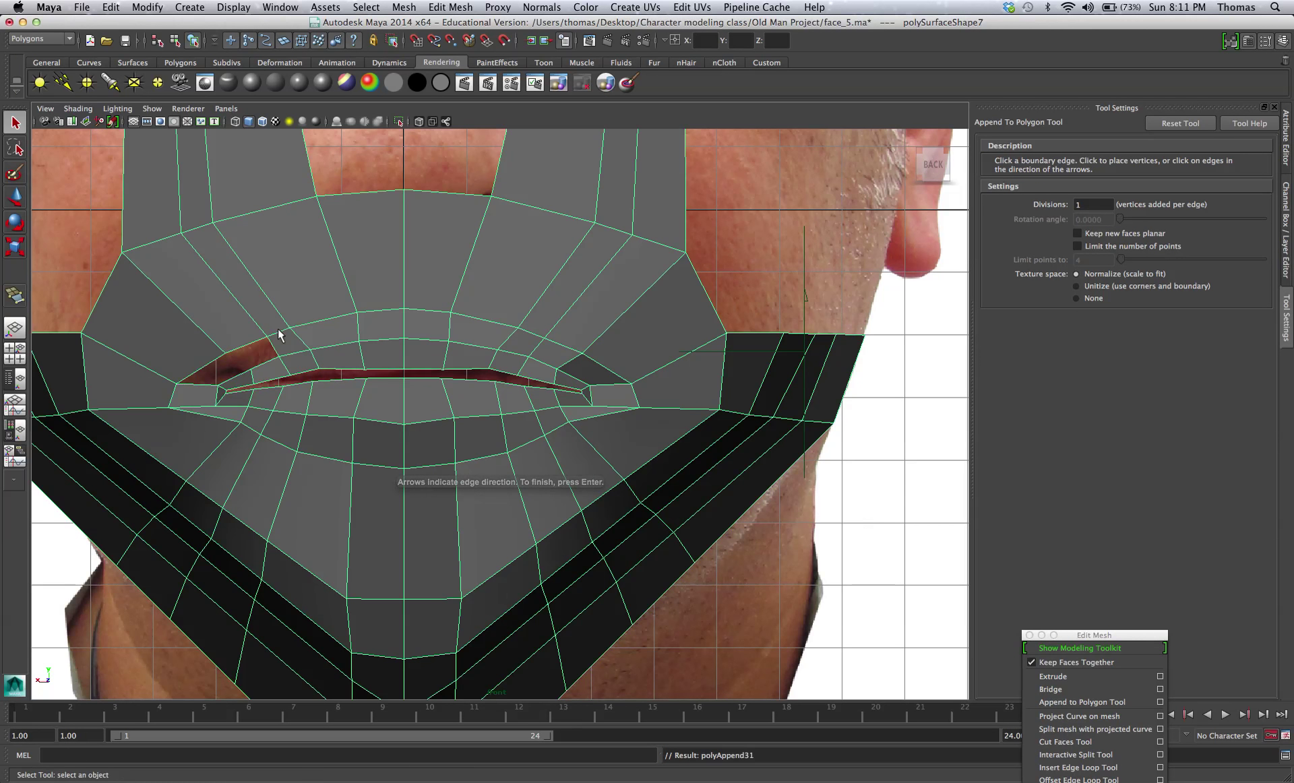
key("y")
left_click(264, 363)
left_click(250, 343)
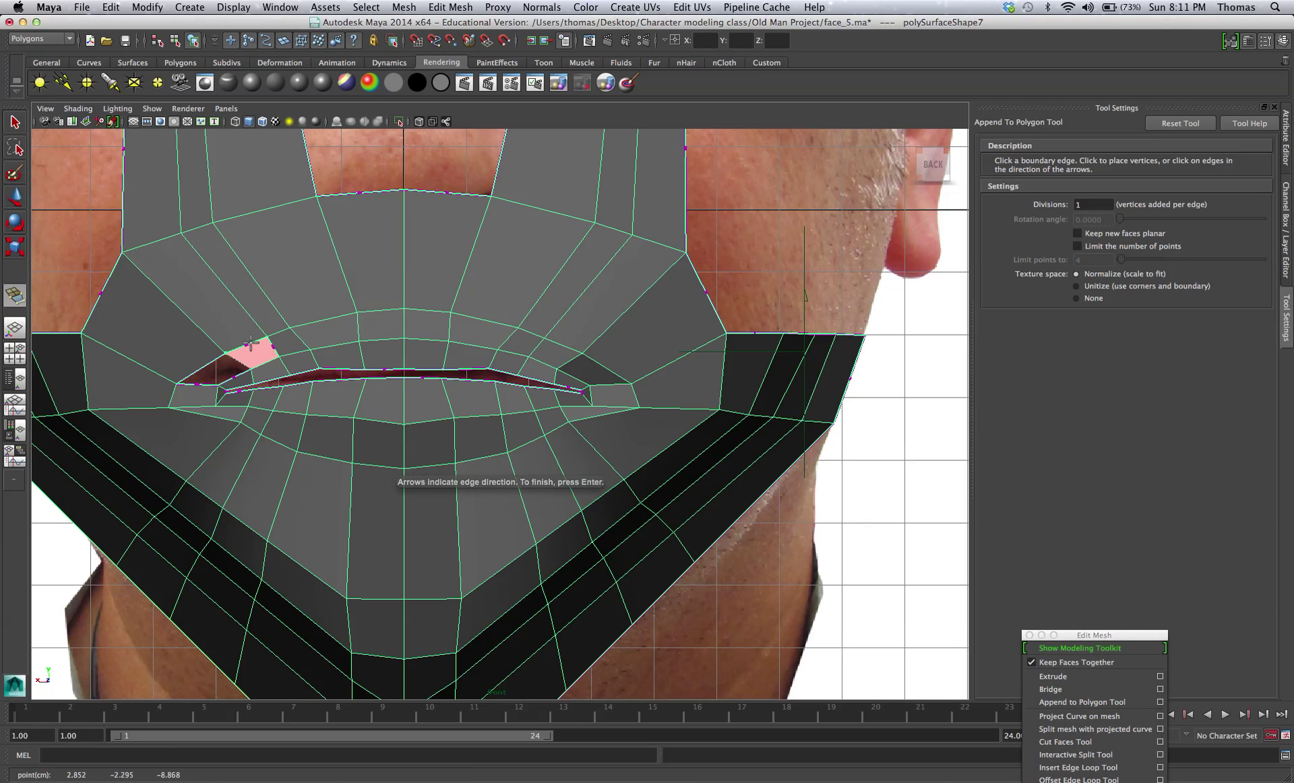
key("Return")
key("q")
key("y")
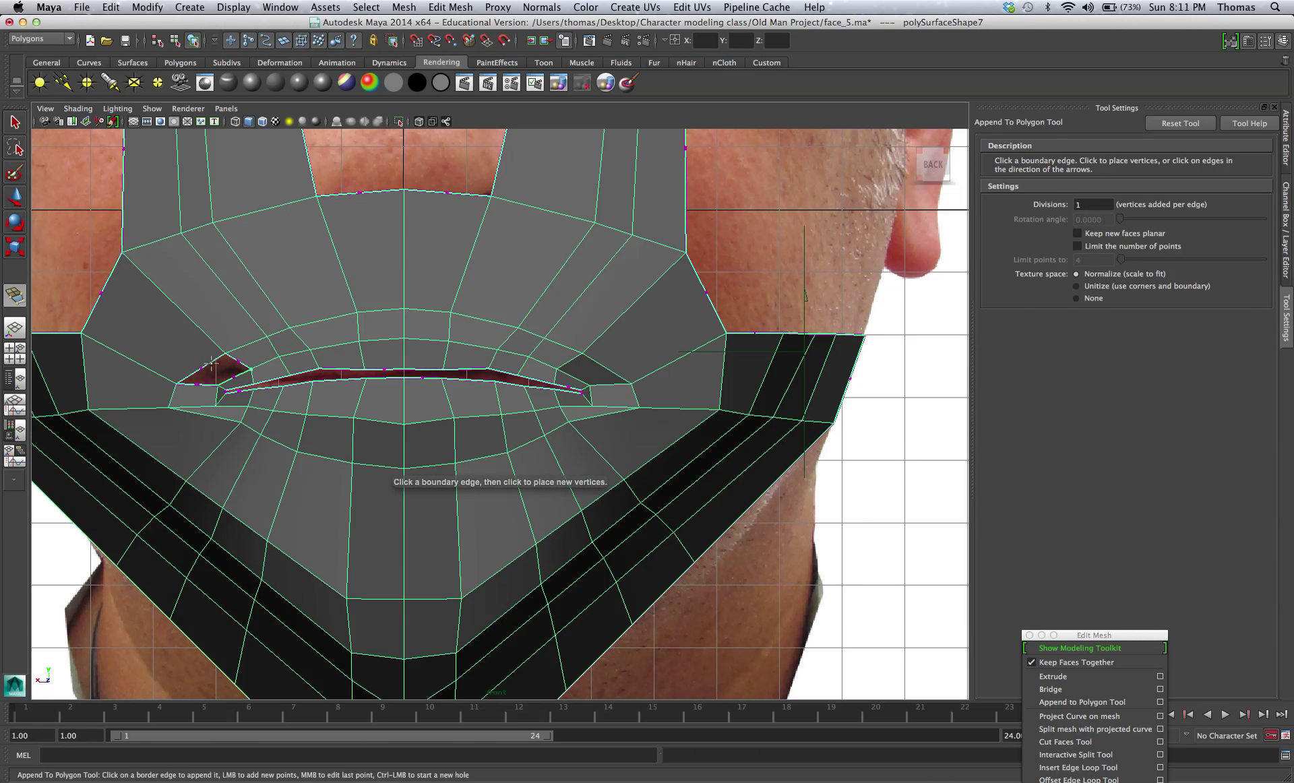
left_click(202, 364)
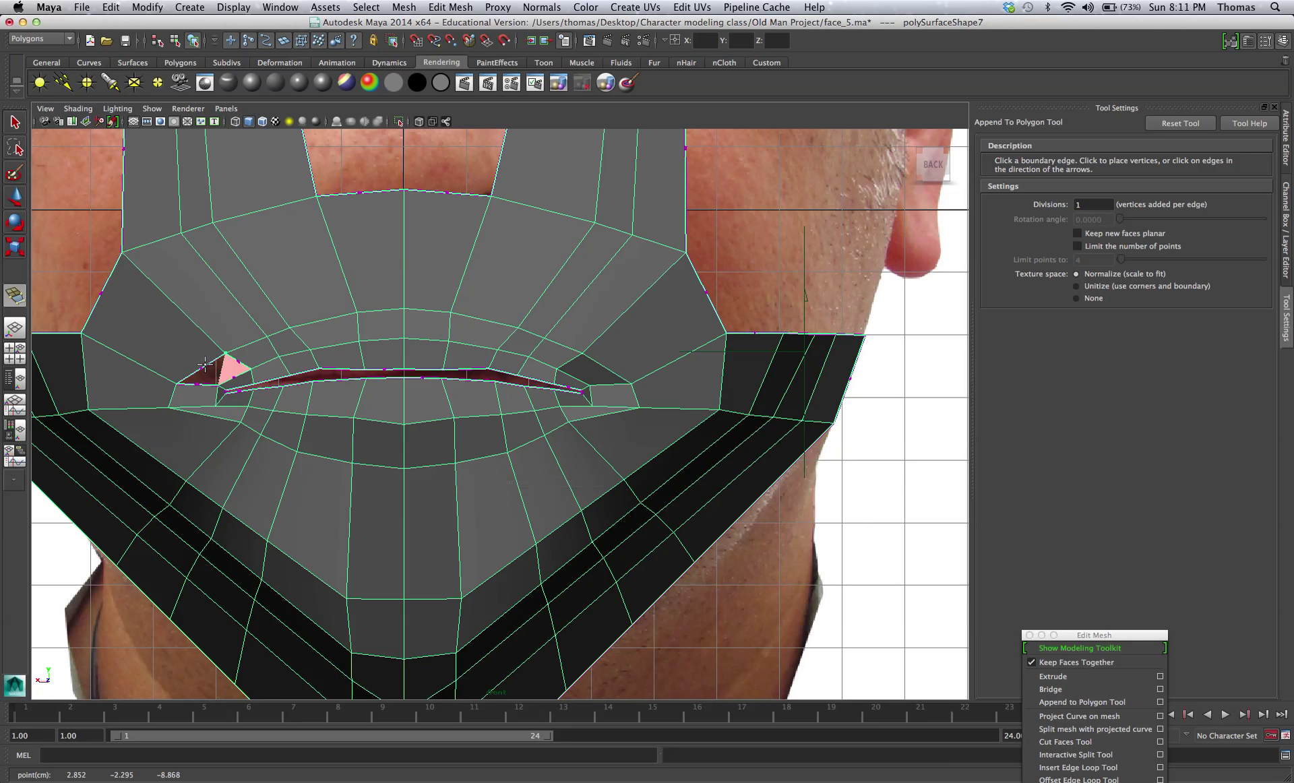
key("z")
key("Return")
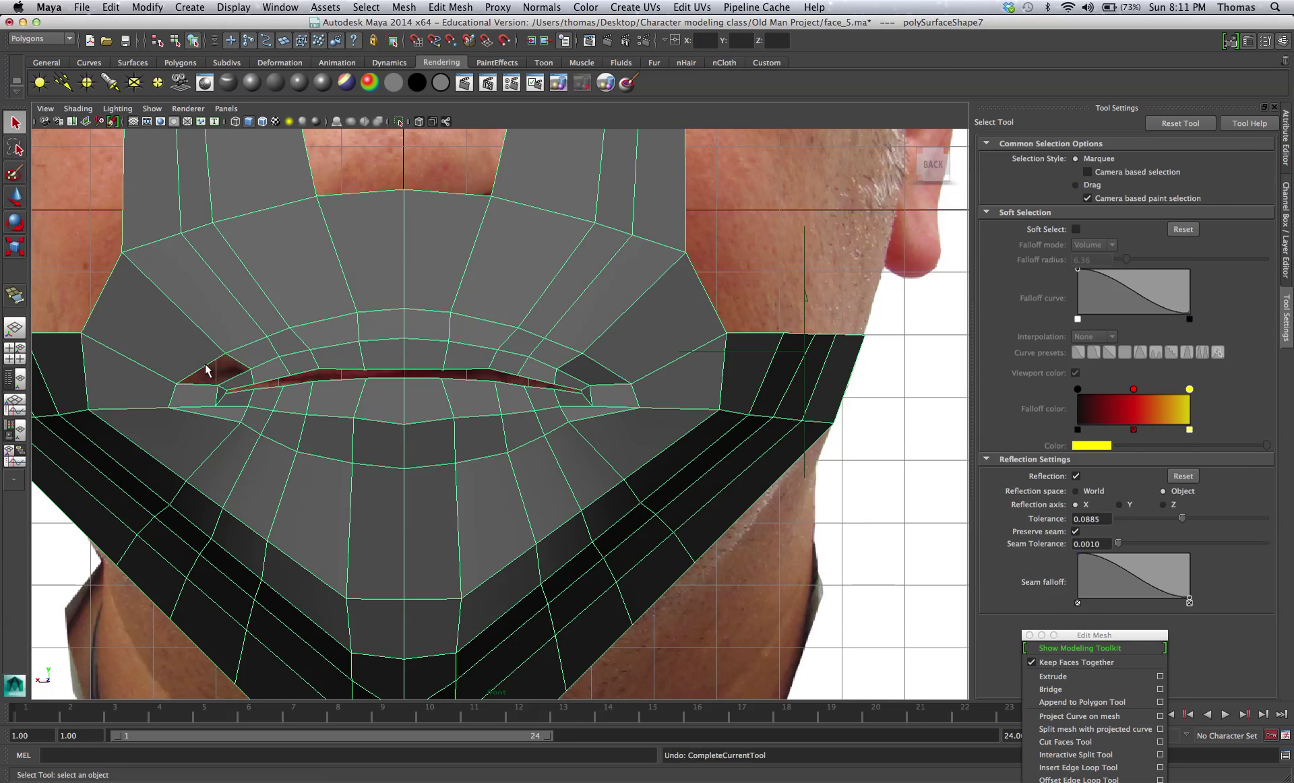
Append the last polygon to close the left-hand upper-lip gap at the mouth corner.
key("g")
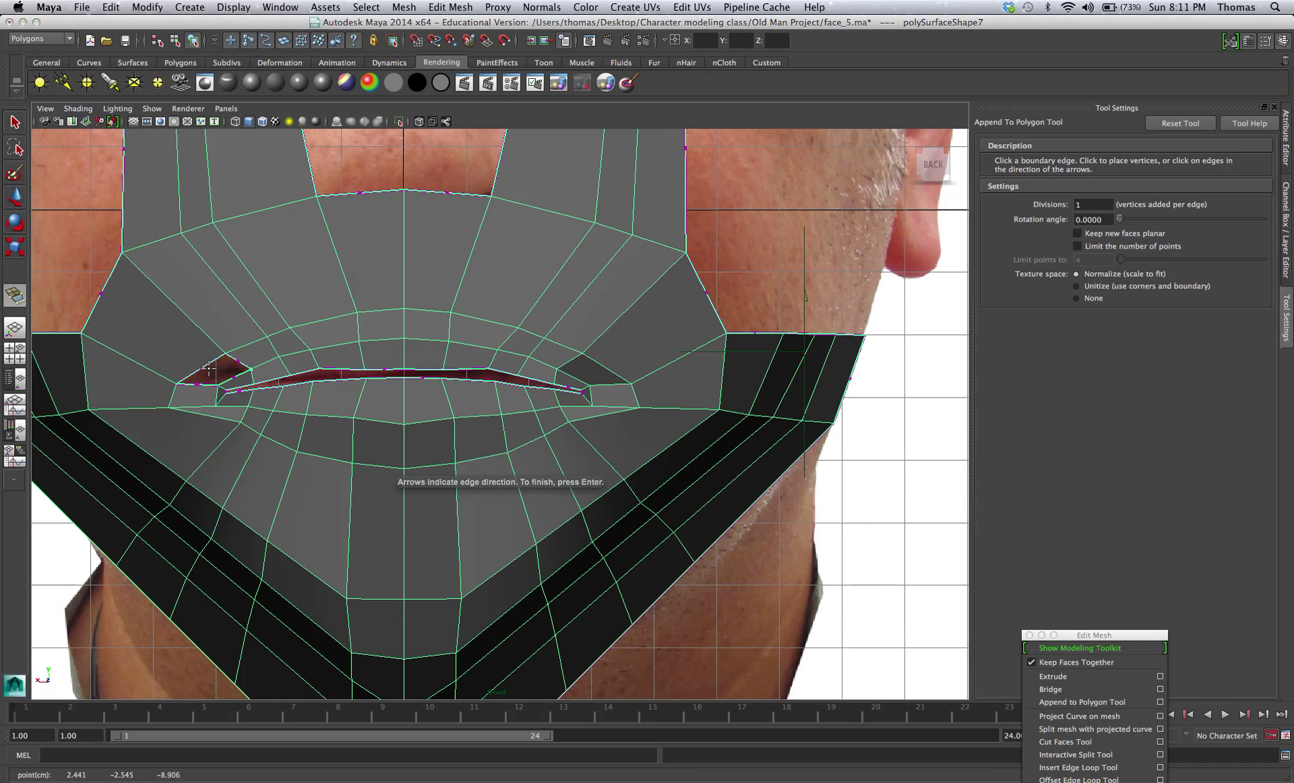
left_click(205, 371)
key("Return")
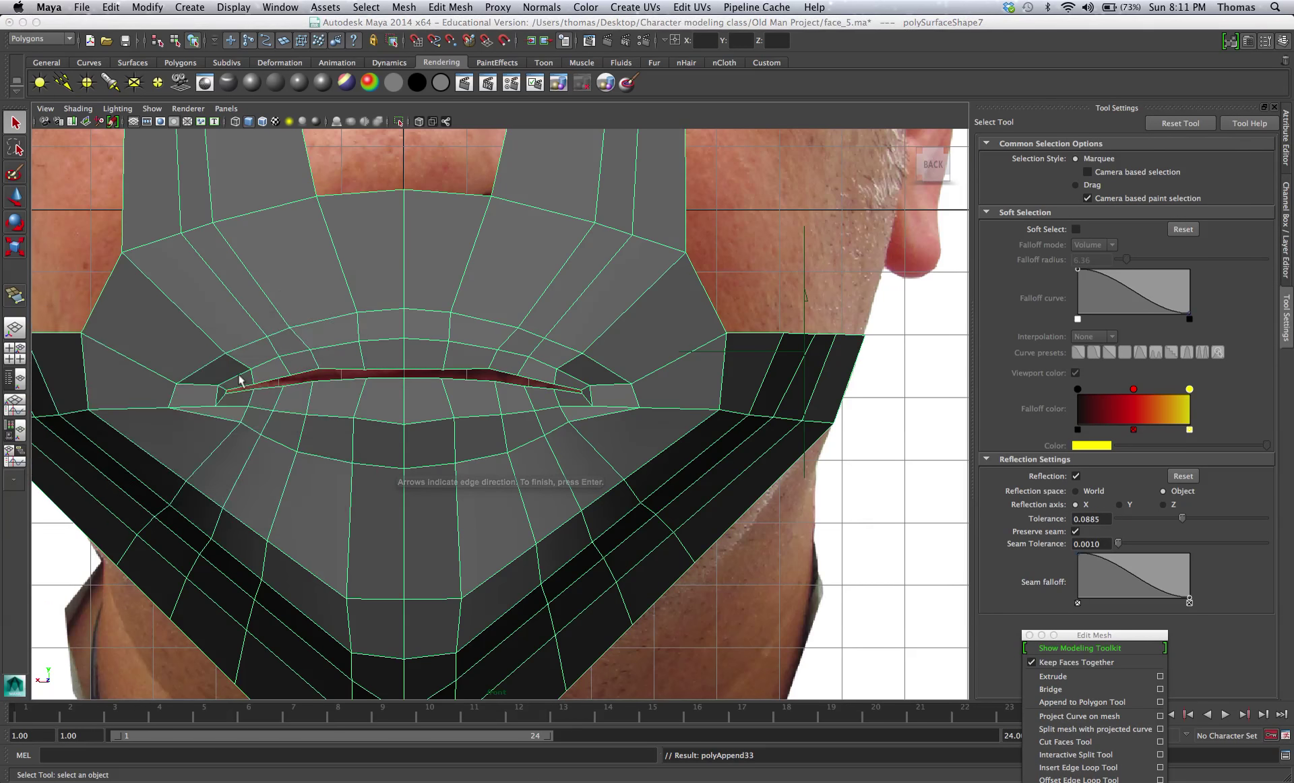
In wireframe display, move the two outer cheek vertices on each side symmetrically in towards the mouth corners, along the fold beside the mouth.
key("space")
key("space")
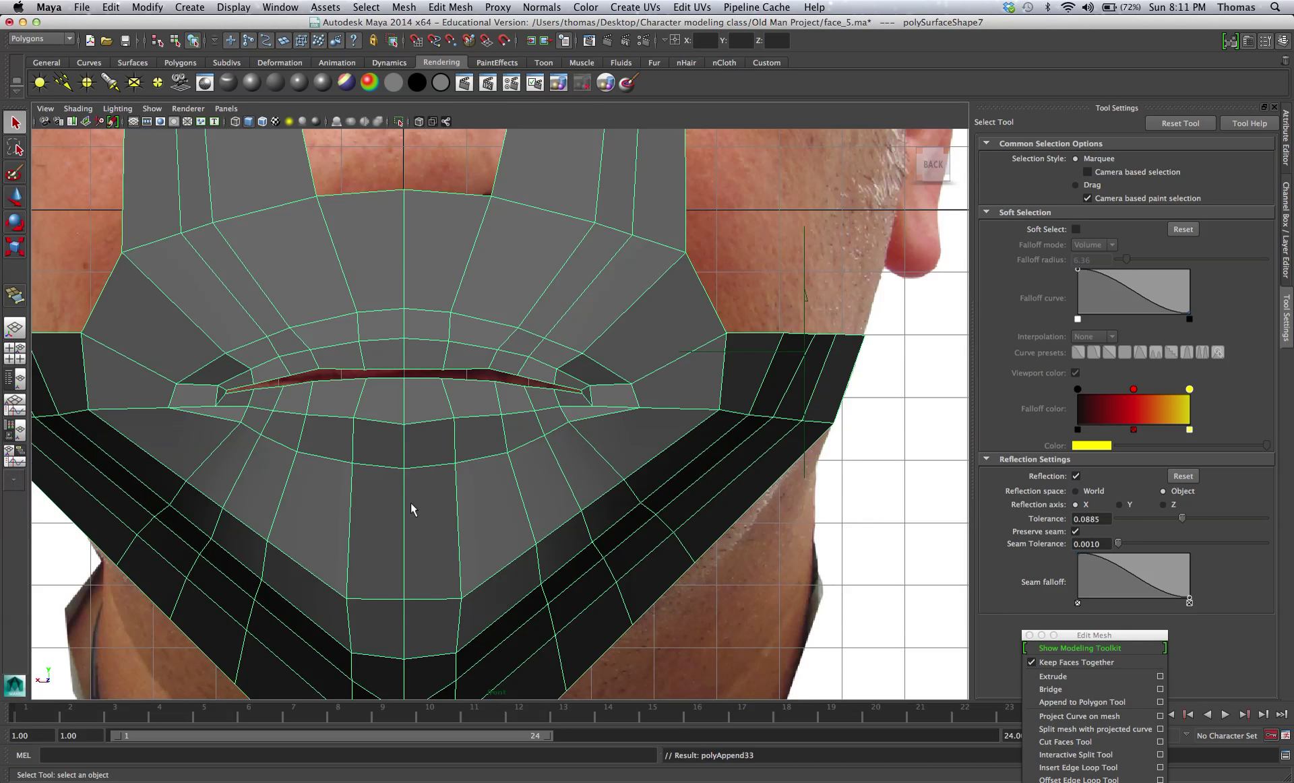
key("4")
right_click(402, 463)
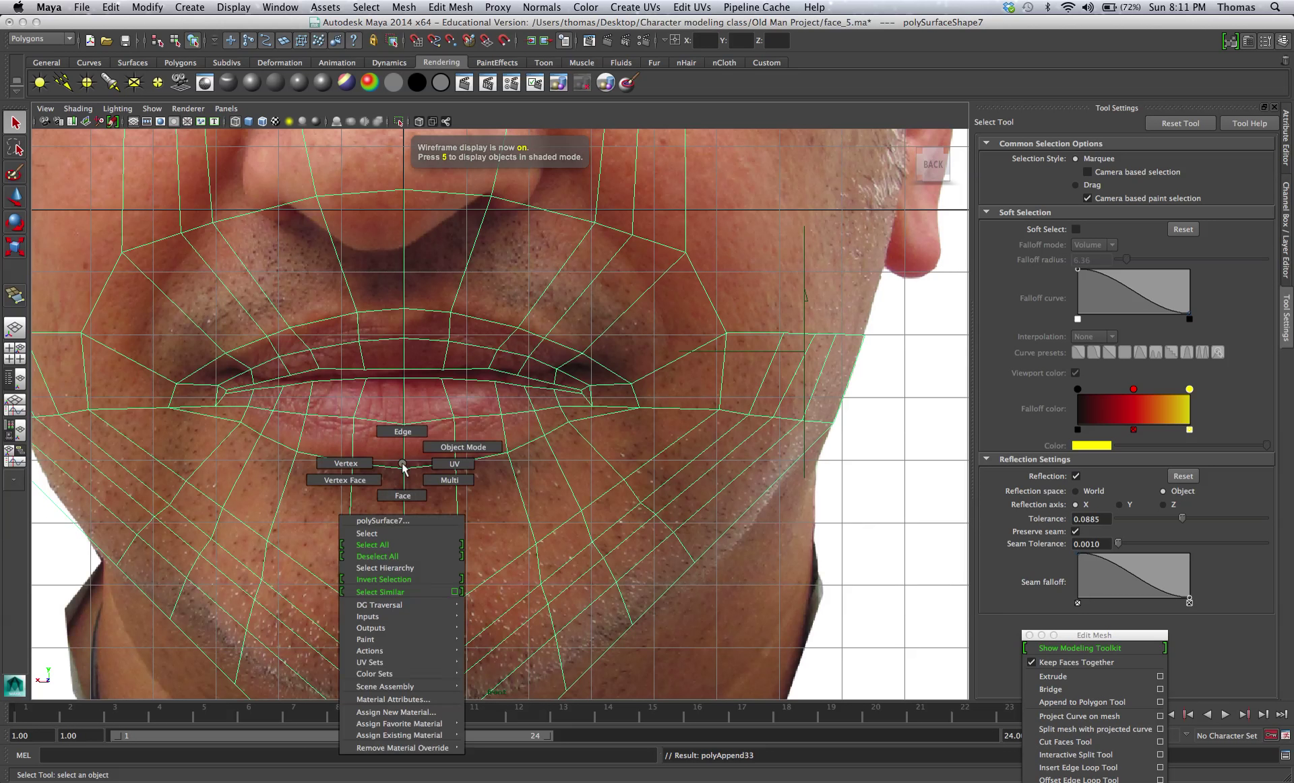
right_click_drag(402, 464, 376, 462)
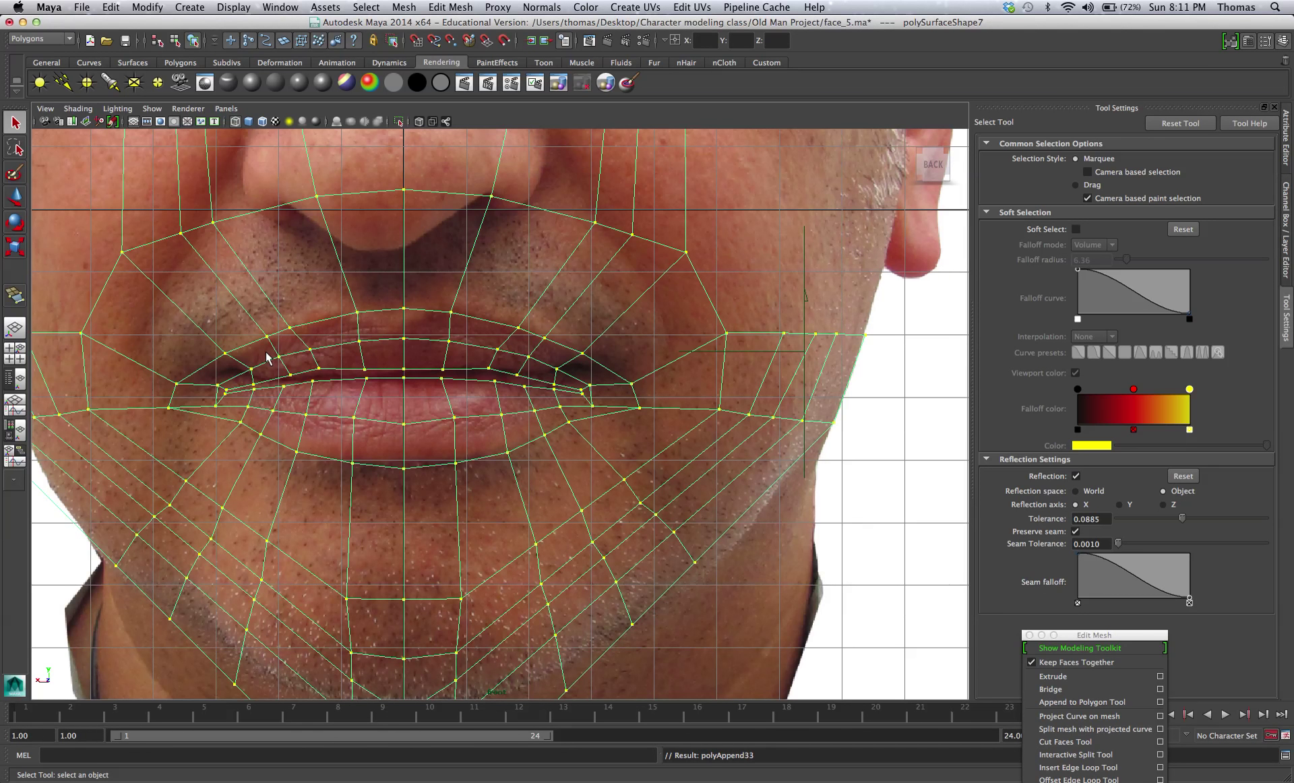
left_click_drag(99, 233, 181, 318)
key("w")
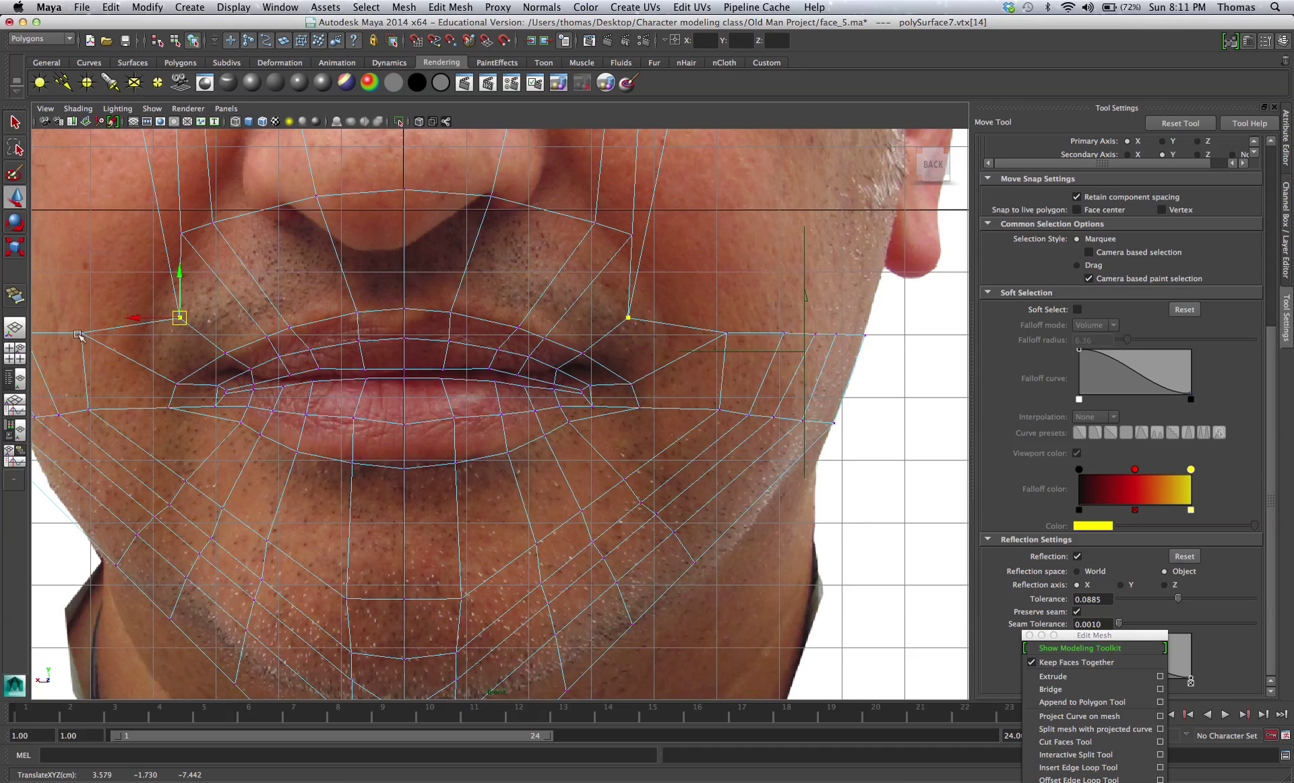
left_click(82, 333)
left_click_drag(81, 333, 144, 365)
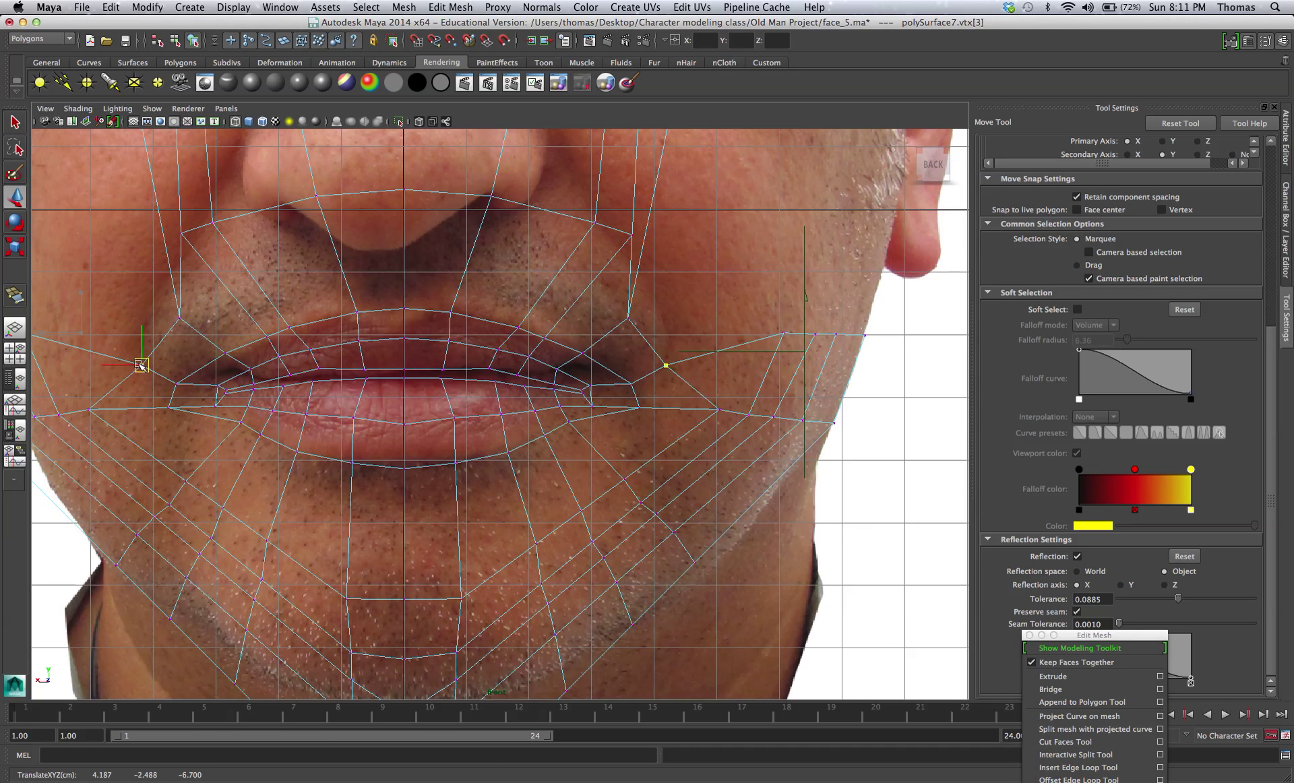
left_click(178, 317)
left_click_drag(179, 320, 166, 315)
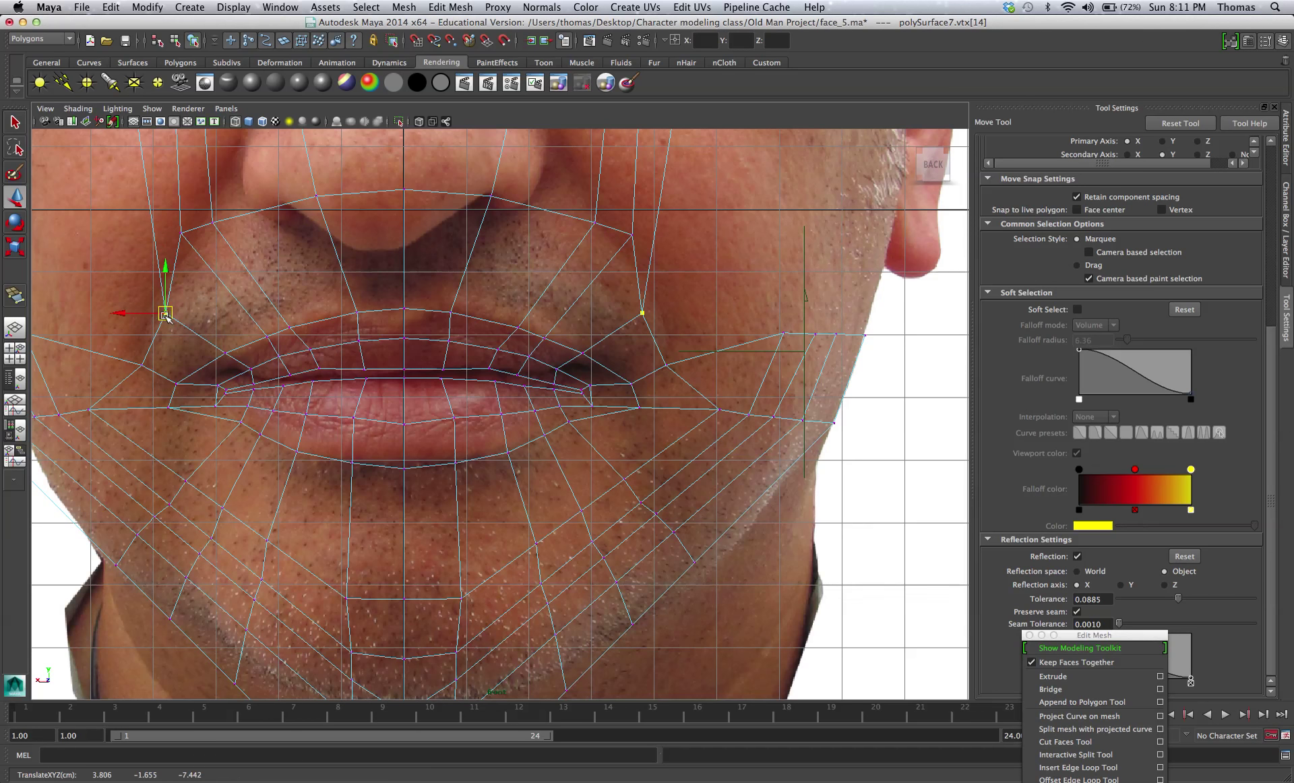
Move the loop vertices beneath the nose down toward the upper lip, and pull the outer ones on both sides inward to round the loop.
left_click(180, 233)
left_click_drag(181, 233, 207, 278)
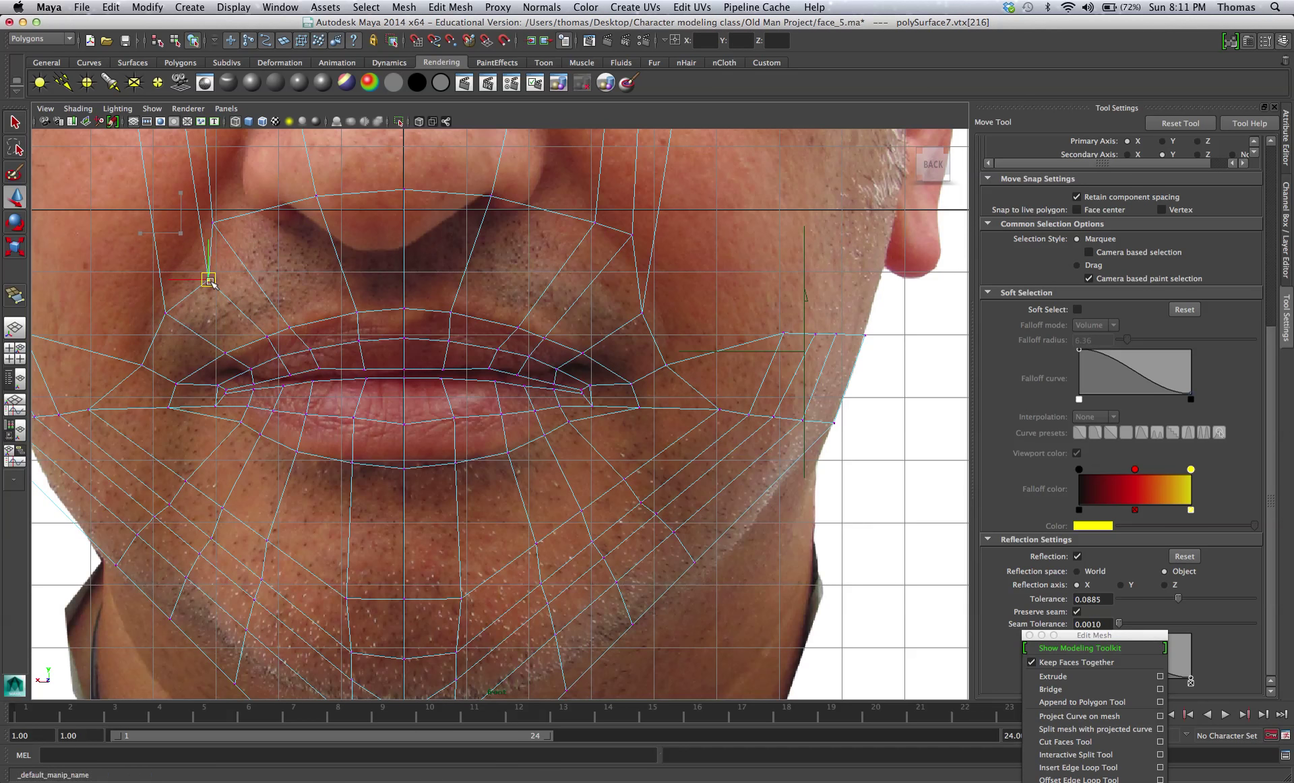
left_click(214, 222)
left_click_drag(214, 222, 260, 252)
left_click(317, 196)
left_click_drag(317, 196, 292, 233)
left_click(403, 190)
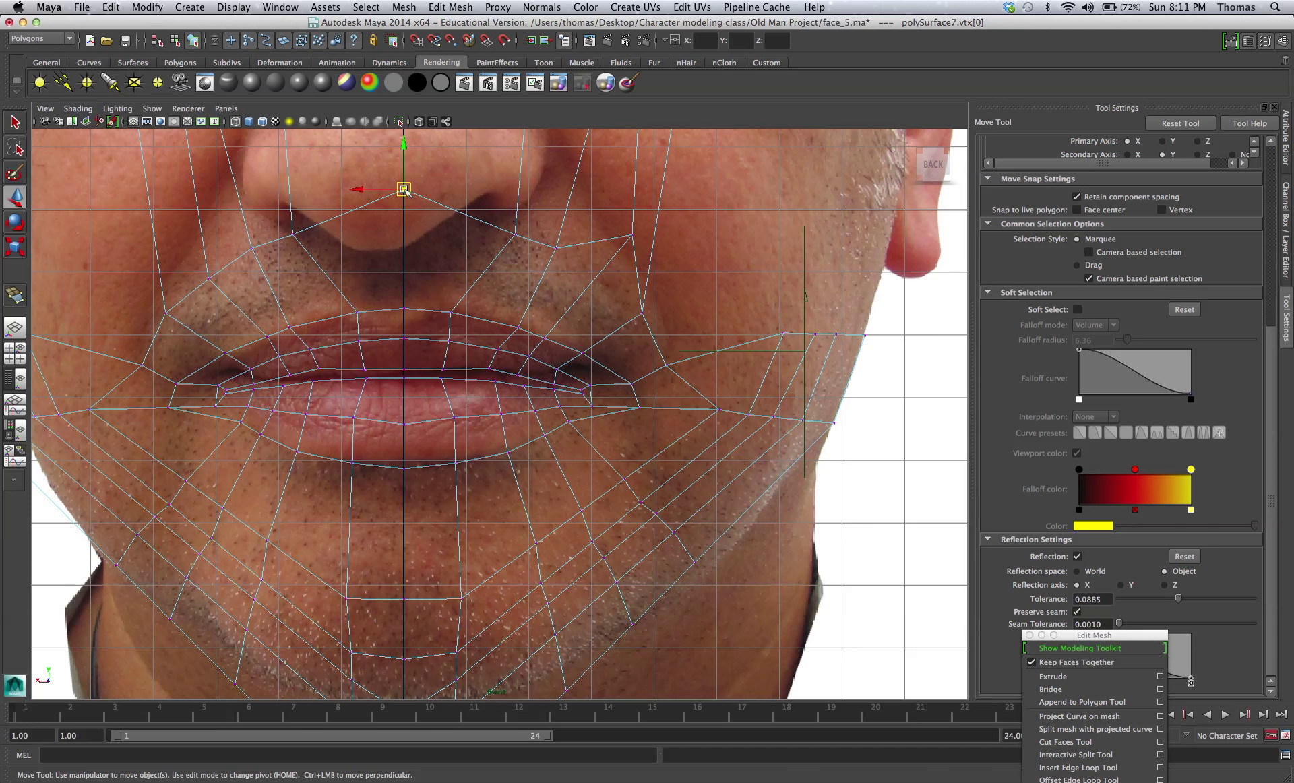
left_click_drag(403, 190, 404, 253)
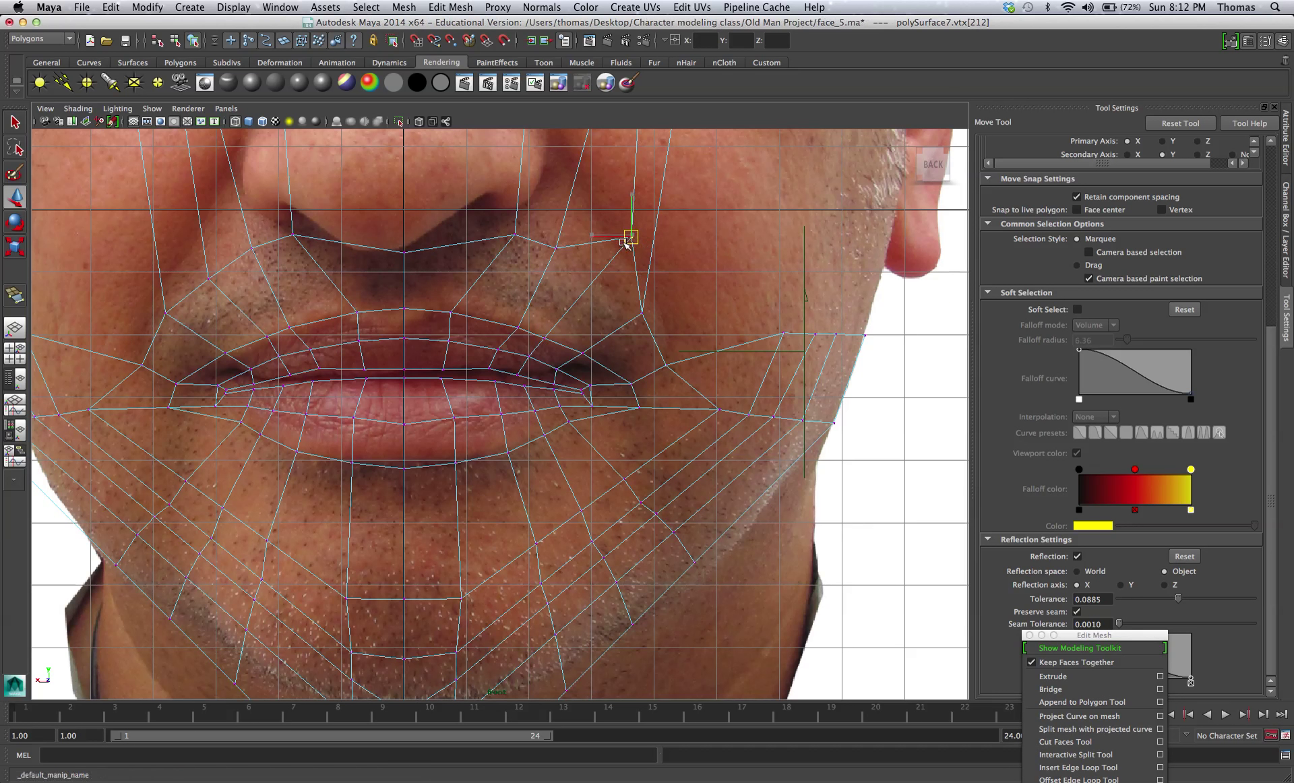
left_click_drag(626, 244, 597, 266)
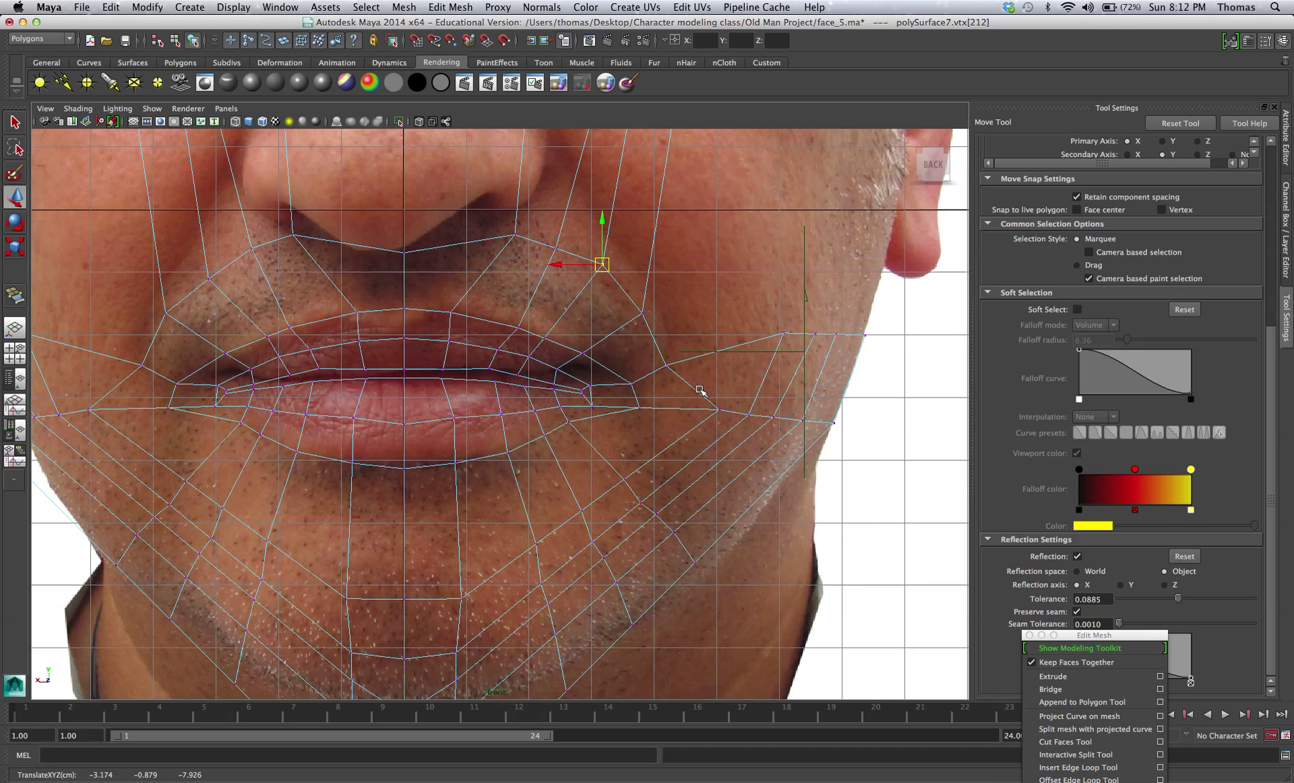
Raise the Move Tool's reflection tolerance to 0.2000 for symmetric editing of the cheek vertices.
left_click(783, 334)
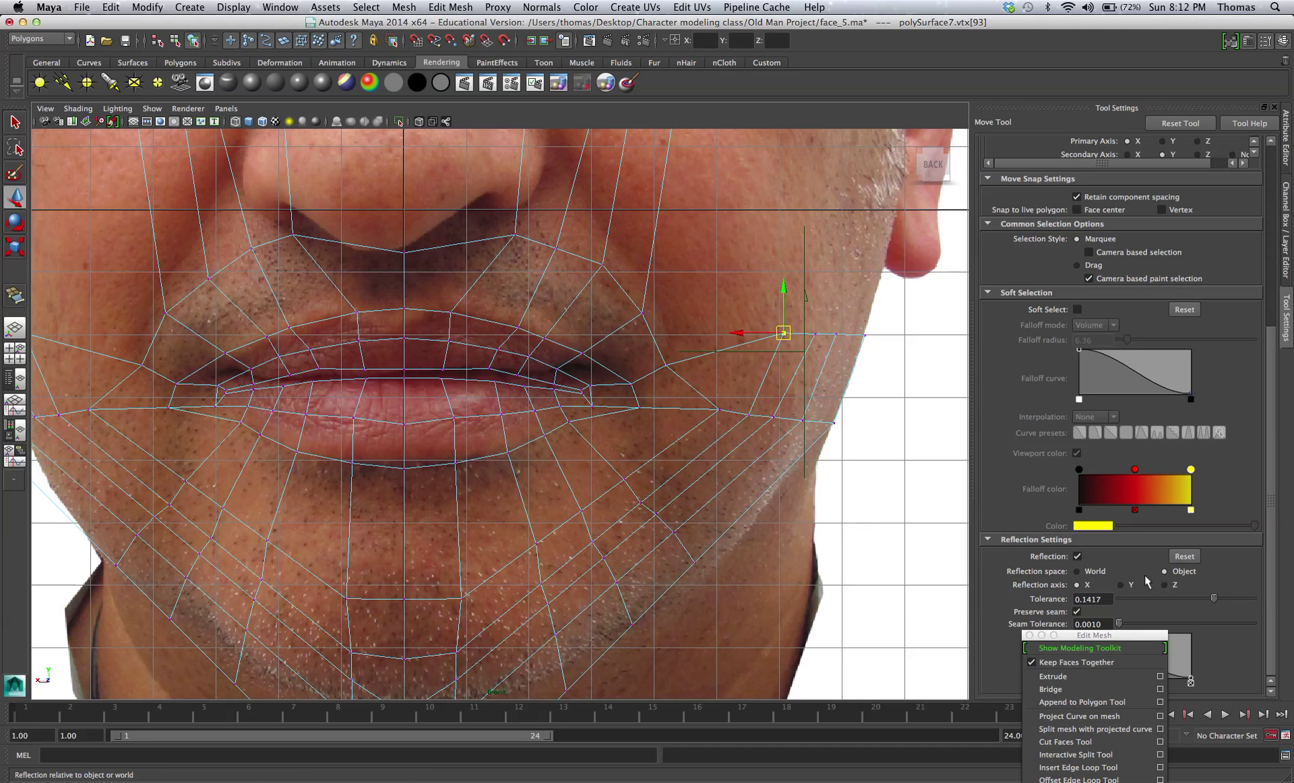
left_click_drag(1216, 597, 1252, 598)
left_click_drag(740, 290, 790, 343)
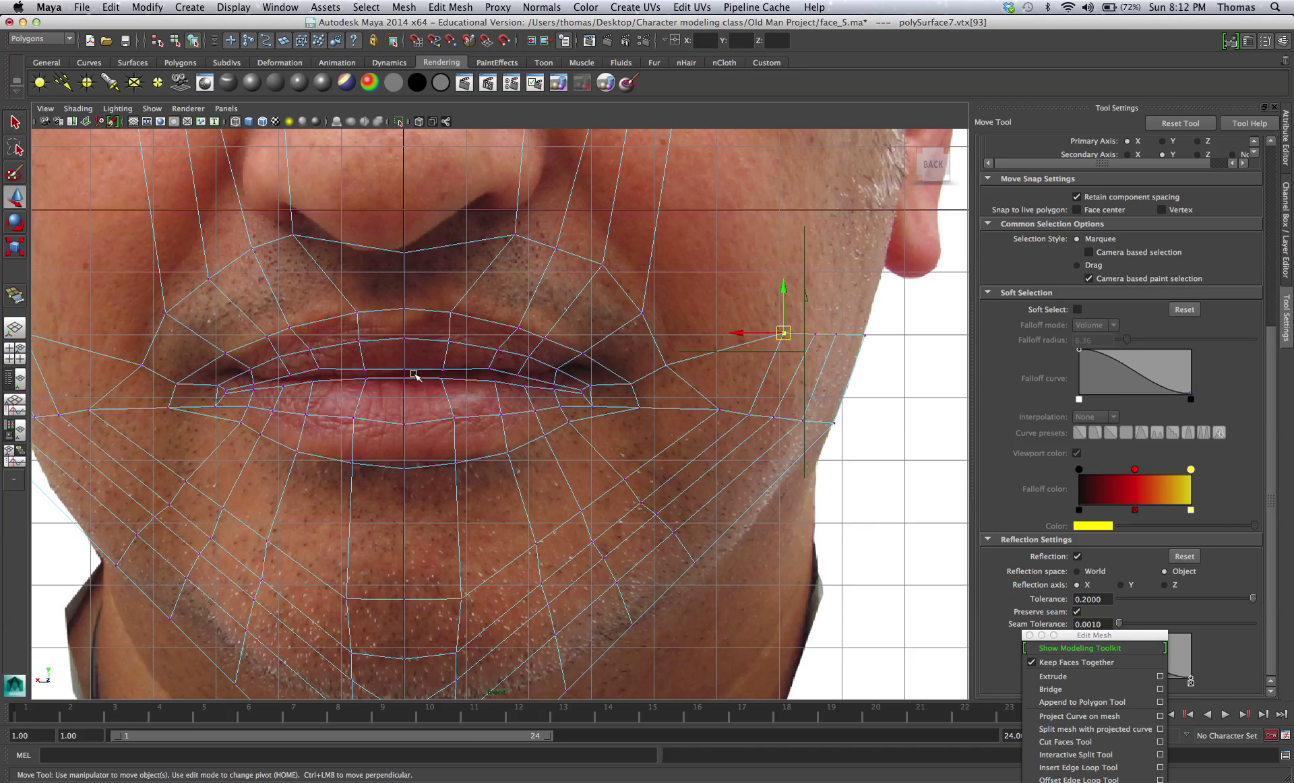
Move the two cheek vertices beside each mouth corner symmetrically, the upper one slightly outward and up, the lower one inward.
left_click(142, 366)
mouse_move(142, 365)
left_mouse_down()
mouse_move(102, 347)
mouse_move(125, 360)
left_mouse_up()
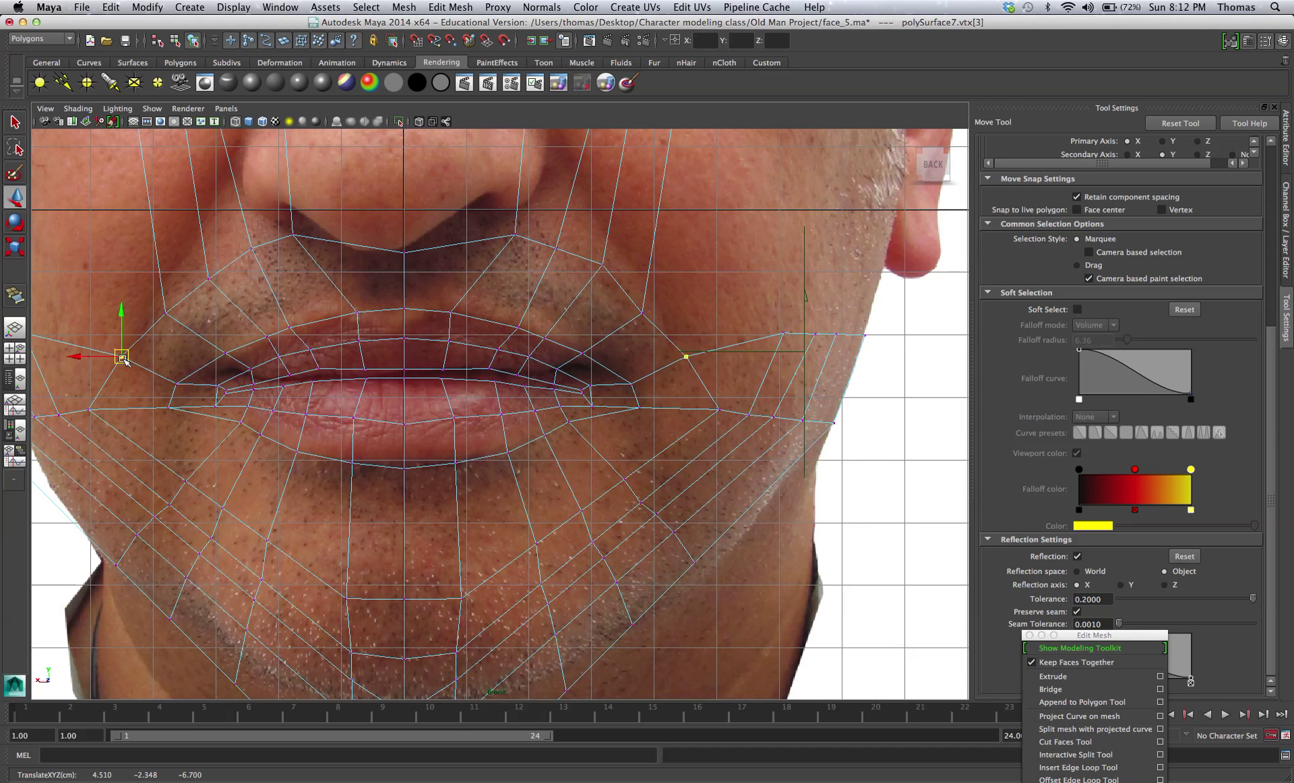
left_click(720, 409)
left_click_drag(720, 412, 689, 417)
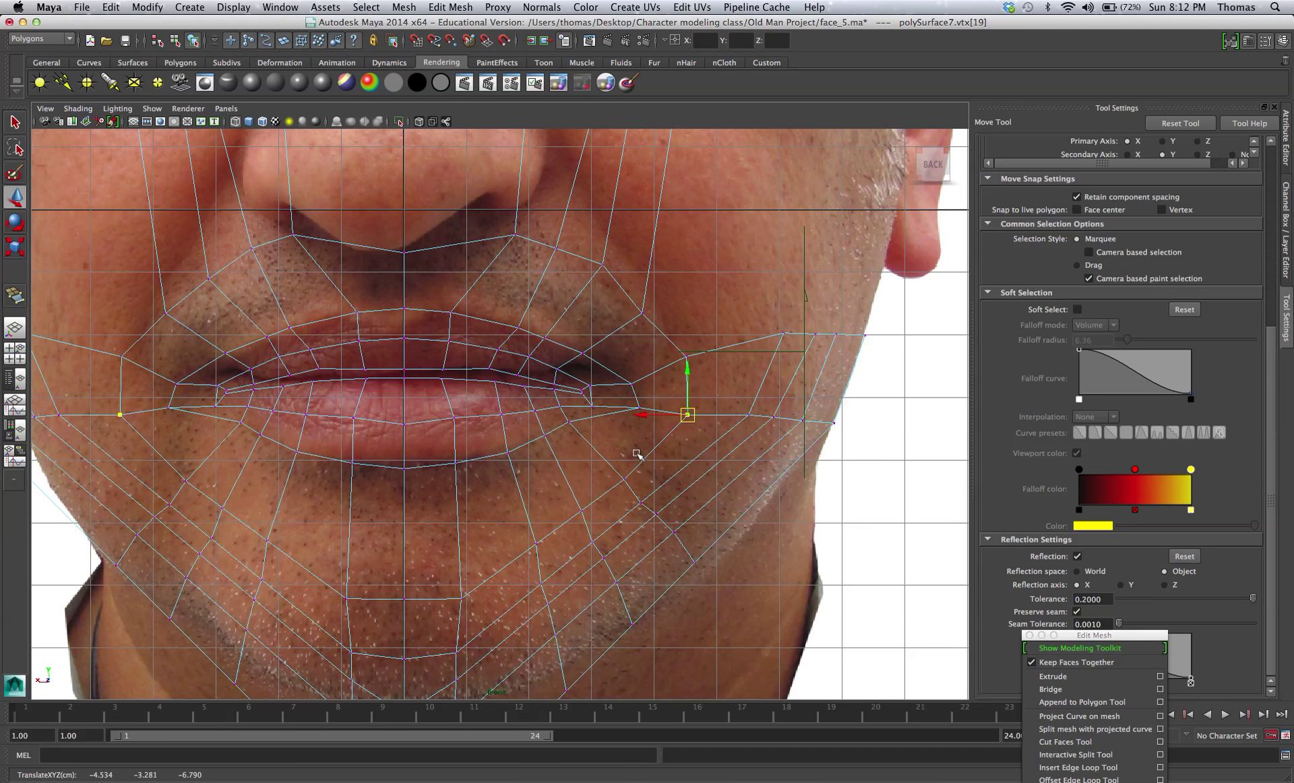
Pull the border vertices at both mouth corners inward and shift the adjacent lip-corner vertices to fit the lip outline.
left_click(630, 383)
left_click_drag(631, 382, 618, 408)
left_click(640, 409)
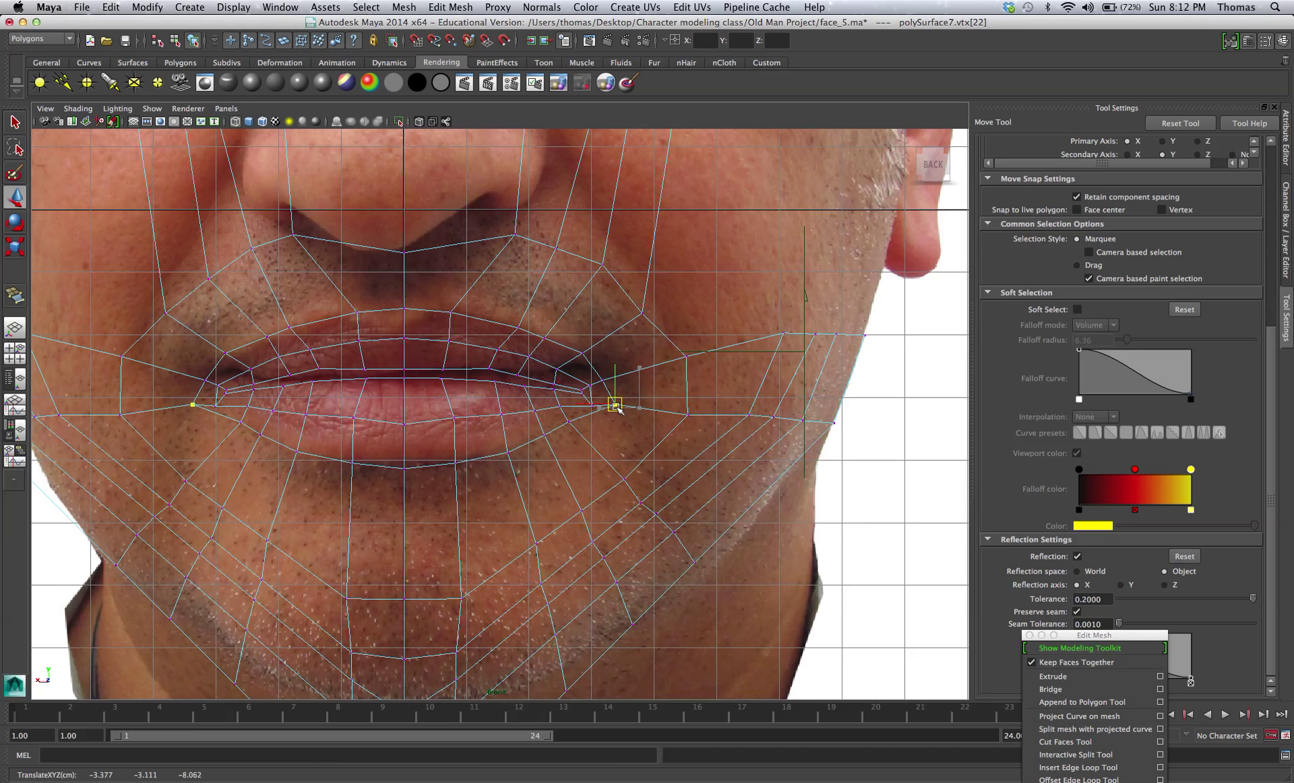
scroll(589, 409, "down", 3)
scroll(589, 408, "up", 5)
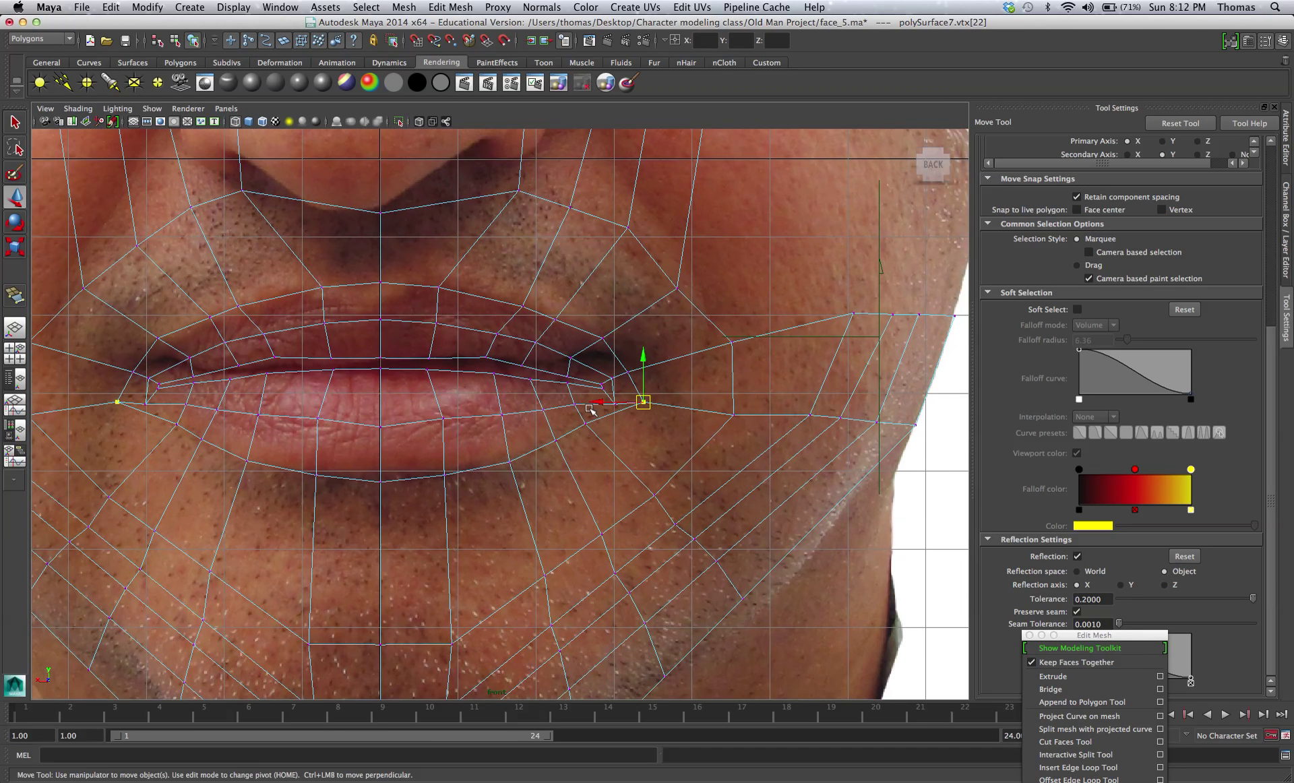
scroll(591, 409, "up", 2)
left_click_drag(650, 402, 647, 385)
scroll(630, 431, "down", 4)
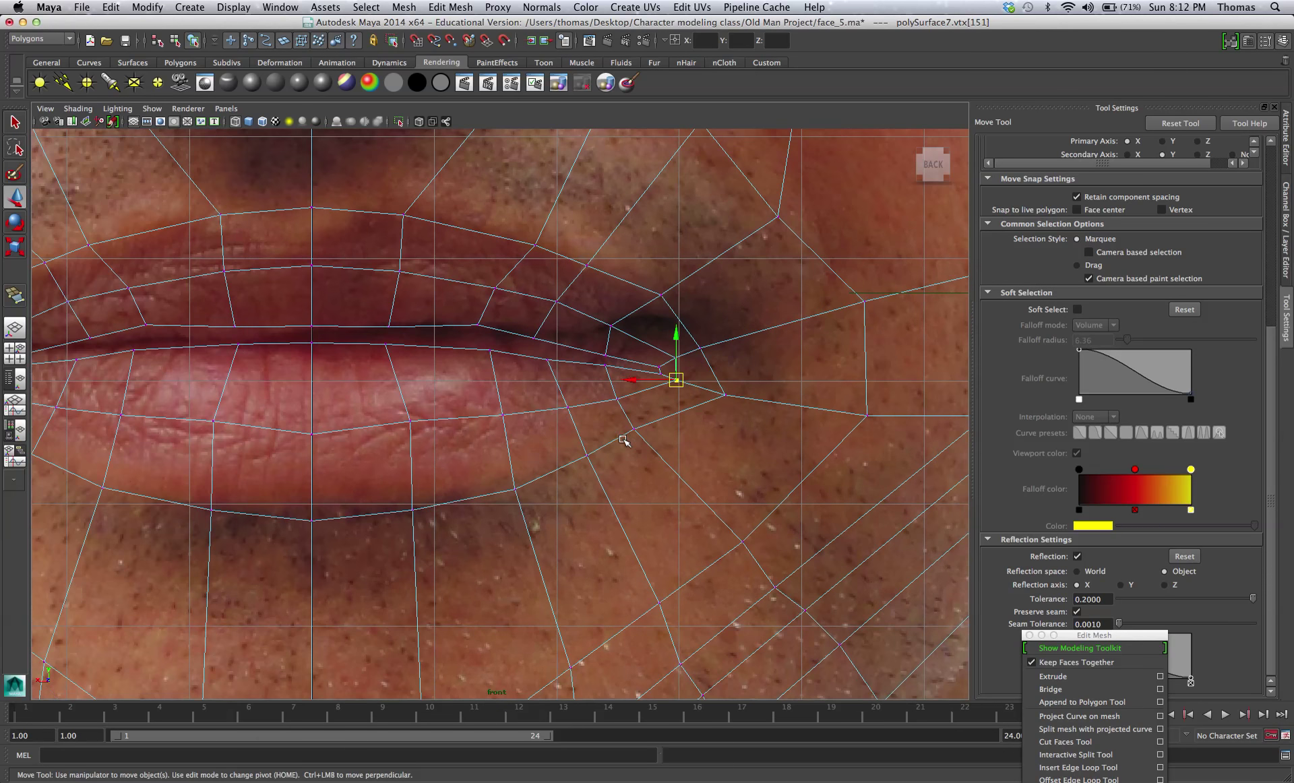
Raise the three middle vertices of the first chin row below the lower lip and curve the row gently around the centre line.
scroll(583, 456, "up", 3)
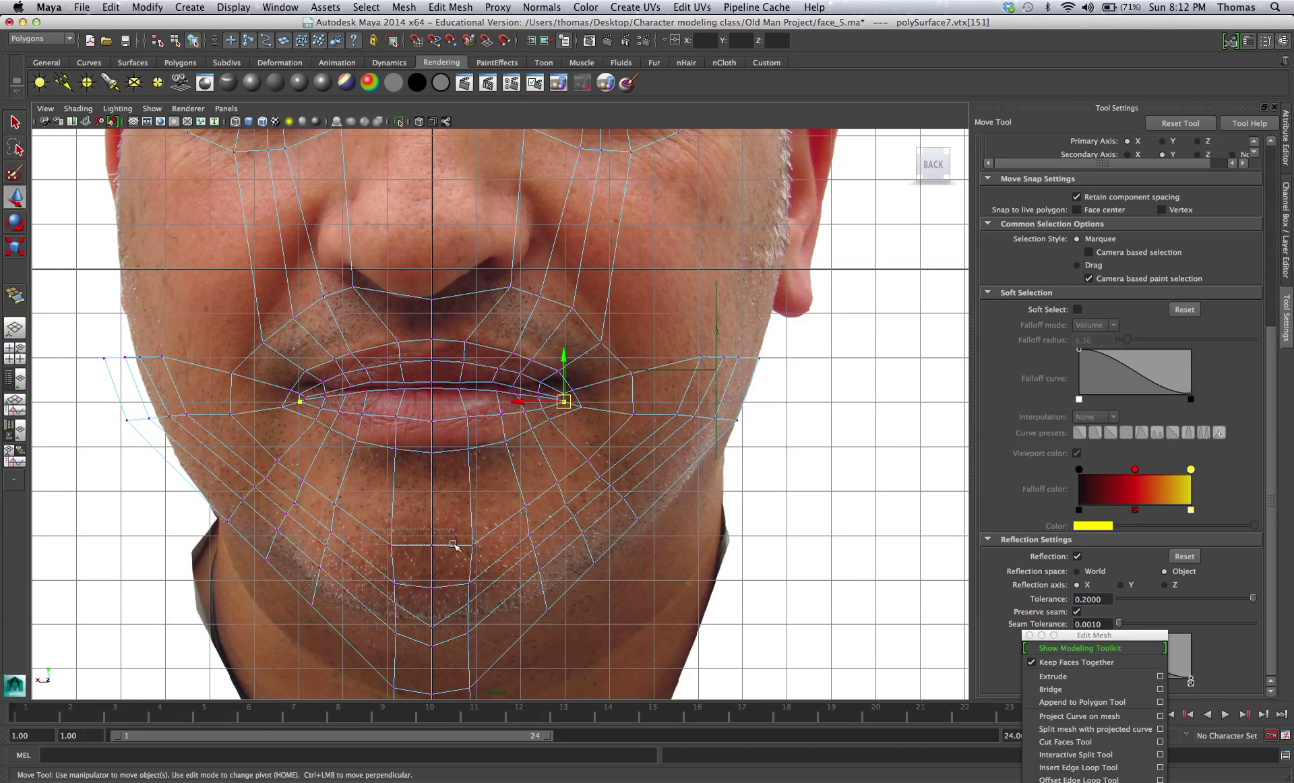
left_click_drag(464, 544, 431, 490)
scroll(430, 492, "up", 3)
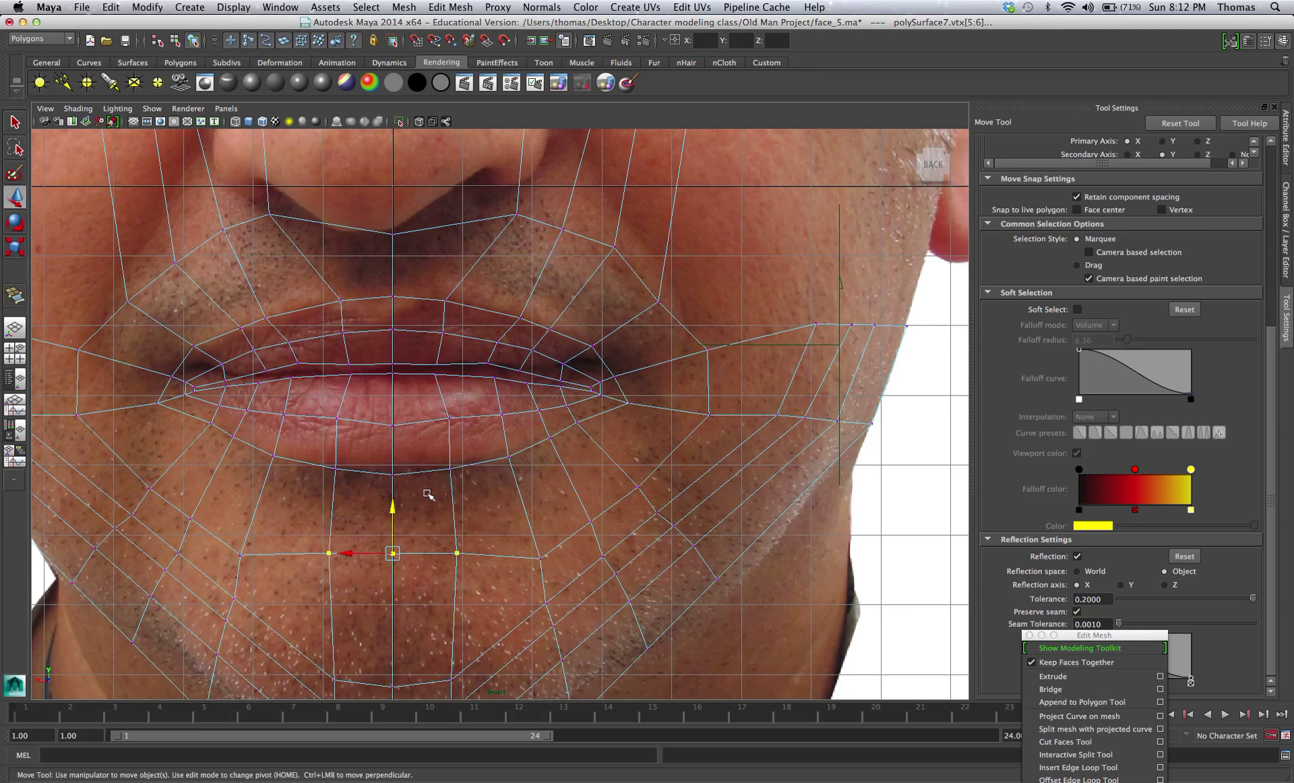
left_click_drag(382, 540, 327, 505)
left_click(325, 554)
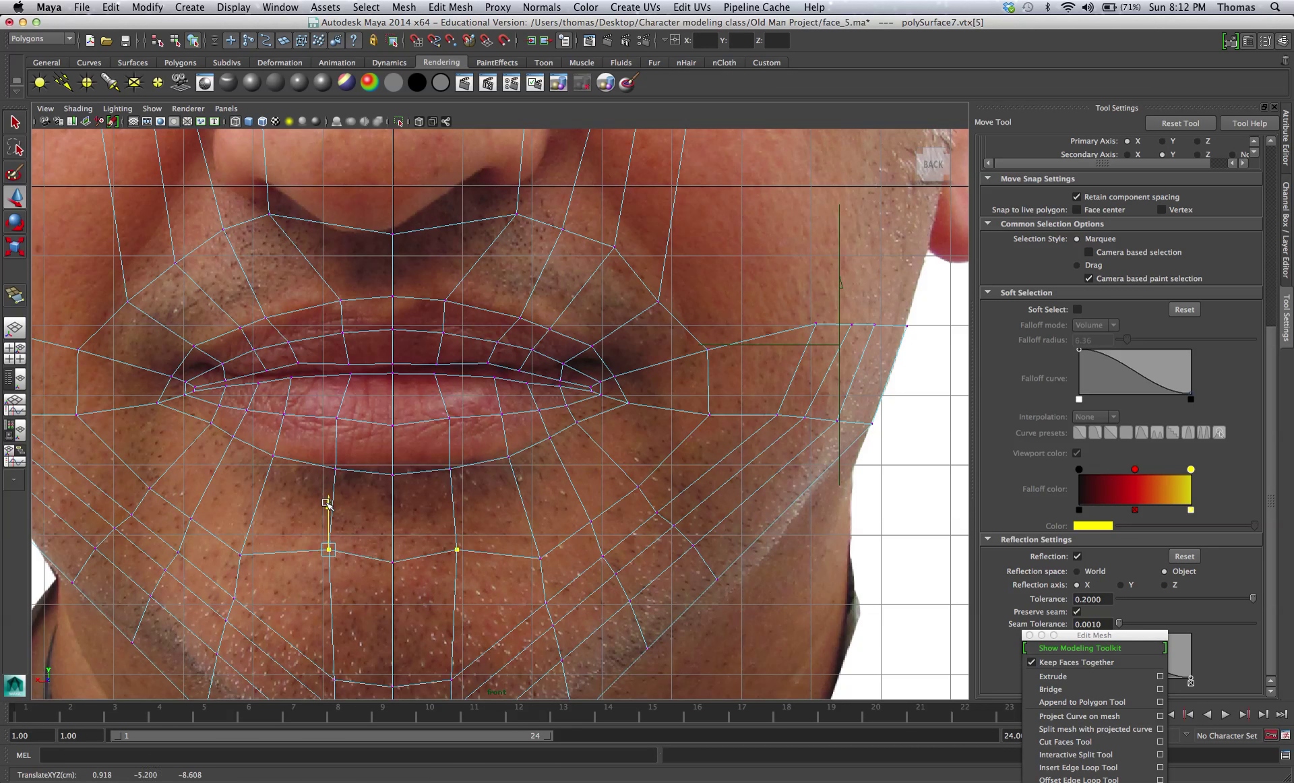
Move the outer vertices of the first chin loop symmetrically up and outward to round it around the lower lip.
left_click(542, 558)
left_click_drag(545, 558, 625, 470)
left_click(590, 520)
left_click(639, 490)
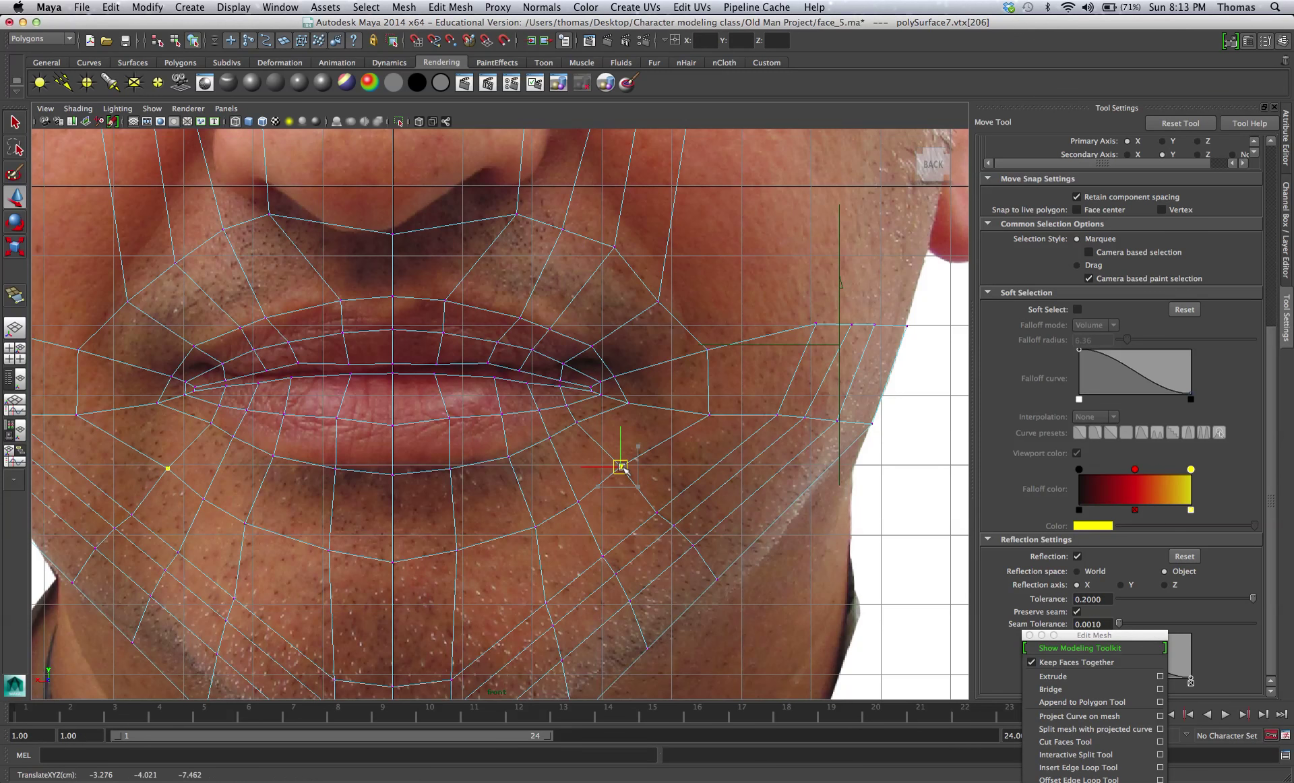
Bring the two cheek vertices beside each mouth corner symmetrically in toward the lips.
left_click(707, 414)
left_click_drag(708, 414, 680, 416)
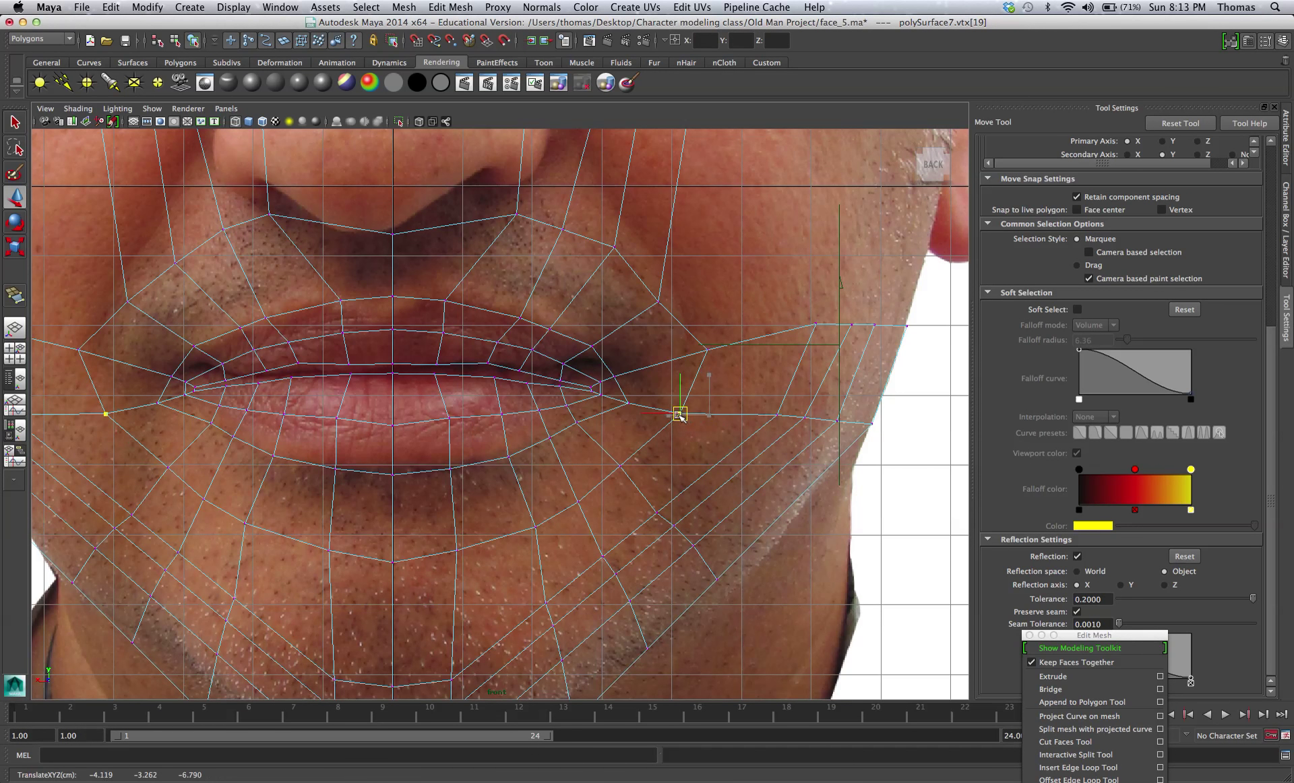
left_click(707, 349)
left_click_drag(694, 352, 671, 353)
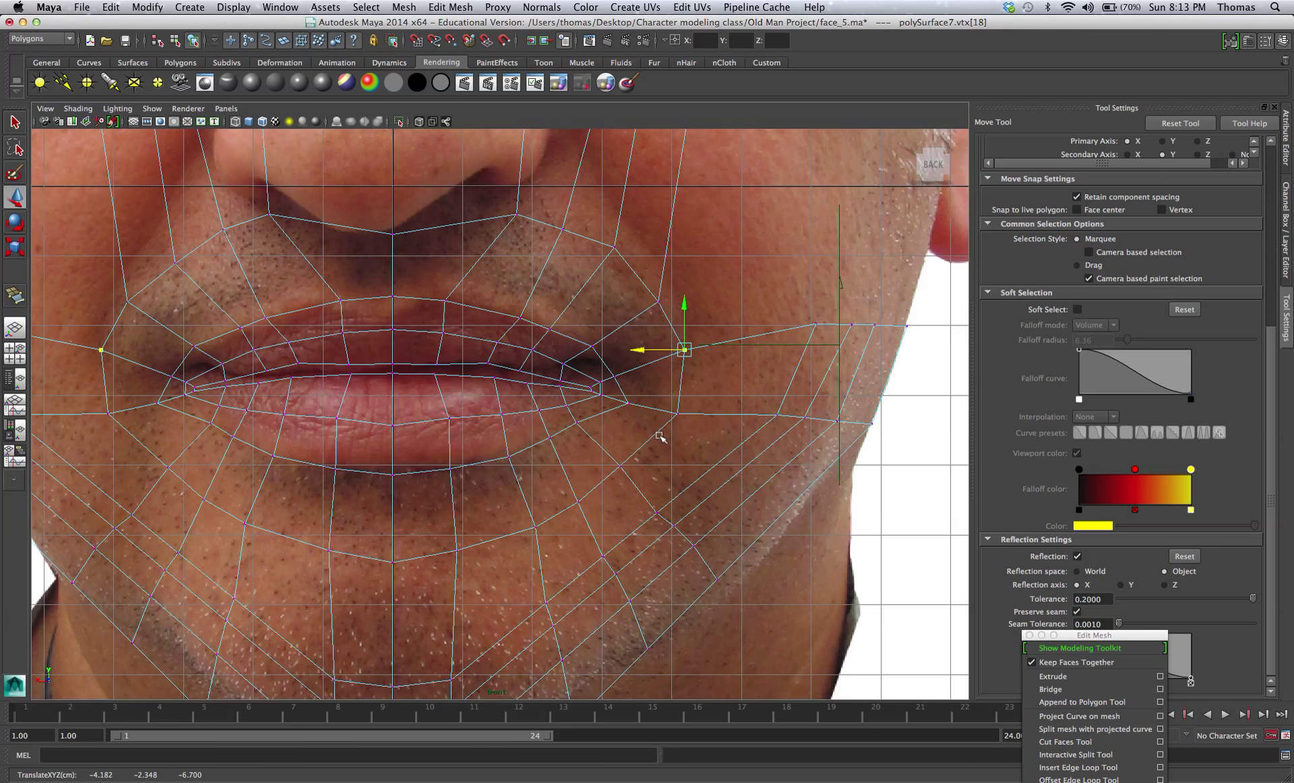
Raise the three middle vertices of the next chin row and adjust the neighbouring vertices to follow the curve.
scroll(660, 437, "down", 3)
scroll(660, 438, "up", 2)
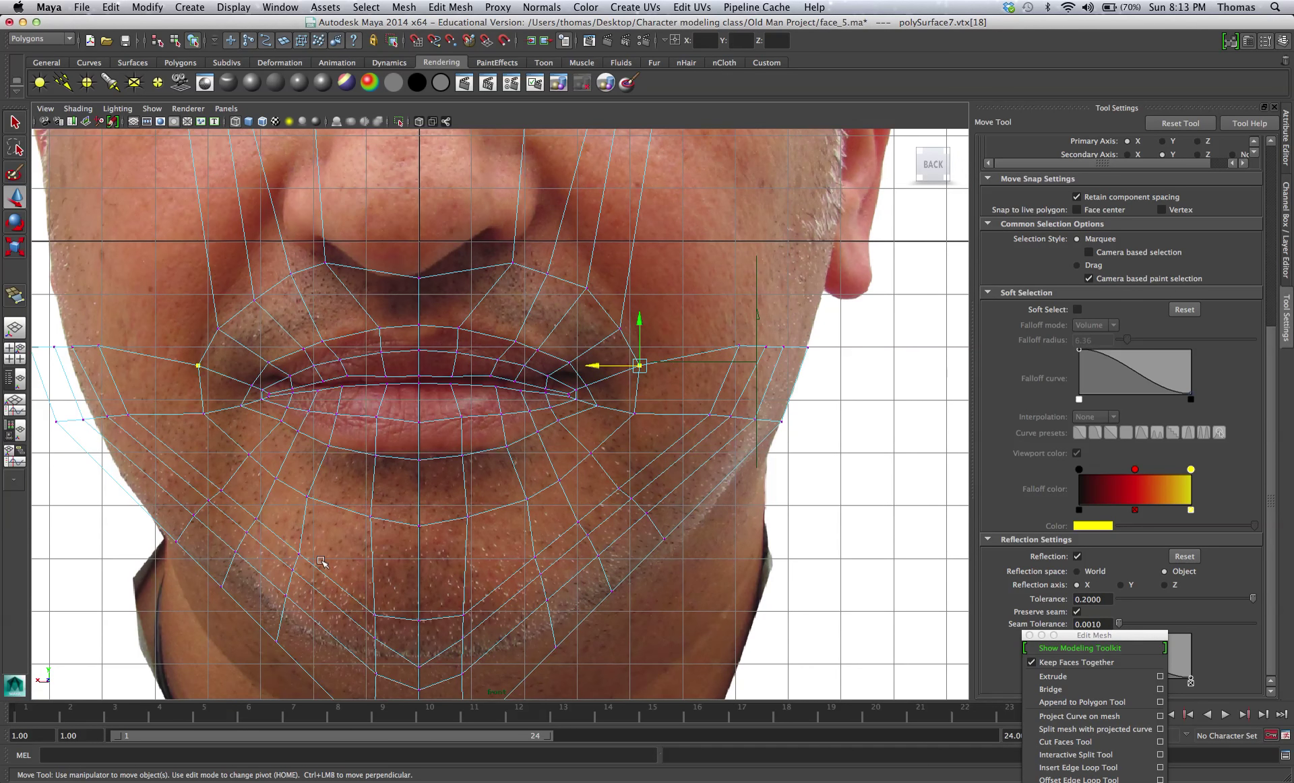
left_click_drag(399, 621, 418, 554)
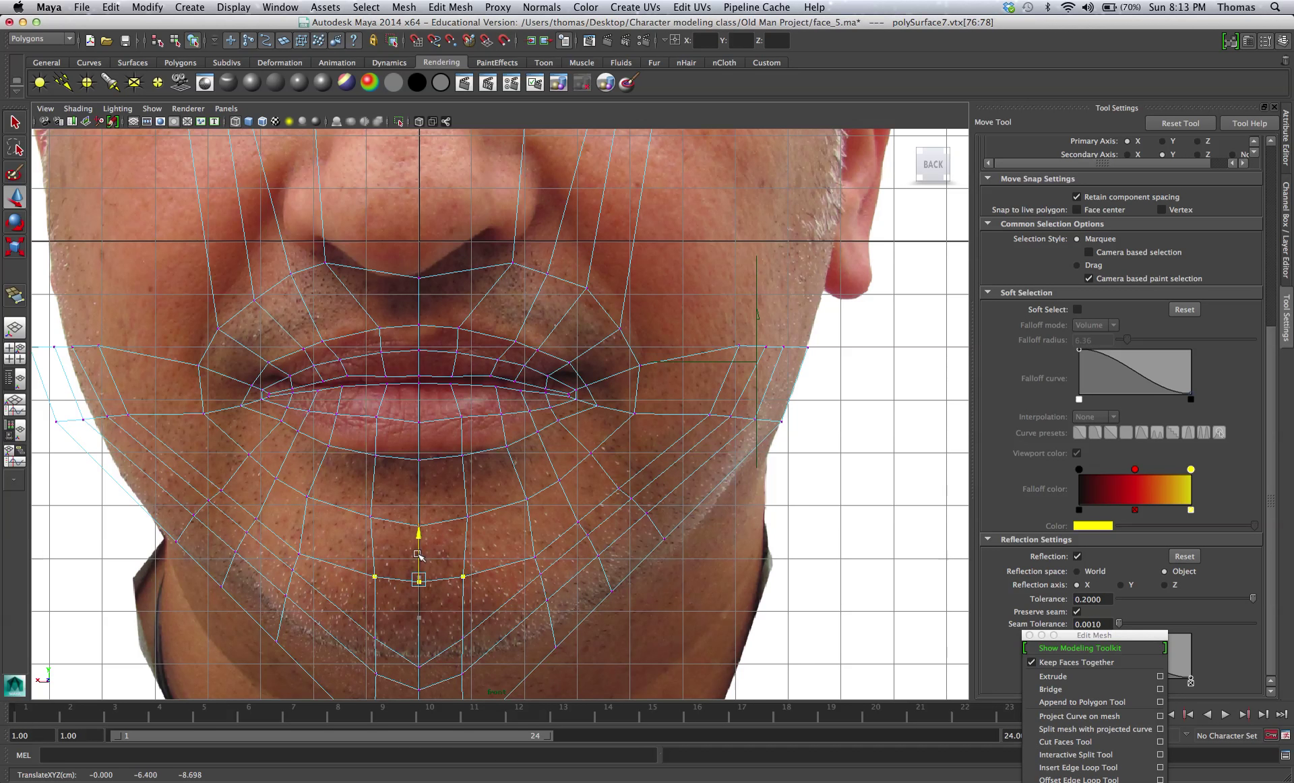
left_click(623, 490)
left_click(534, 557)
left_click_drag(539, 561, 538, 552)
Move the next column of cheek vertices symmetrically inward to space the edges evenly beside the mouth.
left_click(712, 416)
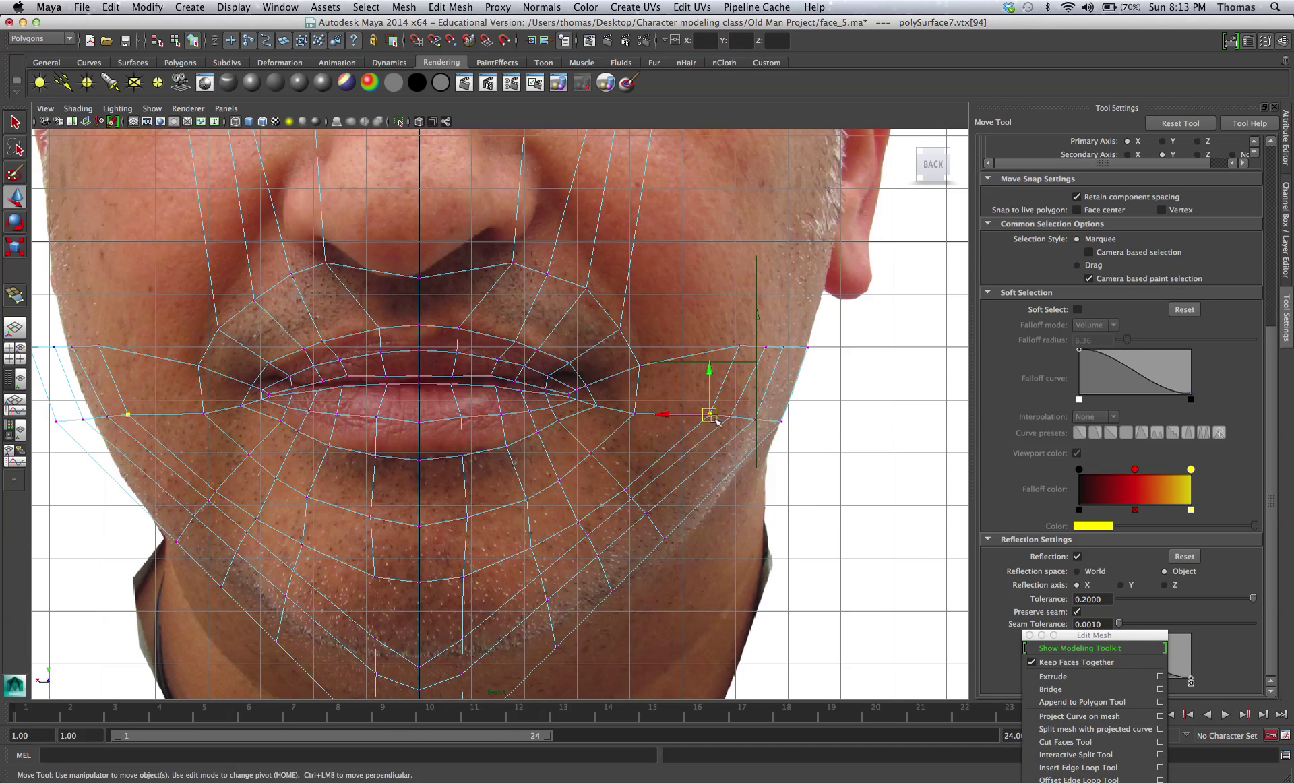
left_click_drag(696, 417, 664, 417)
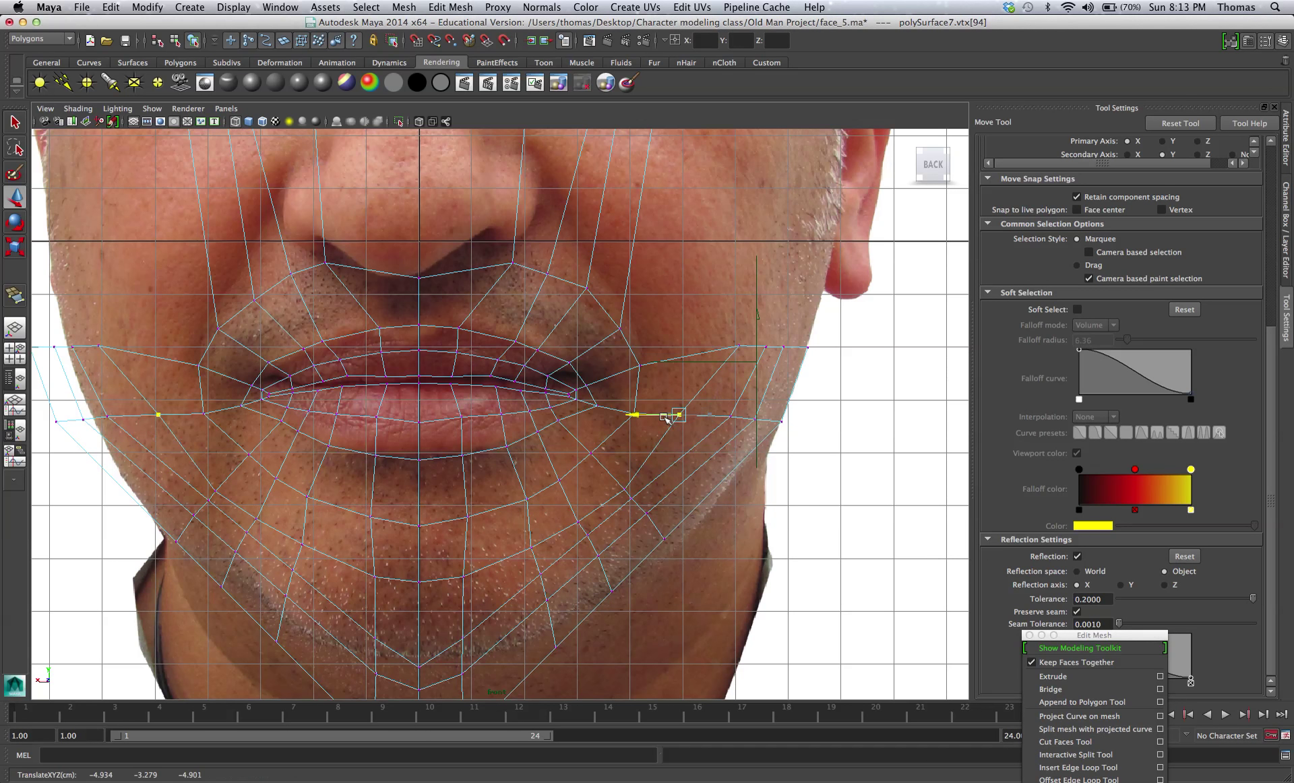
left_click(740, 346)
left_click_drag(706, 347, 656, 348)
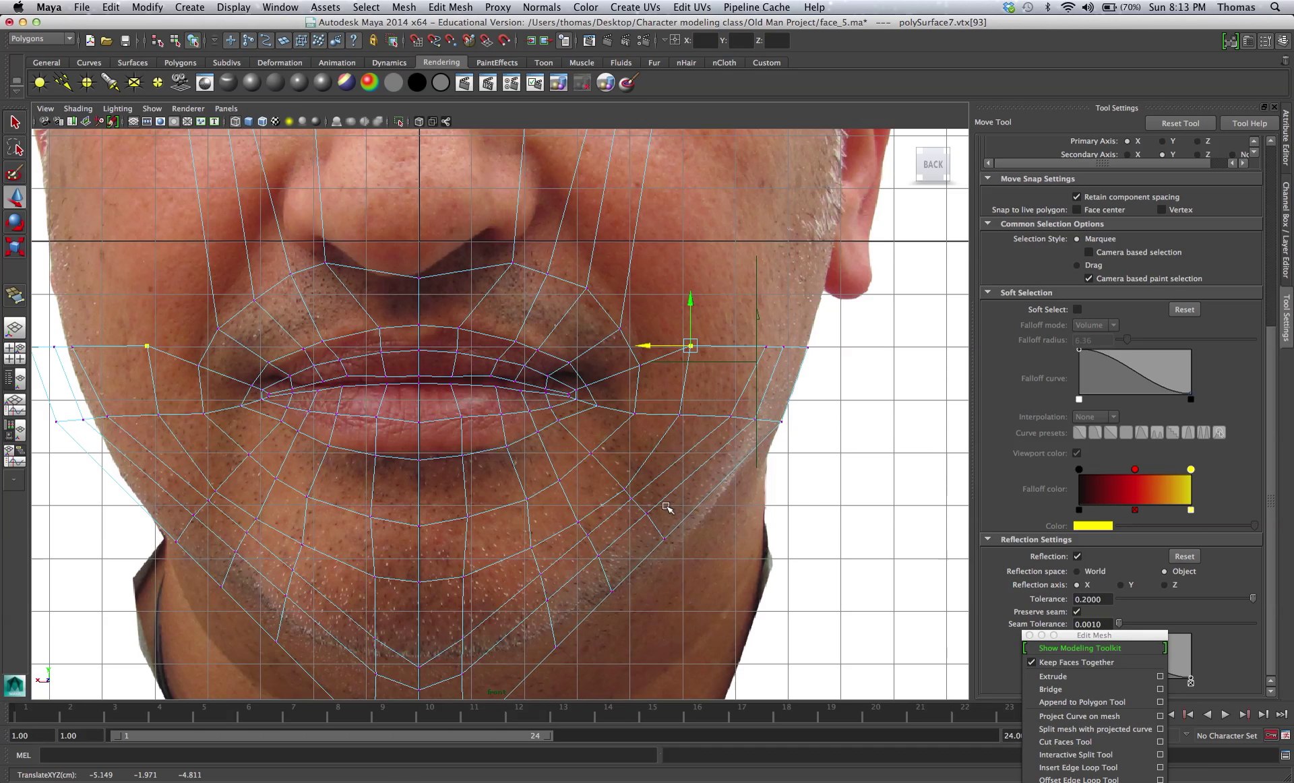
Raise the middle vertices of the two lower chin rows so their pointed centres become smooth curves.
scroll(649, 482, "down", 2)
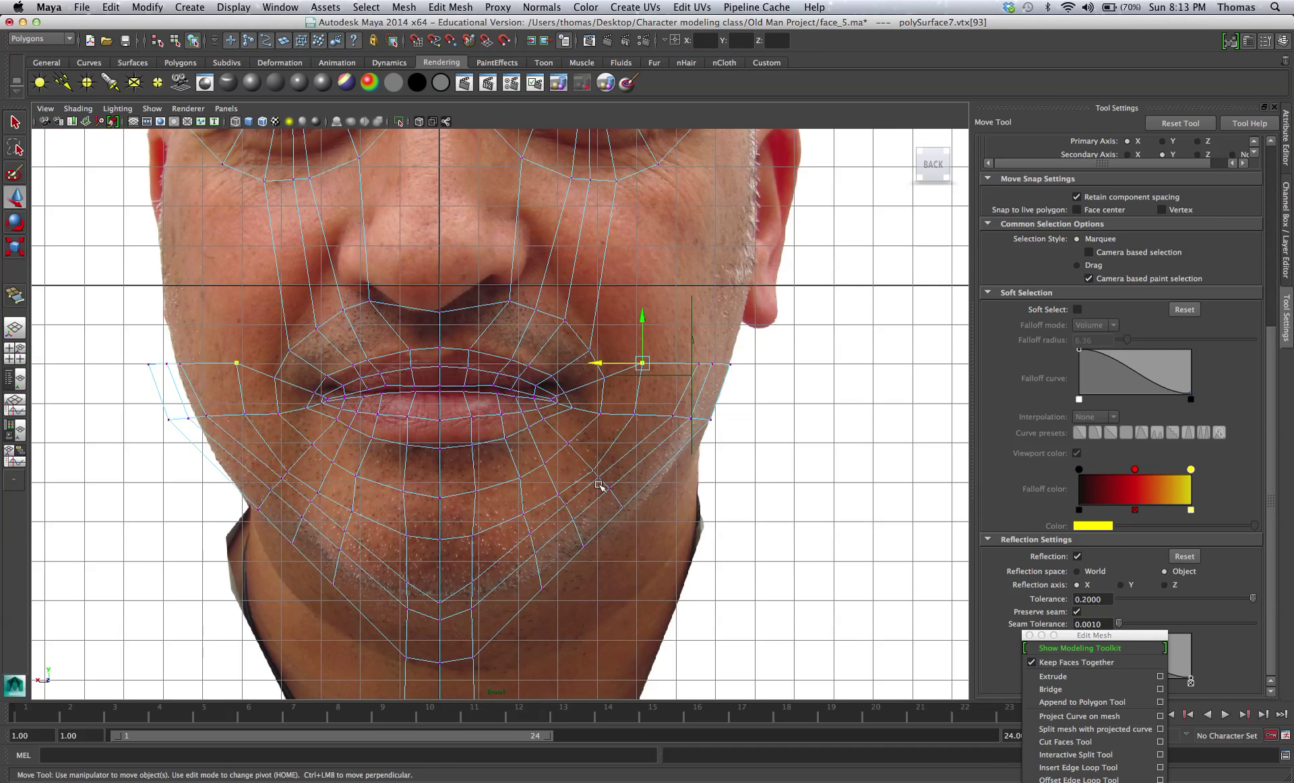
middle_click_drag(599, 485, 620, 409, "alt")
right_click_drag(491, 425, 600, 491, "alt")
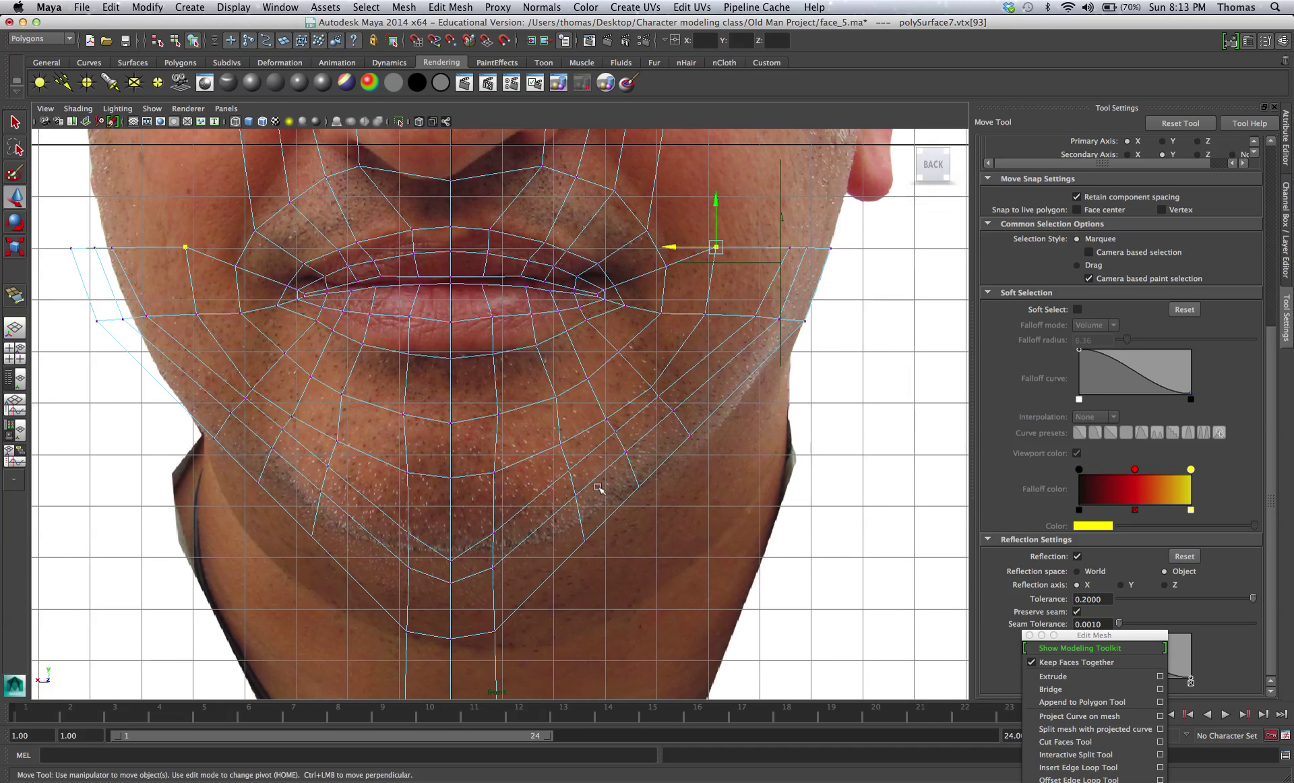
left_click(450, 558)
left_click_drag(452, 523, 495, 457)
left_click(493, 532)
left_click_drag(383, 548, 410, 527)
left_click(449, 575)
left_click_drag(450, 577, 451, 537)
Raise the three vertices at the bottom of the chin to the jawline and adjust the neighbouring jaw vertices to match.
left_click_drag(379, 600, 507, 665)
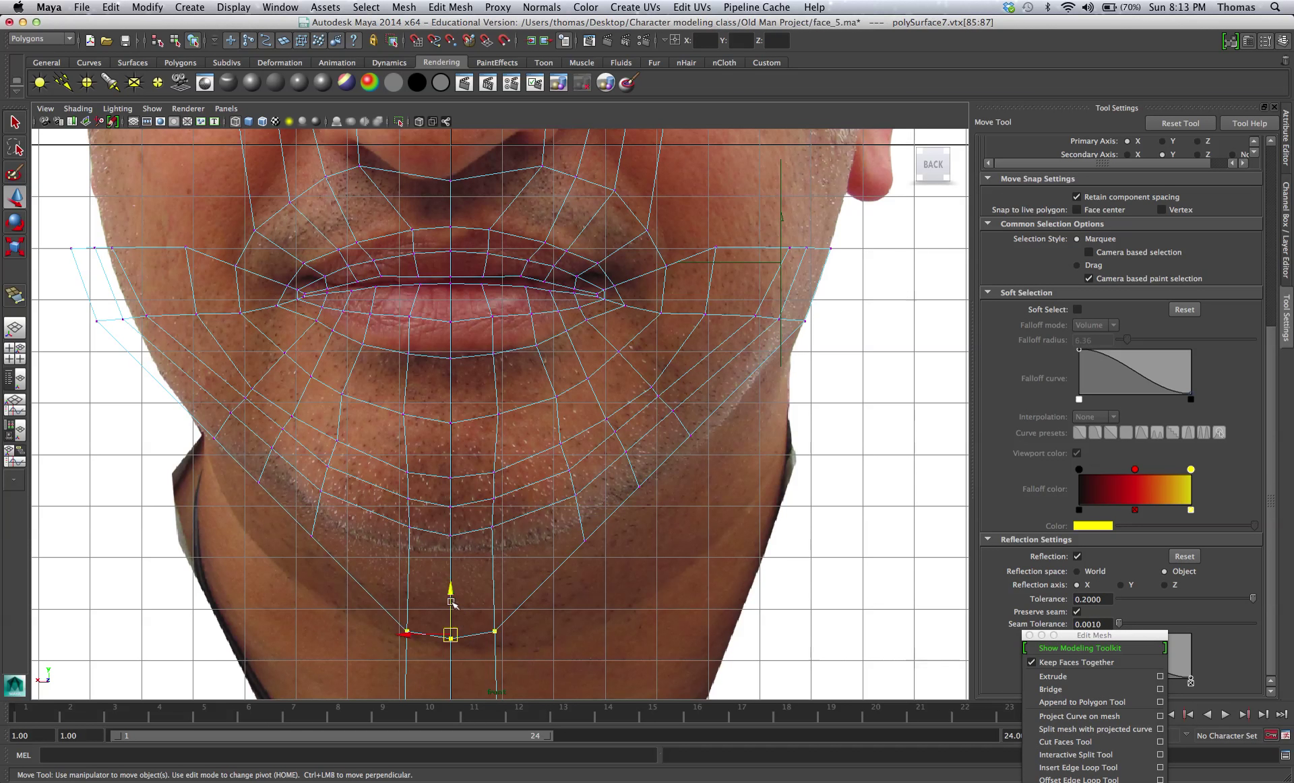
left_click_drag(451, 597, 457, 531)
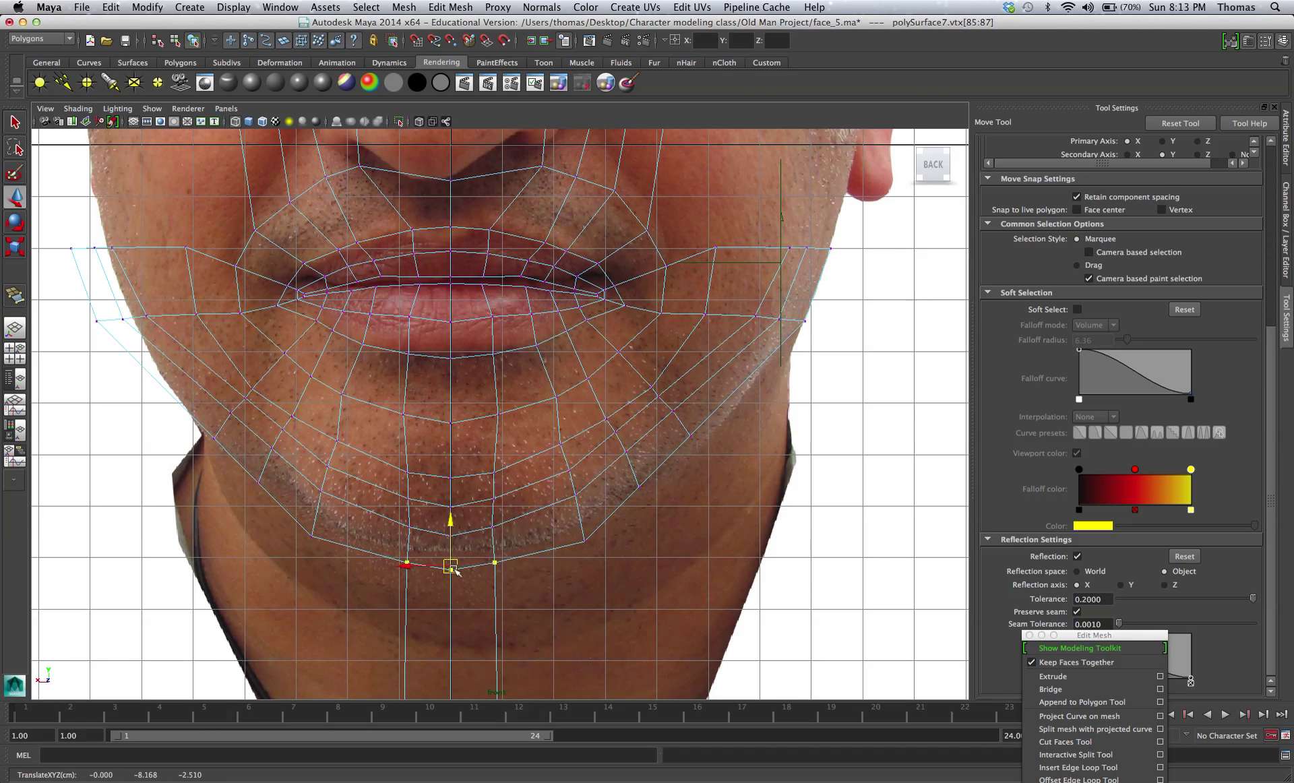
scroll(499, 605, "down", 3)
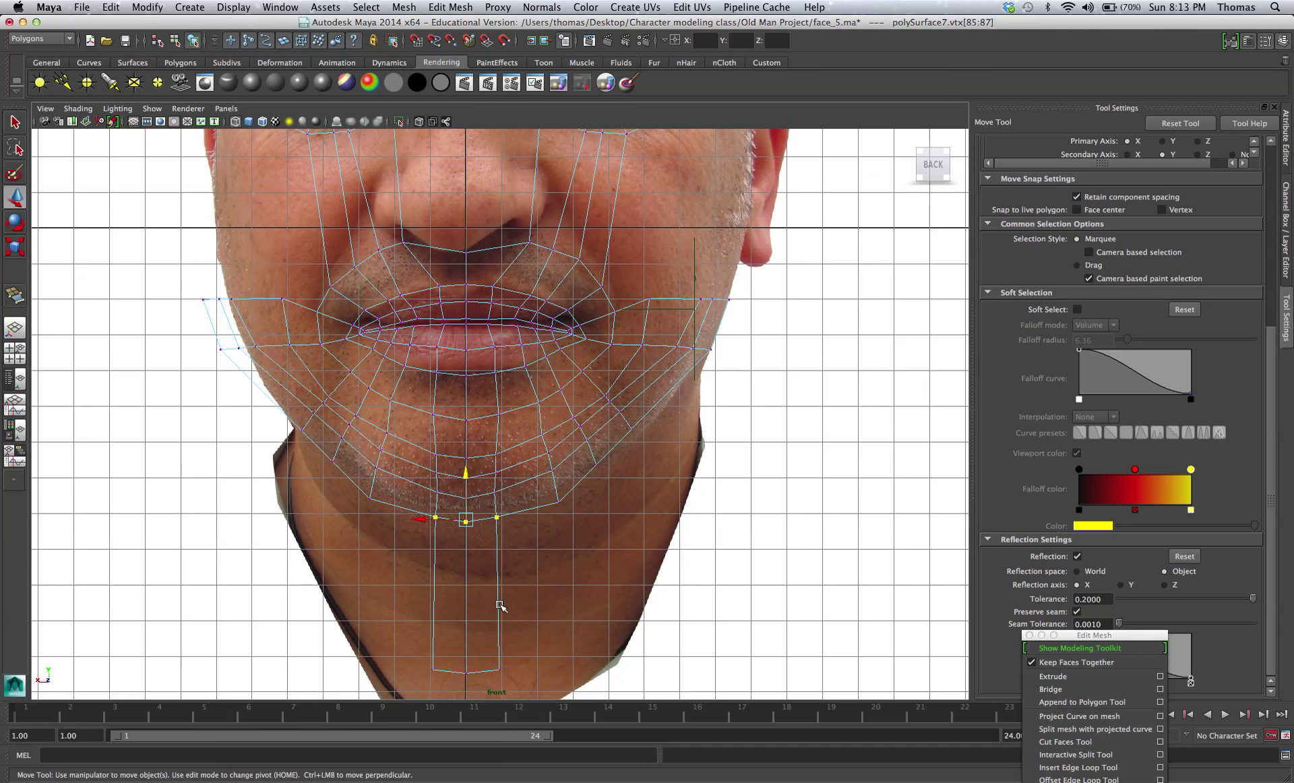
scroll(499, 606, "up", 2)
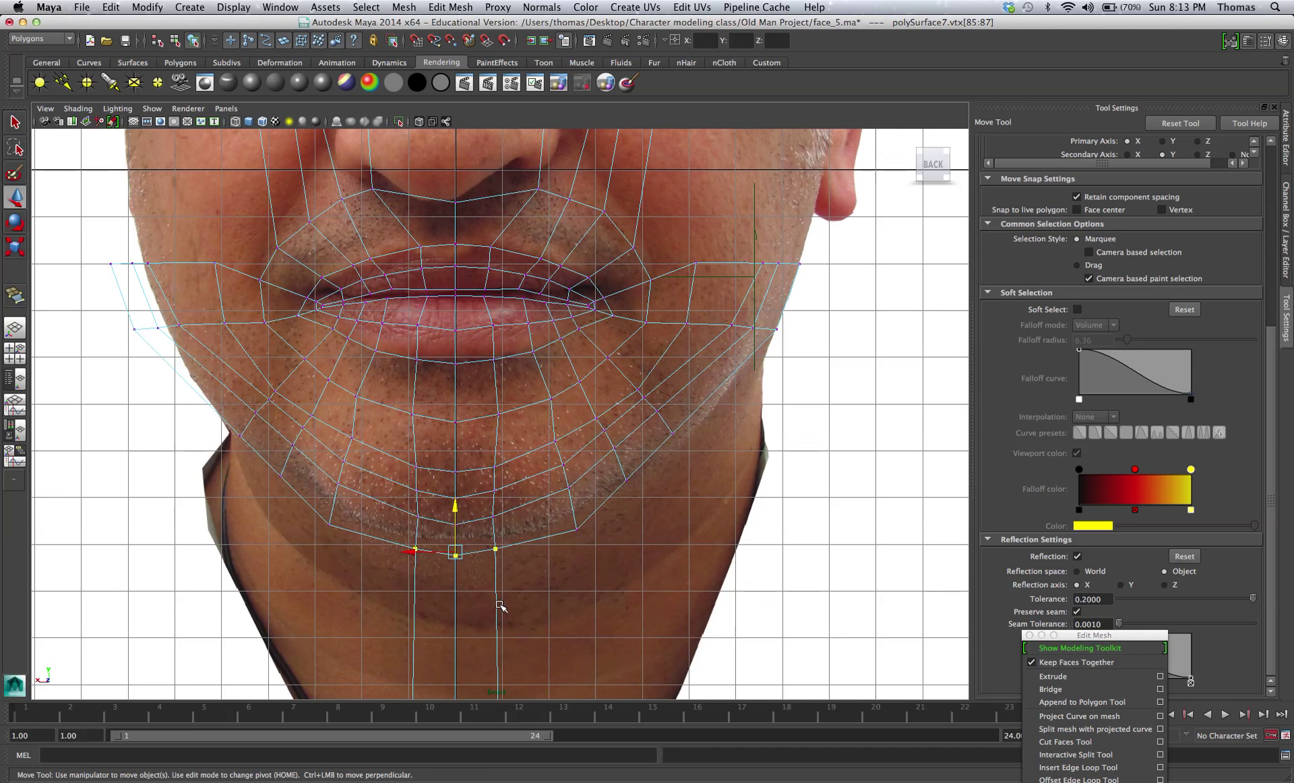
left_click_drag(458, 540, 458, 536)
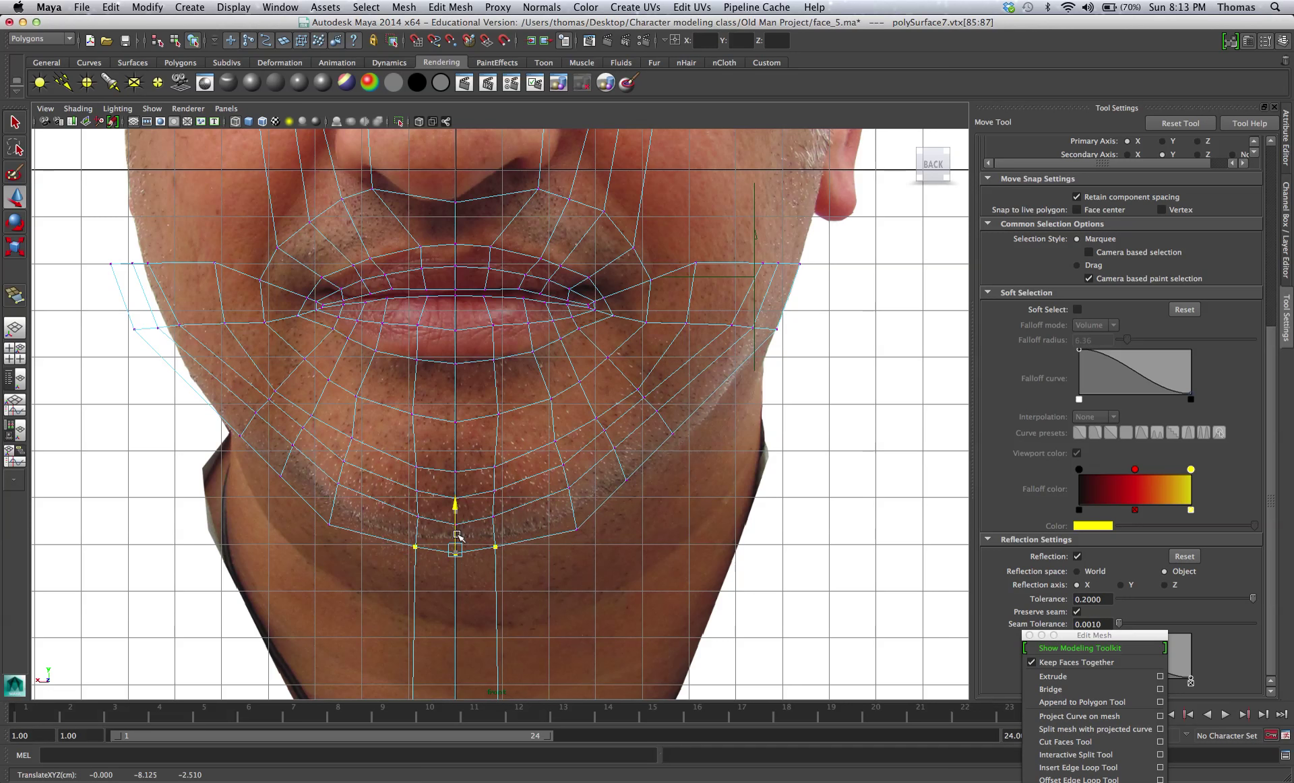
left_click(569, 520)
left_click_drag(571, 522, 578, 521)
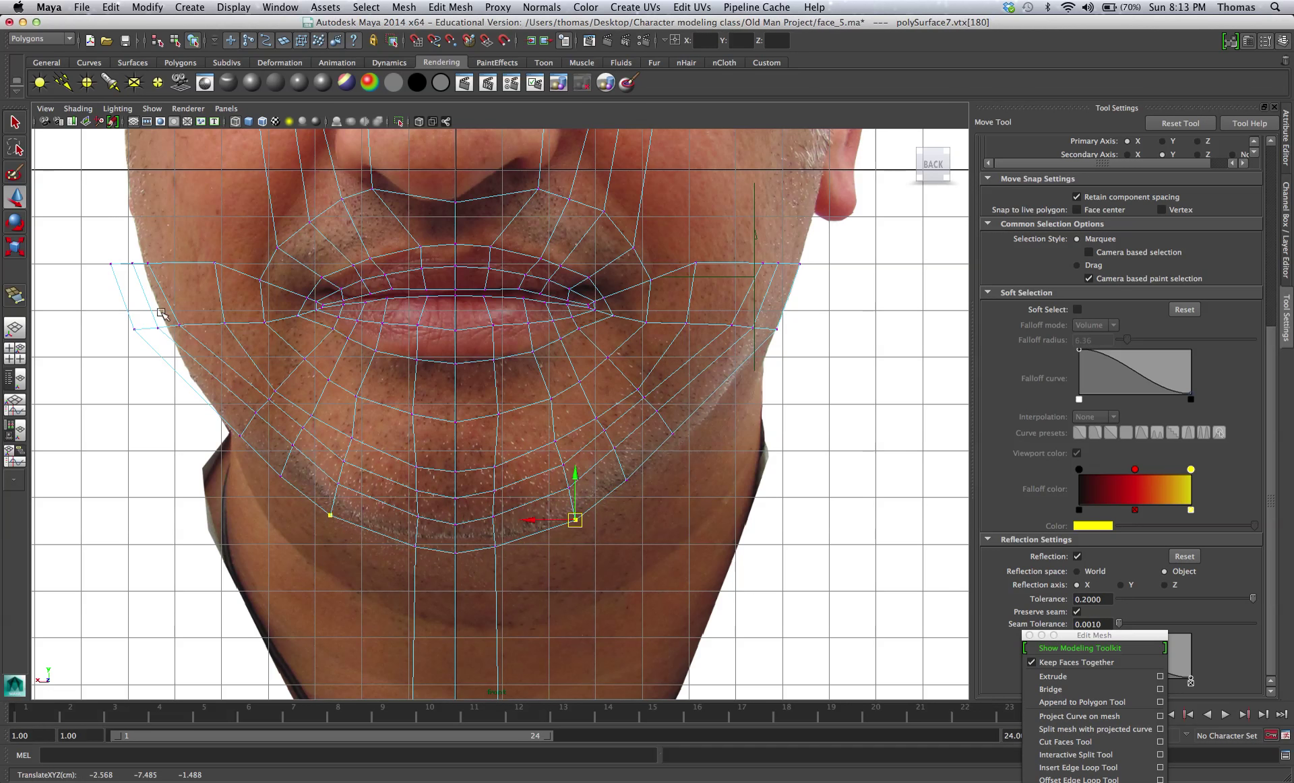
Move the outer cheek vertices, mainly those of the upper row, symmetrically inward to fit the edge of the face evenly.
left_click(179, 325)
left_click_drag(172, 327, 192, 327)
left_click(147, 263)
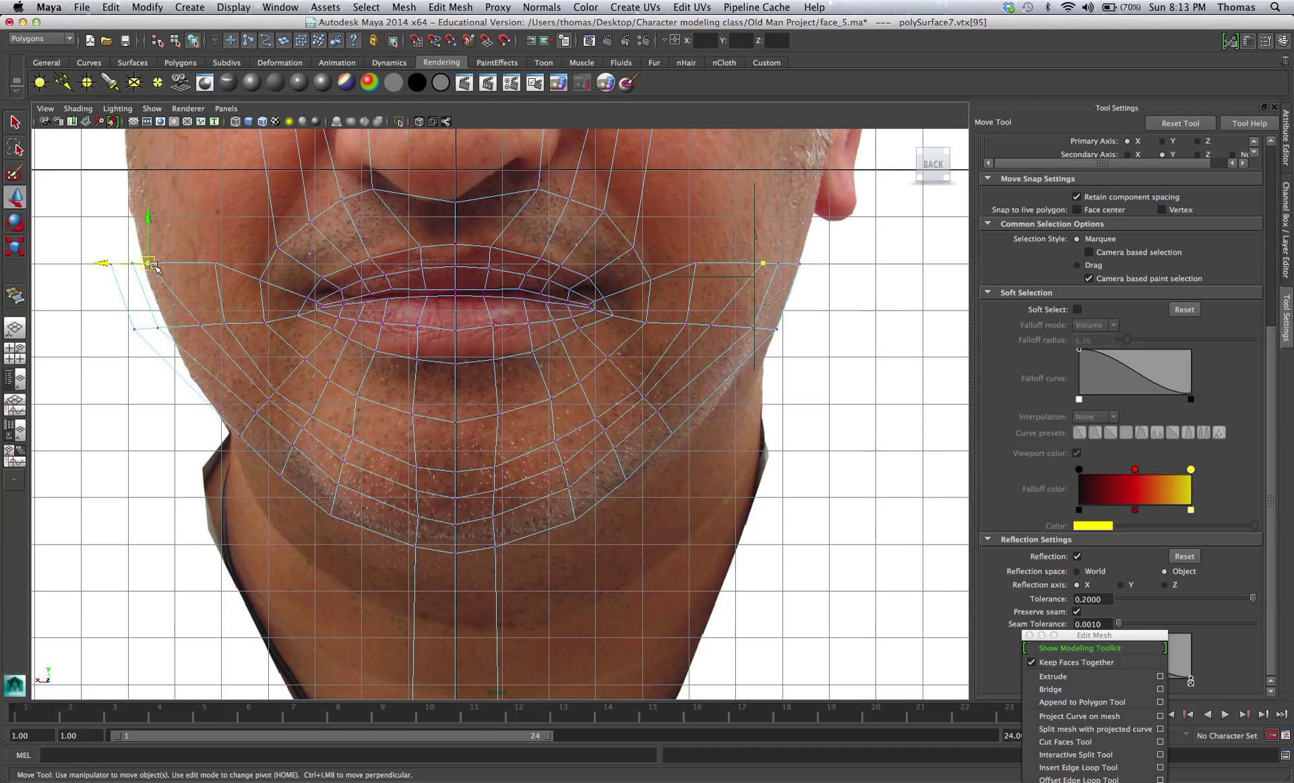
mouse_move(147, 263)
left_mouse_down()
mouse_move(221, 273)
mouse_move(132, 267)
mouse_move(152, 270)
left_mouse_up()
left_click(214, 262)
left_click(182, 268)
left_click(133, 263)
left_click(112, 264)
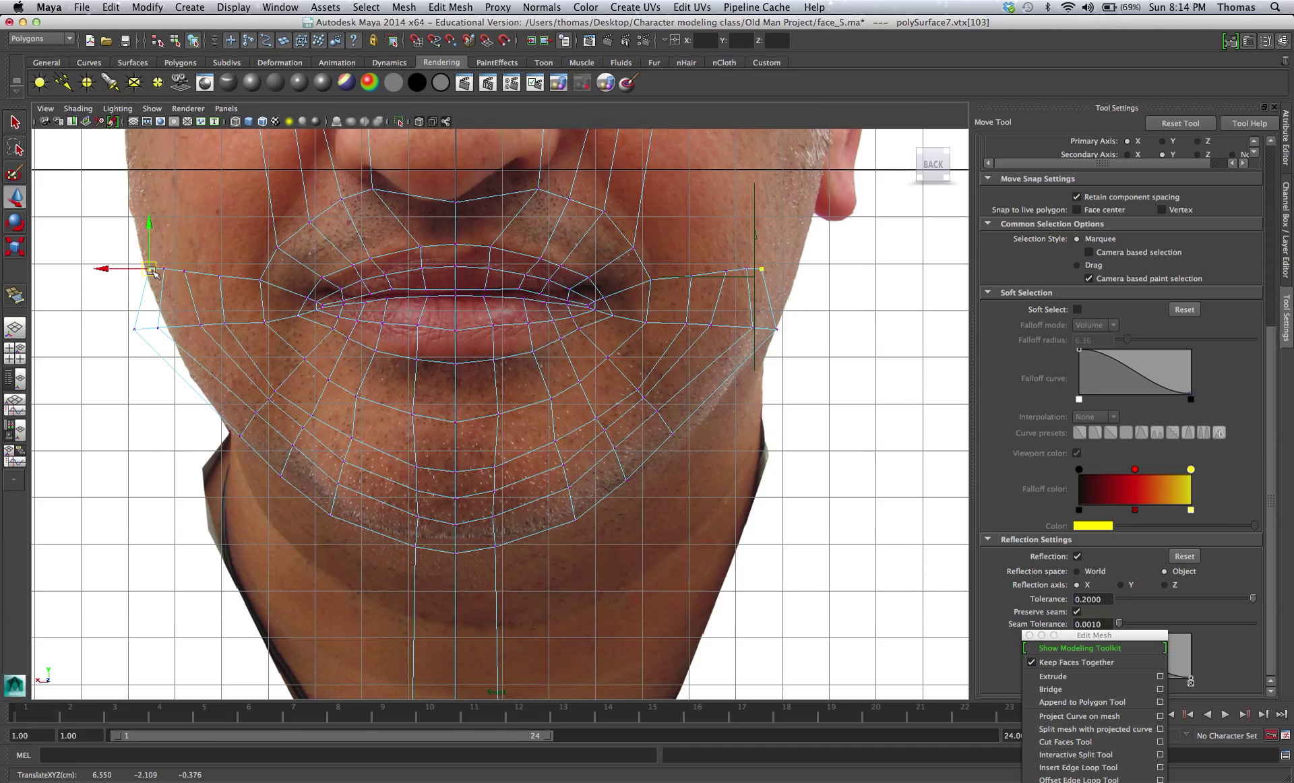
Move the outermost vertices of the lower cheek row symmetrically in to the side outline of the face.
left_click(135, 329)
left_click_drag(134, 328, 166, 332)
left_click(135, 329)
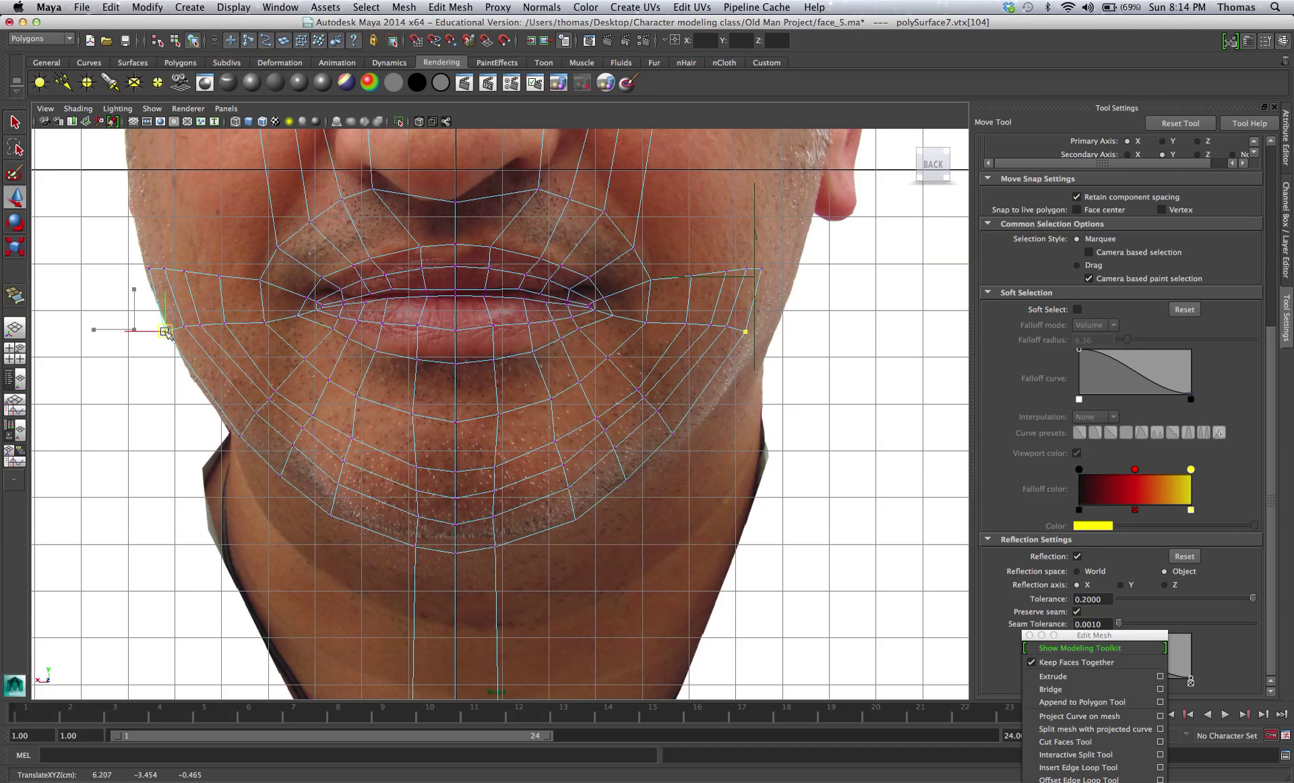
Shift the vertices diagonally below the mouth corners symmetrically up toward the mouth to smooth the chin loop.
left_click(640, 391)
left_click_drag(640, 391, 633, 381)
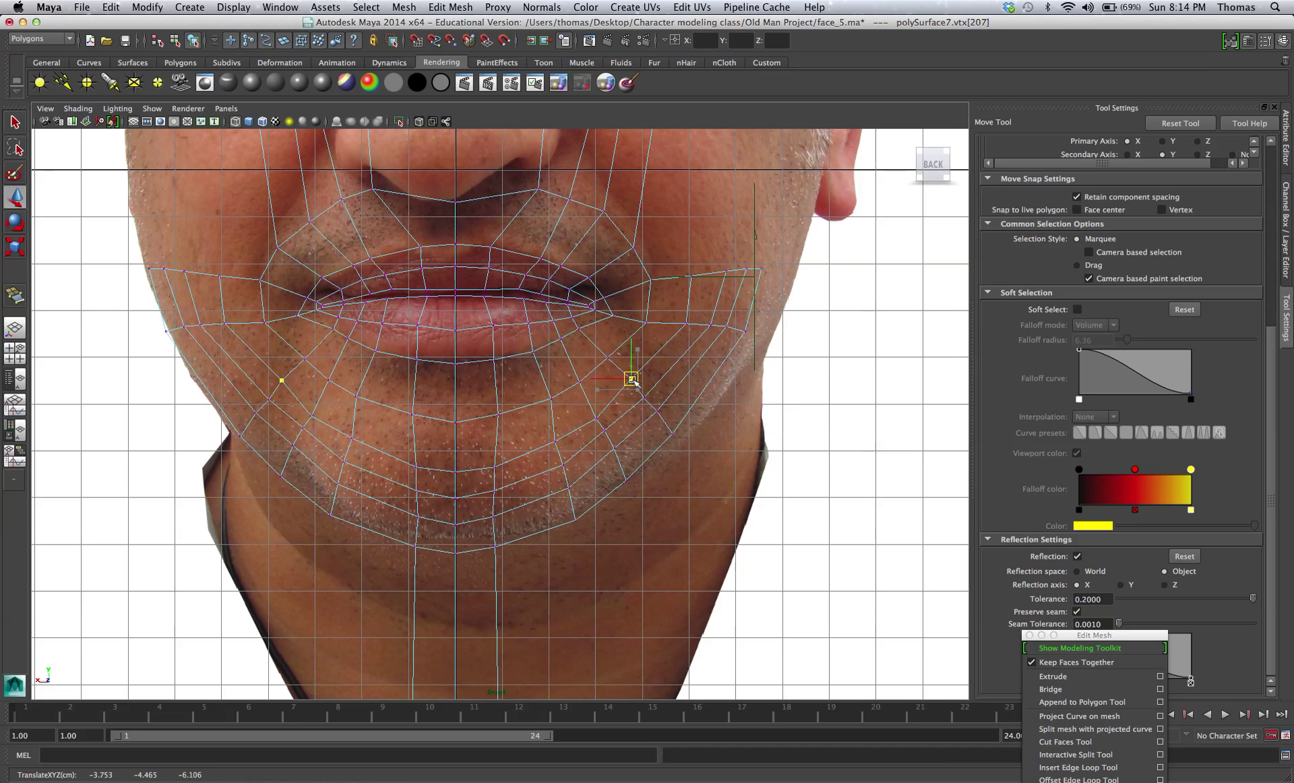
left_click(313, 417)
left_click_drag(313, 418, 316, 406)
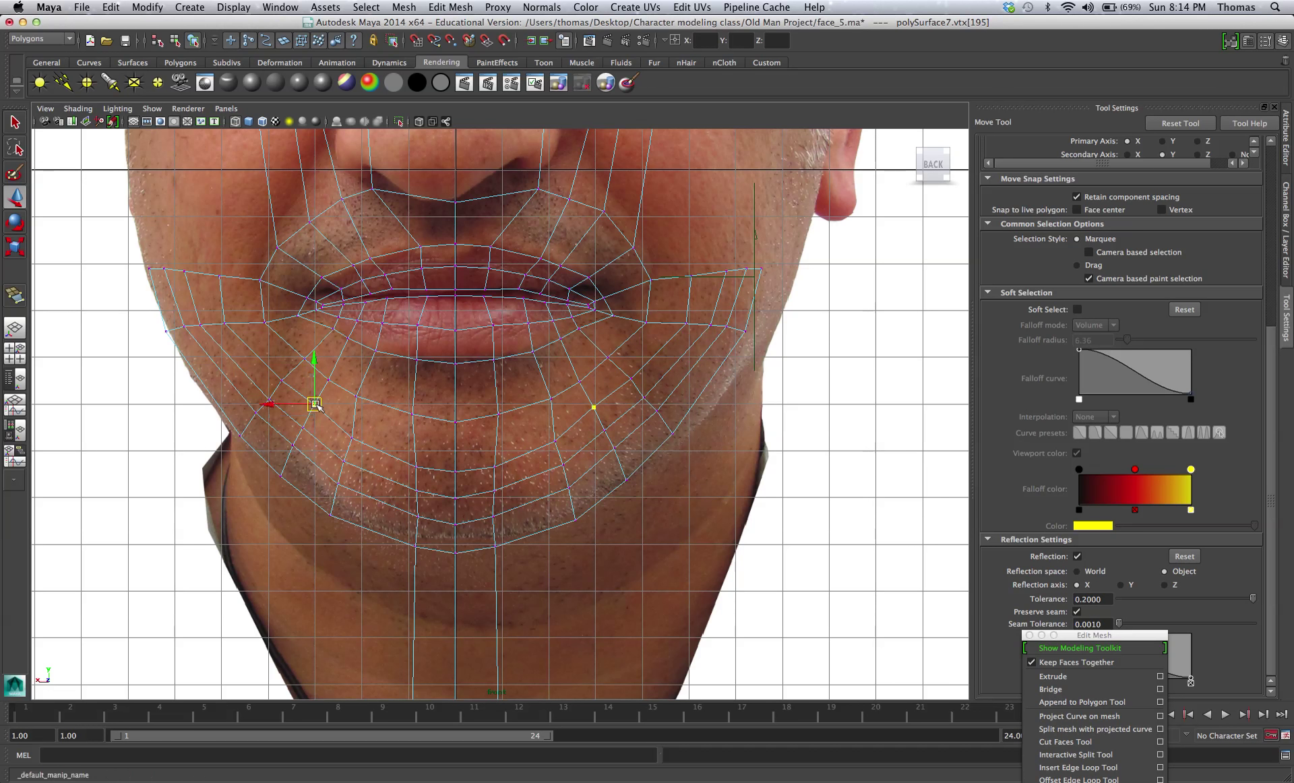
Adjust the upper and lower cheek vertices just outside the mouth corners symmetrically so the two rows are evenly spaced.
left_click(681, 321)
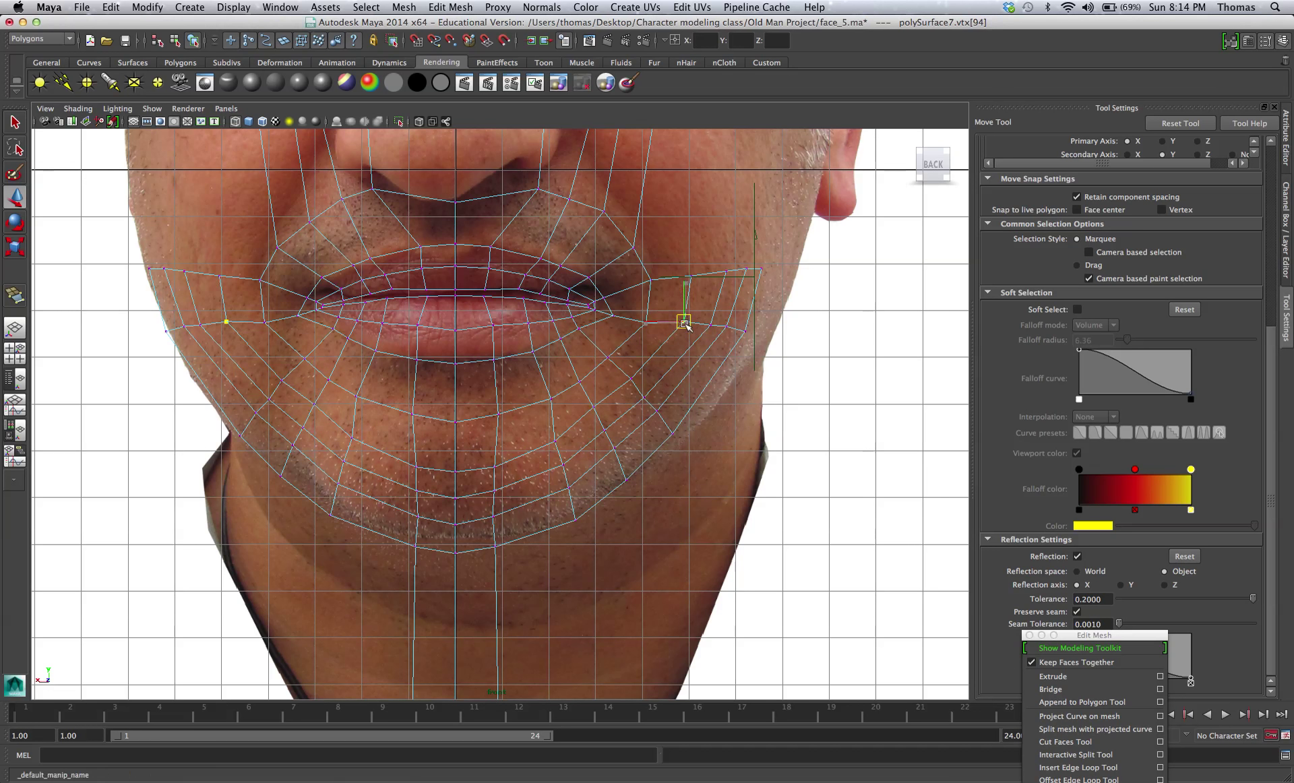
left_click(689, 279)
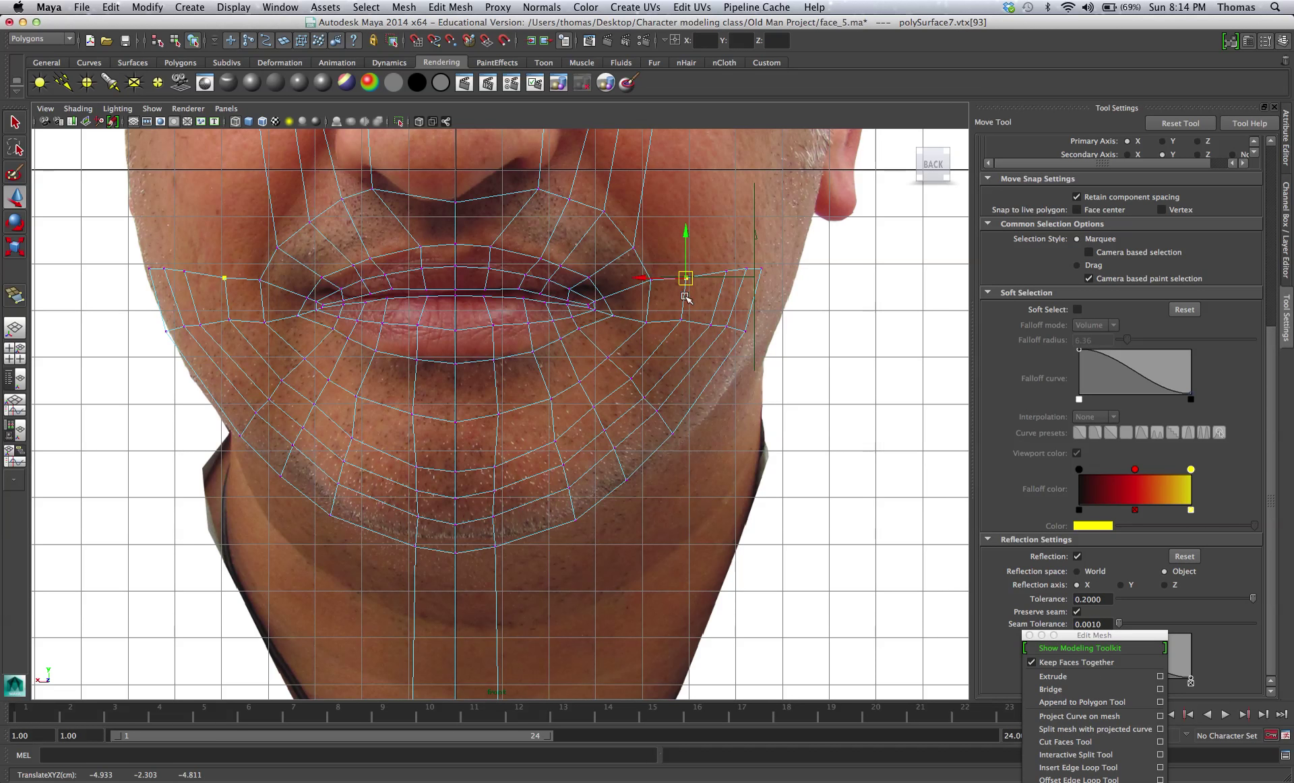
left_click(681, 323)
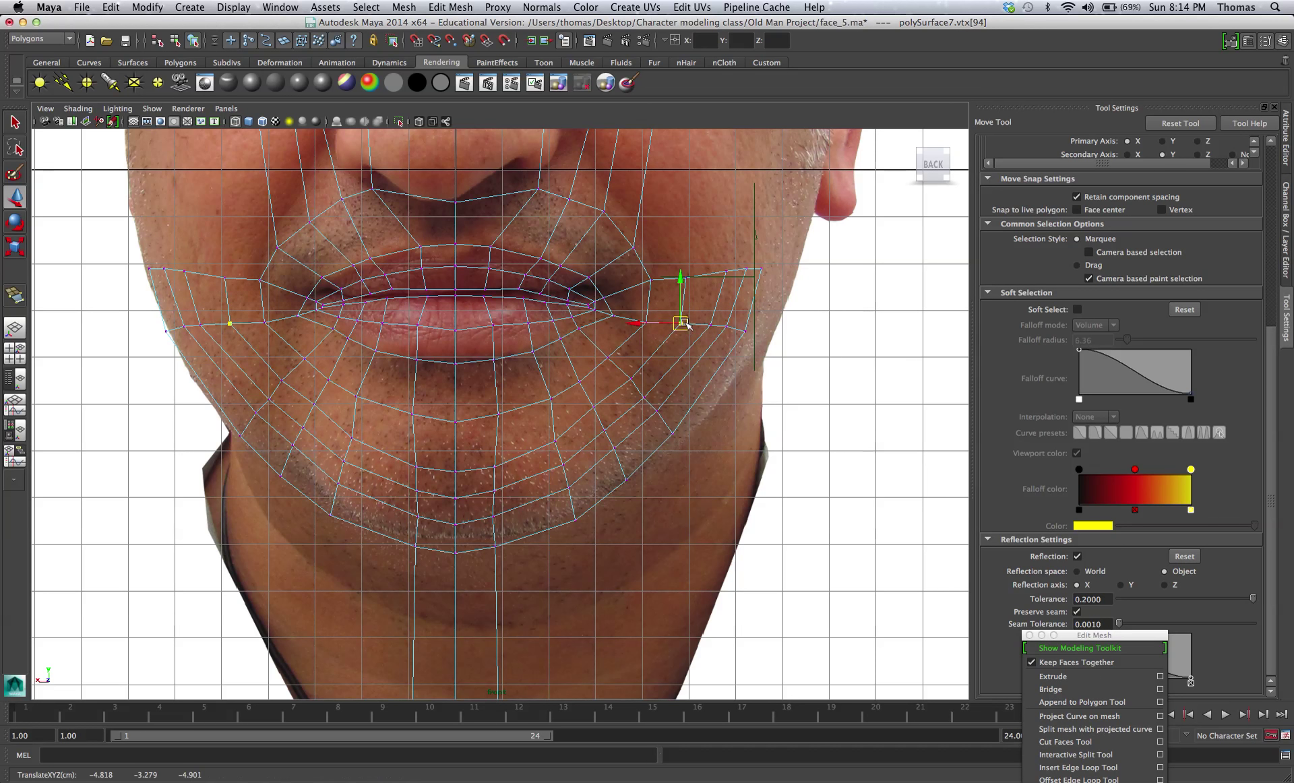
mouse_move(667, 264)
left_mouse_down()
mouse_move(701, 291)
mouse_move(683, 283)
left_mouse_up()
left_click(683, 276)
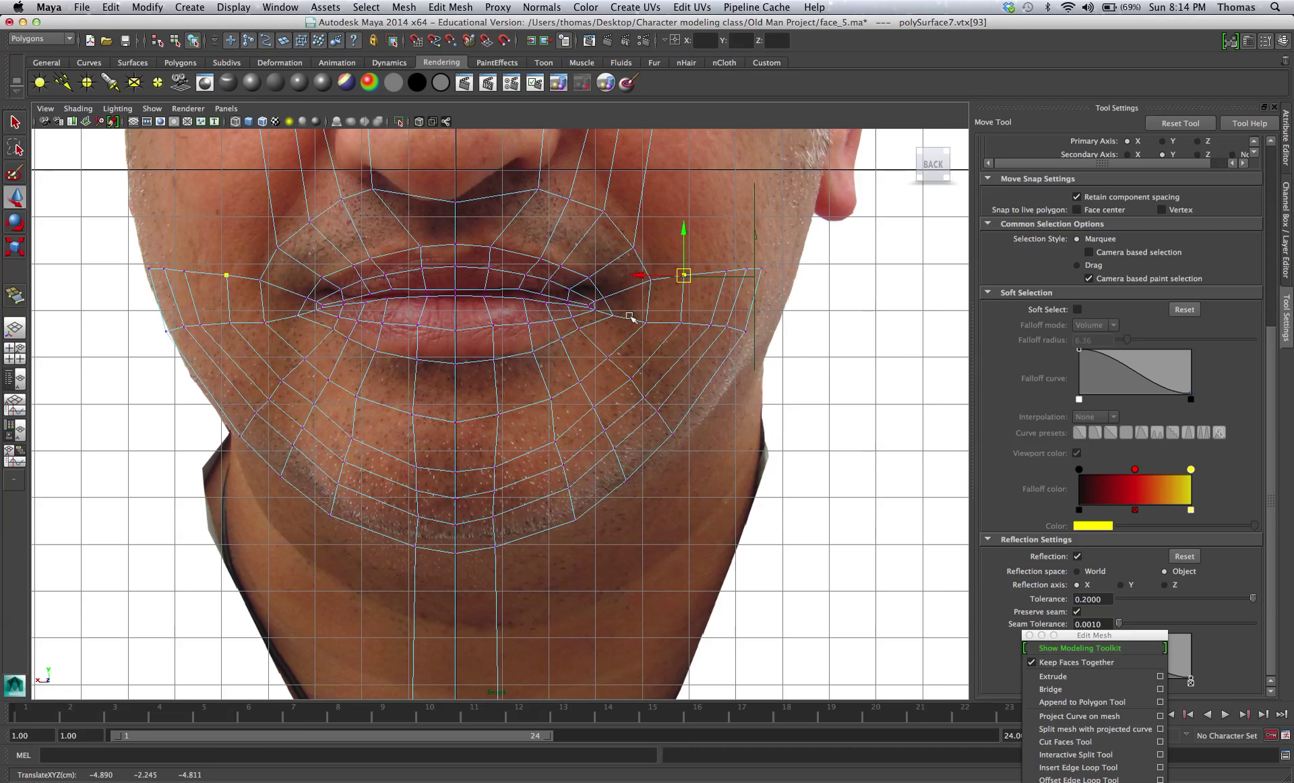
Reposition the upper-lip vertices near the mouth corners symmetrically to follow the lip shape in the front photo.
middle_click_drag(569, 333, 569, 394, "alt")
right_click_drag(457, 398, 551, 405, "alt")
scroll(551, 404, "up", 4)
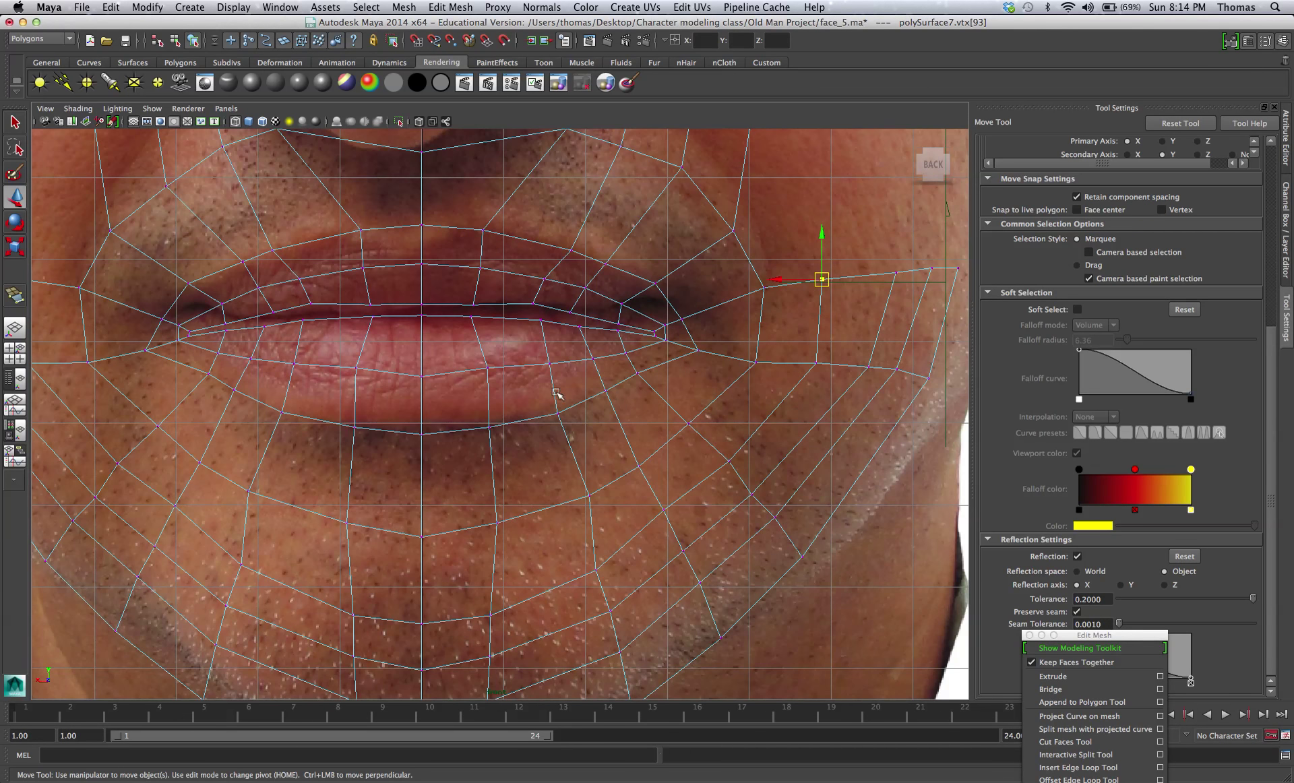
left_click(596, 290)
left_click_drag(595, 291, 607, 246)
left_click(607, 255)
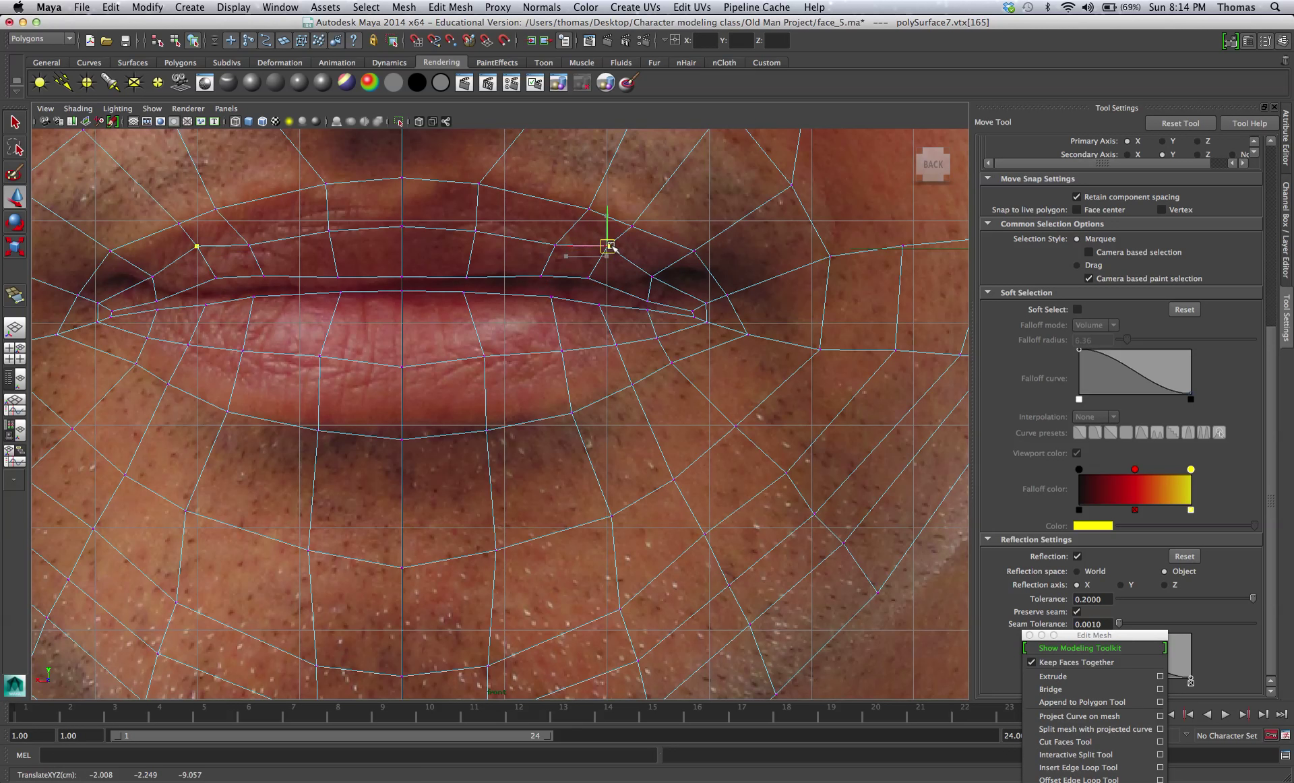
Raise the vertices around both mouth corners symmetrically so the inner and outer lip loops meet at the photo's lip corners.
left_click(658, 283)
left_click_drag(658, 282, 739, 302)
left_click(699, 257)
left_click(658, 264)
left_click(652, 298)
left_click_drag(728, 296, 735, 269)
left_click(749, 337)
left_click_drag(749, 337, 748, 298)
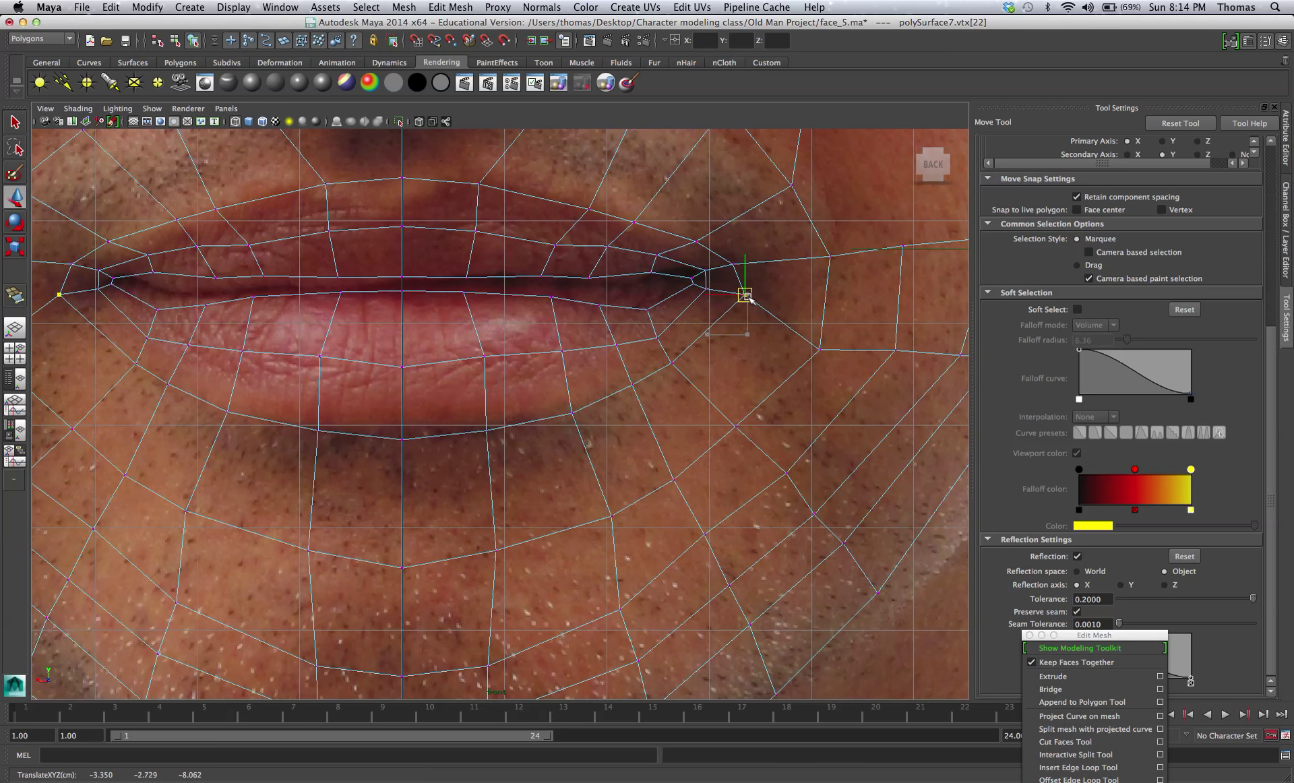
Fit the outer vertices of the lower lip's bottom edge to the lip outline and raise its centre vertex slightly.
left_click(648, 309)
left_click_drag(648, 309, 672, 357)
left_click(671, 362)
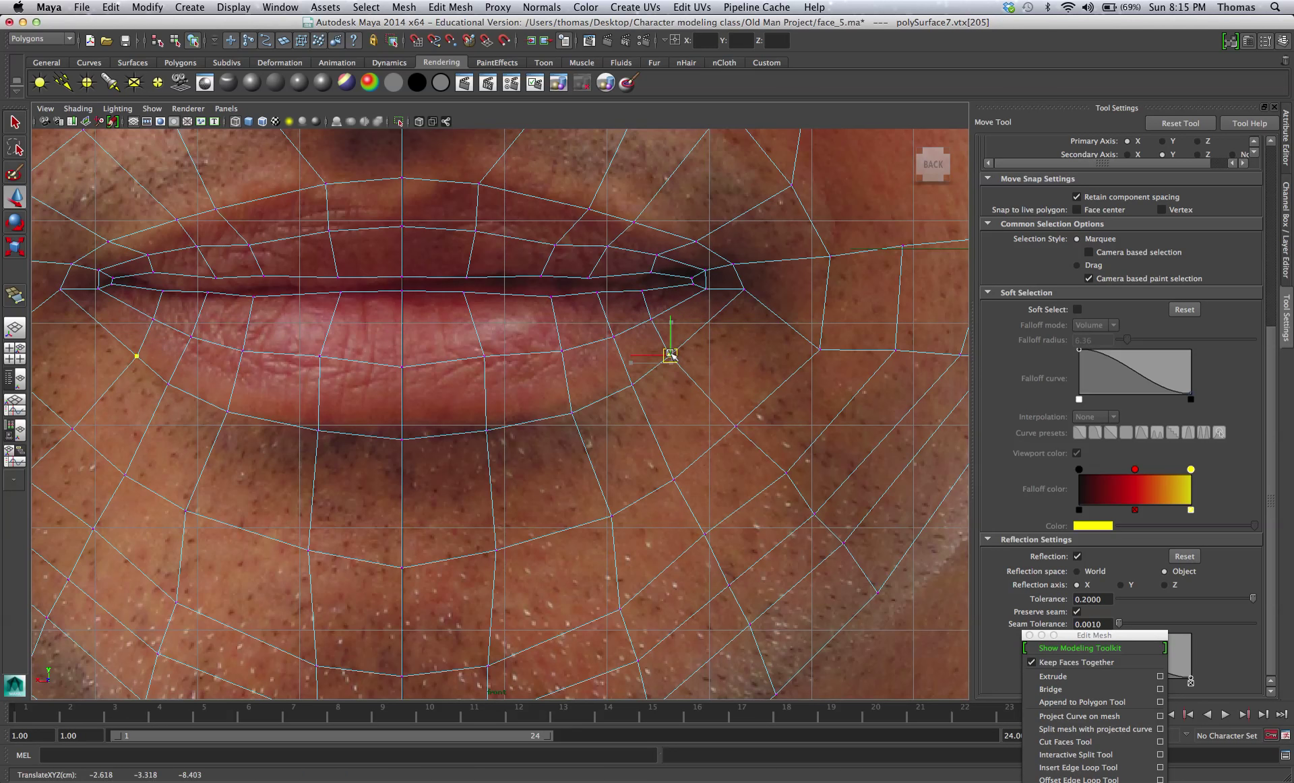
left_click(402, 439)
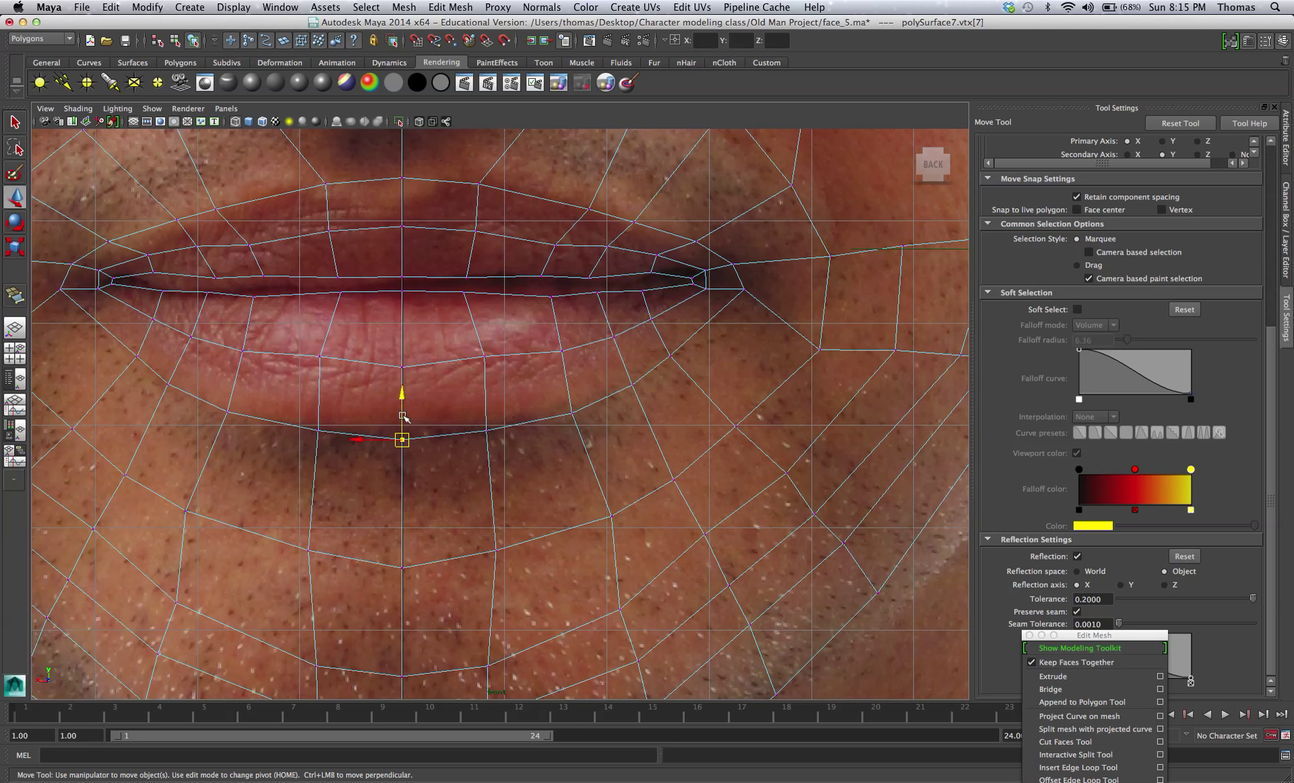
left_click_drag(404, 416, 403, 412)
Raise the lower-row cheek vertex beside the mouth corner slightly, with its mirrored counterpart.
right_click_drag(641, 411, 615, 398, "alt")
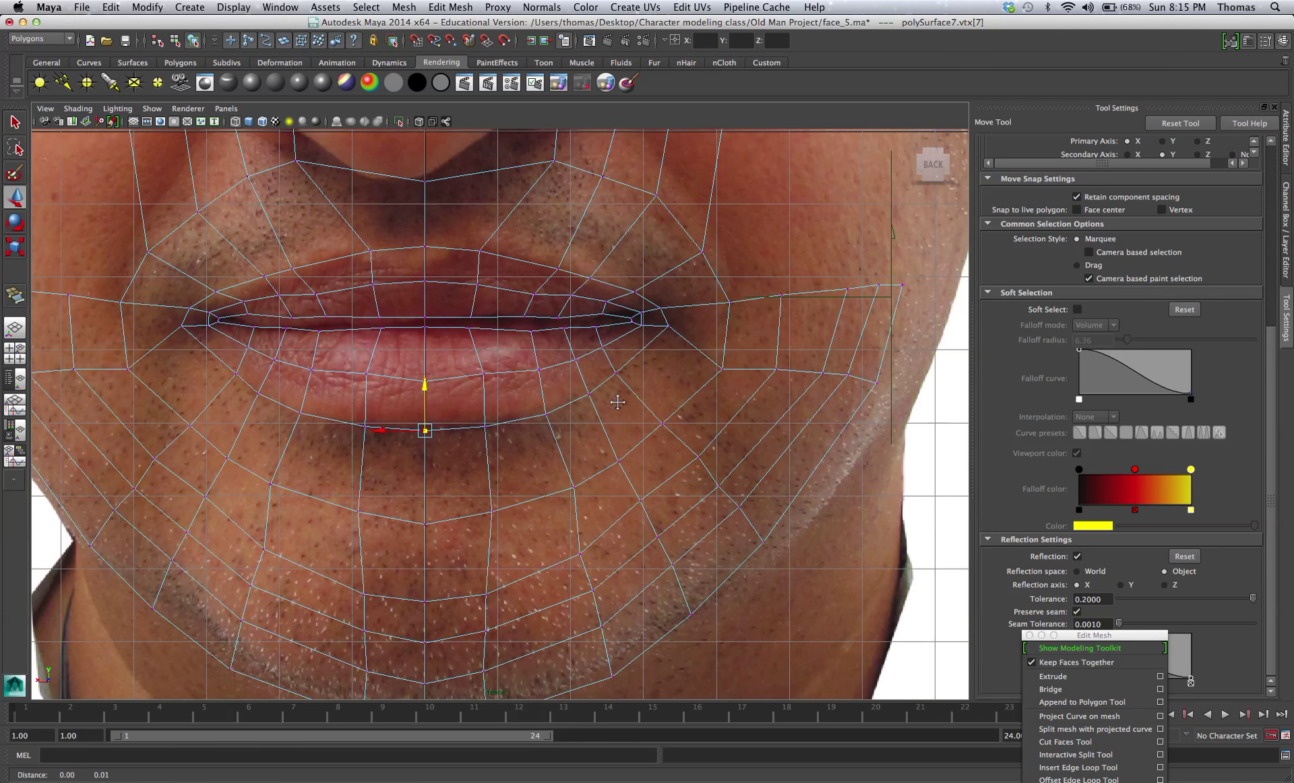
middle_click_drag(615, 398, 507, 364, "alt")
left_click_drag(565, 384, 547, 345)
left_click(601, 370)
middle_click_drag(600, 371, 600, 362)
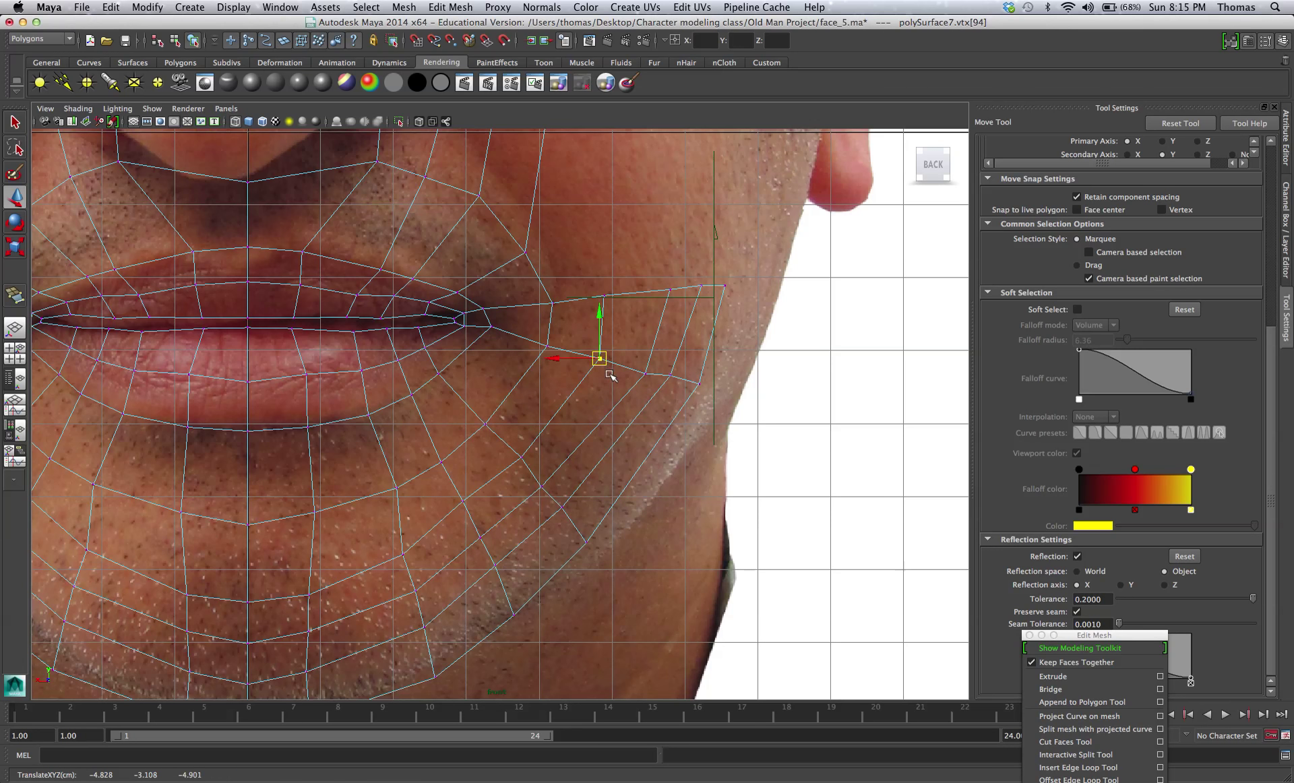
Show the mouth area from the right side in wireframe display over the profile photo.
key("space")
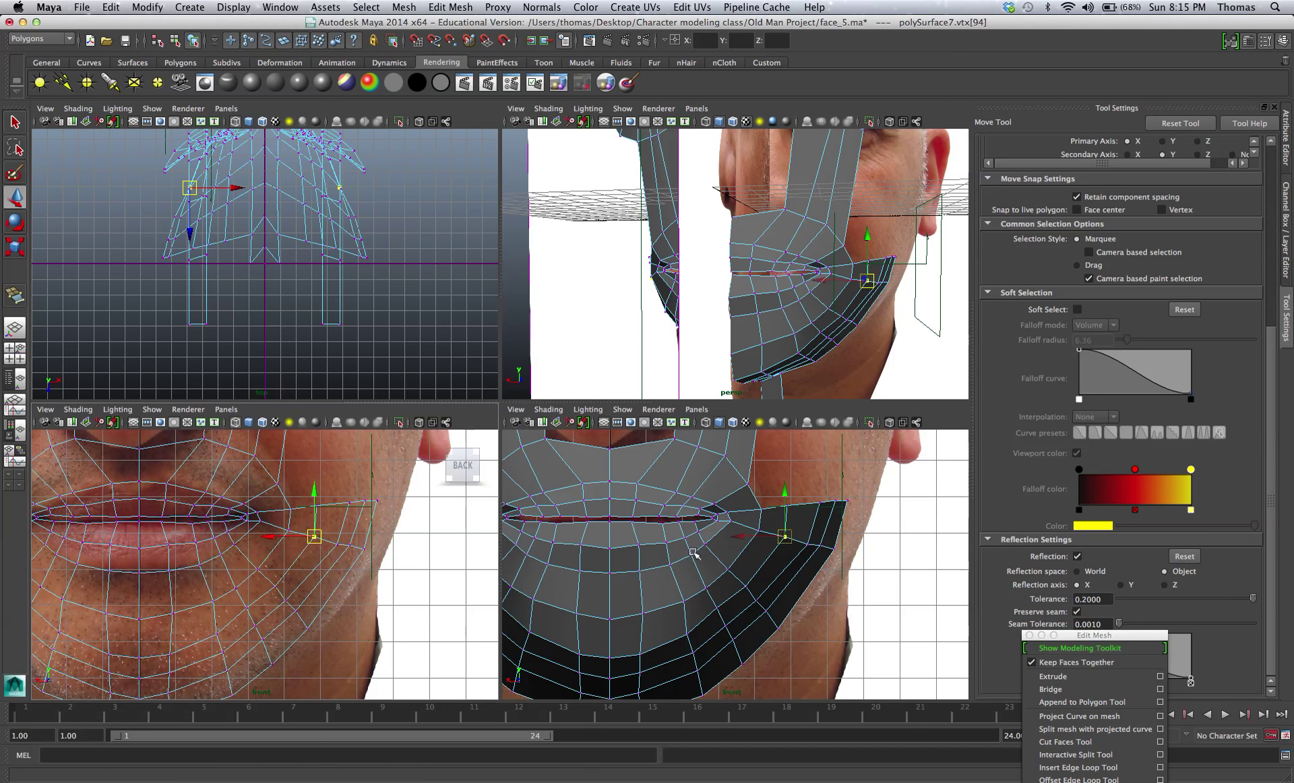
key("space")
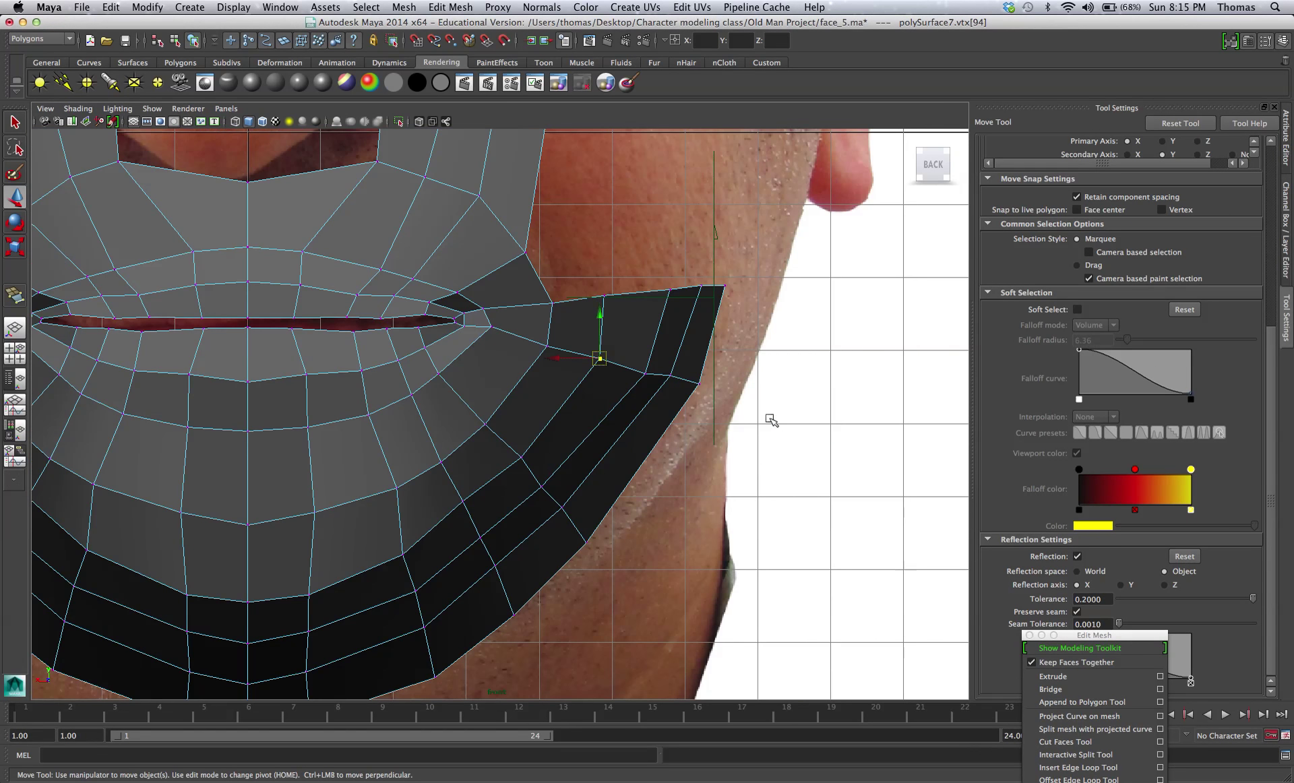
left_click(891, 180)
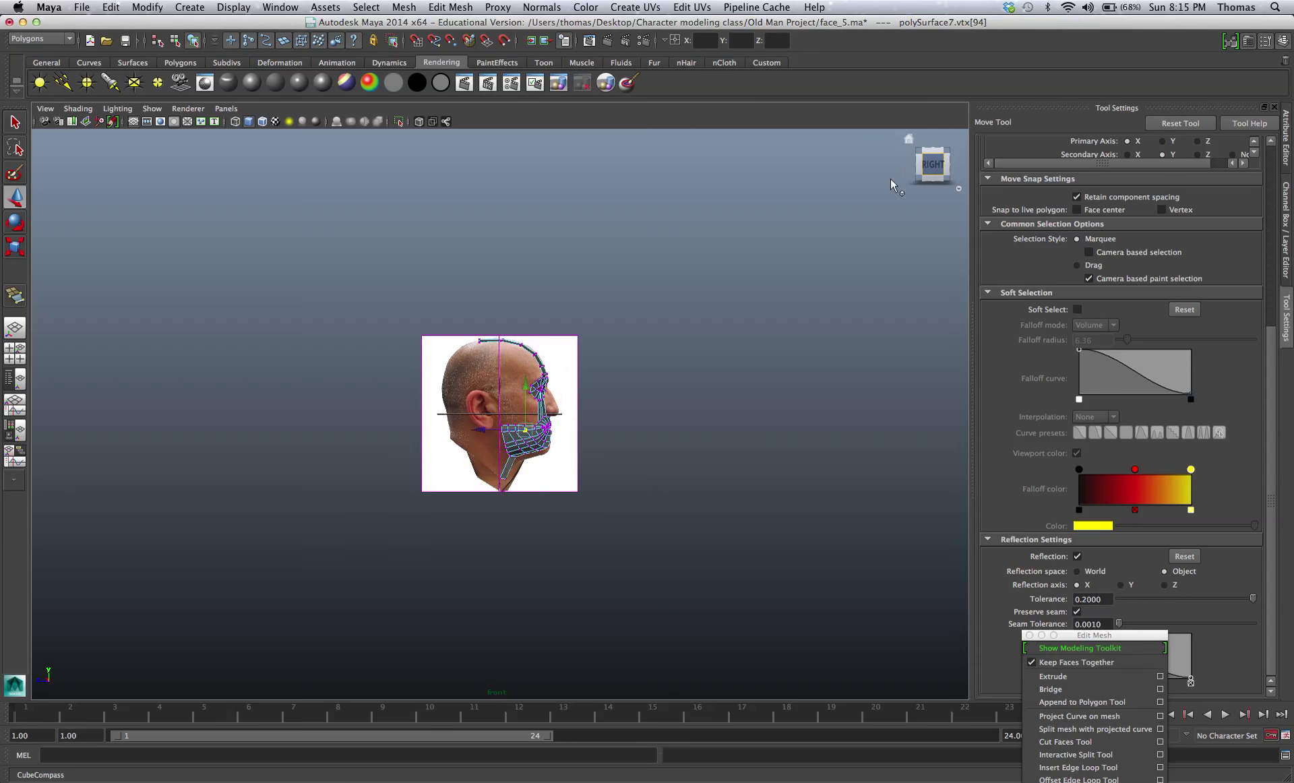
scroll(447, 425, "up", 5)
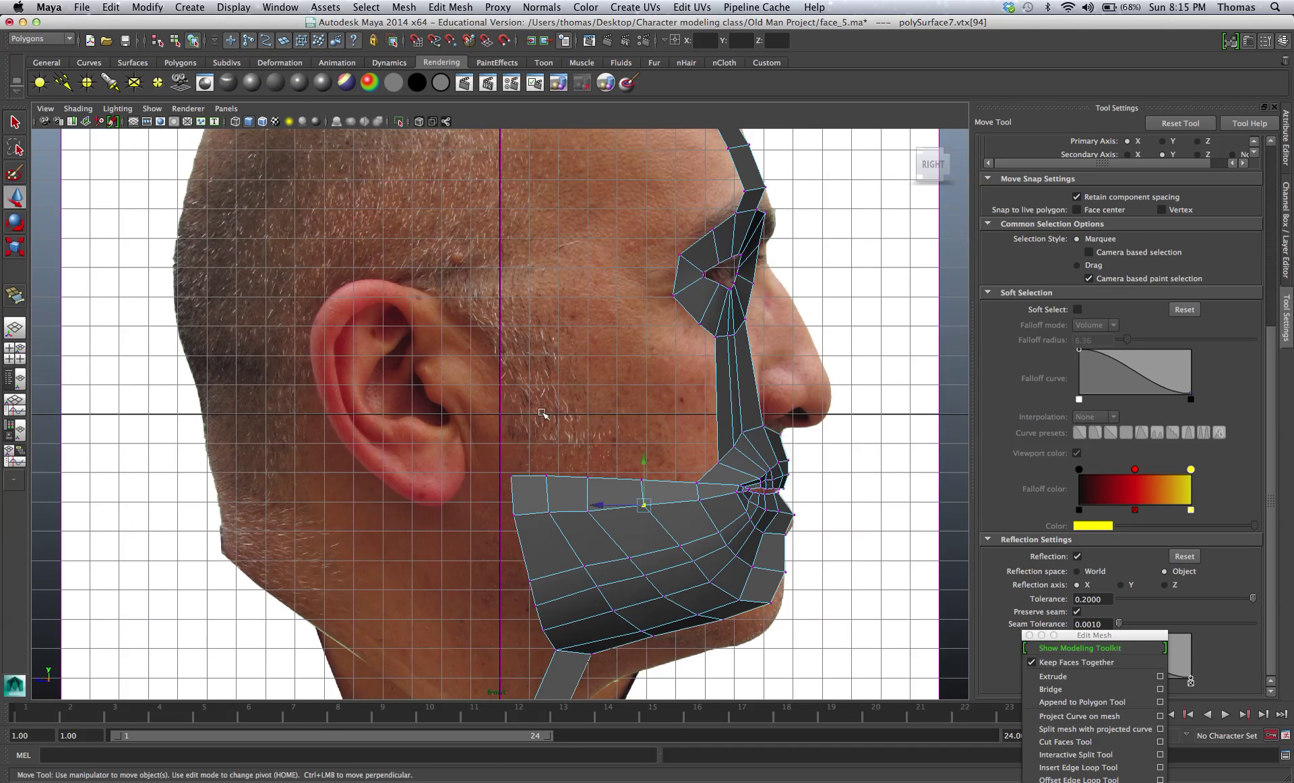
right_click_drag(542, 413, 702, 402, "alt")
middle_click_drag(702, 401, 437, 313, "alt")
right_click_drag(436, 312, 607, 347, "alt")
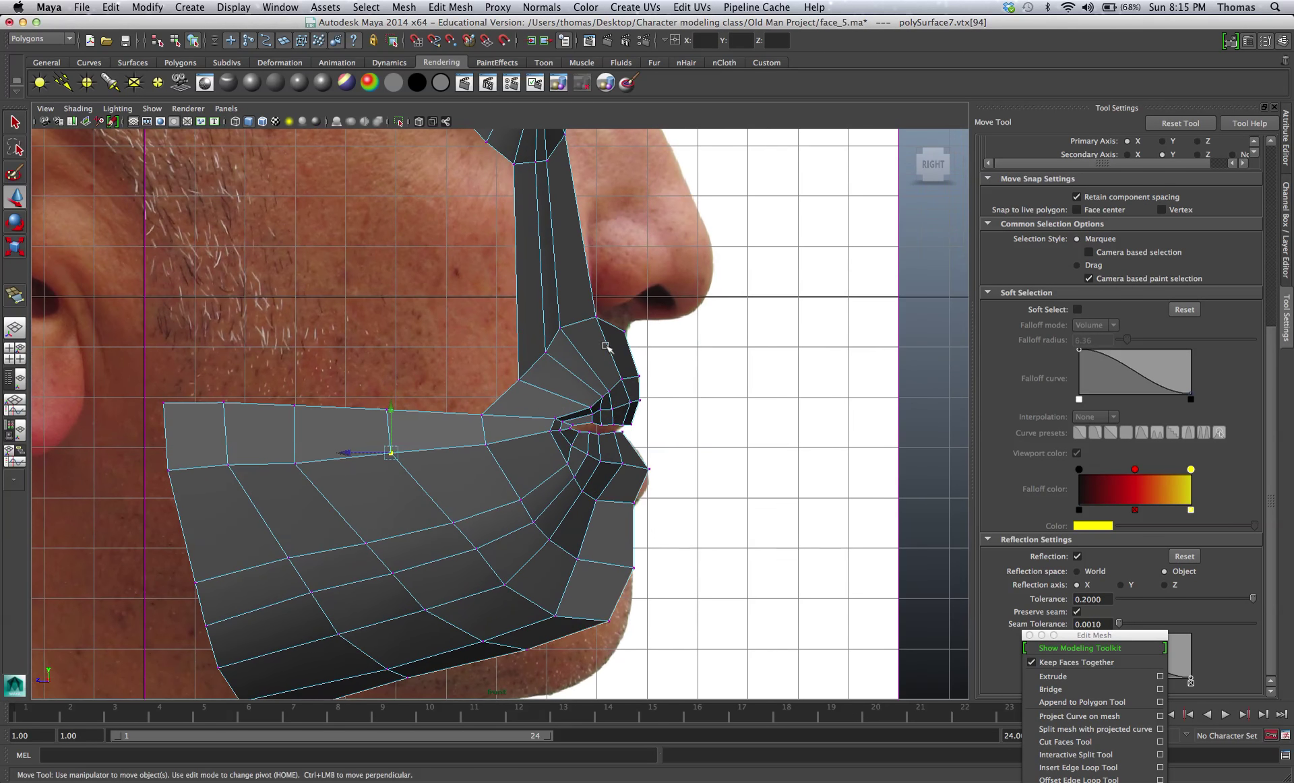
middle_click_drag(606, 346, 603, 258, "alt")
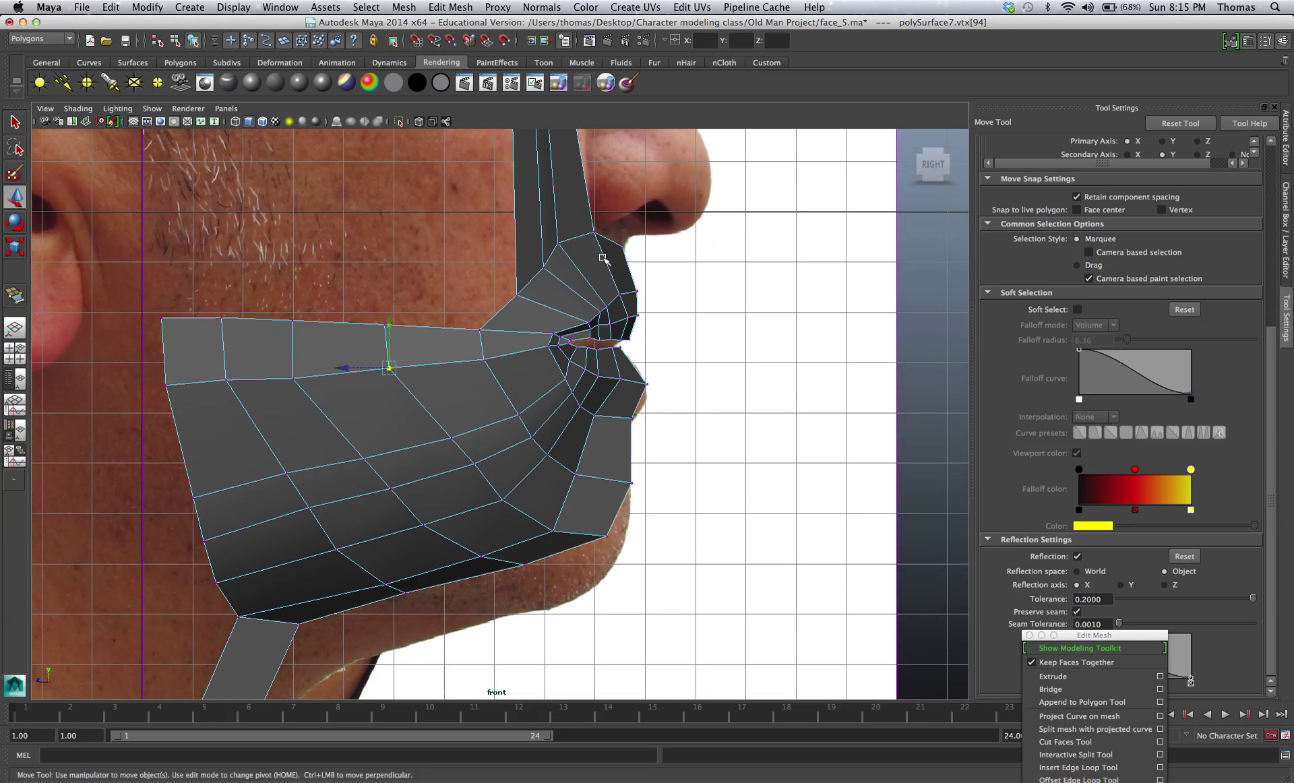
key("4")
scroll(716, 343, "up", 3)
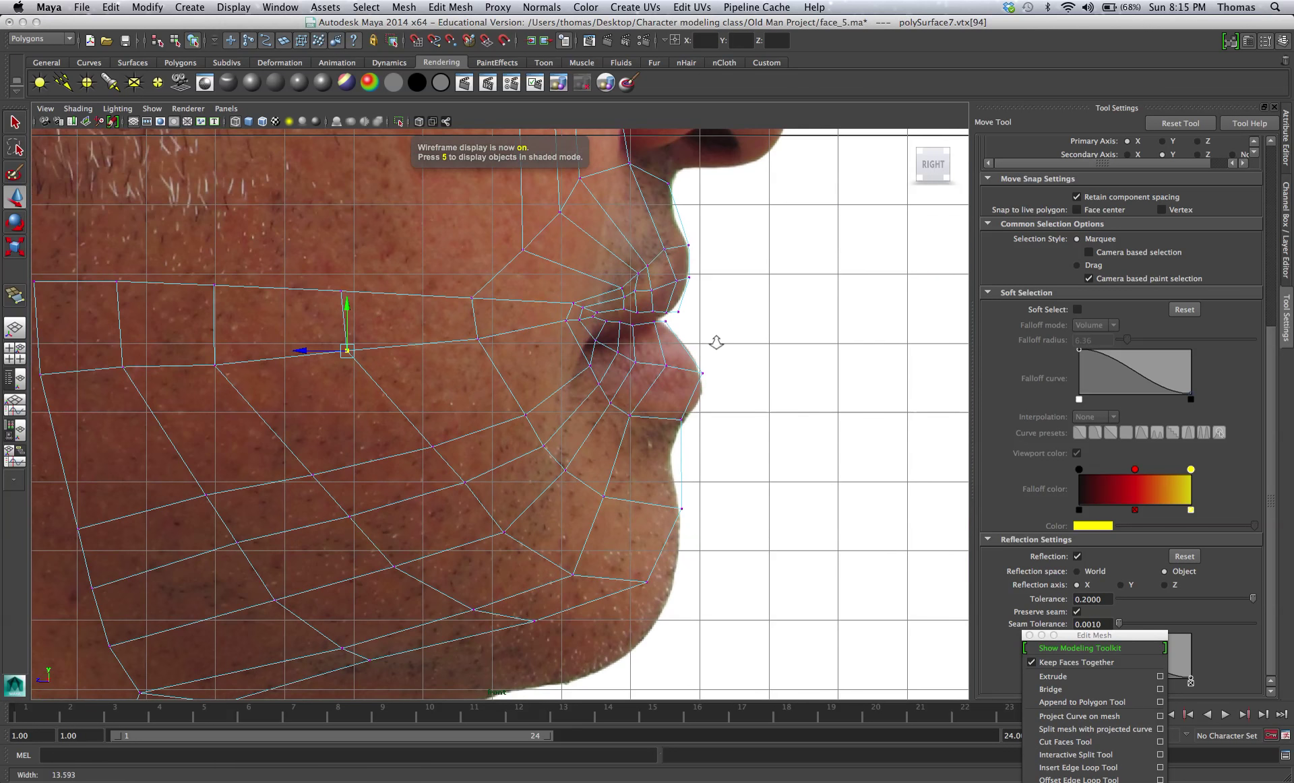
middle_click_drag(716, 342, 662, 417, "alt")
In the side view, nudge the vertex under the nose slightly back and adjust the upper-lip vertices to the profile photo.
left_click(578, 237)
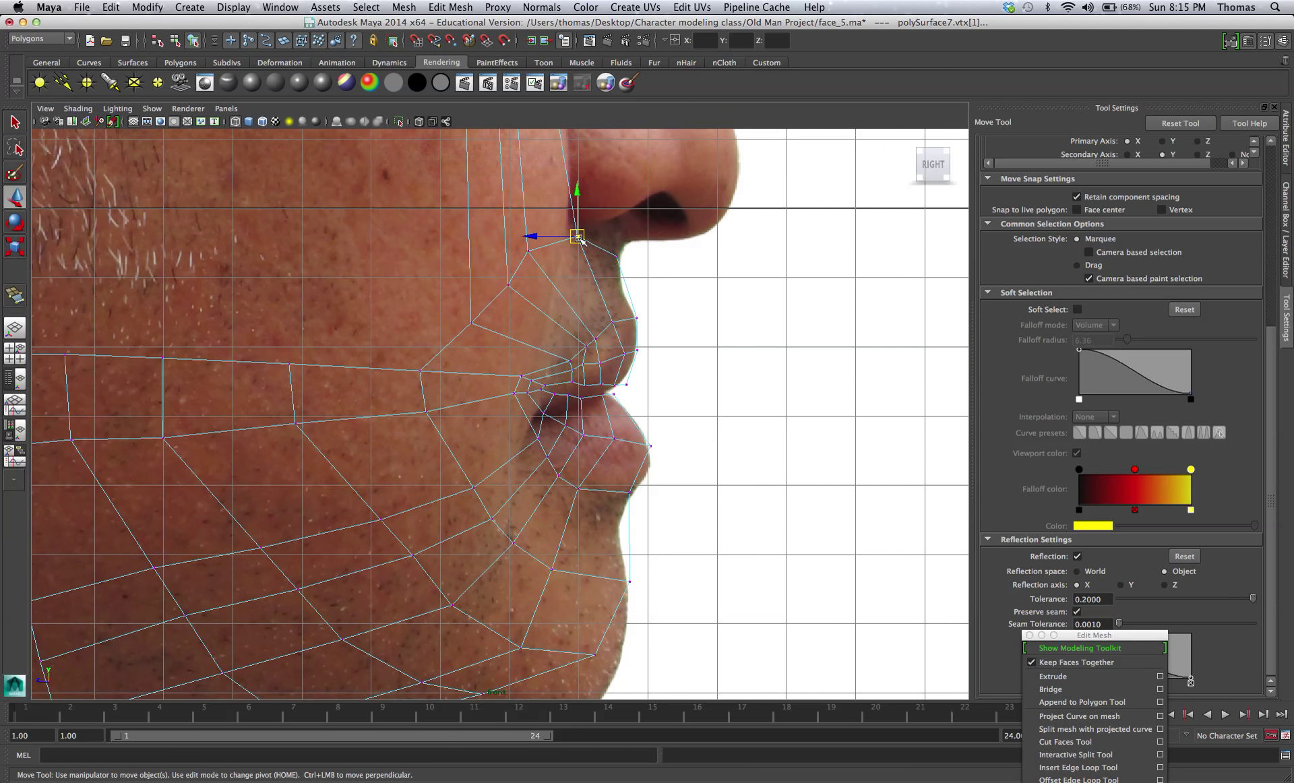
left_click_drag(579, 237, 576, 238)
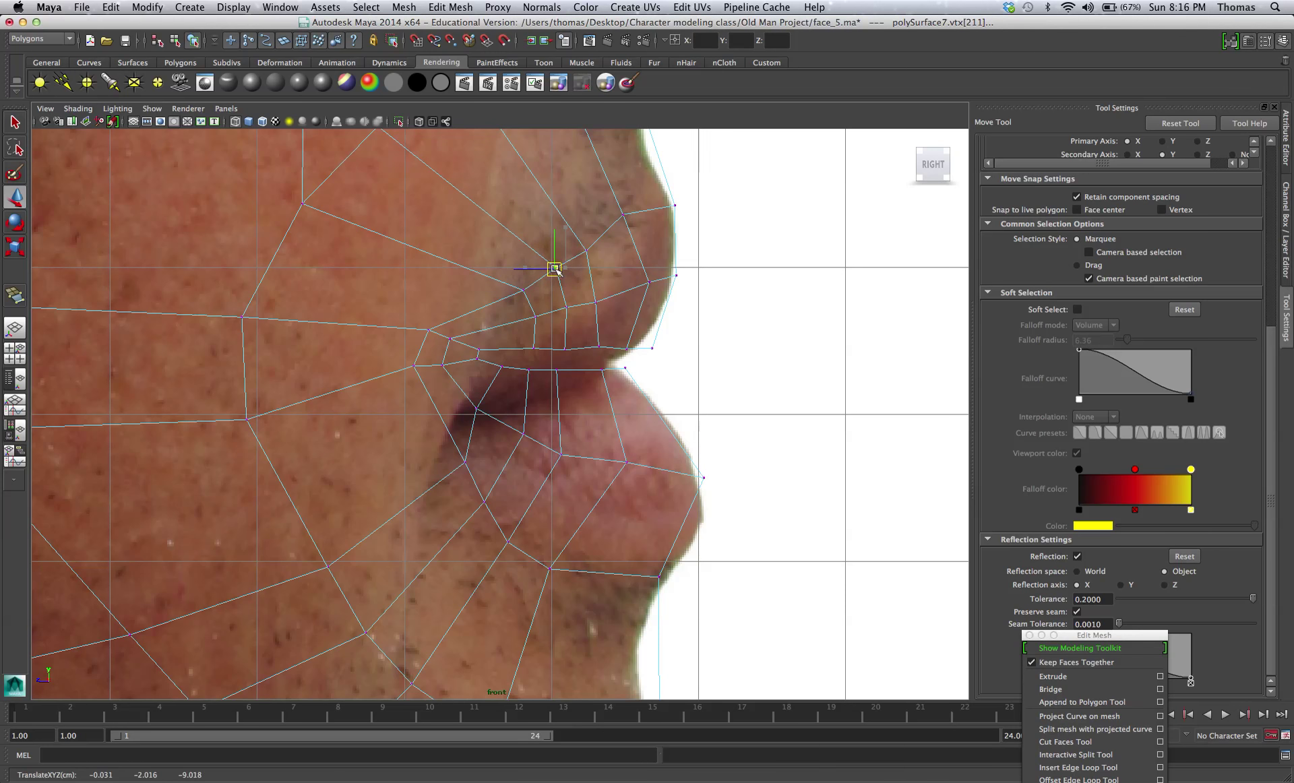
left_click(552, 269)
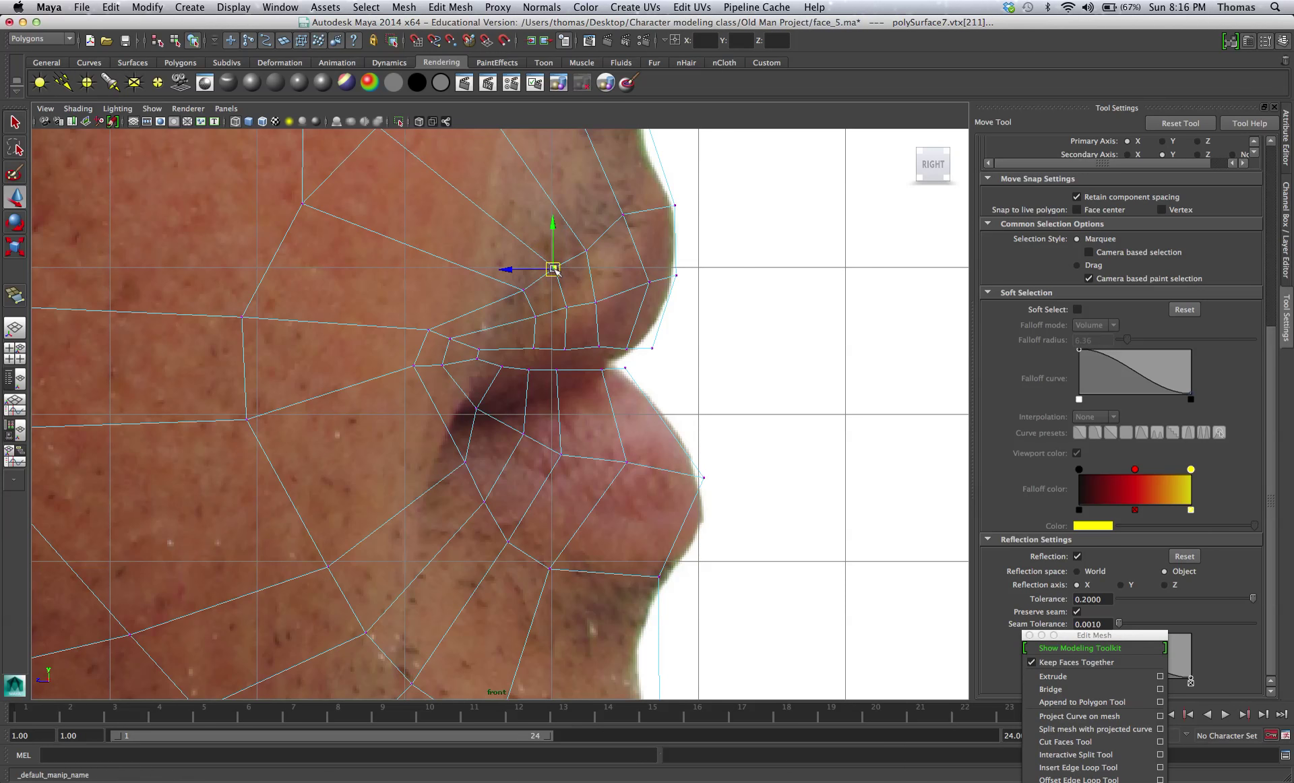
left_click_drag(554, 269, 566, 262)
left_click(585, 249)
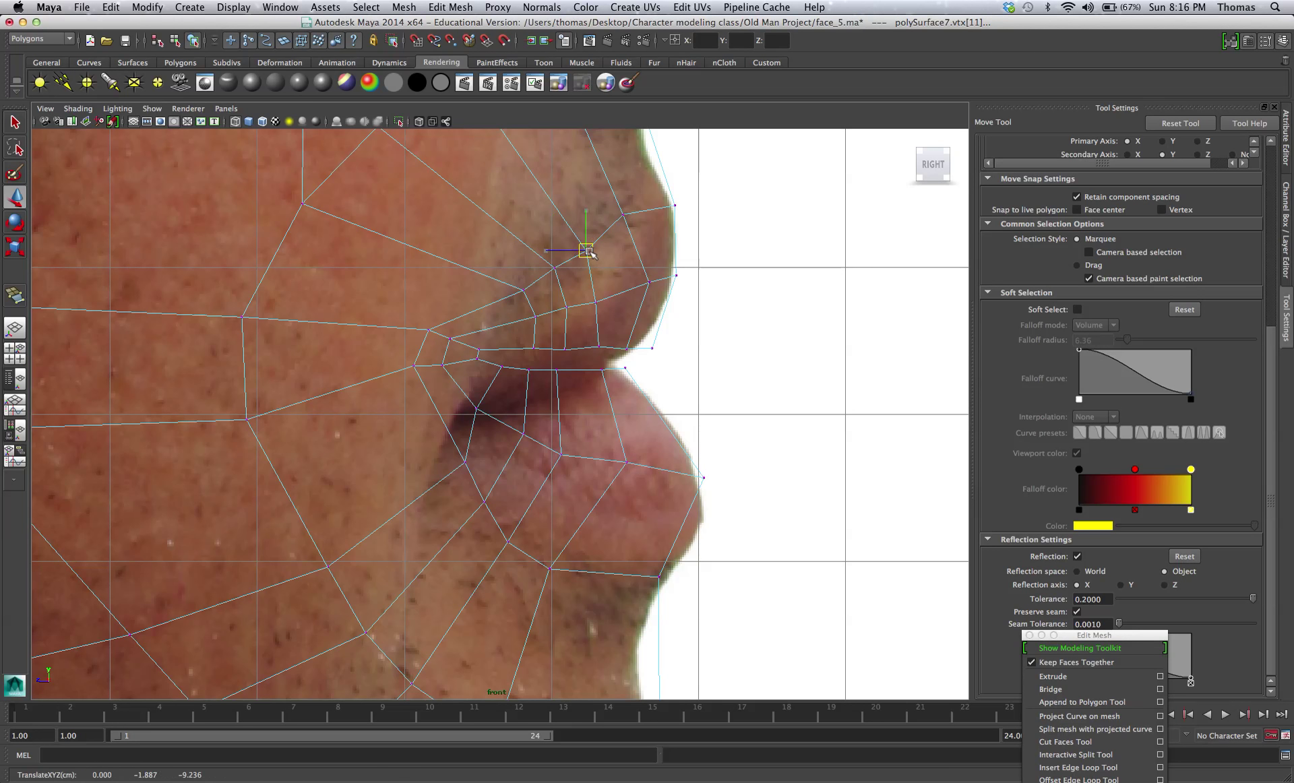
left_click(599, 348)
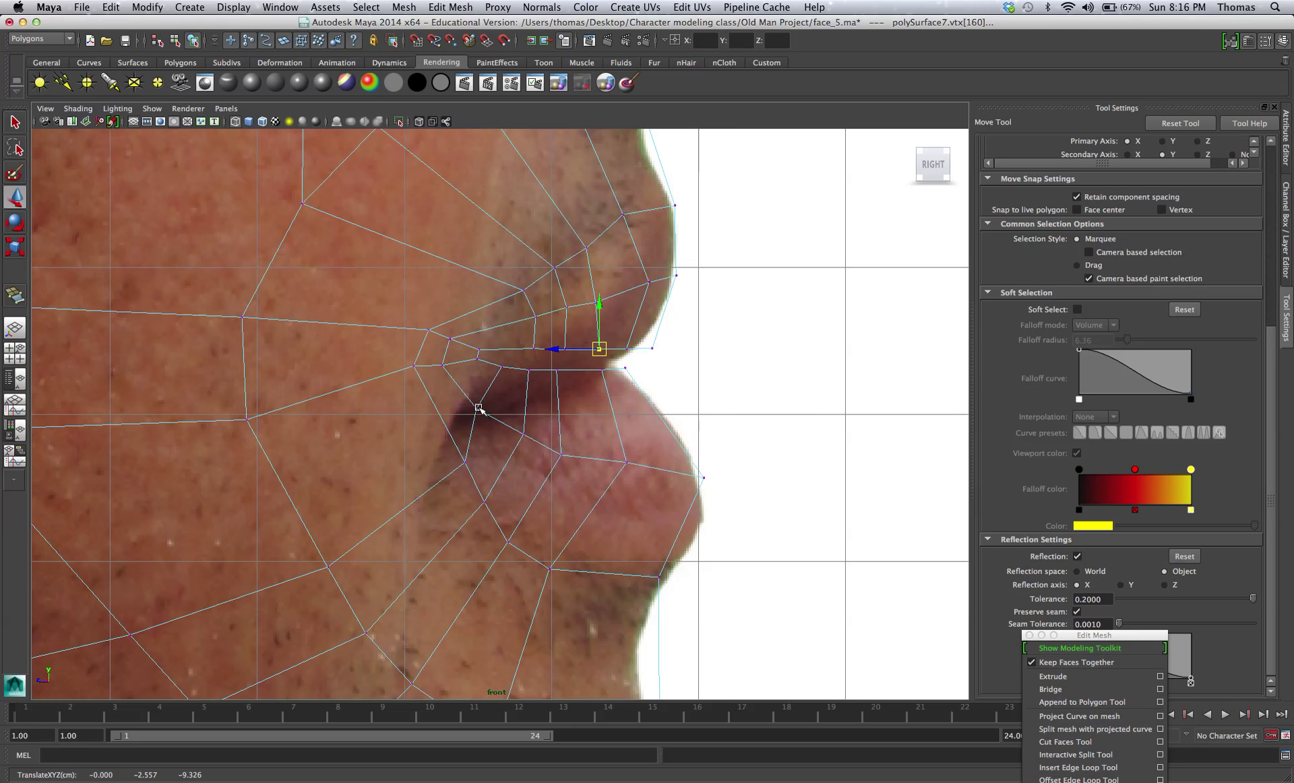
Shift the lower-lip vertices along the bottom edge, middle row and lip opening forward to fit the side profile.
left_click(550, 568)
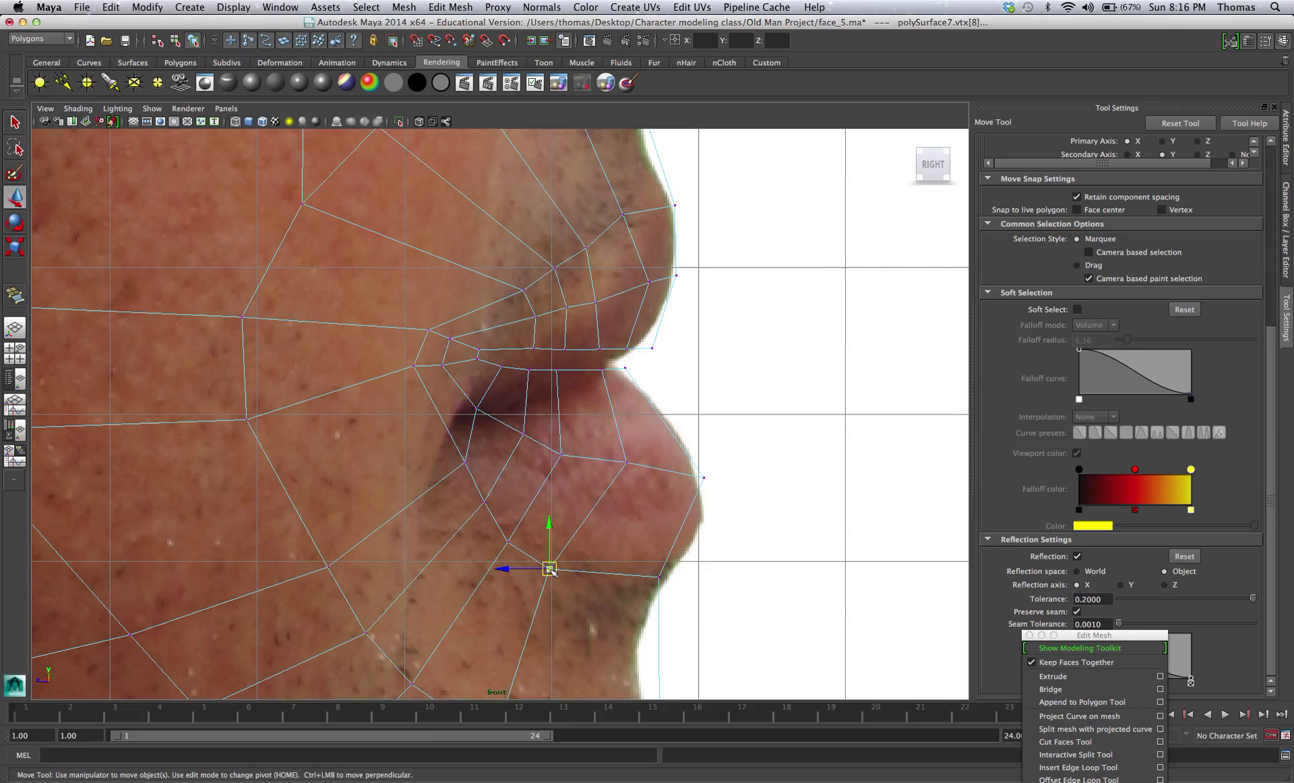
left_click_drag(550, 569, 583, 578)
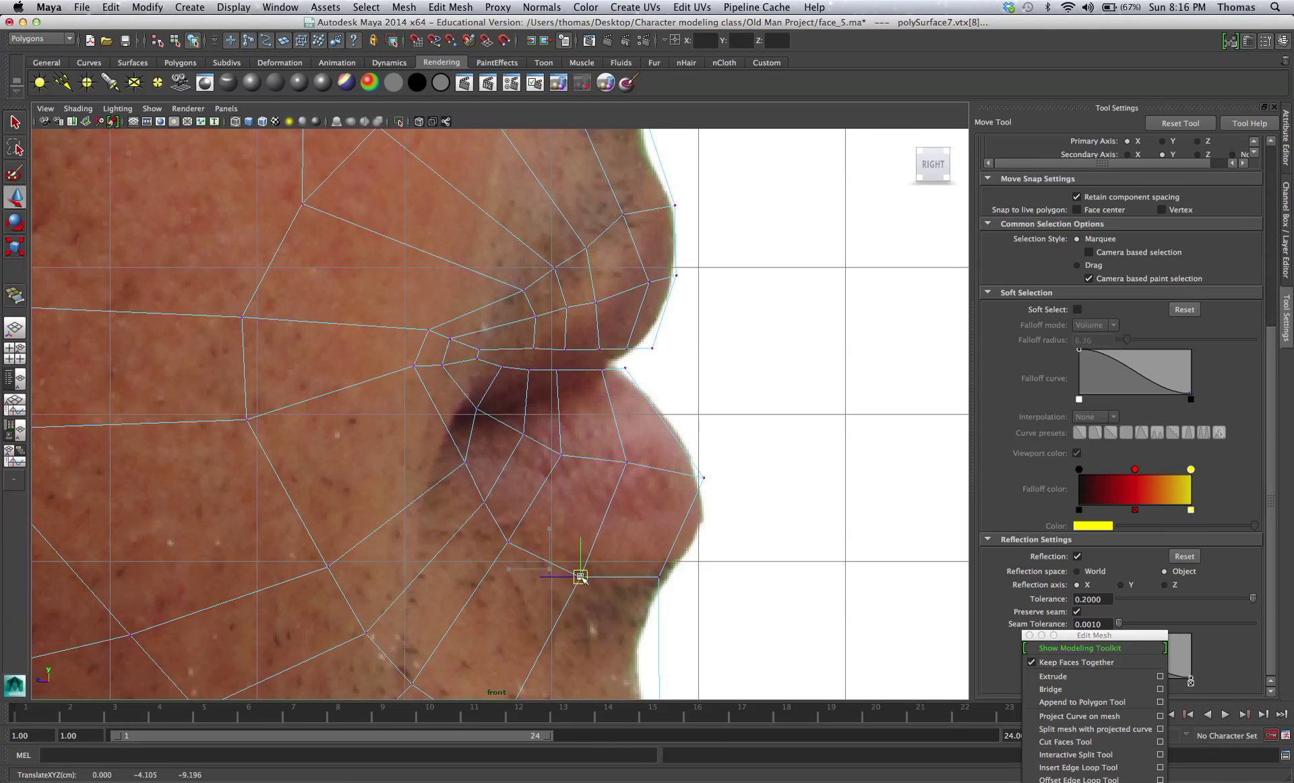
left_click(508, 541)
left_click_drag(510, 544, 521, 550)
left_click(560, 455)
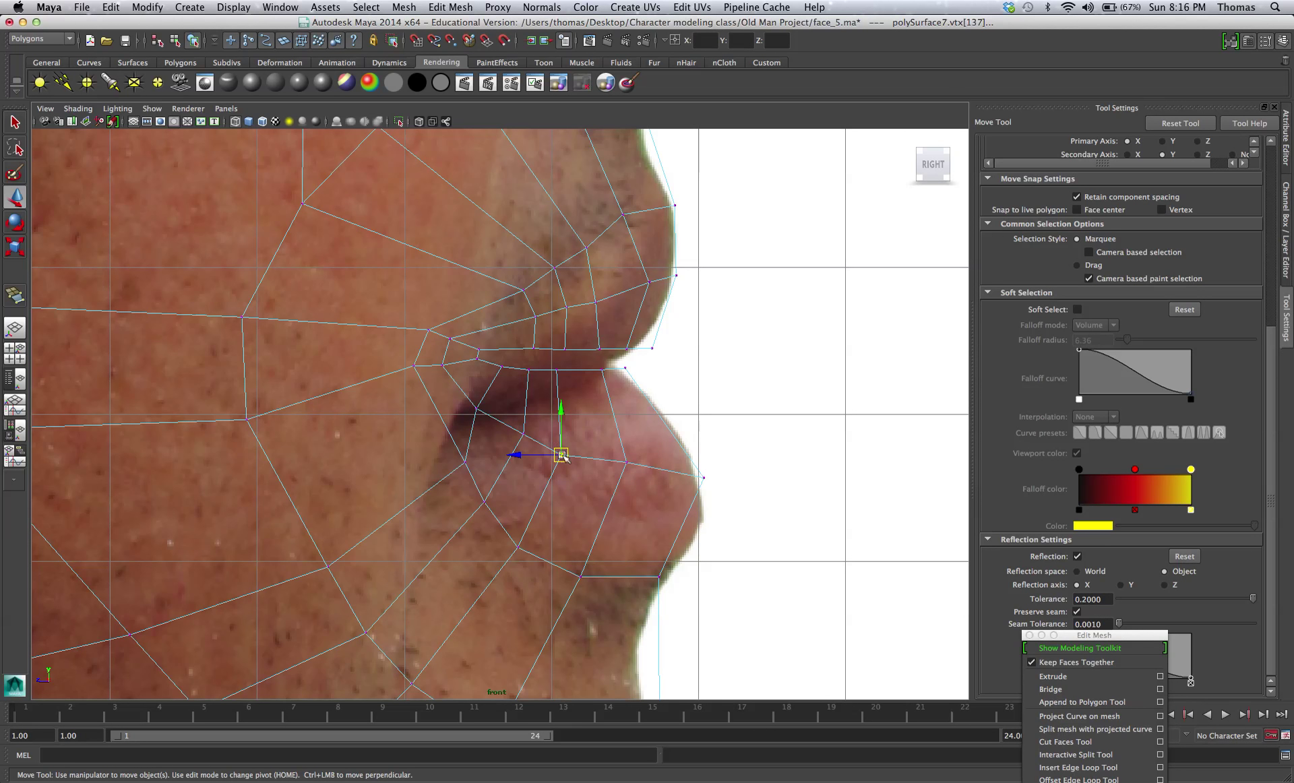
left_click_drag(562, 455, 566, 457)
left_click(558, 370)
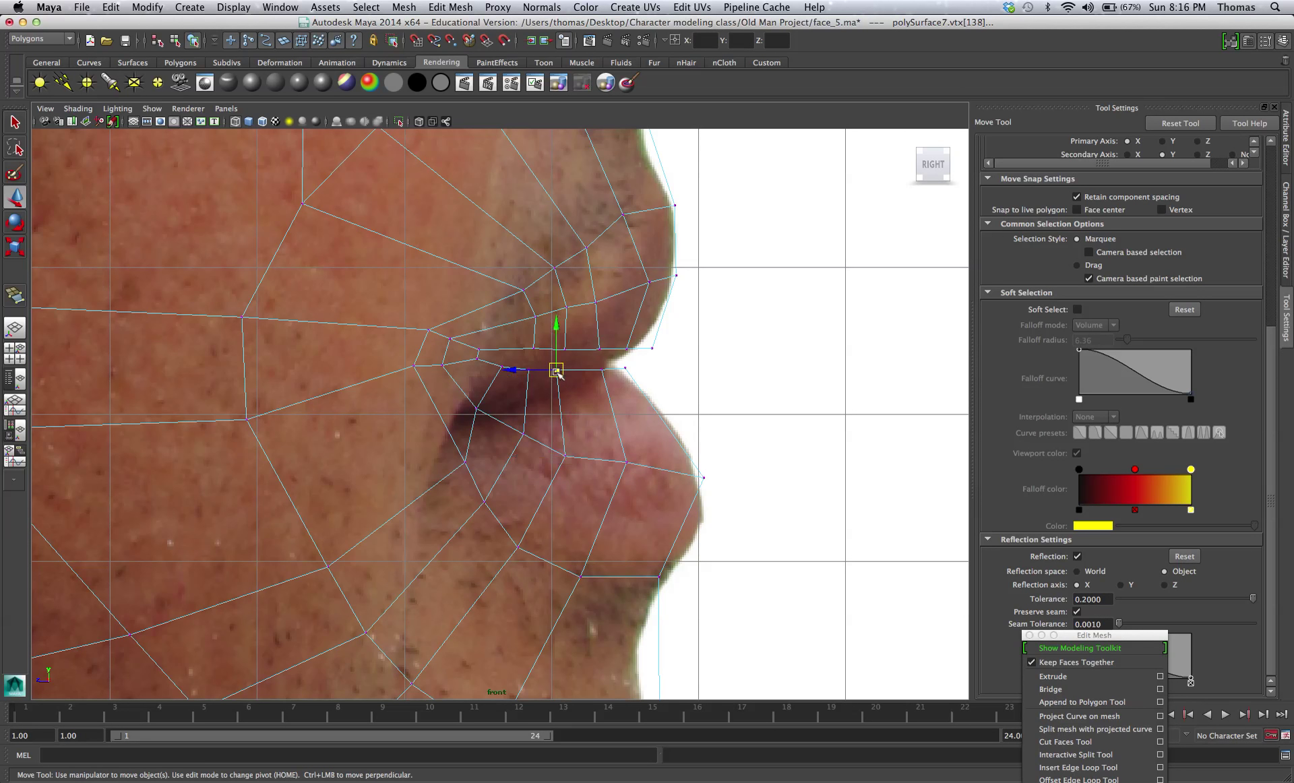
left_click_drag(558, 369, 572, 372)
Move the chin's front vertex and the one behind it forward and down onto the chin's profile and underside.
scroll(572, 372, "down", 3)
middle_click_drag(571, 398, 583, 149, "alt")
left_click(612, 395)
left_click(566, 487)
left_click_drag(567, 487, 591, 519)
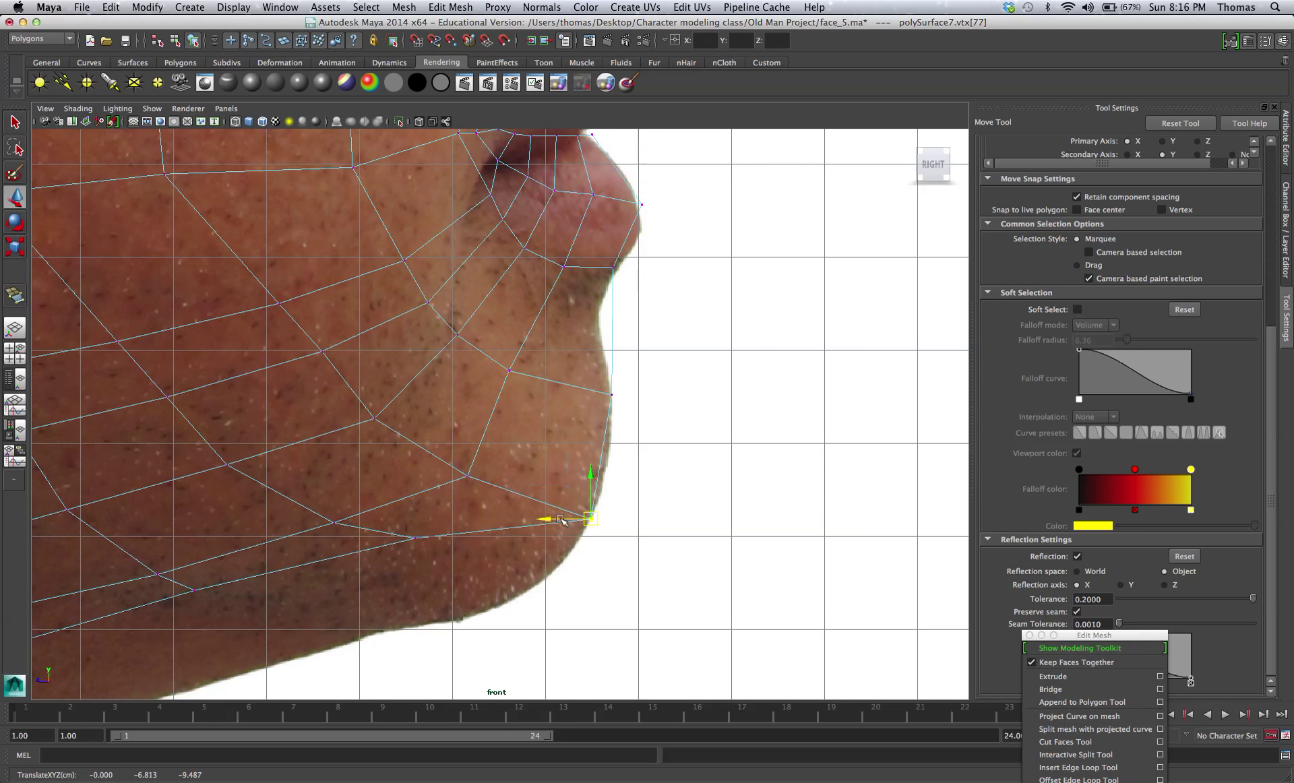
left_click(417, 537)
left_click_drag(417, 537, 475, 618)
Lower the bottom jaw vertices onto the underside of the jaw in the side photo and adjust the row above to match.
middle_click_drag(448, 526, 606, 377, "alt")
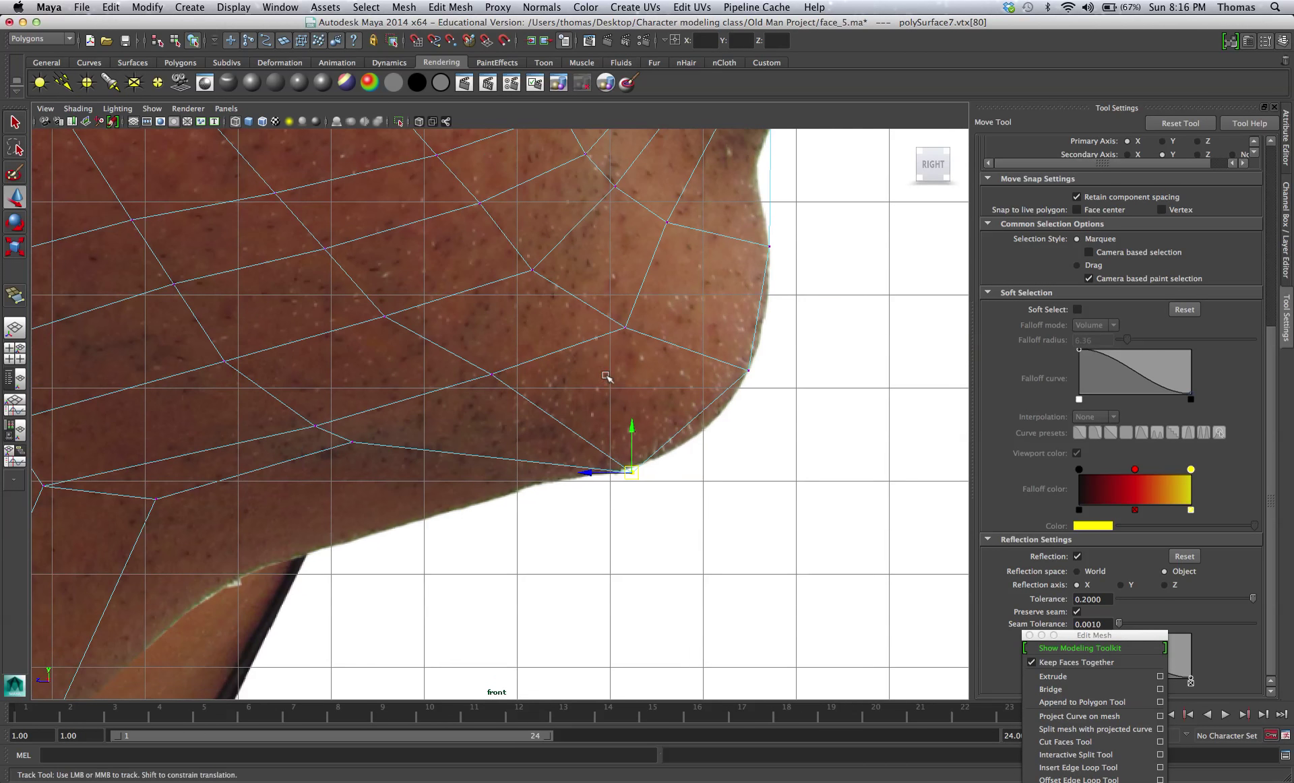
left_click(491, 374)
left_click_drag(491, 375, 510, 387)
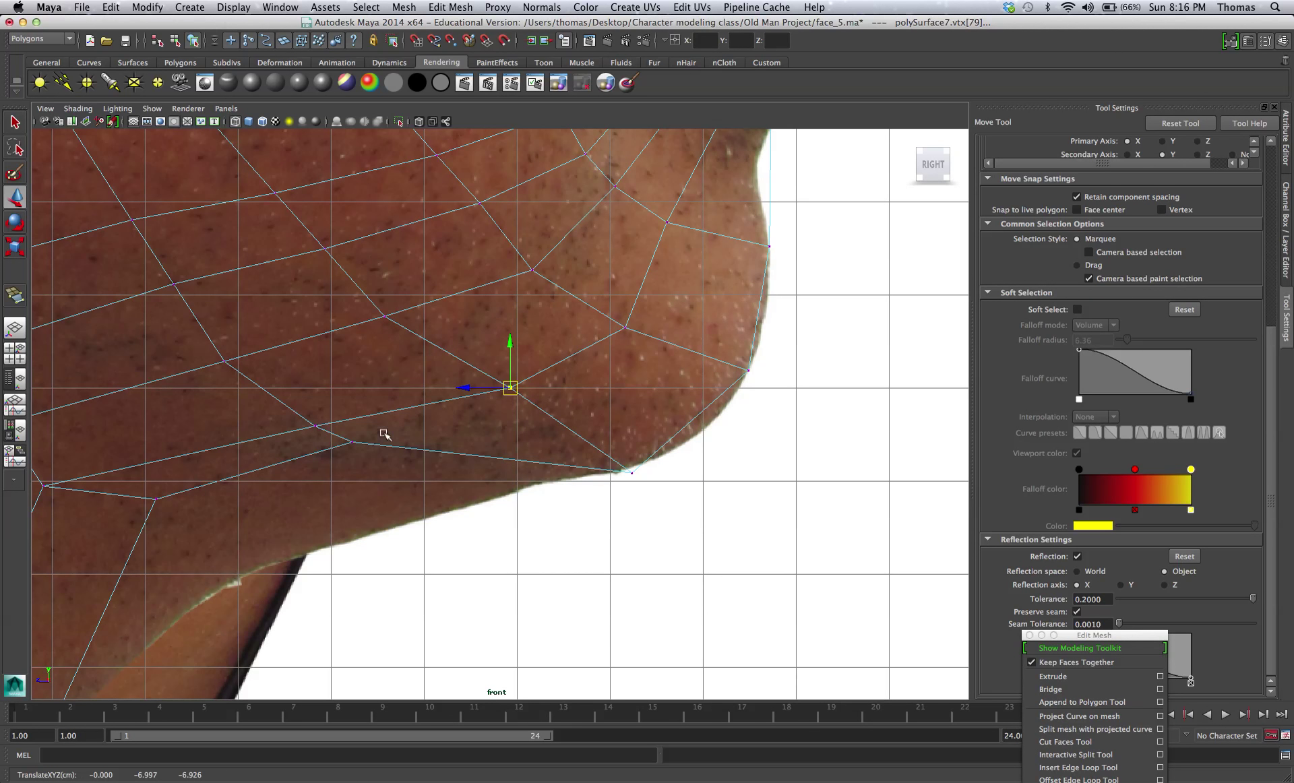
left_click_drag(313, 403, 397, 523)
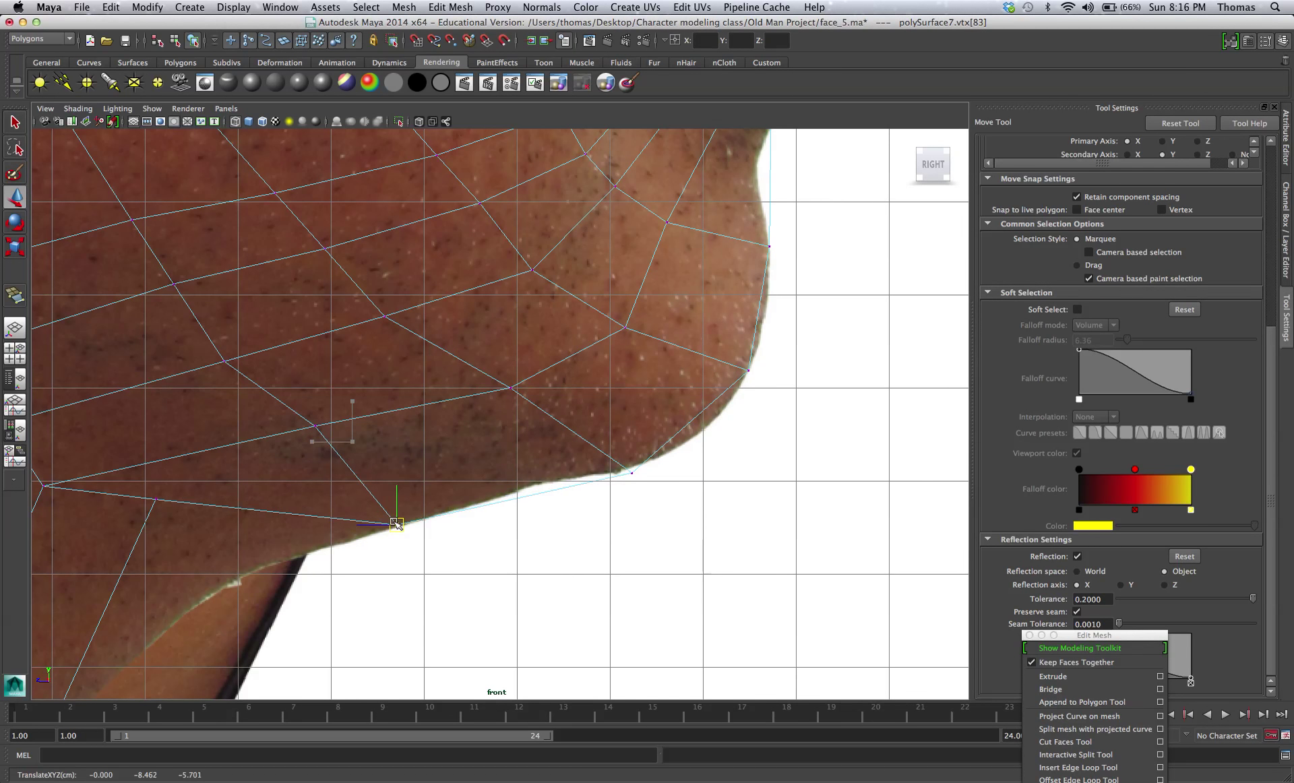
left_click(157, 500)
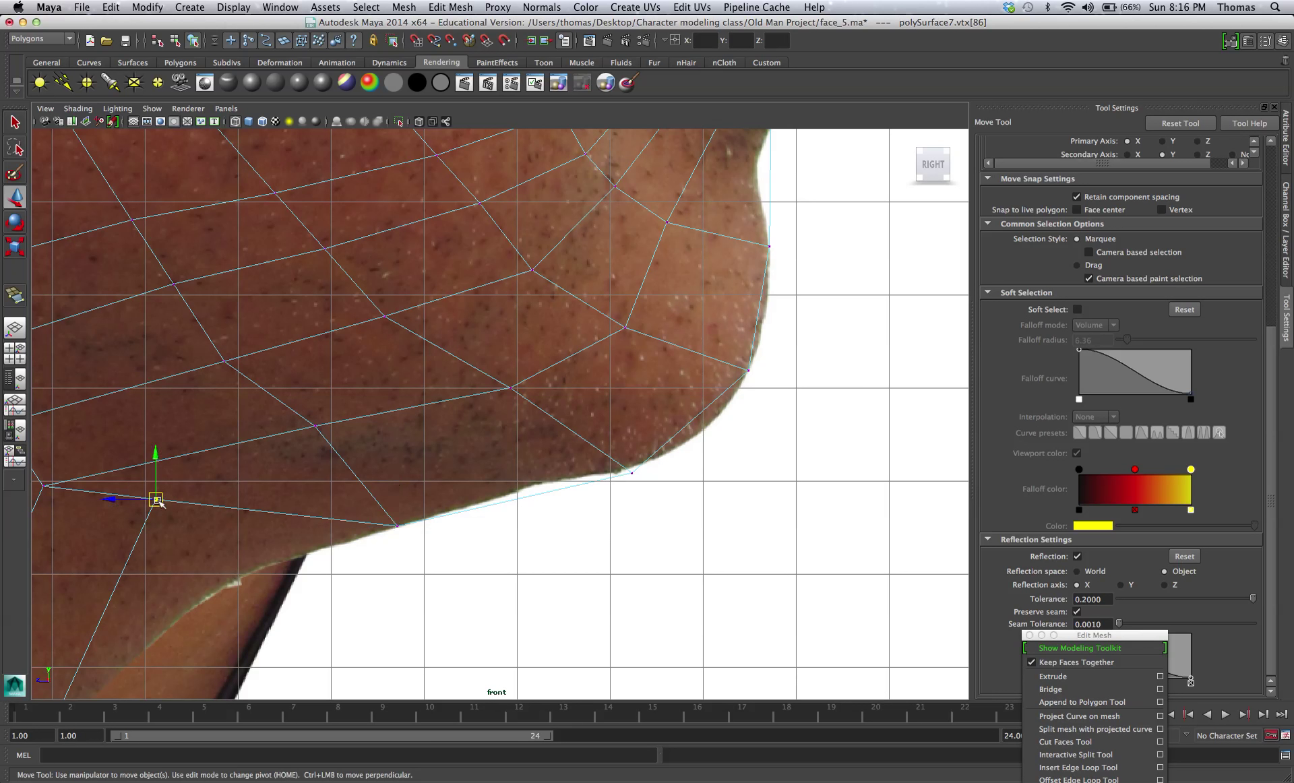
left_click_drag(159, 502, 193, 608)
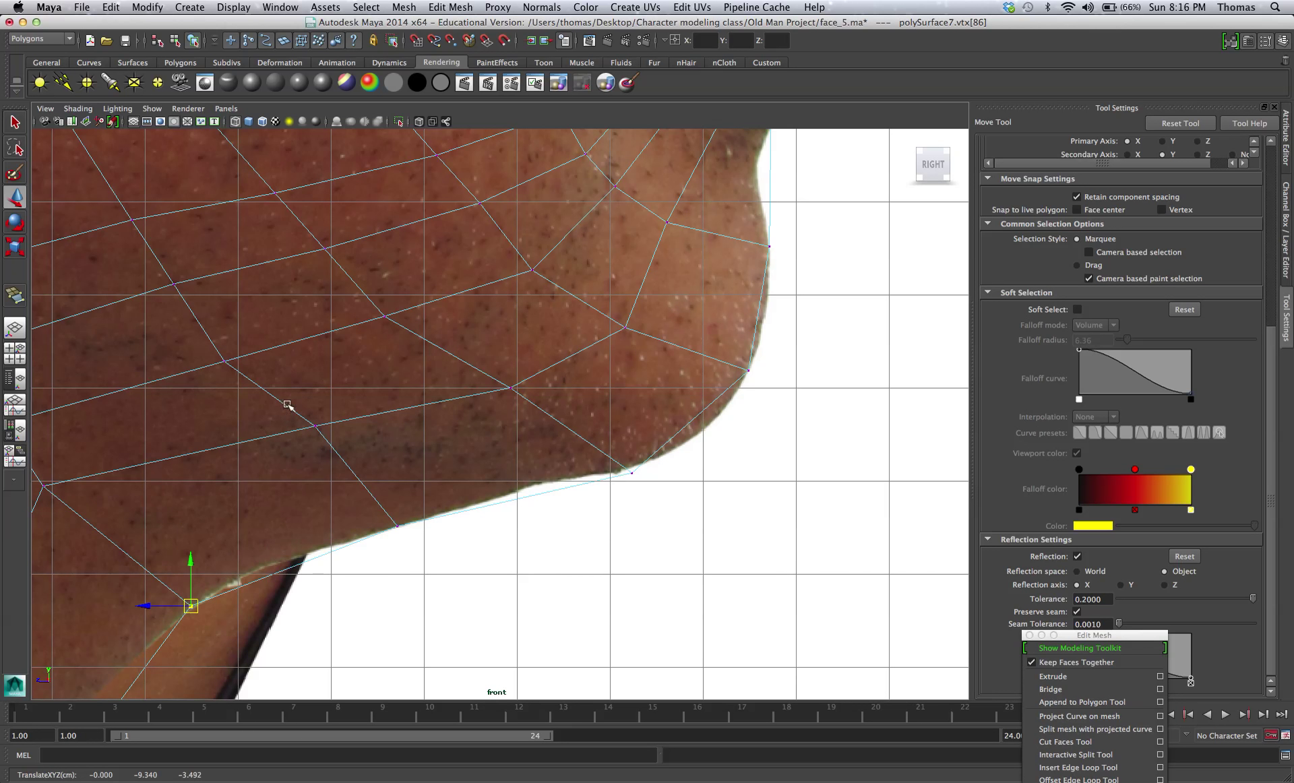
left_click_drag(287, 404, 295, 437)
right_click_drag(494, 440, 277, 424, "alt")
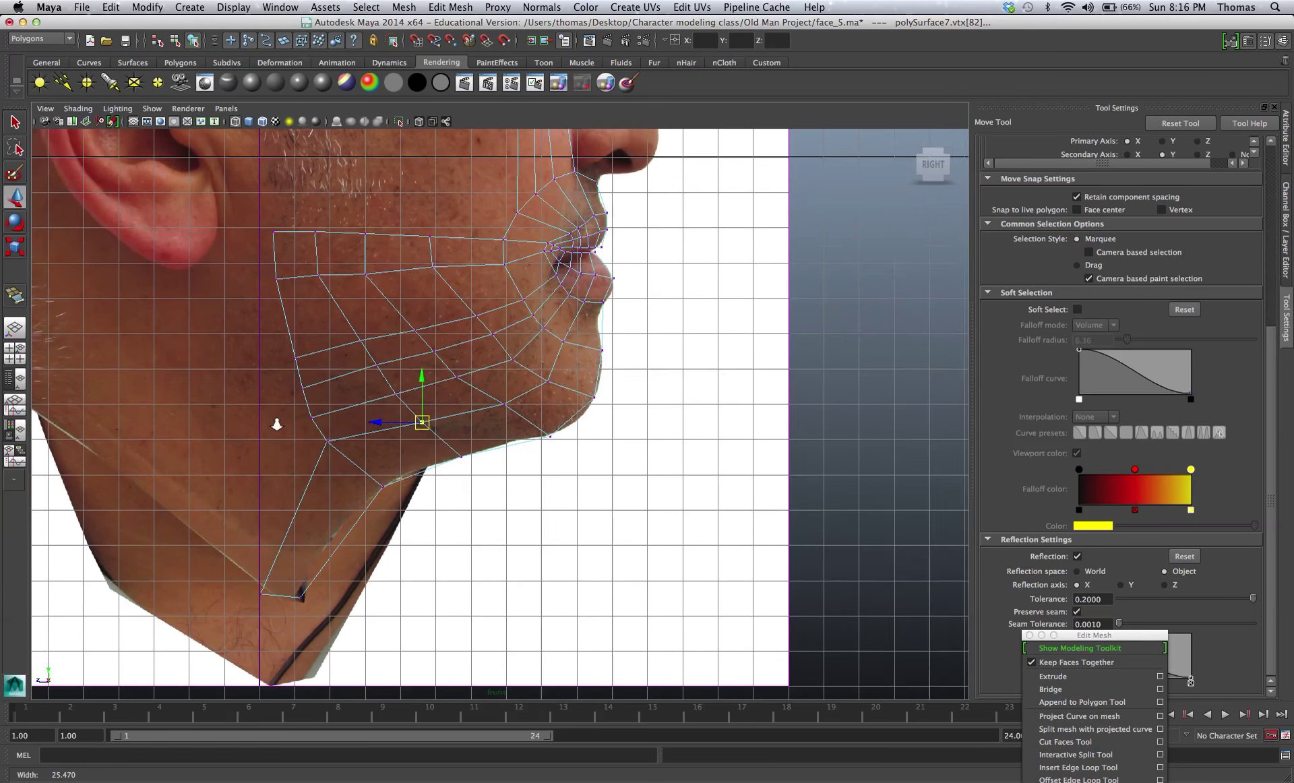
scroll(263, 425, "down", 2)
scroll(301, 427, "up", 3)
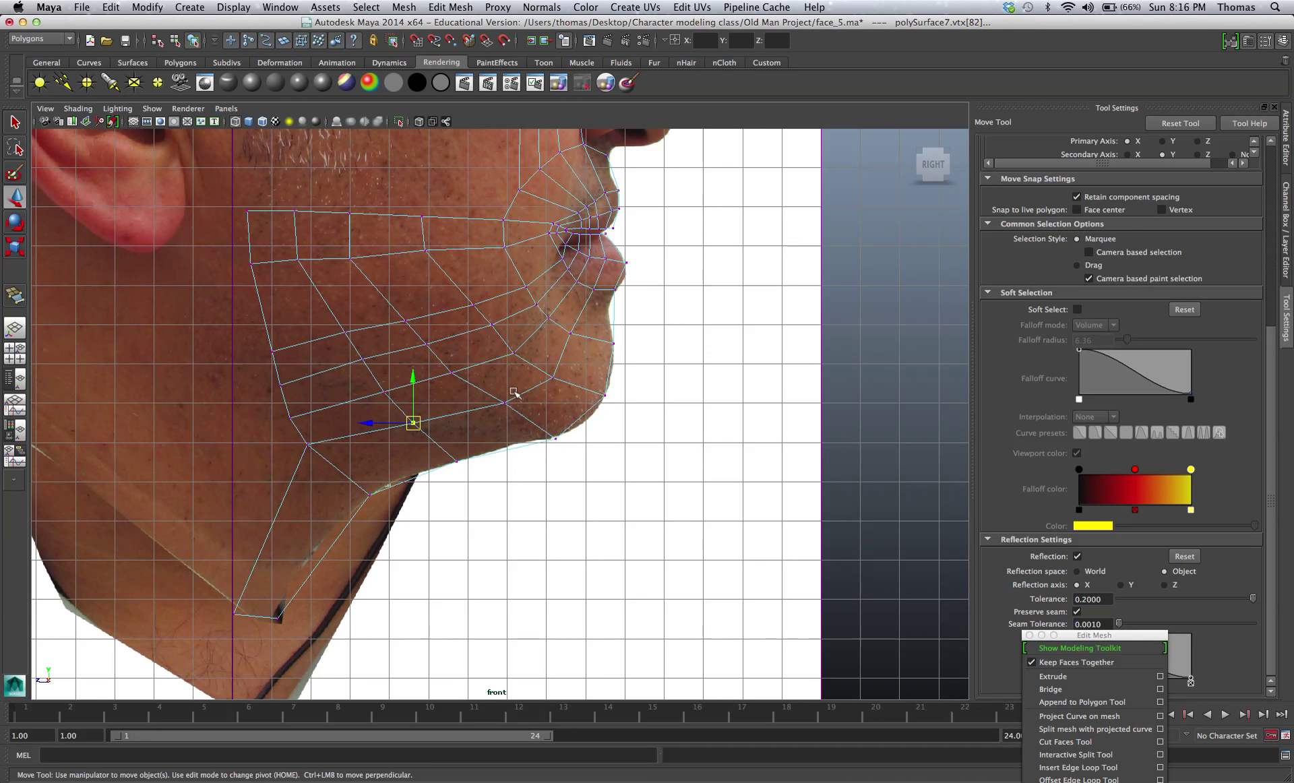
Nudge the cheek vertex on the second row, third column from the back, slightly forward in the side view.
left_click(297, 259)
left_click(350, 259)
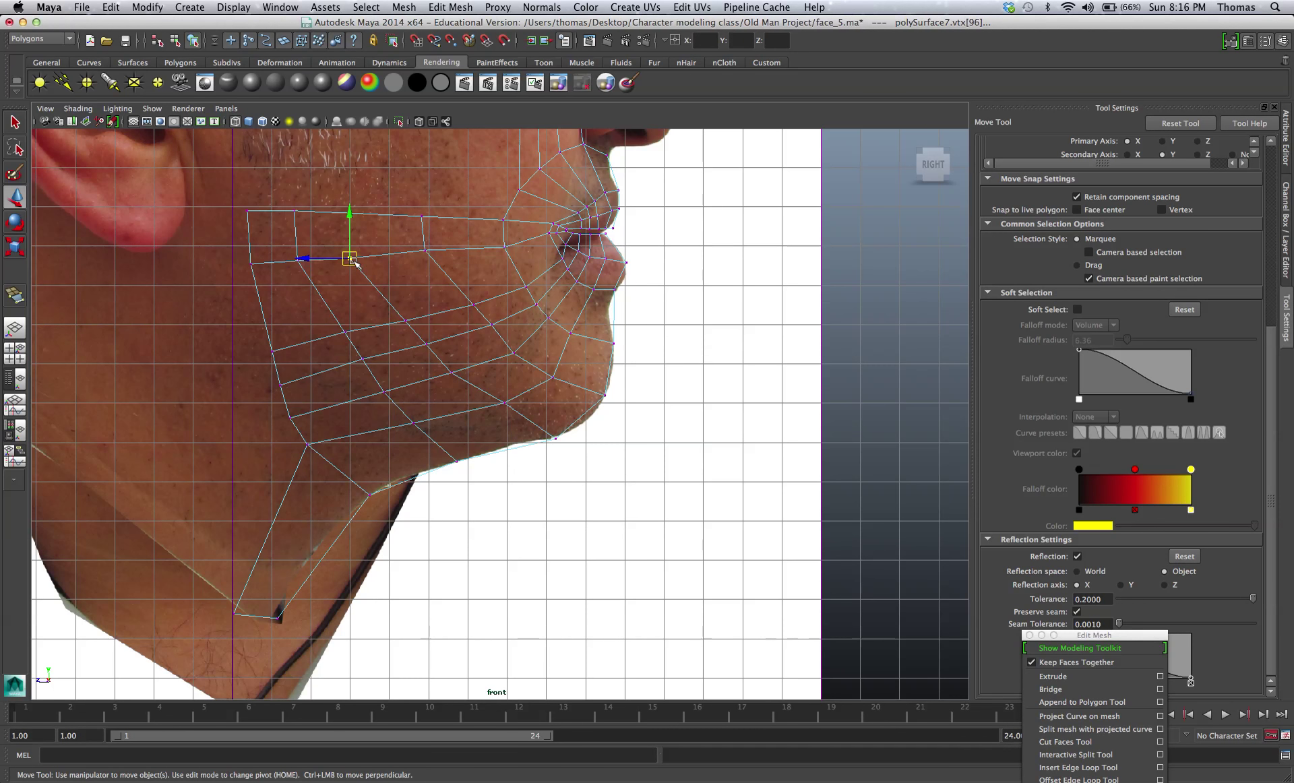
left_click_drag(356, 263, 361, 262)
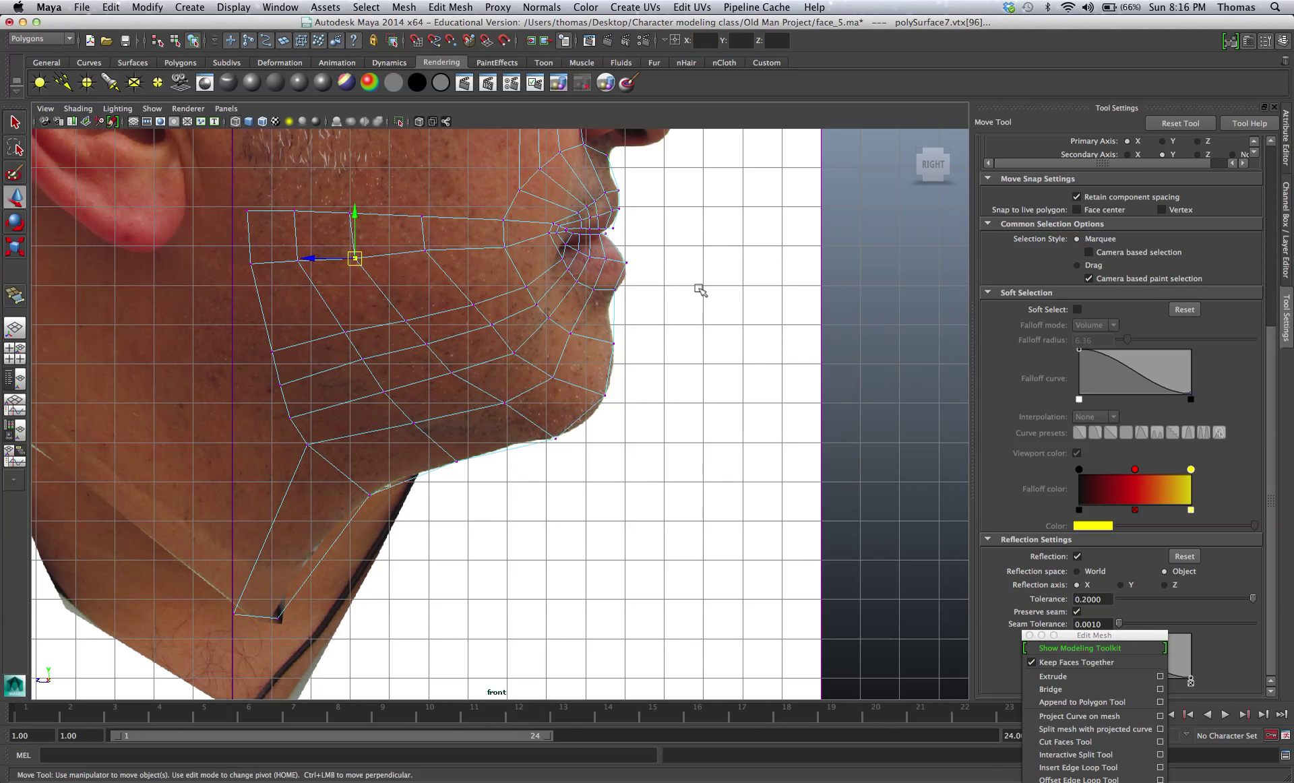
Adjust the lower-lip vertices just below the mouth opening in the side view and check their placement in the perspective view.
key("space")
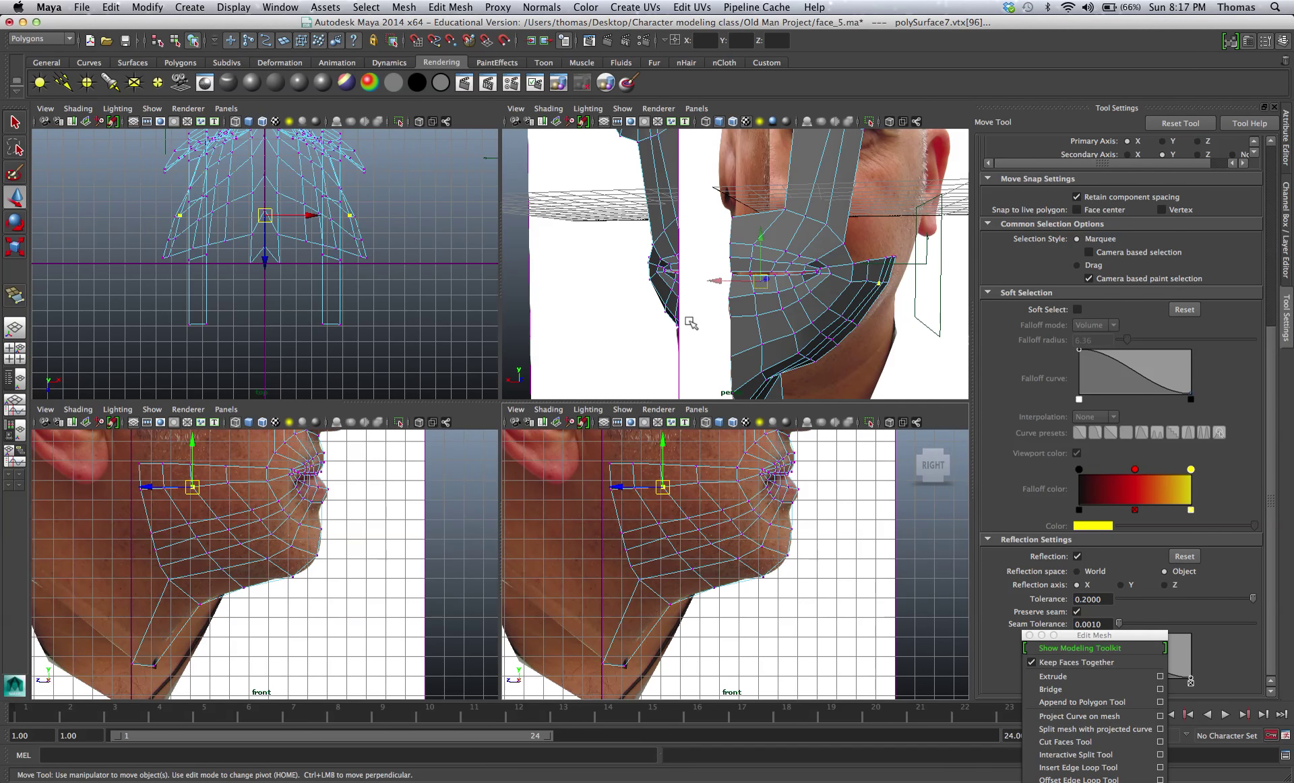
key("space")
middle_click_drag(501, 303, 376, 491, "alt")
scroll(500, 414, "up", 2)
left_click_drag(502, 396, 520, 414)
left_click_drag(484, 405, 480, 404)
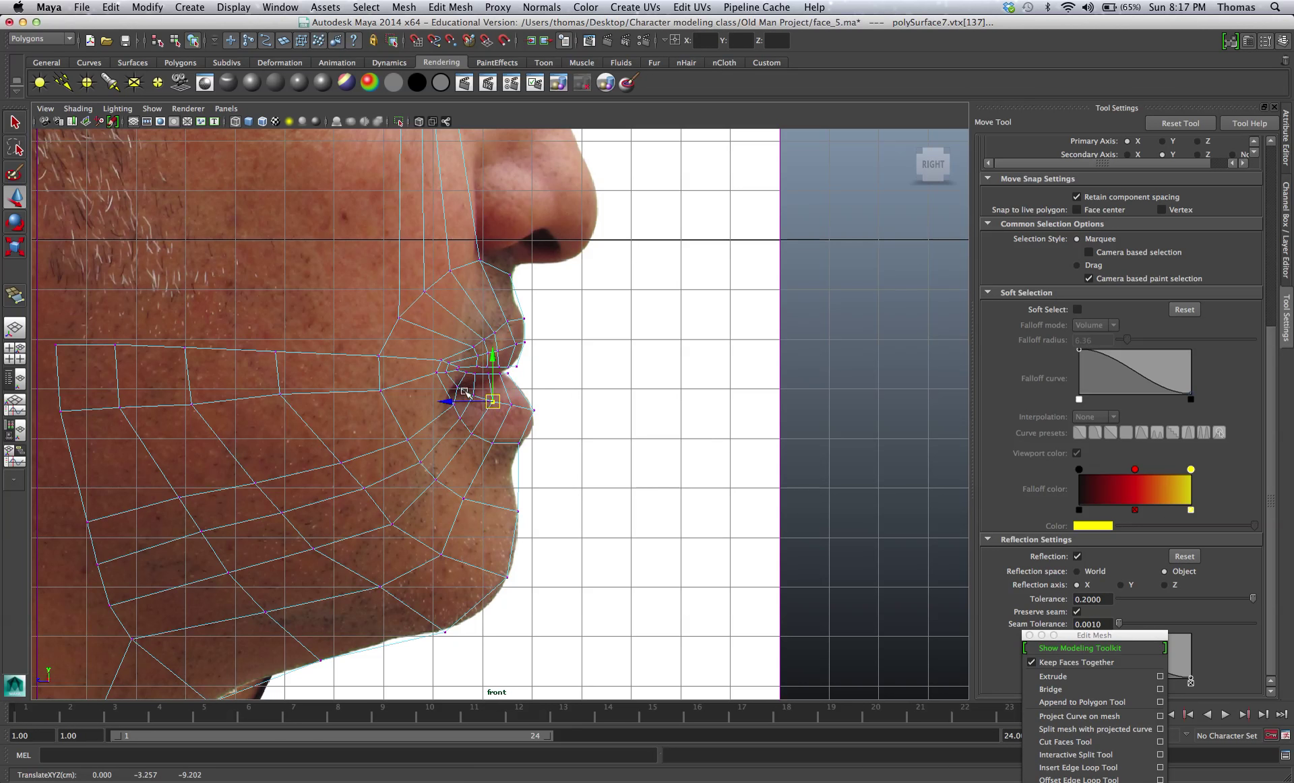
left_click(474, 395)
key("space")
key("space")
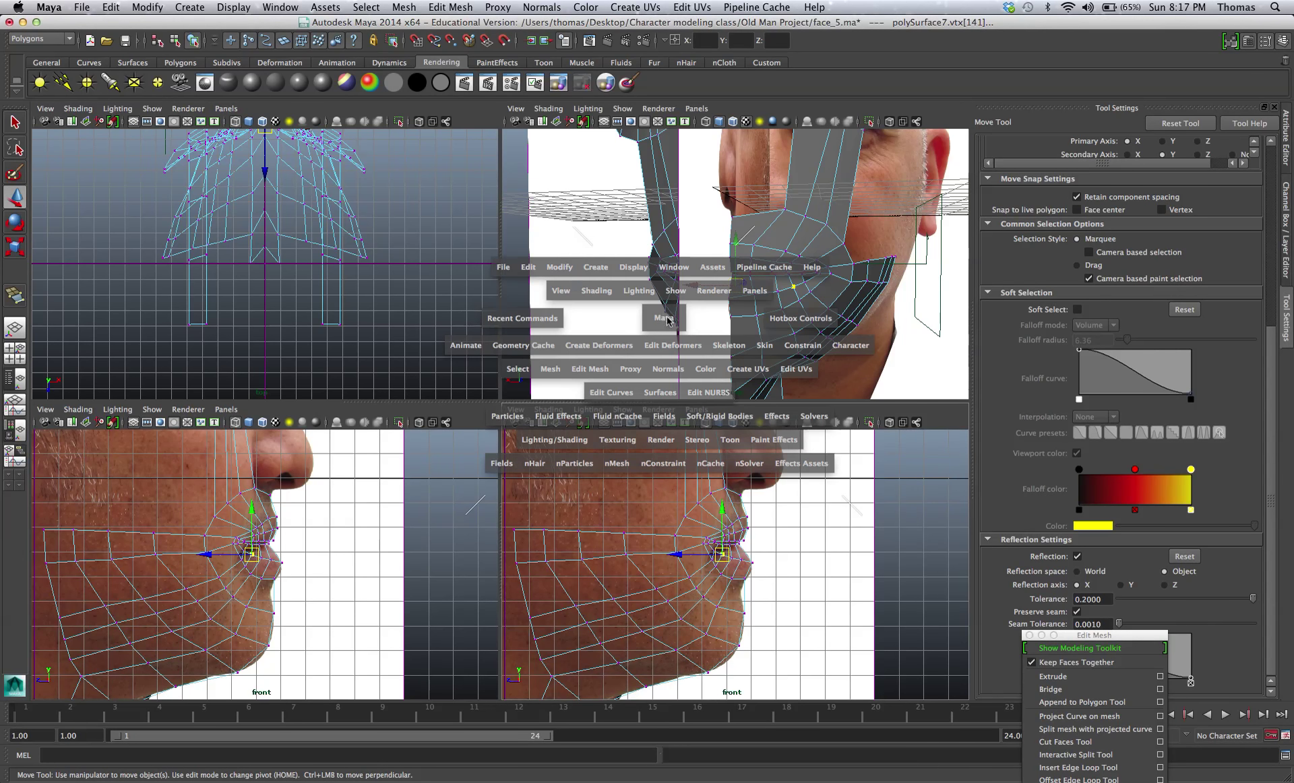
key("space")
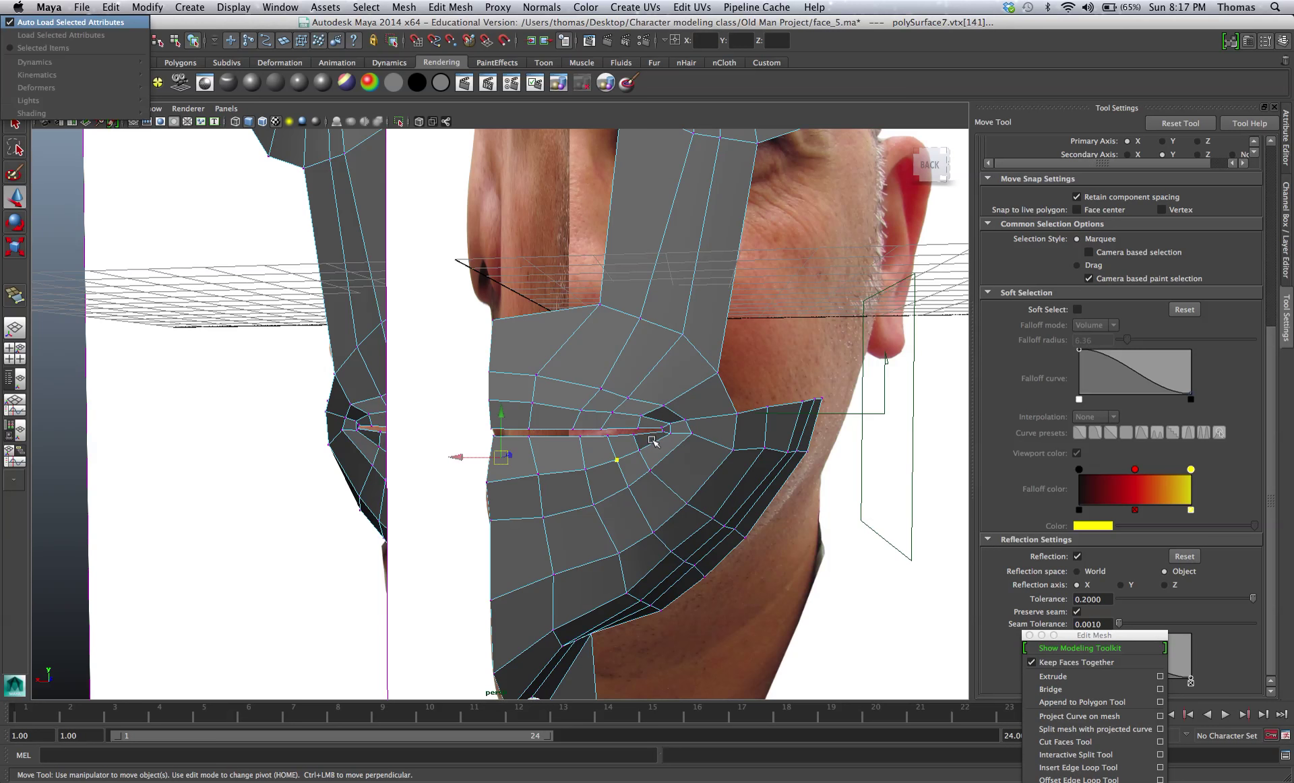
key("space")
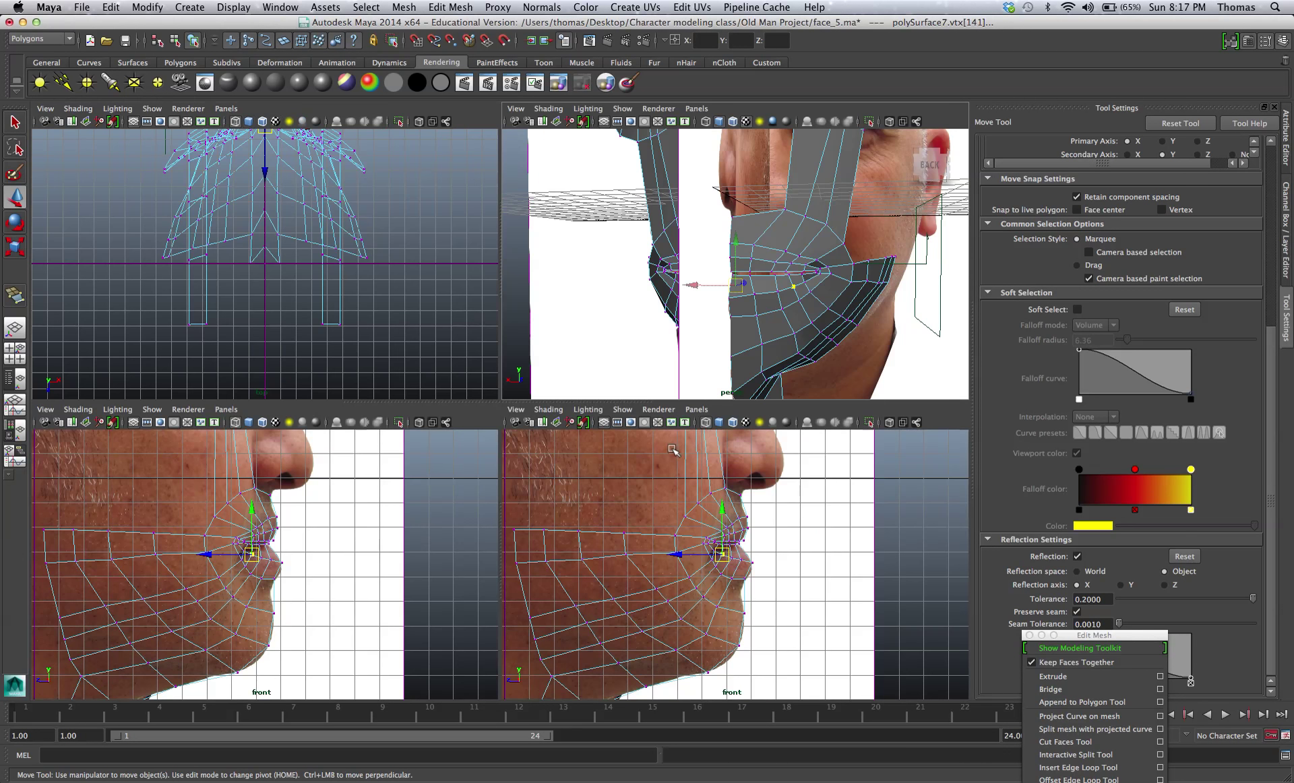
key("space")
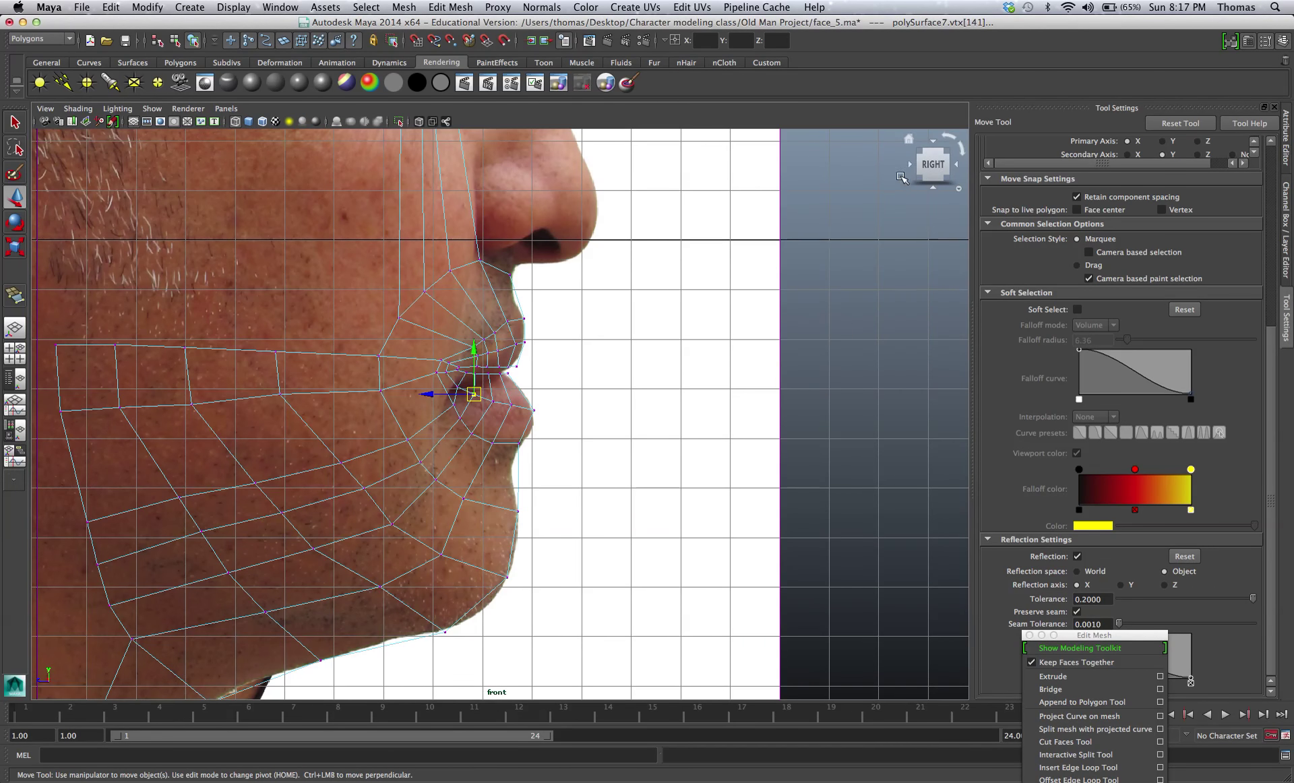
Against the front photo, lower the upper lip's top centre vertex slightly and pull the outer mouth-corner vertices inward.
left_click(911, 163)
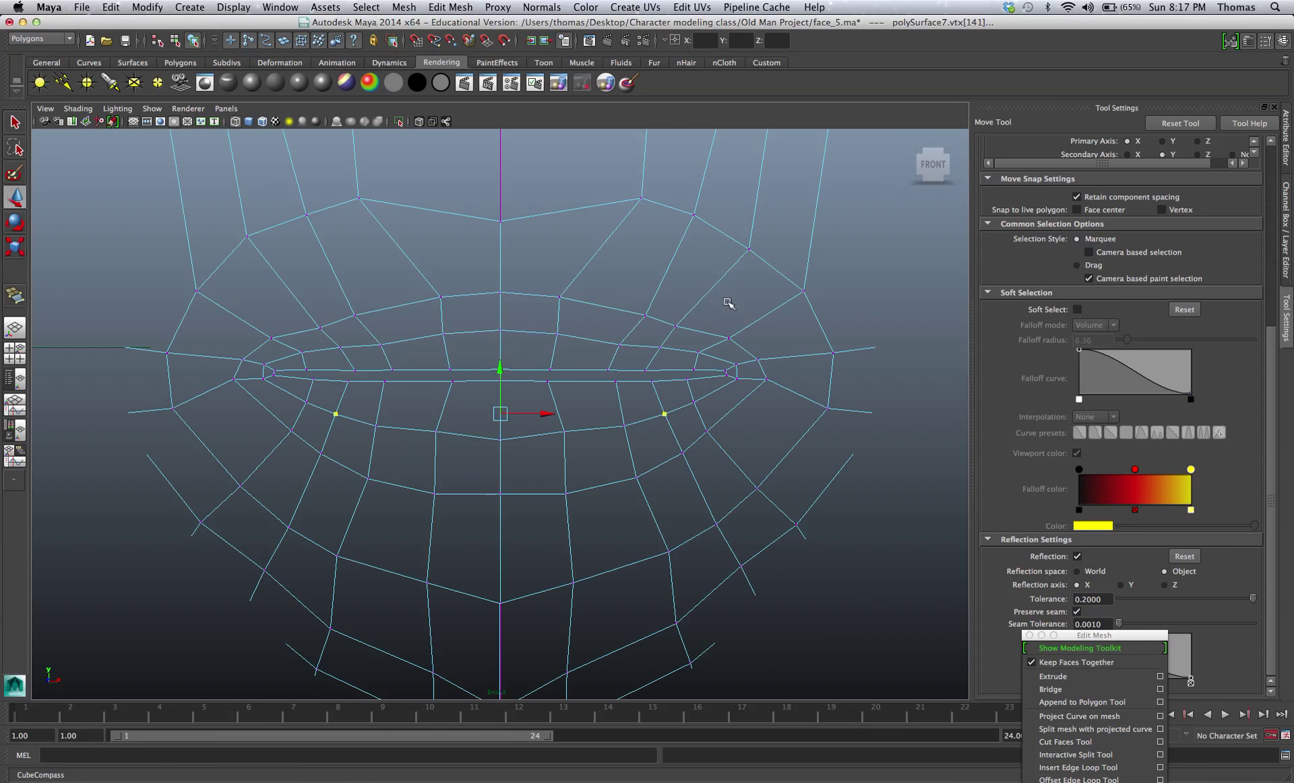
scroll(714, 310, "down", 5)
scroll(695, 319, "down", 2)
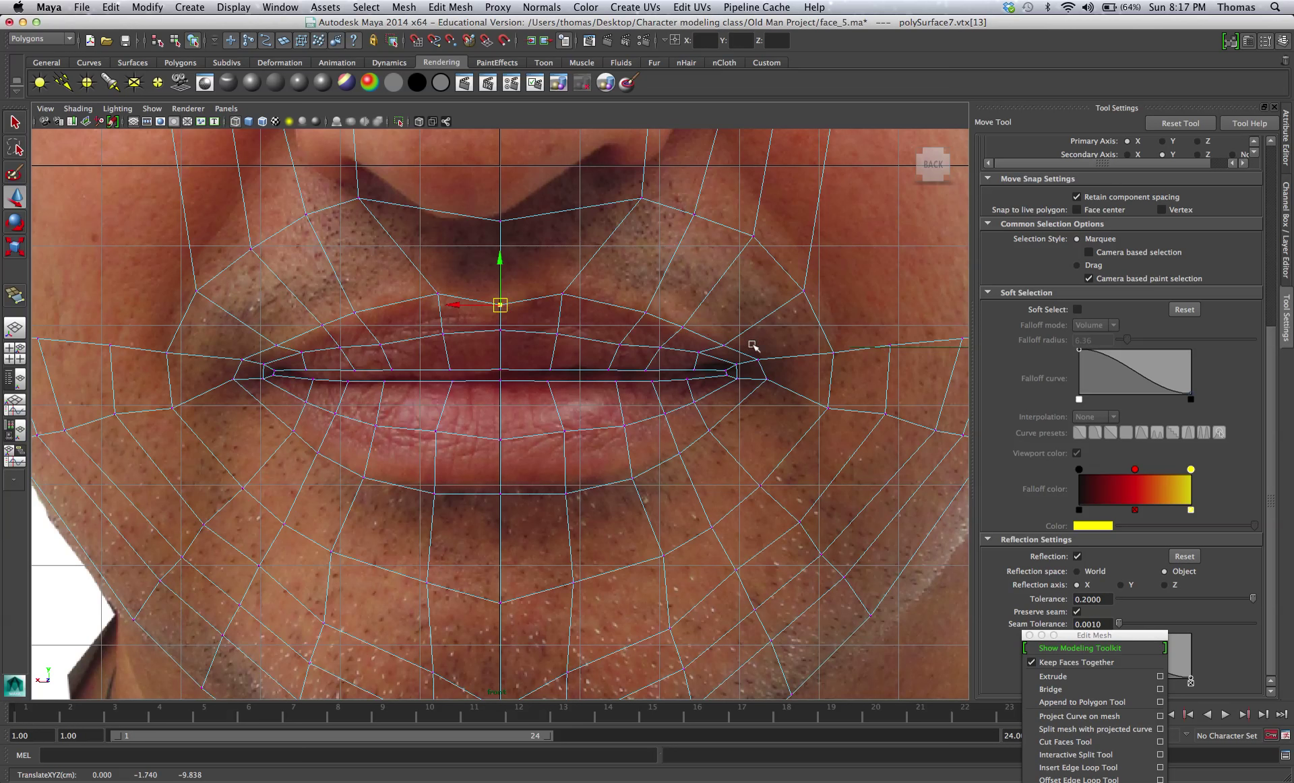
left_click(757, 360)
left_click_drag(757, 362, 751, 384)
left_click(766, 379)
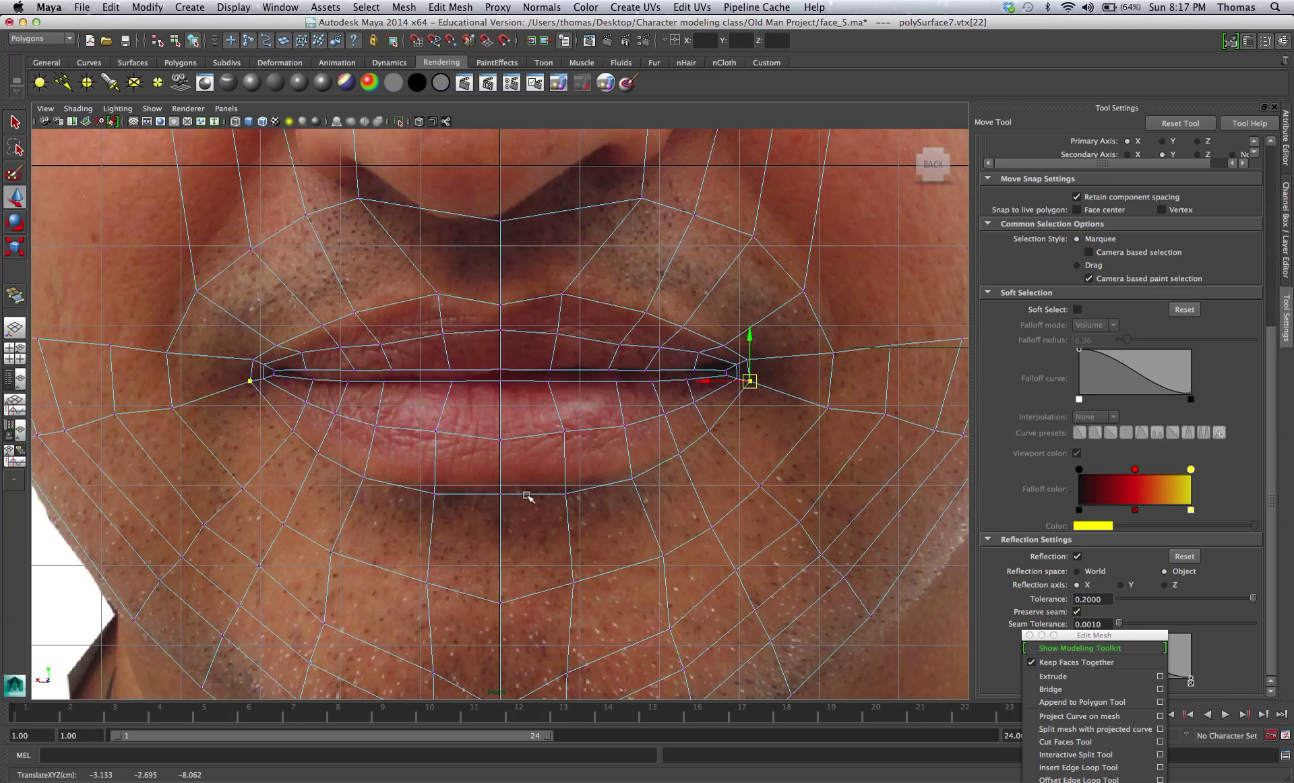
Lower the centre vertex of the lower lip's bottom edge and adjust the neighbouring vertex to round the curve.
left_click(500, 501)
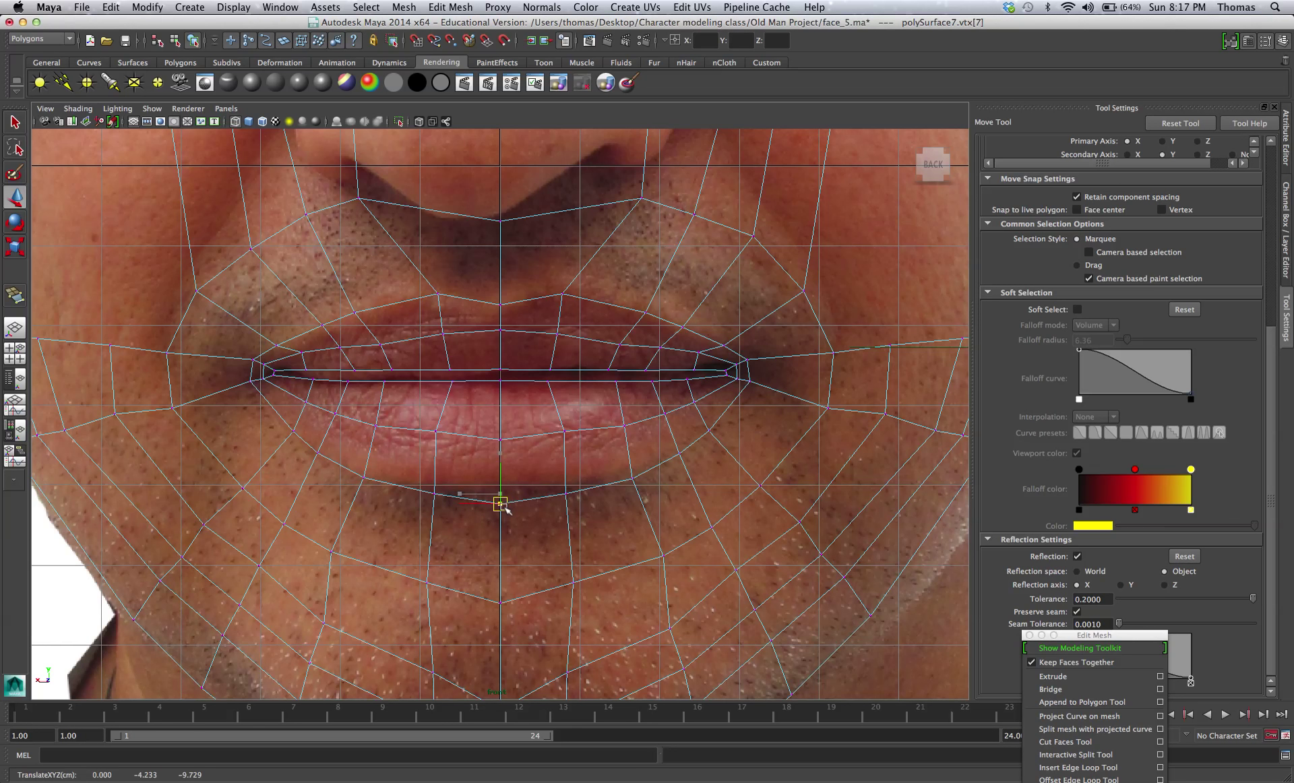
left_click(434, 494)
left_click_drag(435, 472, 435, 474)
Shift the chin vertex below the lower lip inward and reposition the column of lower-chin vertices beside the centre line.
left_click(331, 552)
left_click_drag(332, 552, 339, 556)
scroll(453, 601, "down", 5)
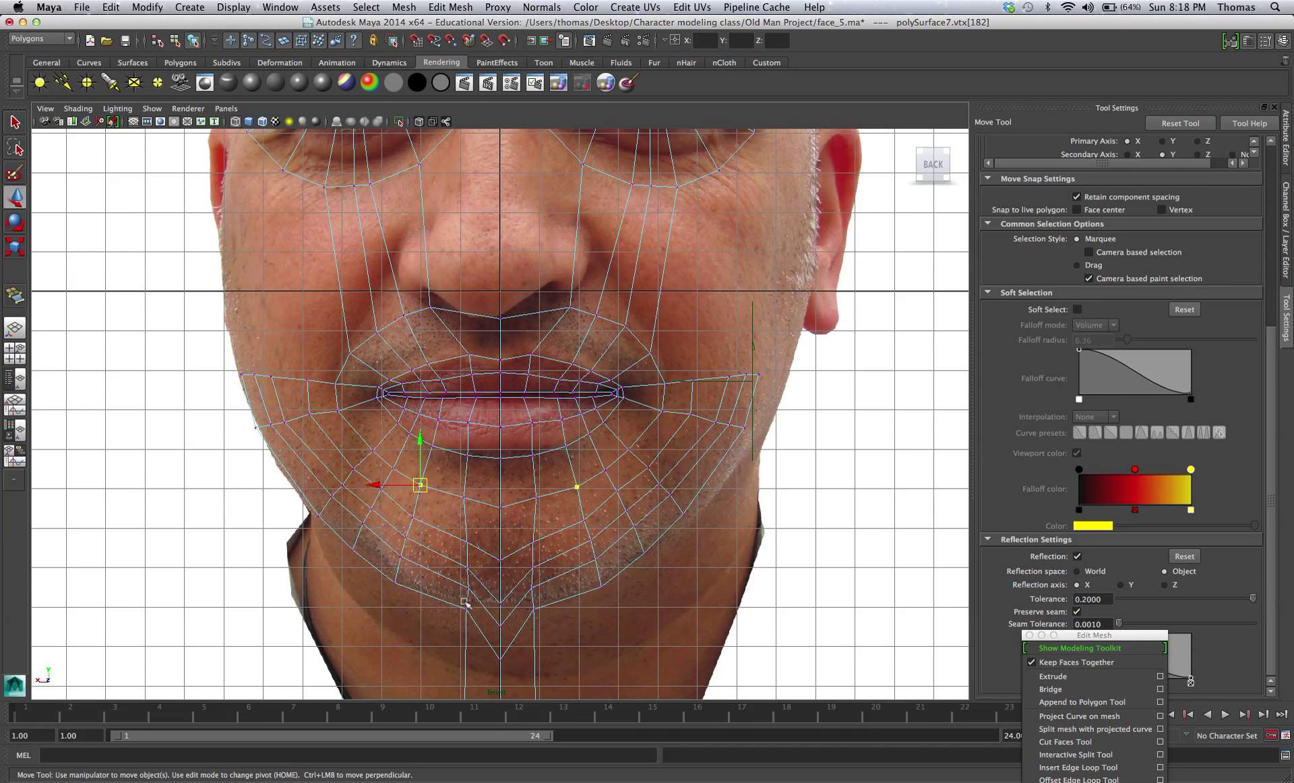
left_click_drag(461, 559, 448, 588)
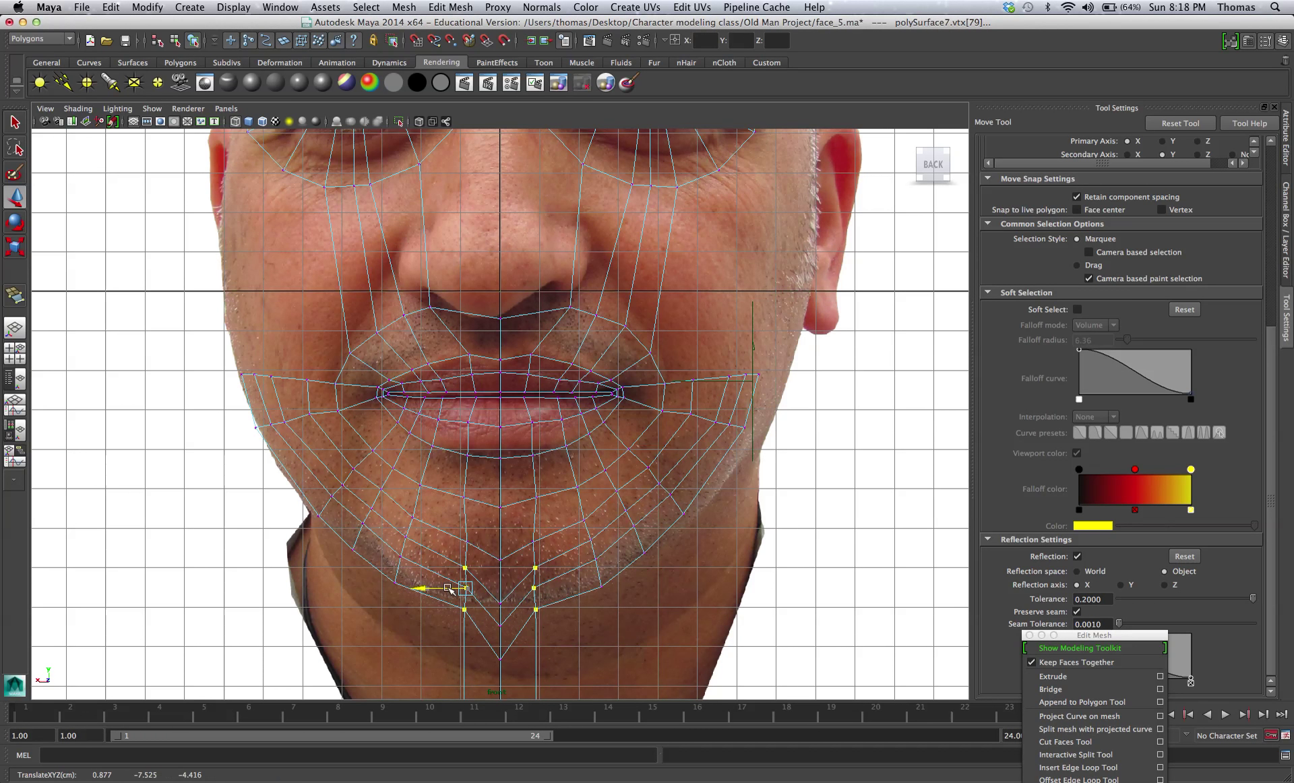
Hide the image planes in the perspective view to expose the face mesh.
key("space")
key("space")
left_click(152, 108)
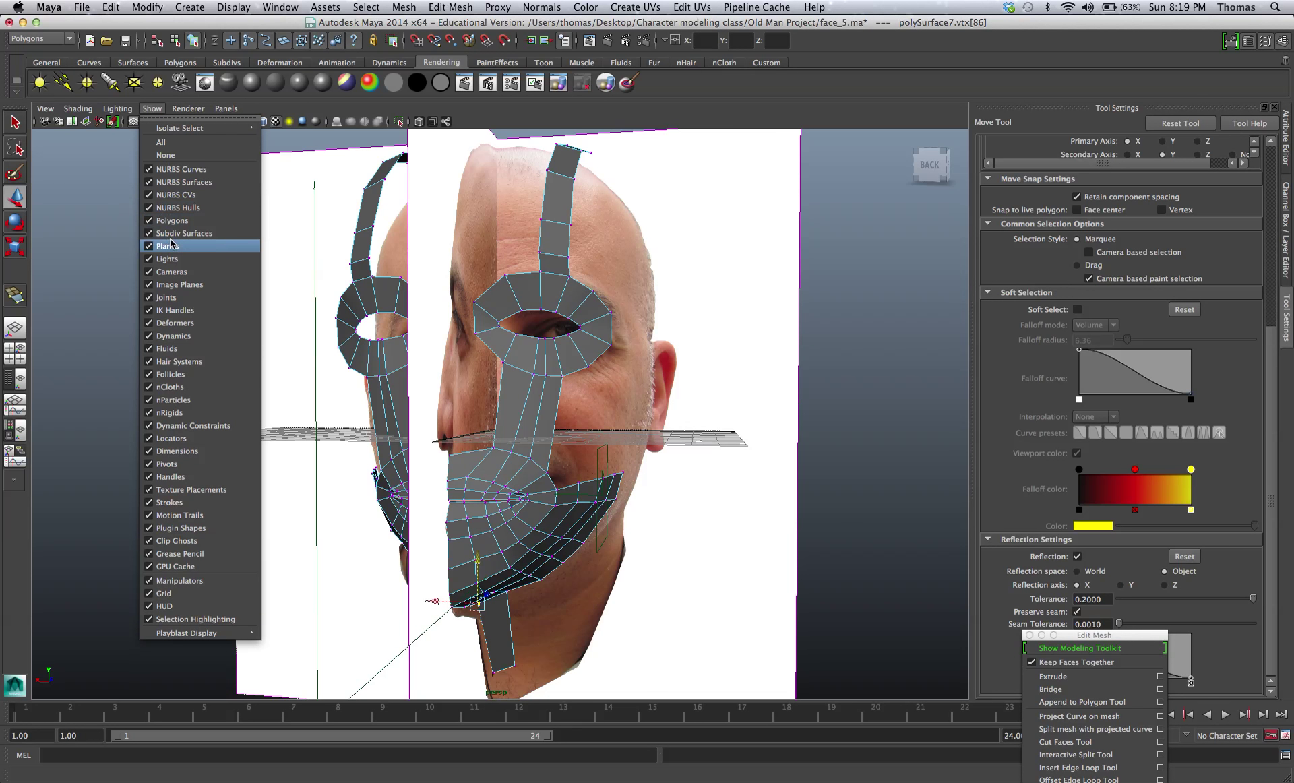
left_click(161, 284)
left_click_drag(164, 289, 203, 312, "alt")
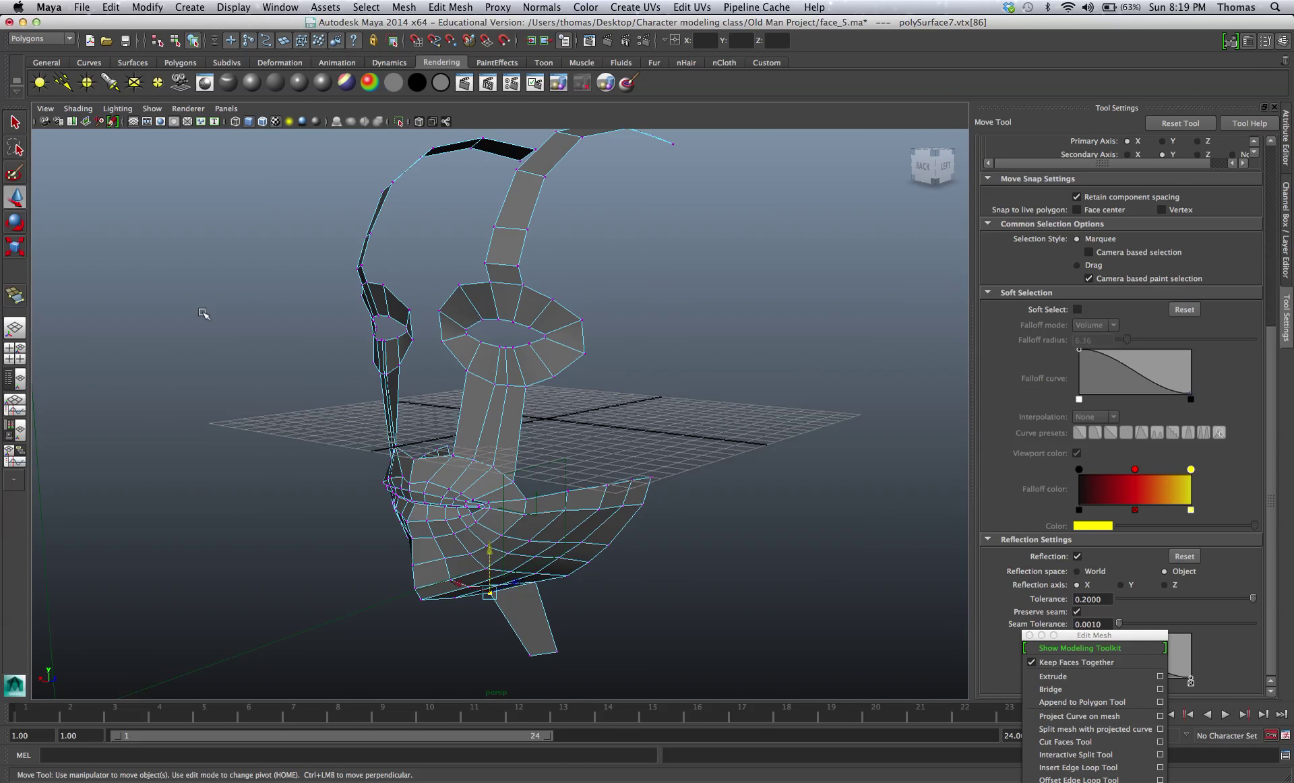
Adjust the vertices along the chin's front lower edge in the perspective view to round the chin.
right_click_drag(203, 312, 492, 480, "alt")
left_click_drag(492, 480, 458, 424, "alt")
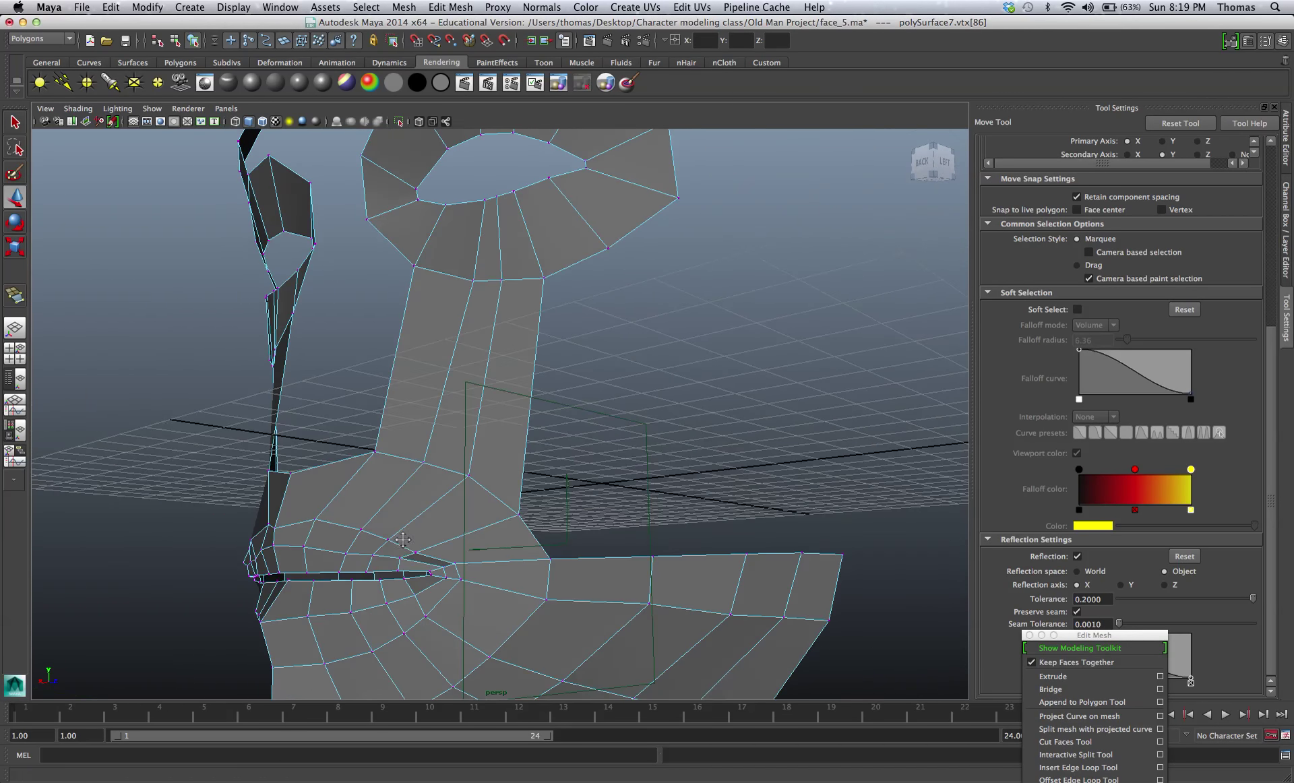
middle_click_drag(405, 535, 476, 398, "alt")
left_click_drag(476, 399, 514, 458, "alt")
left_click(568, 531)
left_click_drag(578, 530, 573, 535)
left_click_drag(443, 517, 506, 533, "alt")
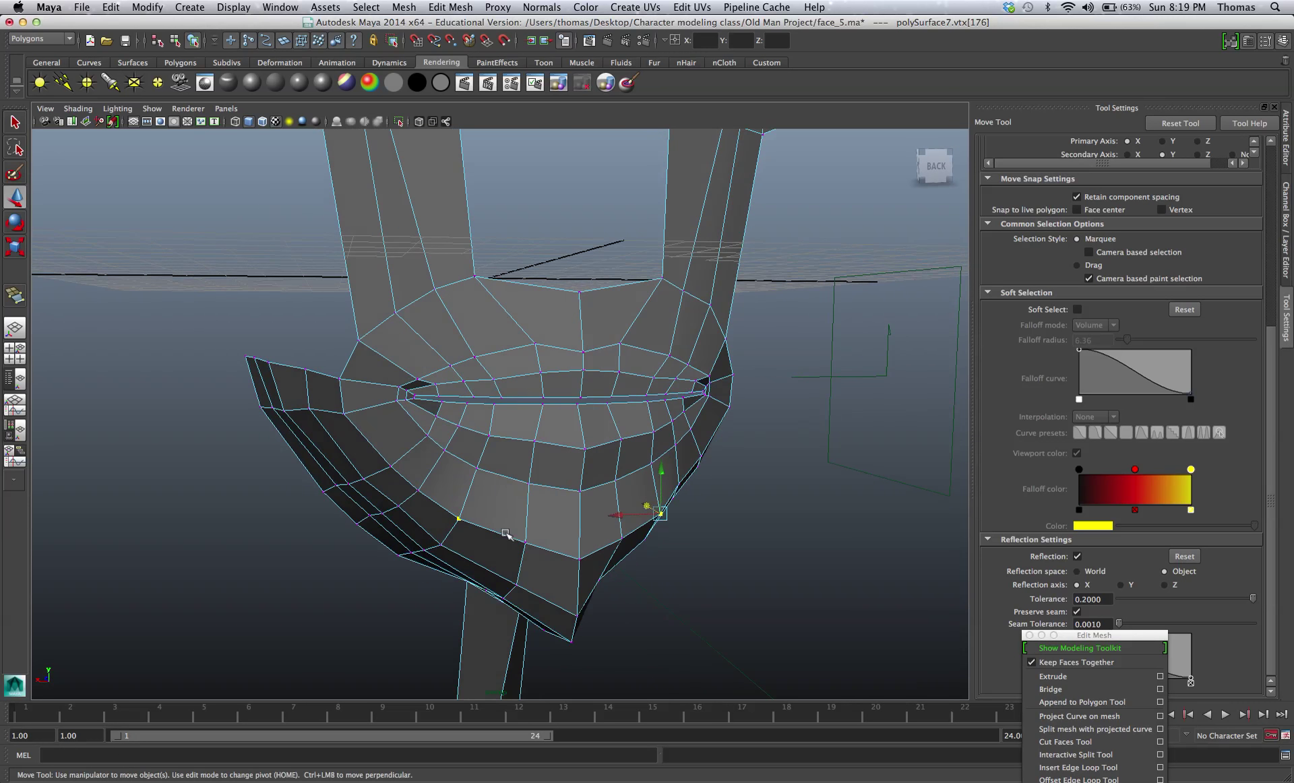
left_click(513, 581)
left_click_drag(450, 566, 578, 573, "alt")
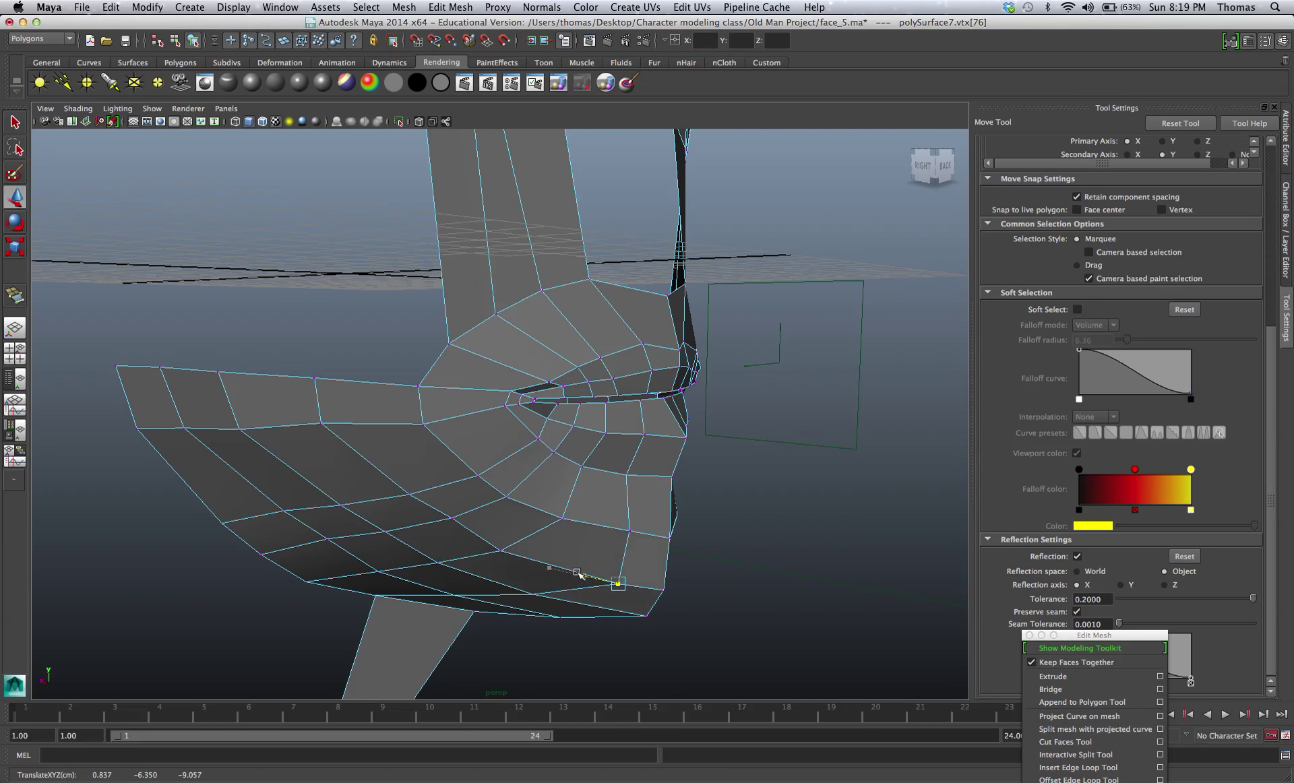
Smooth the chin-to-jaw transition by adjusting the vertex at the side of the chin and the one underneath it.
left_click(500, 551)
left_click_drag(513, 519, 539, 566, "alt")
mouse_move(549, 548)
left_mouse_down()
mouse_move(567, 551)
mouse_move(438, 521)
mouse_move(423, 484)
mouse_move(454, 471)
mouse_move(558, 494)
mouse_move(560, 558)
left_mouse_up()
left_click(544, 592)
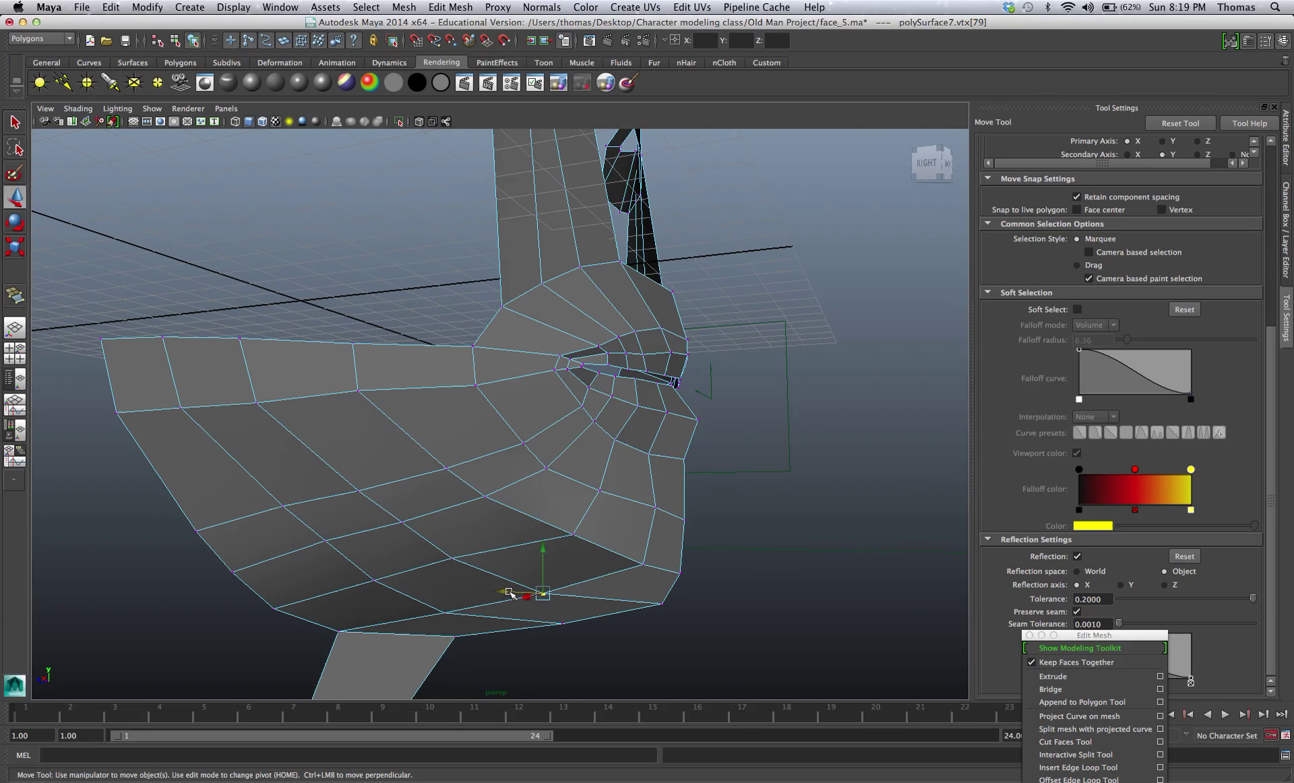
left_click_drag(566, 586, 438, 475, "alt")
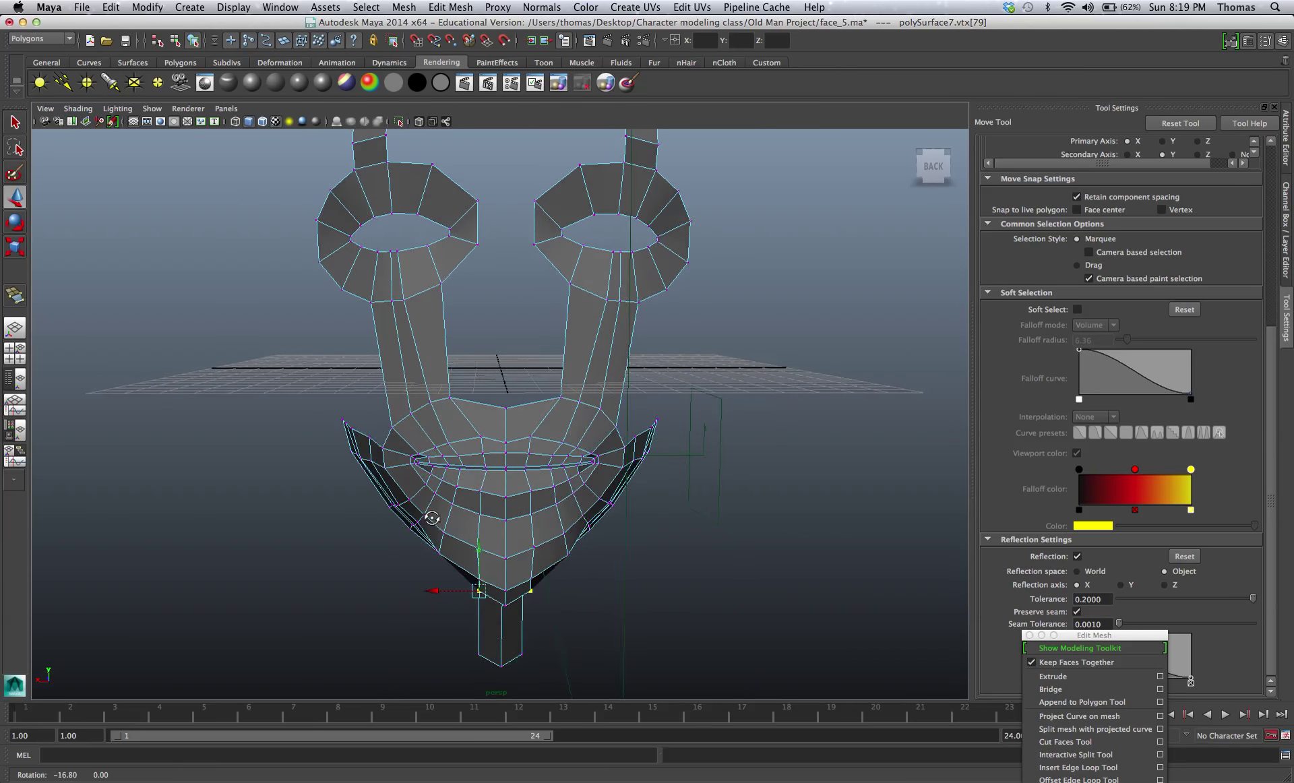